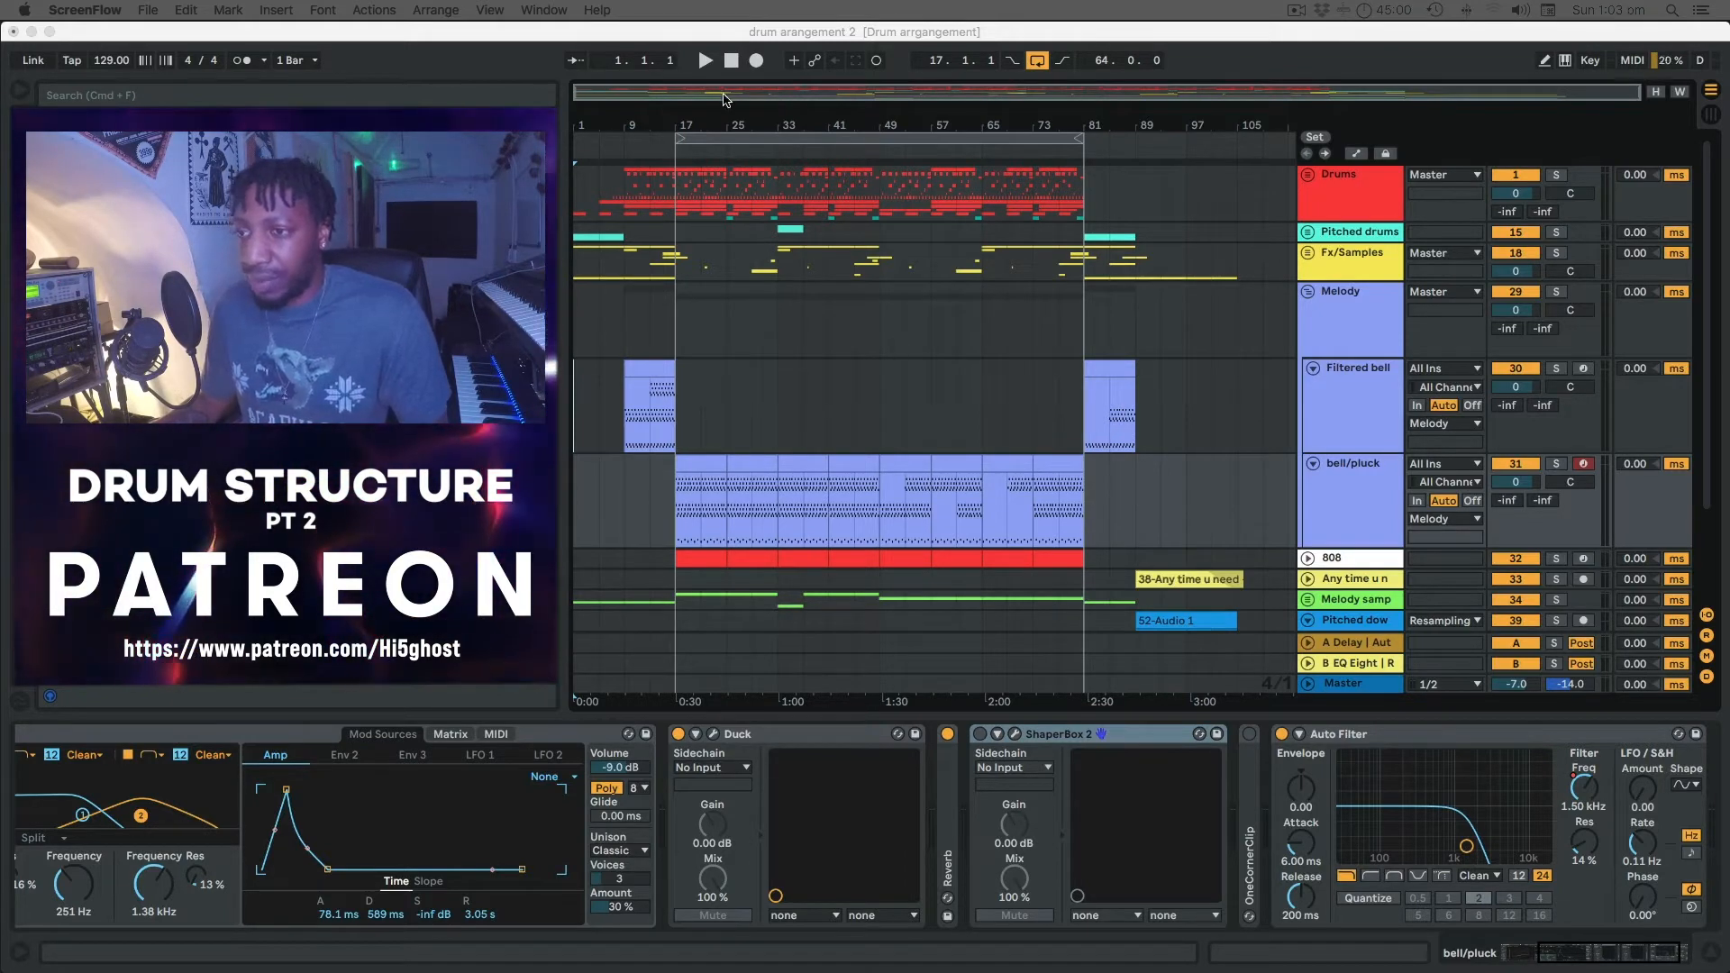
Bring Live to the front and play 'drum arrangement 2' from the start.
click(729, 68)
click(704, 61)
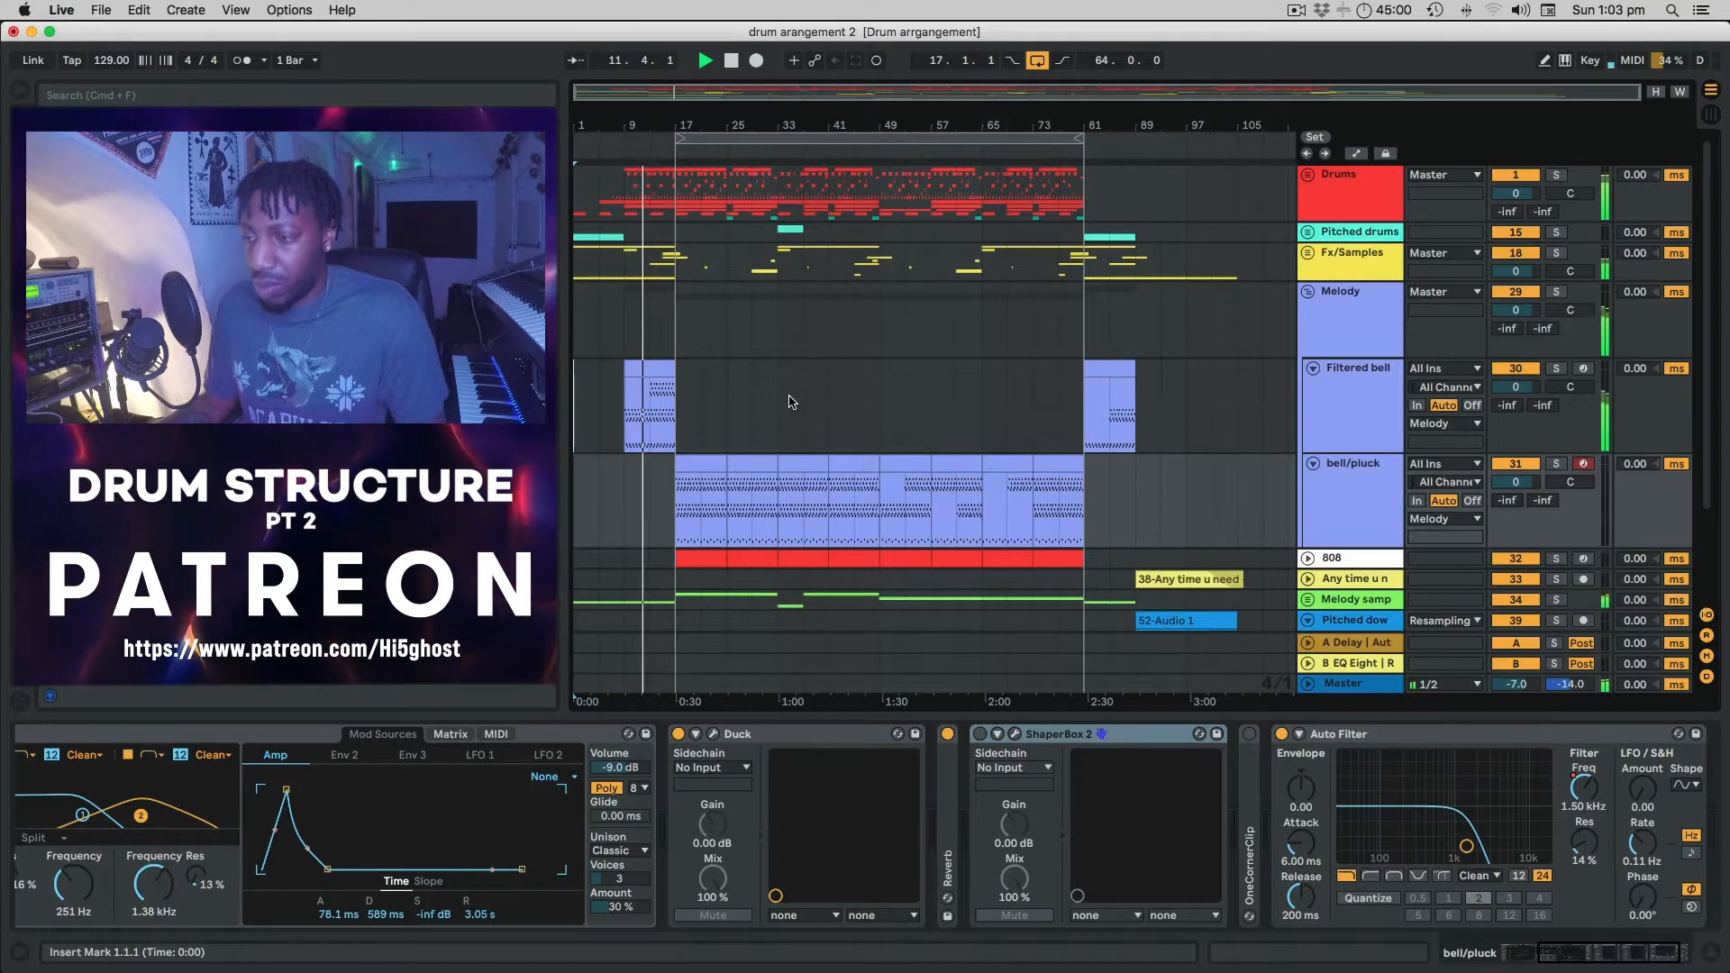
Unfold the Fx/Samples, Pitched drums and Drums groups to show their tracks.
click(1307, 254)
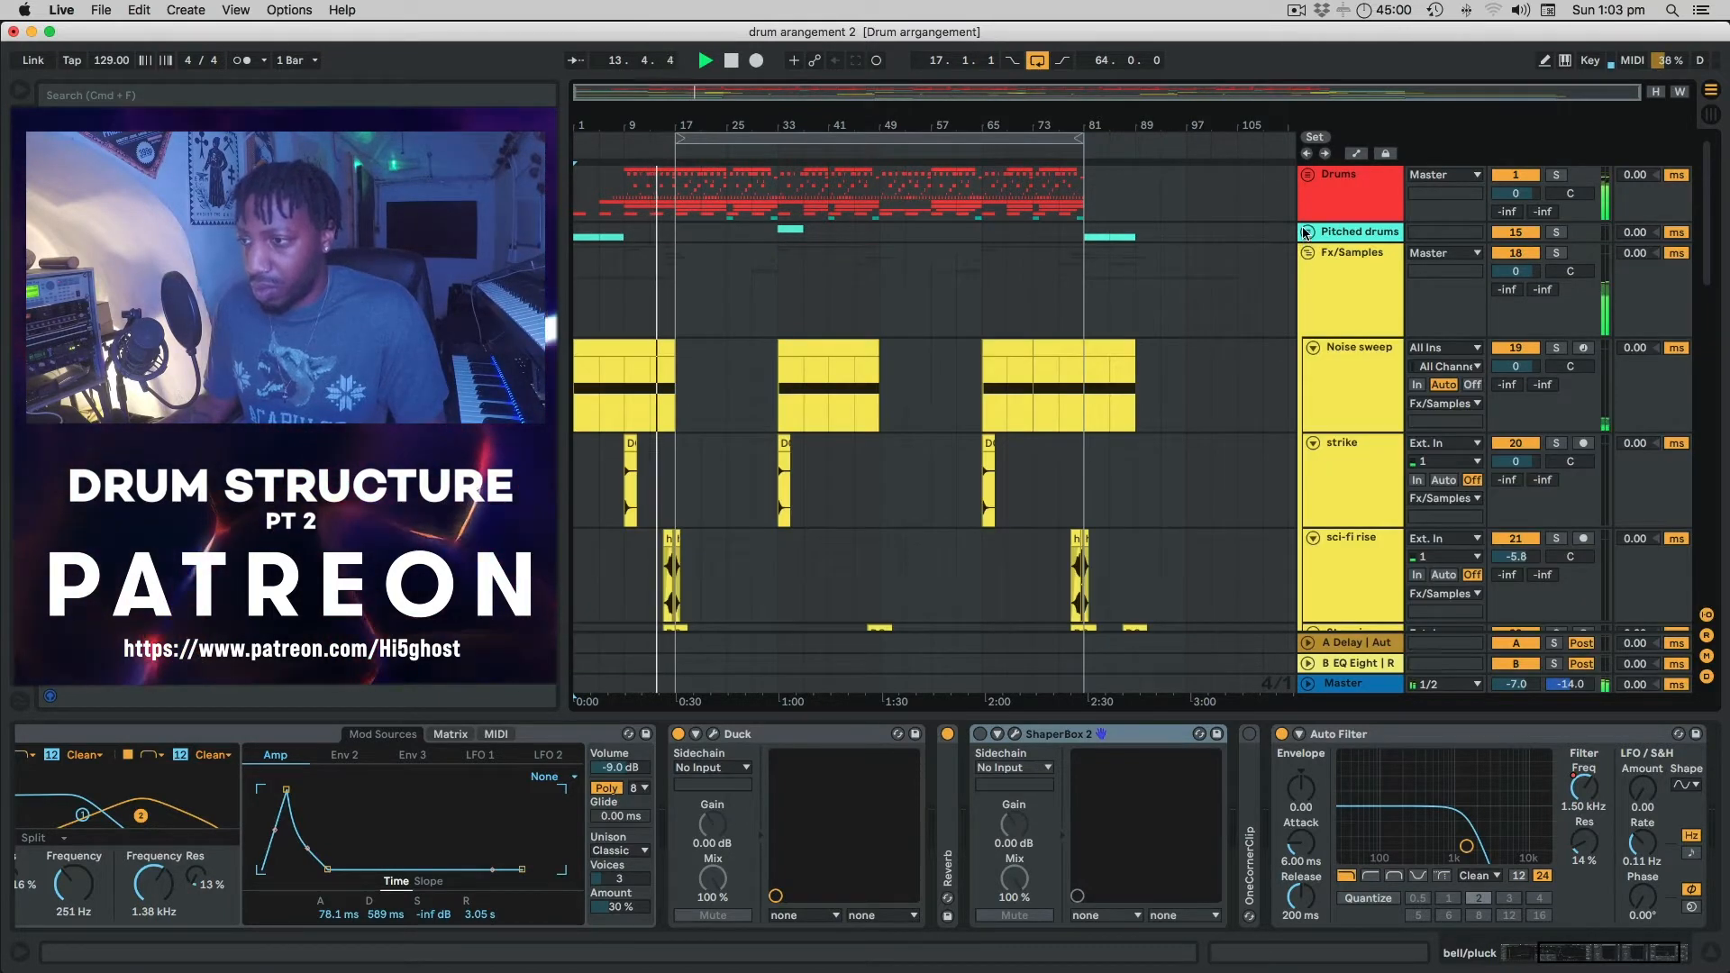
click(1307, 232)
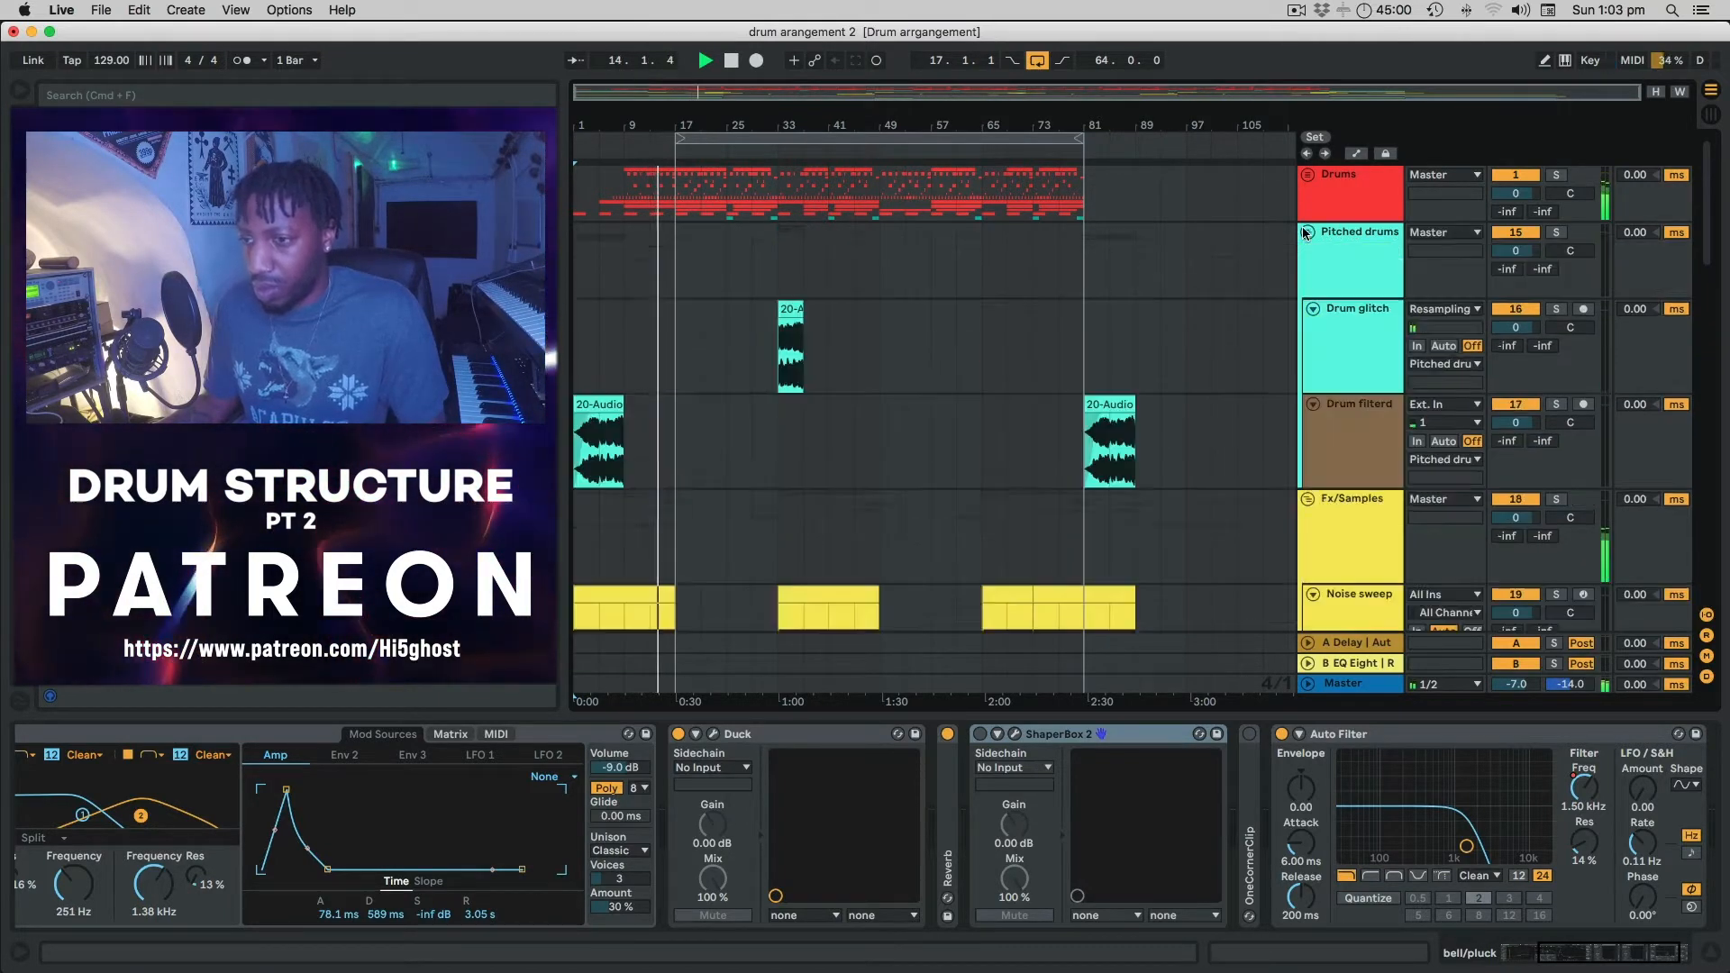
click(1307, 175)
scroll(1132, 313, down, 4)
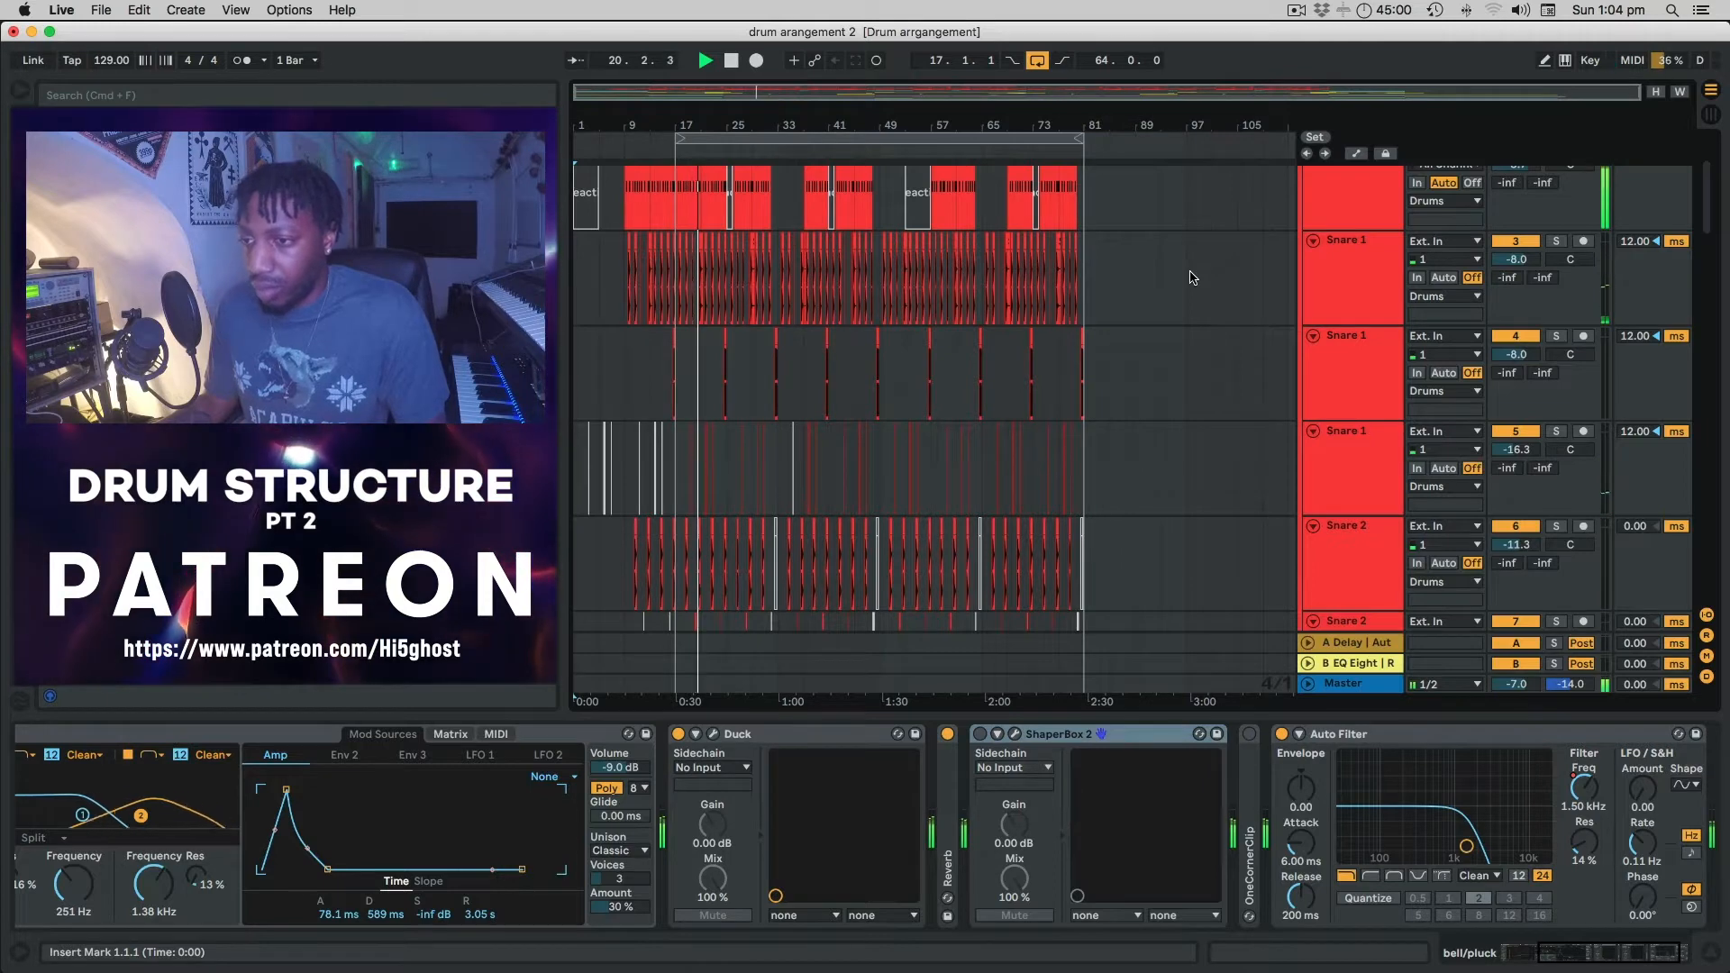
scroll(1193, 278, down, 3)
scroll(1192, 277, down, 7)
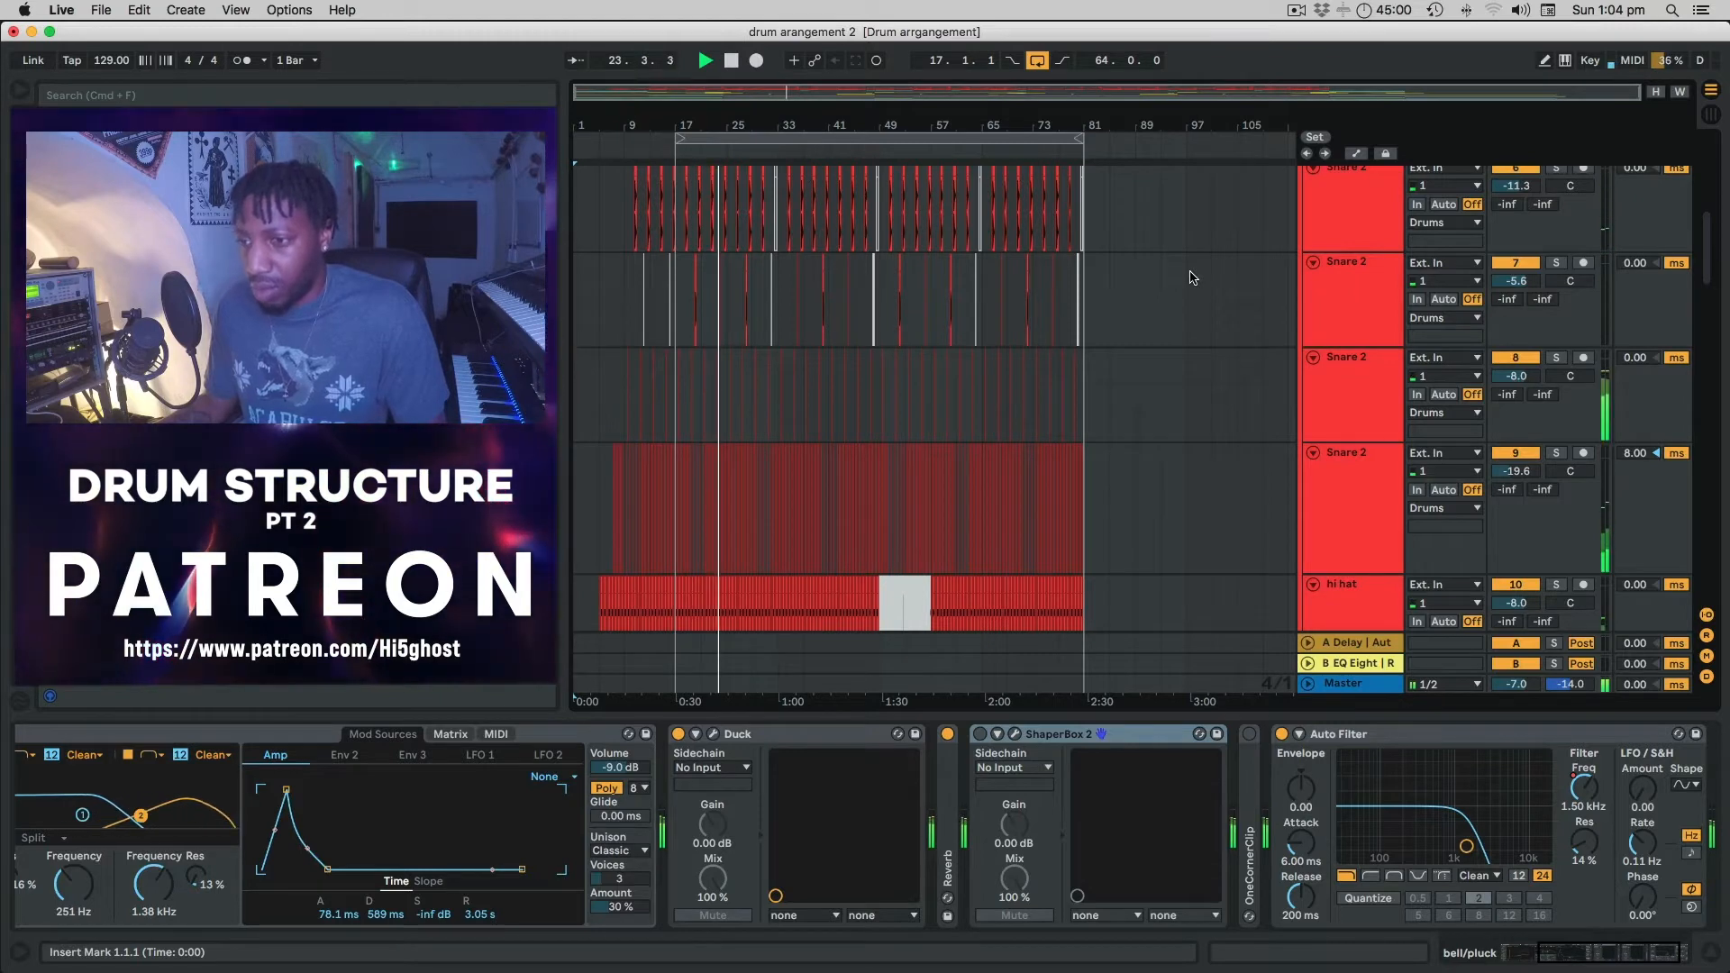
scroll(1193, 277, down, 7)
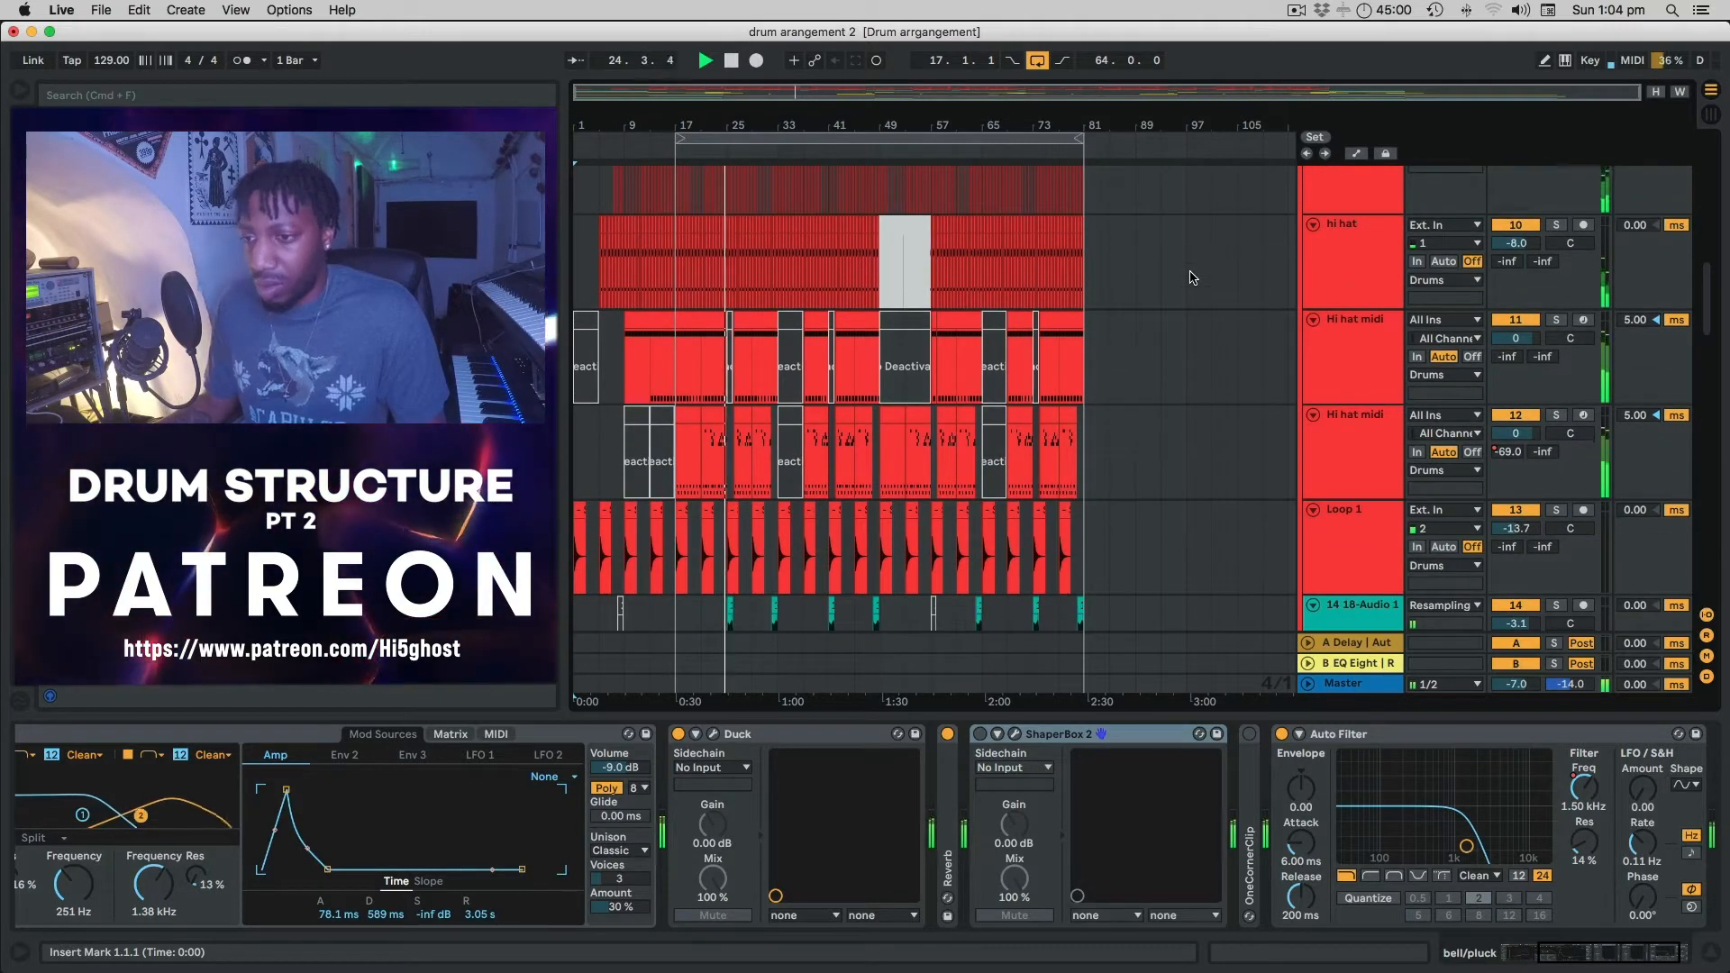
scroll(1192, 278, down, 2)
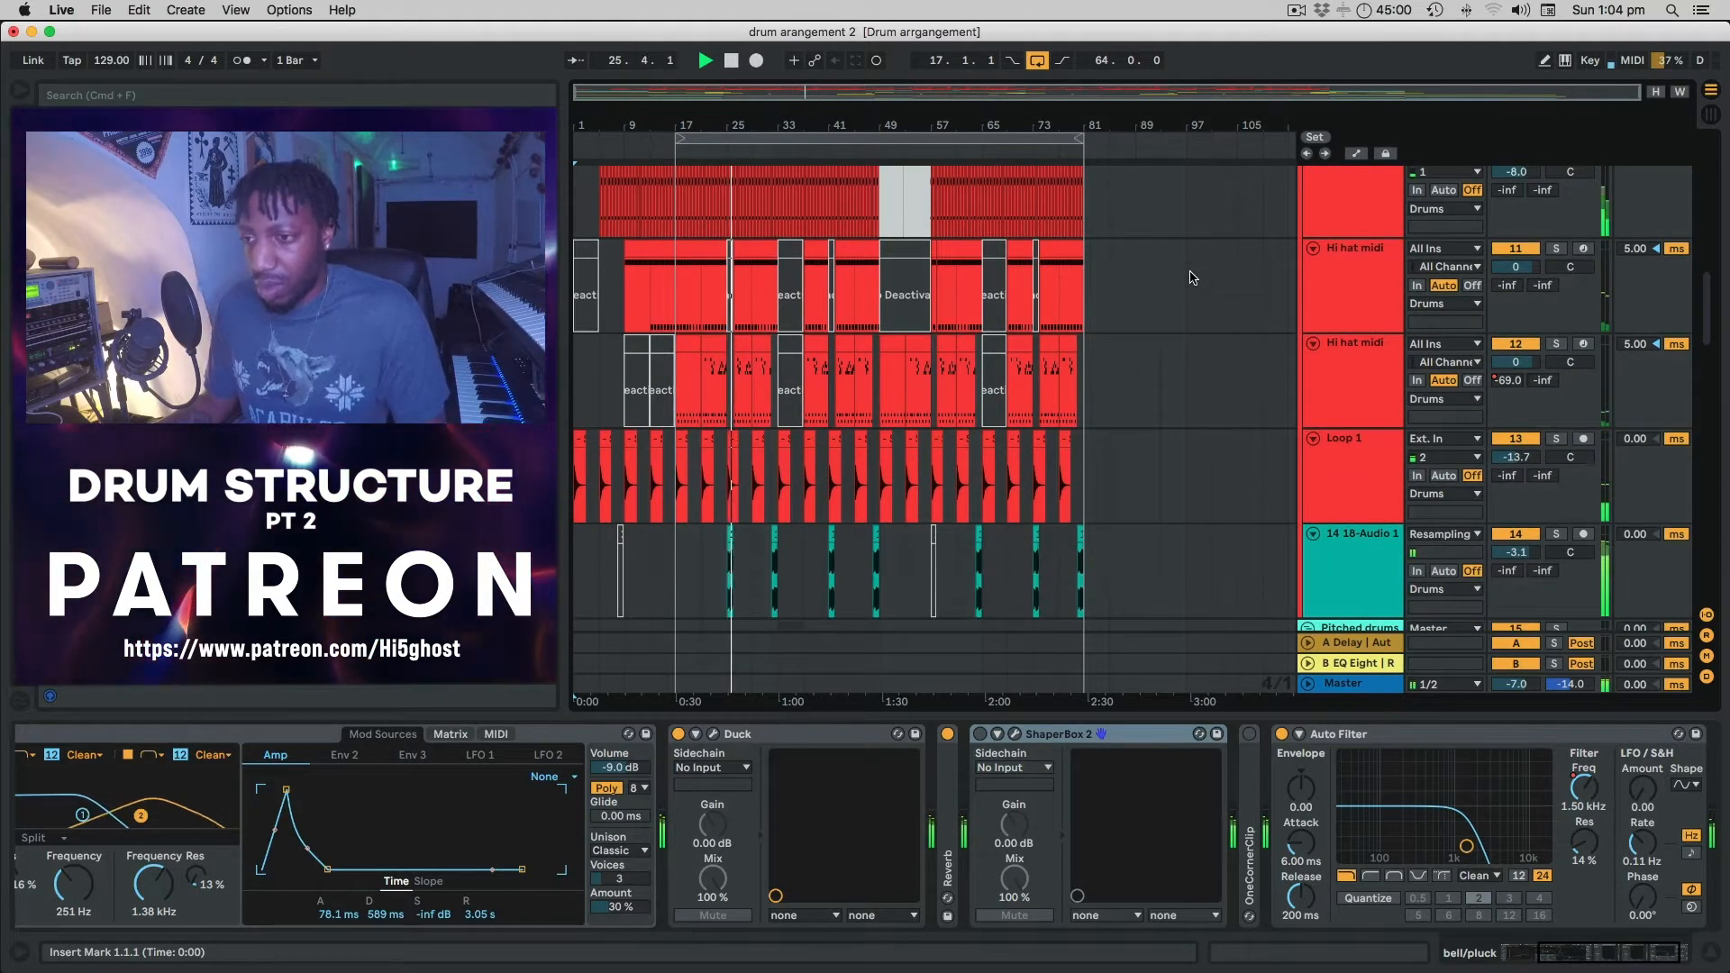
Look through the Fx/Samples tracks (Noise sweep, strike, sci-fi rise, Lazer), then stop playback.
scroll(1193, 277, down, 2)
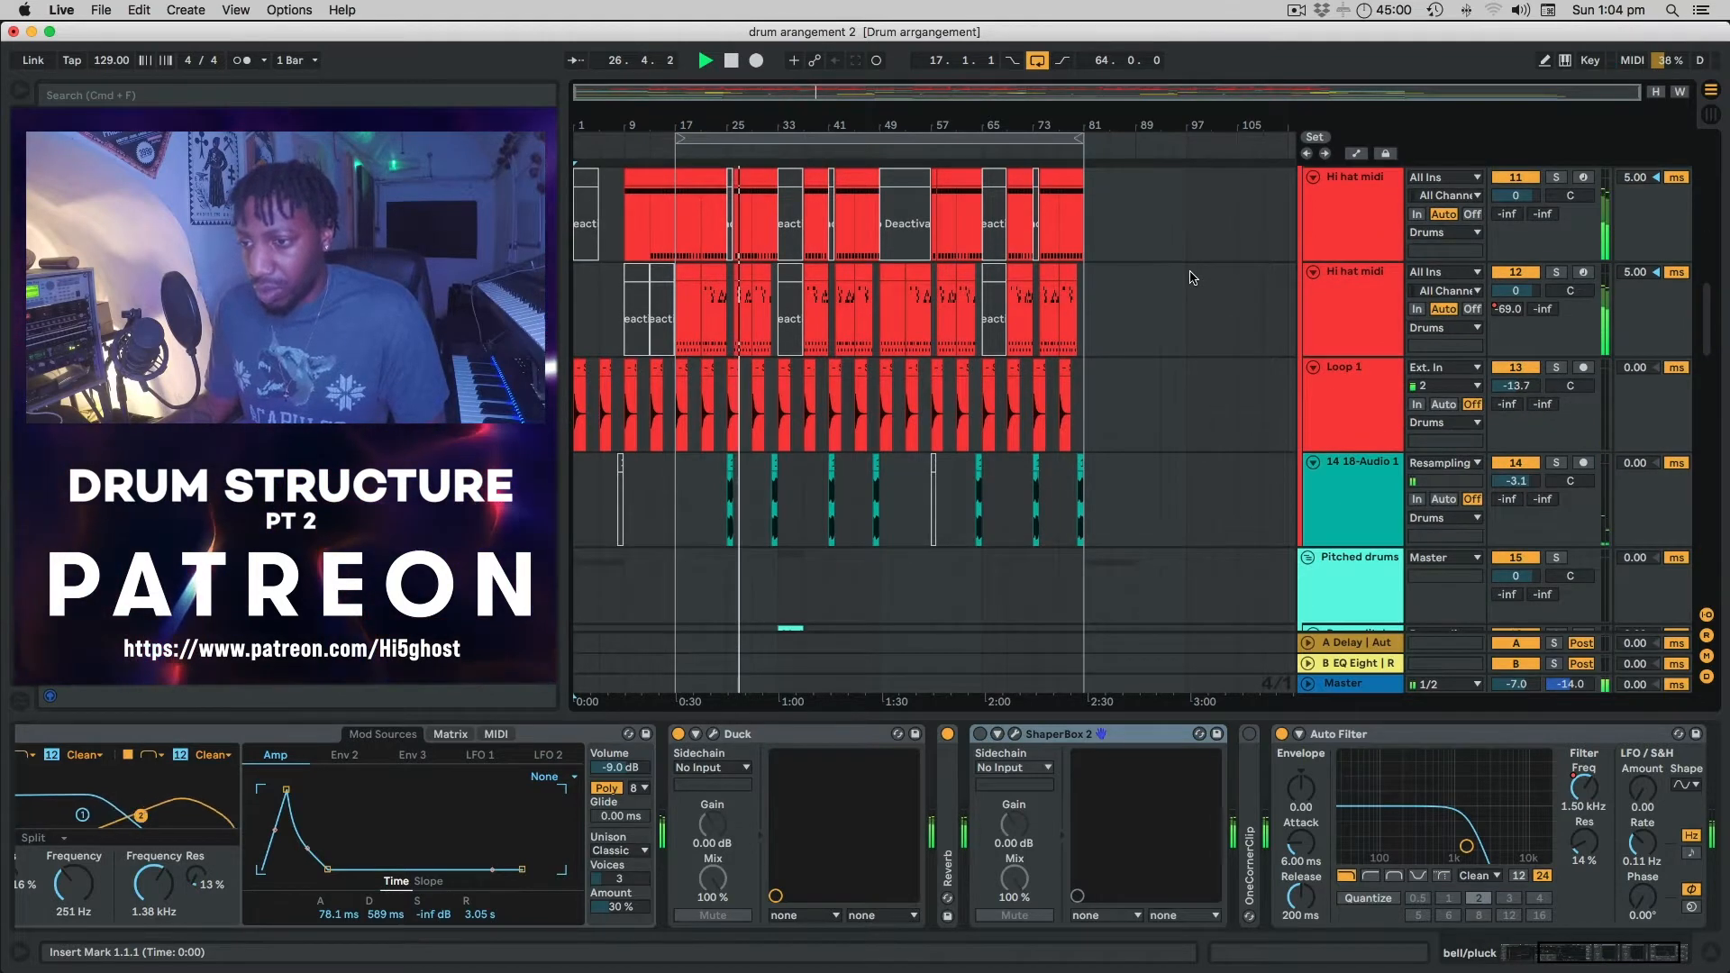
scroll(1193, 278, down, 10)
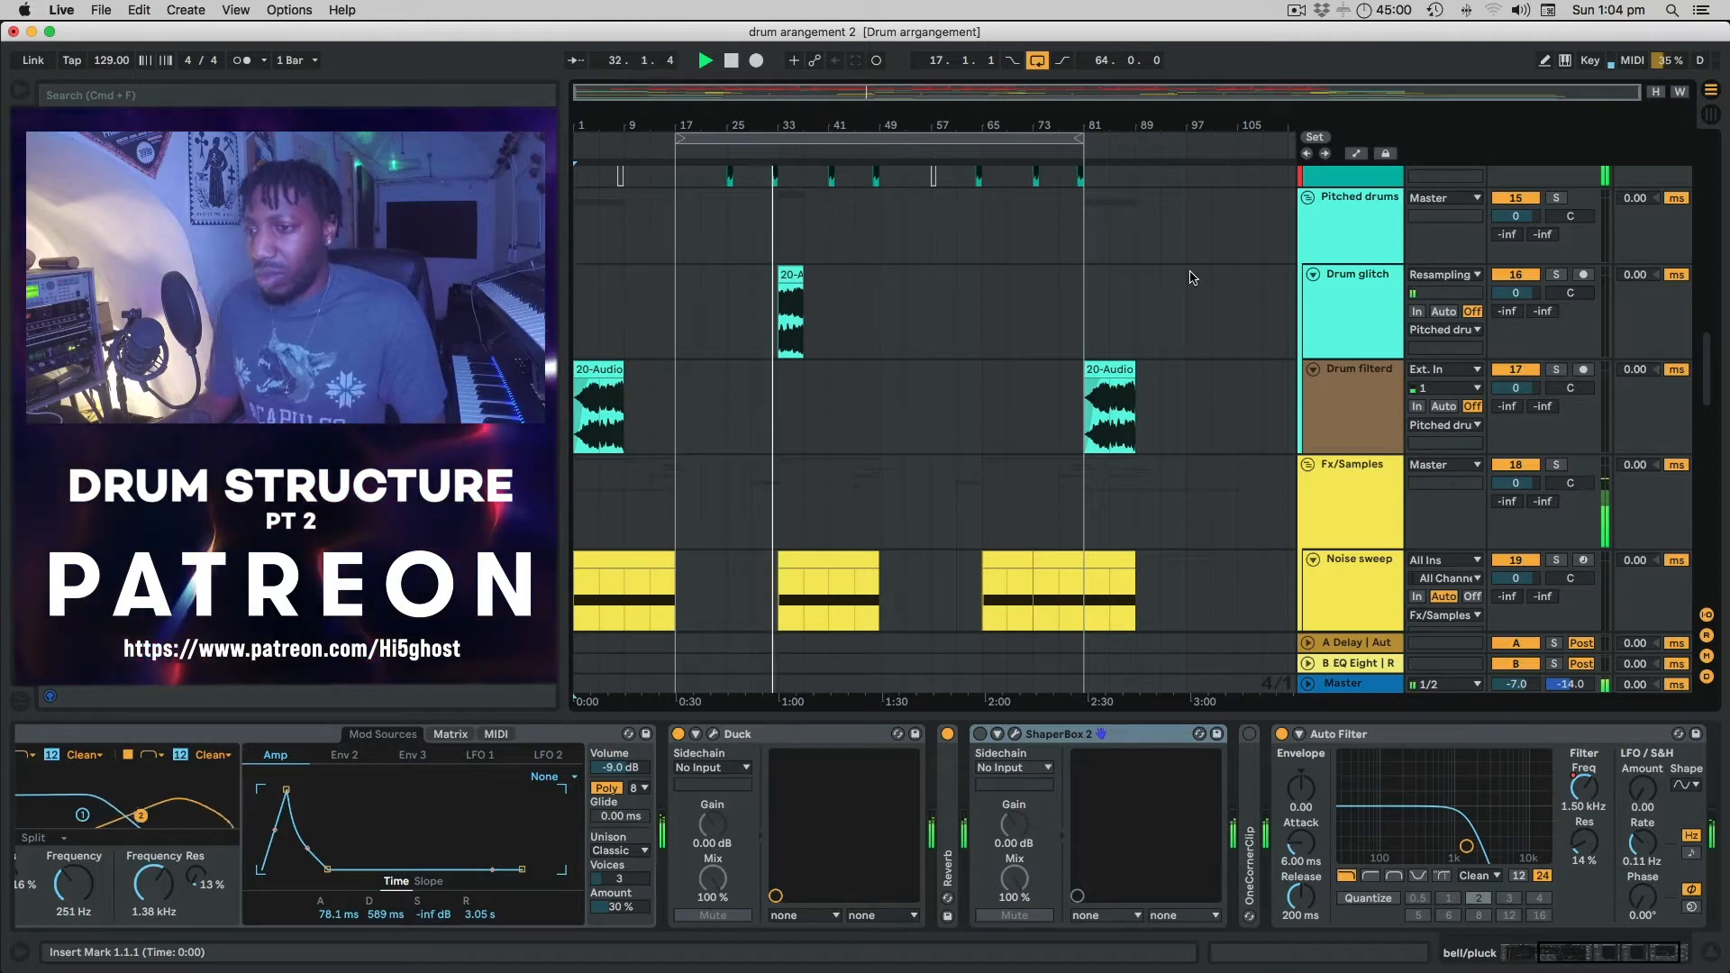
scroll(1176, 273, down, 2)
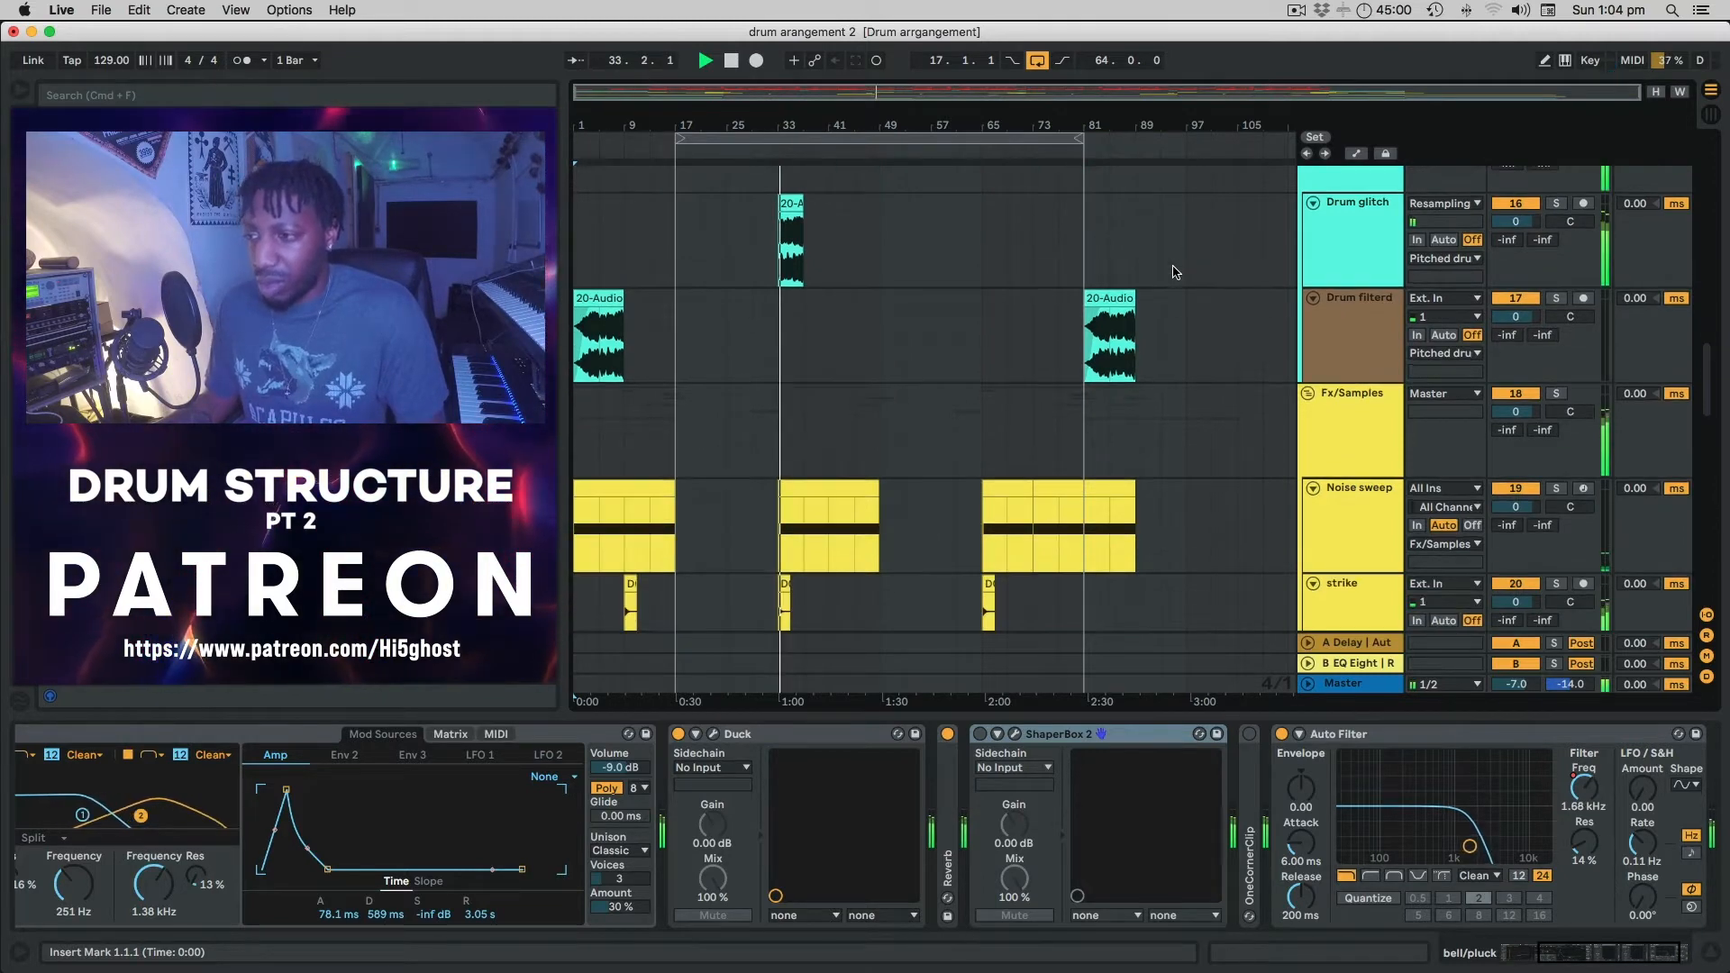
scroll(1175, 273, down, 12)
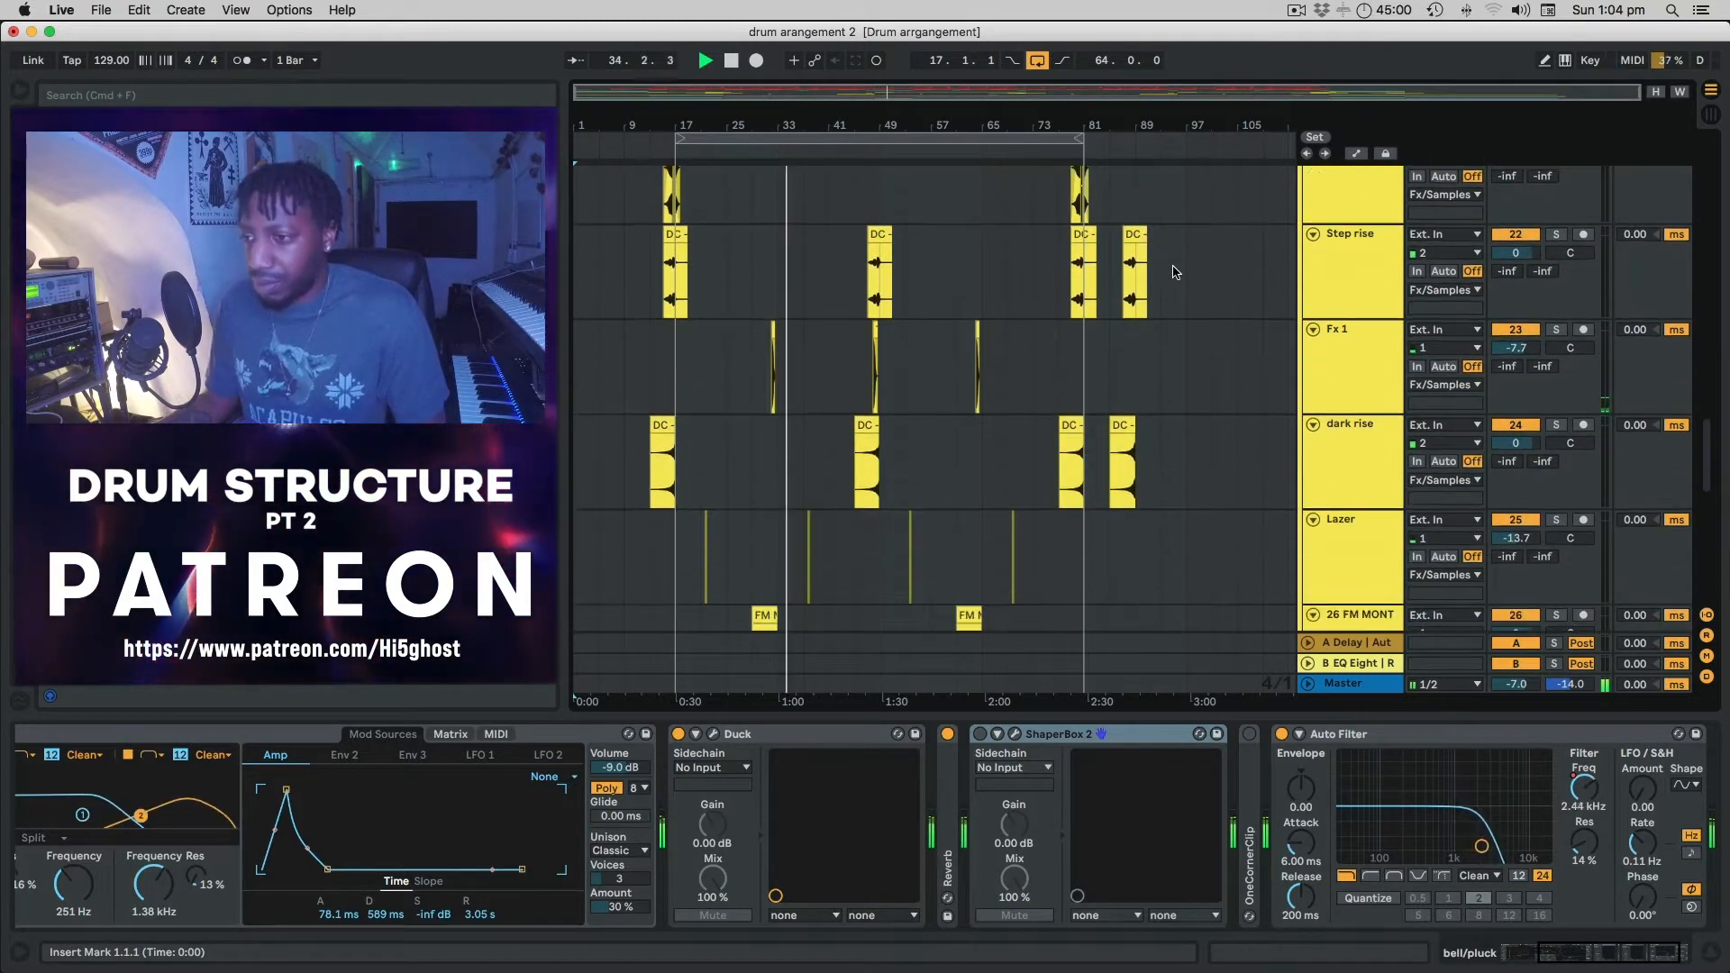
scroll(1175, 273, up, 10)
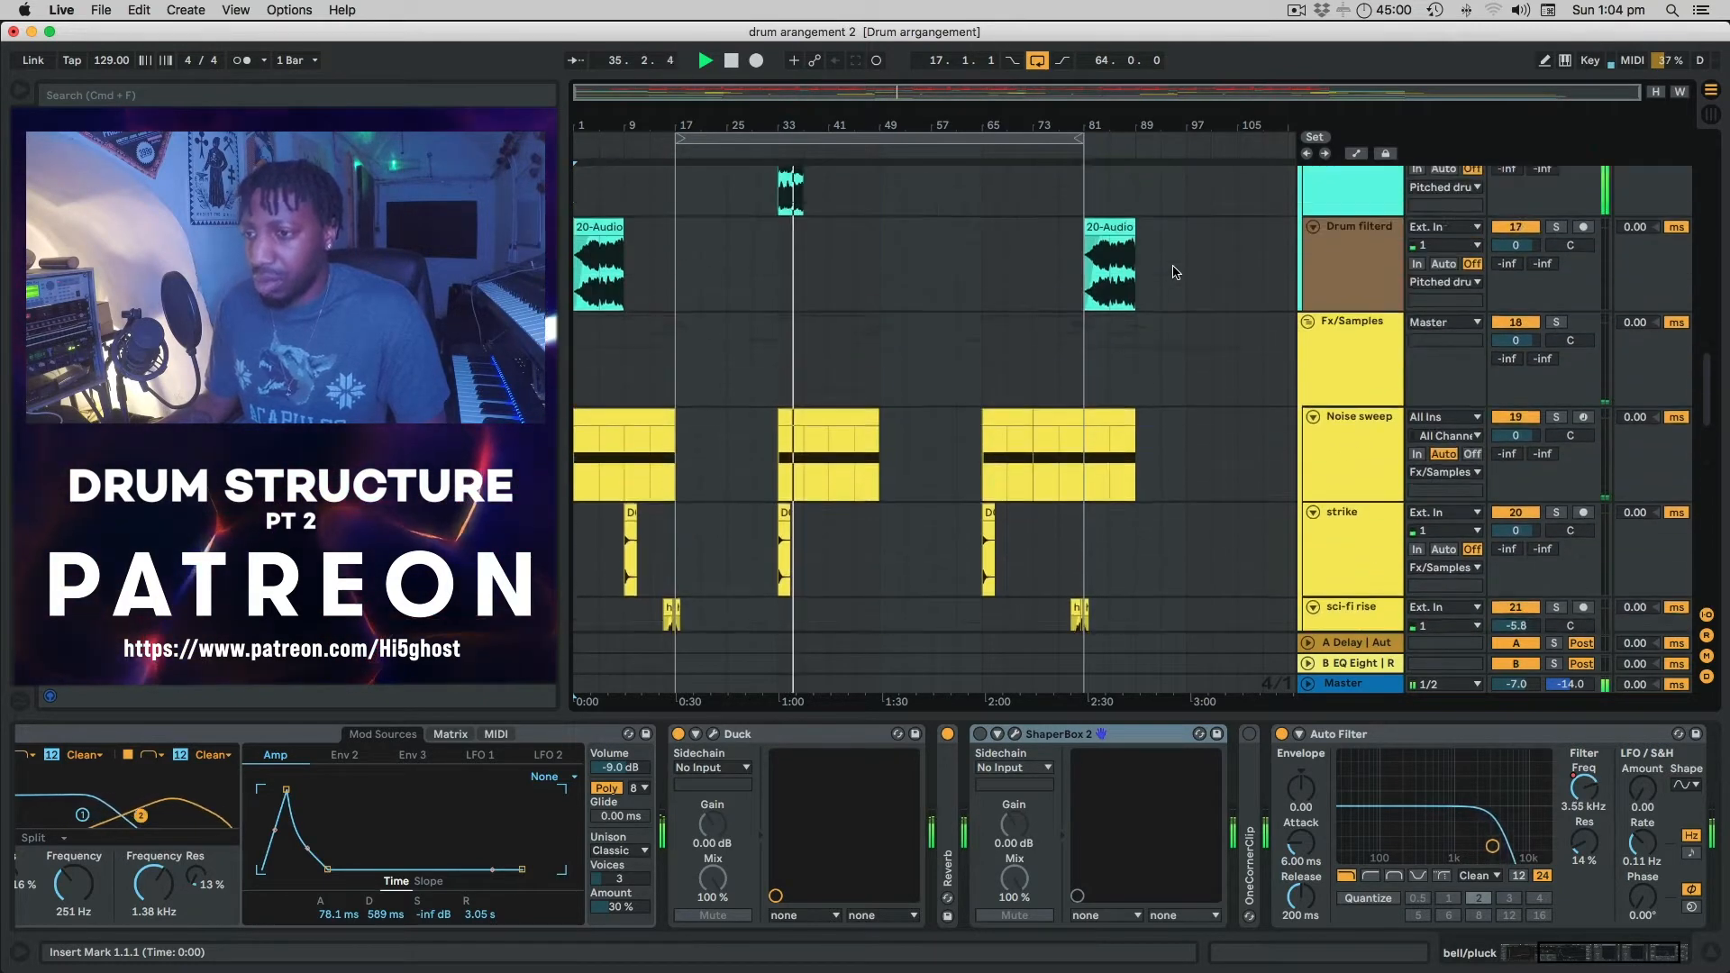
scroll(1175, 273, up, 8)
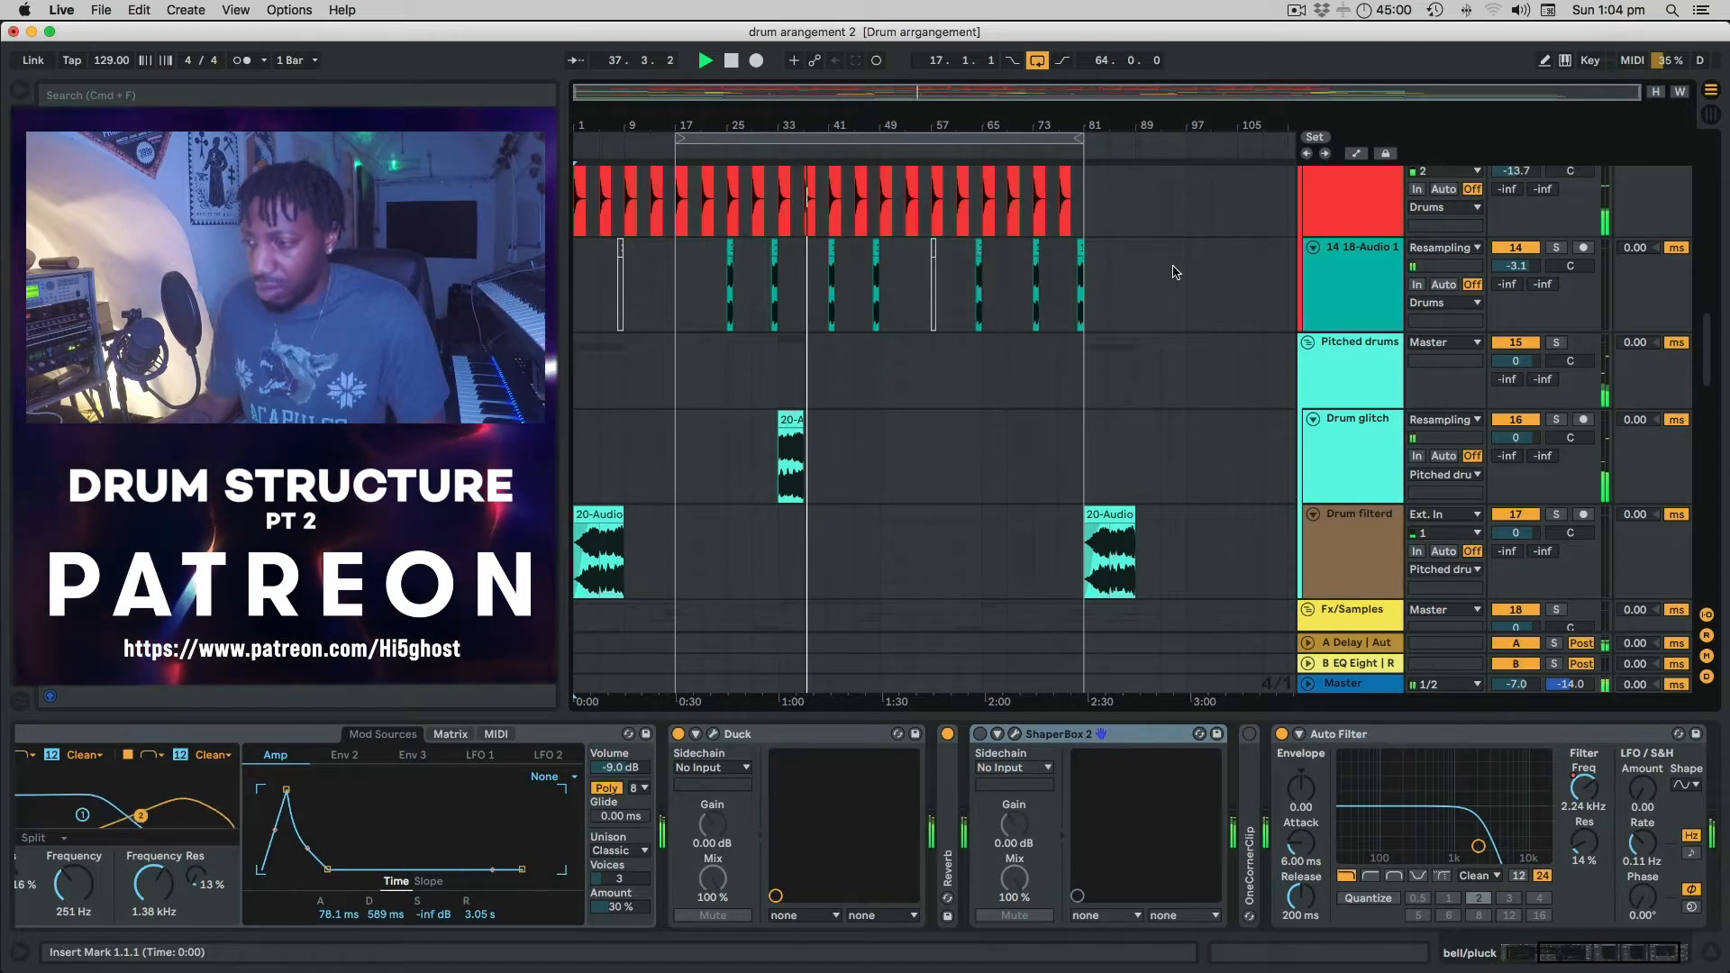
key(space)
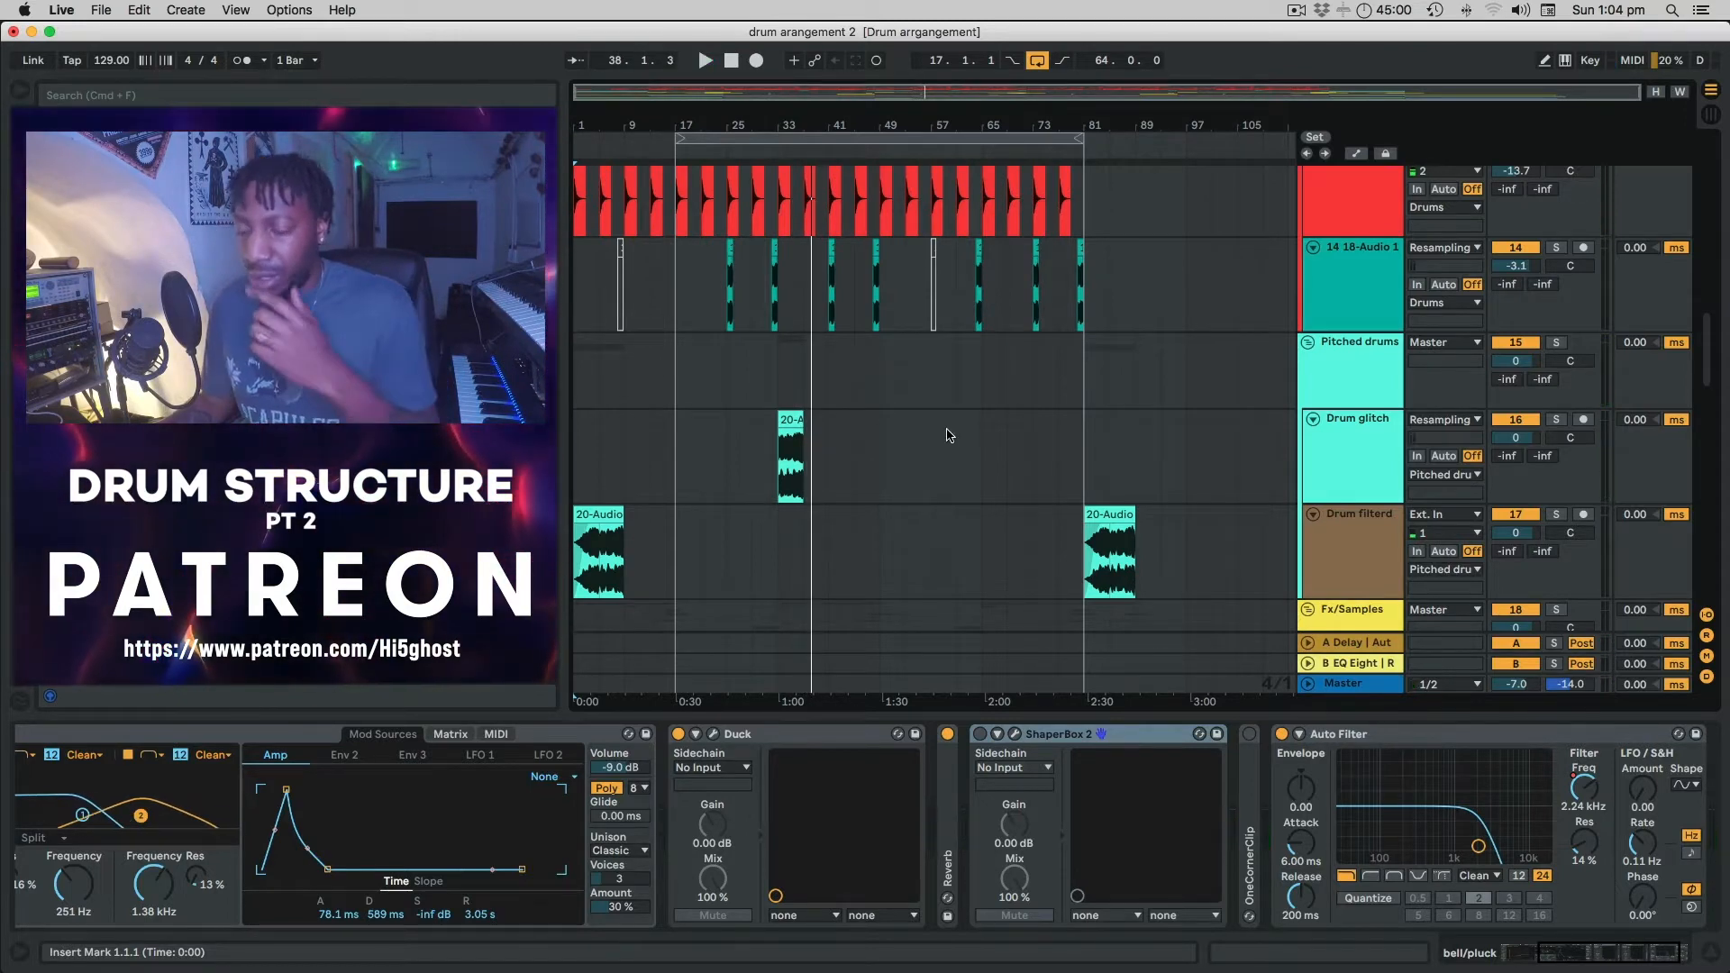
scroll(948, 436, up, 3)
scroll(947, 436, up, 10)
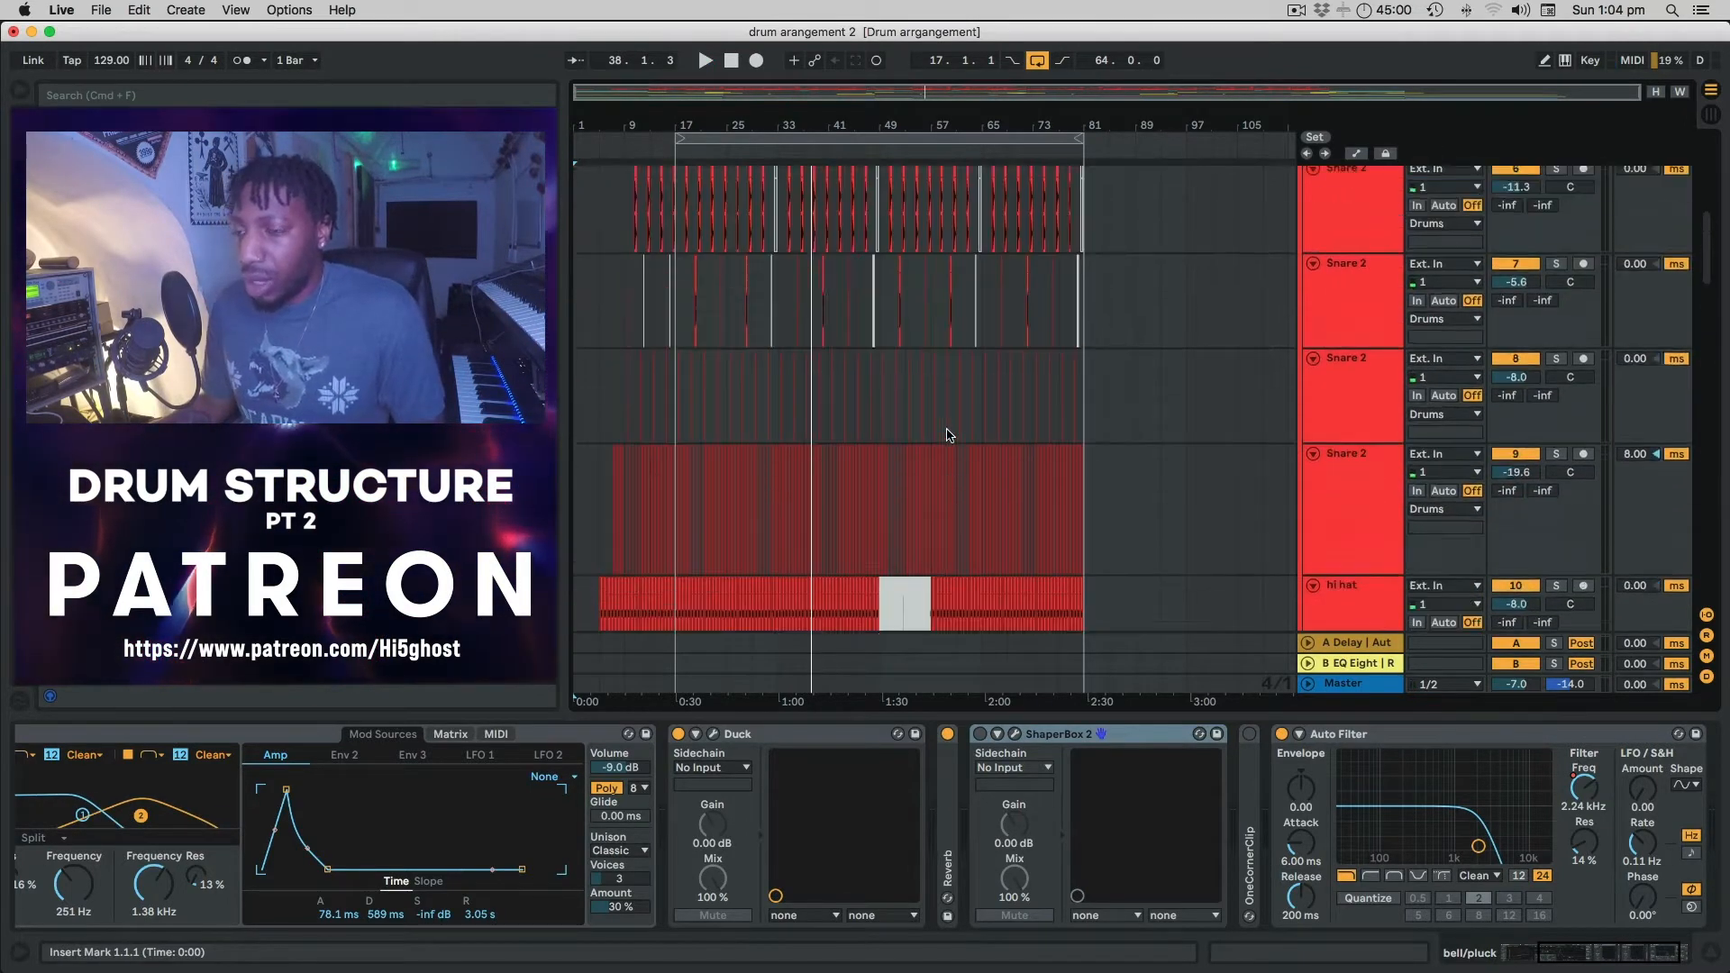
scroll(948, 436, up, 2)
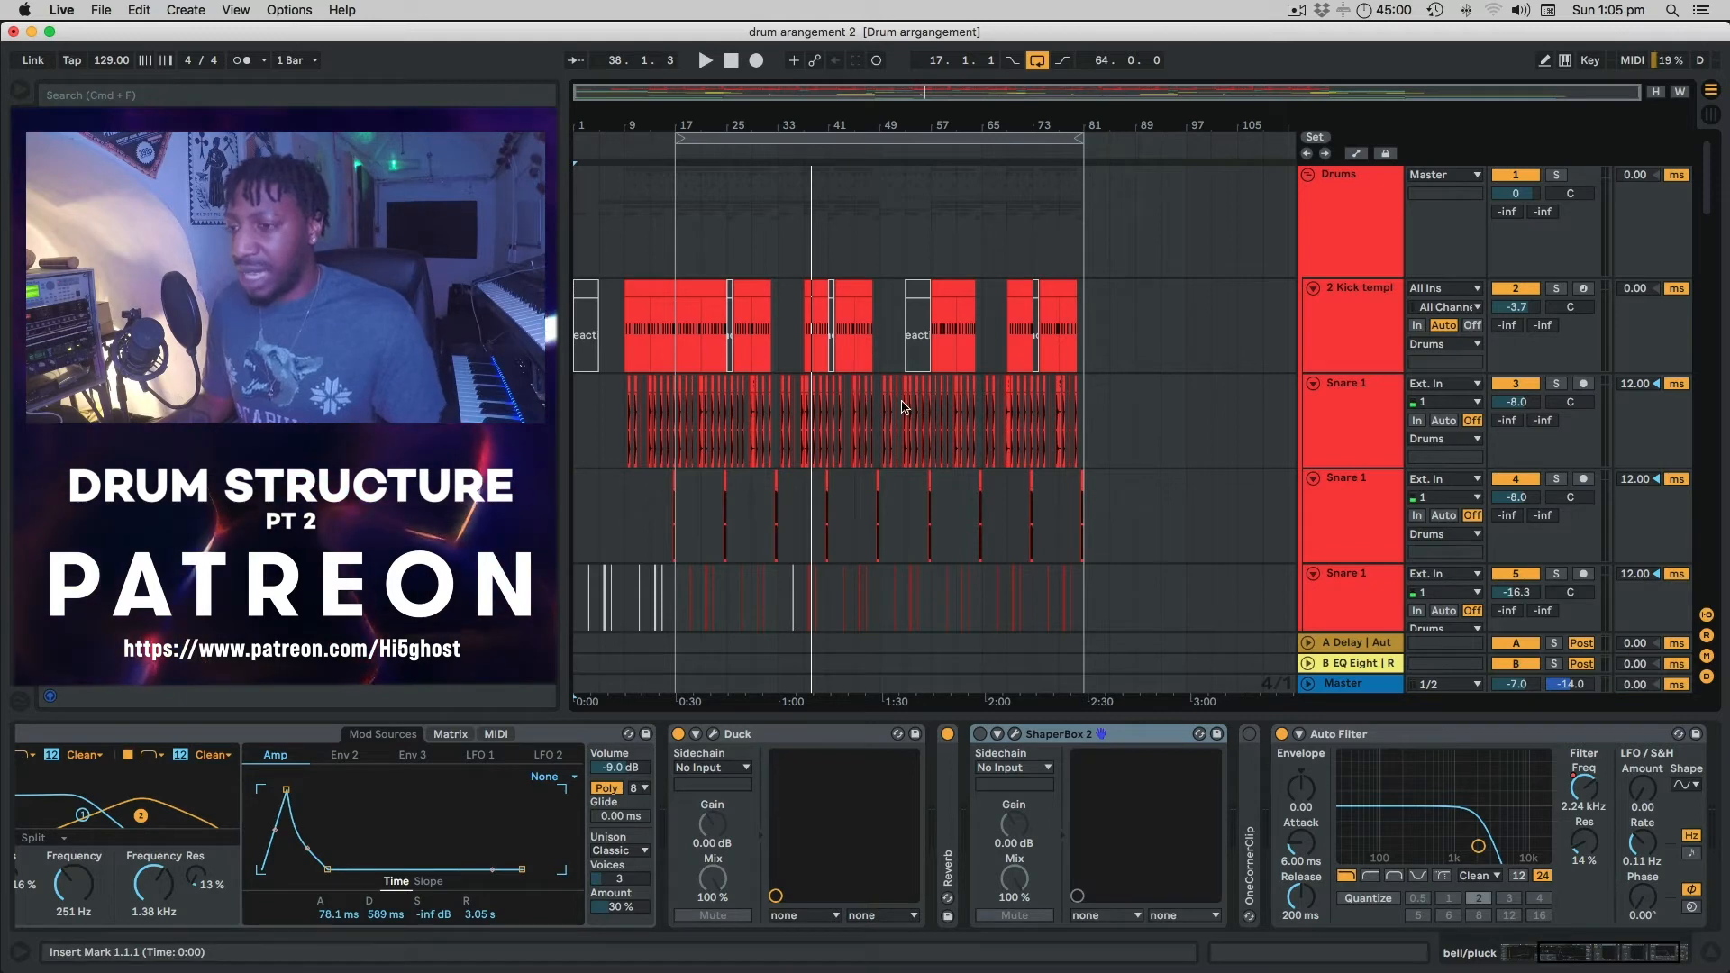
scroll(904, 407, down, 12)
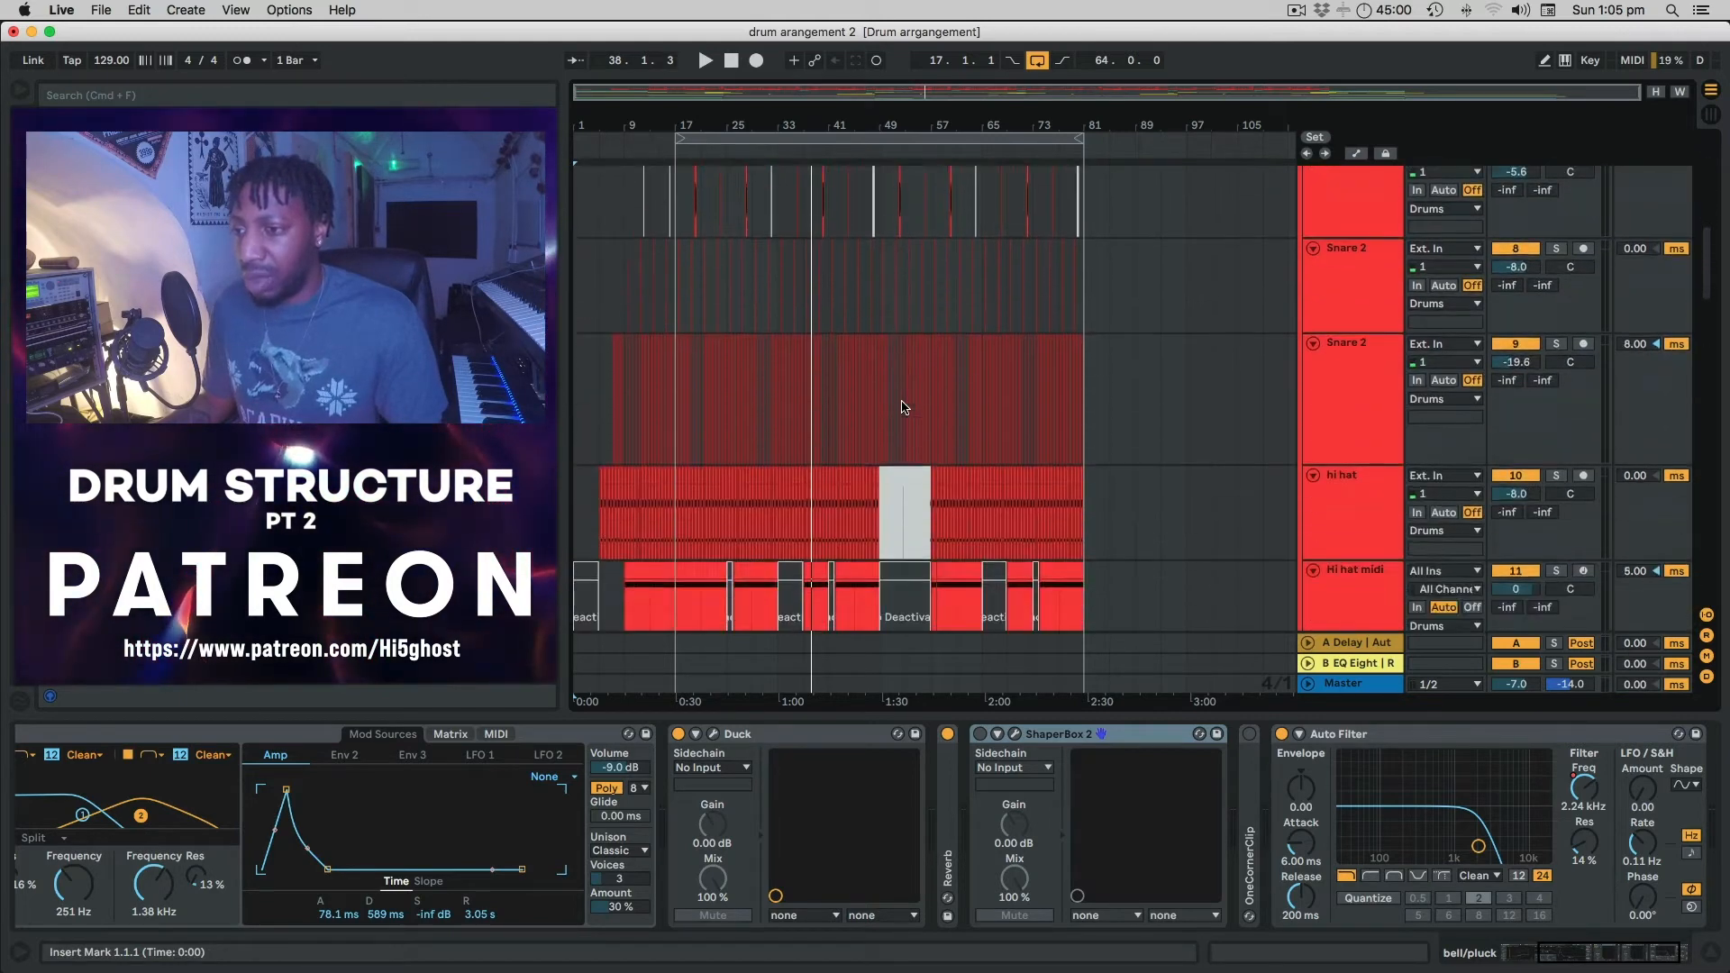
scroll(901, 402, up, 4)
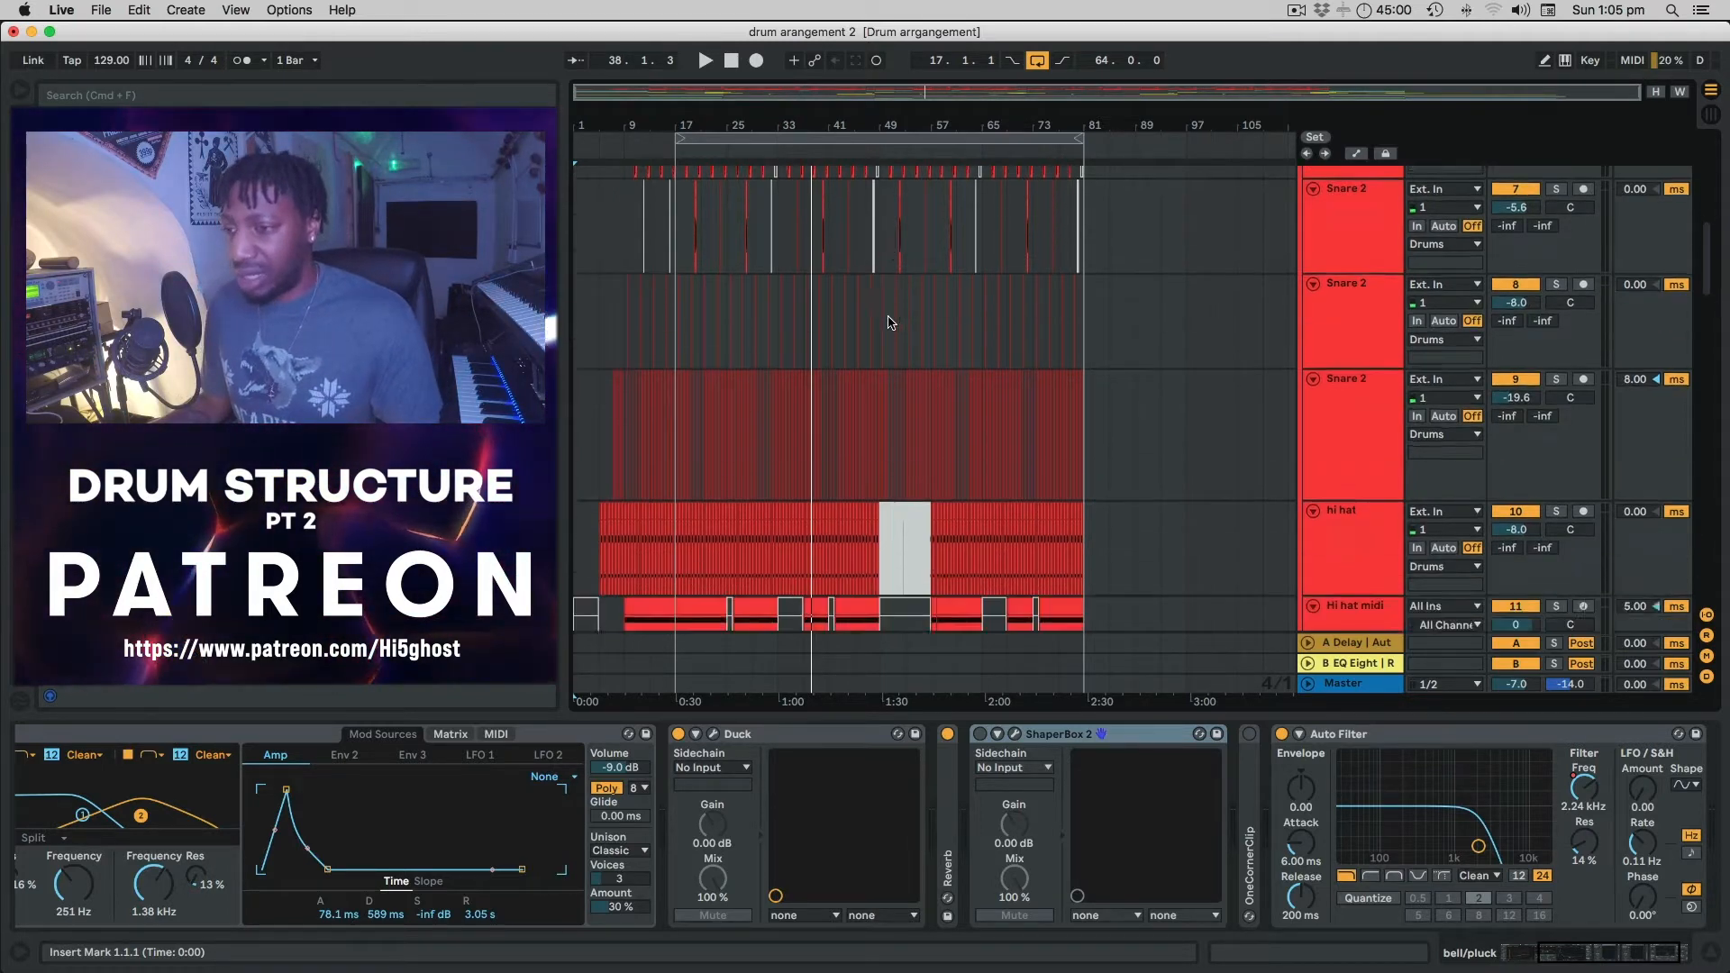
scroll(888, 322, up, 5)
scroll(888, 323, down, 5)
scroll(889, 323, up, 4)
scroll(888, 323, up, 1)
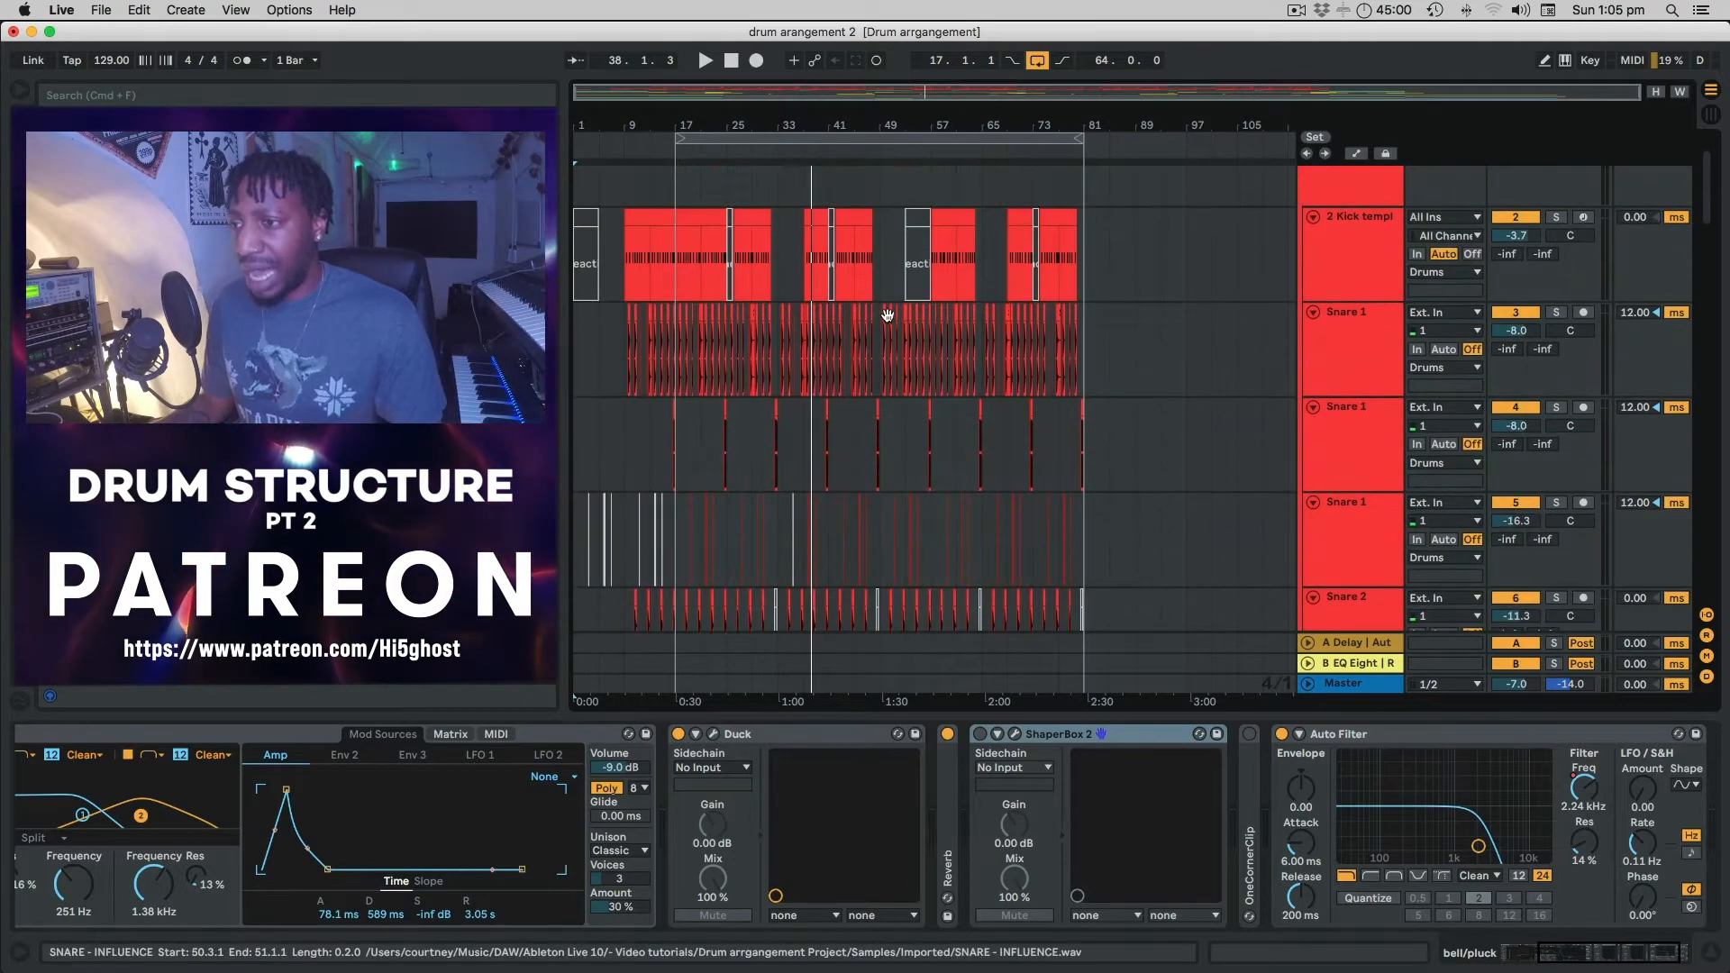
Set the loop brace to start at bar 17 and end at bar 49, 32 bars long.
click(1070, 149)
drag(1070, 148, 778, 149)
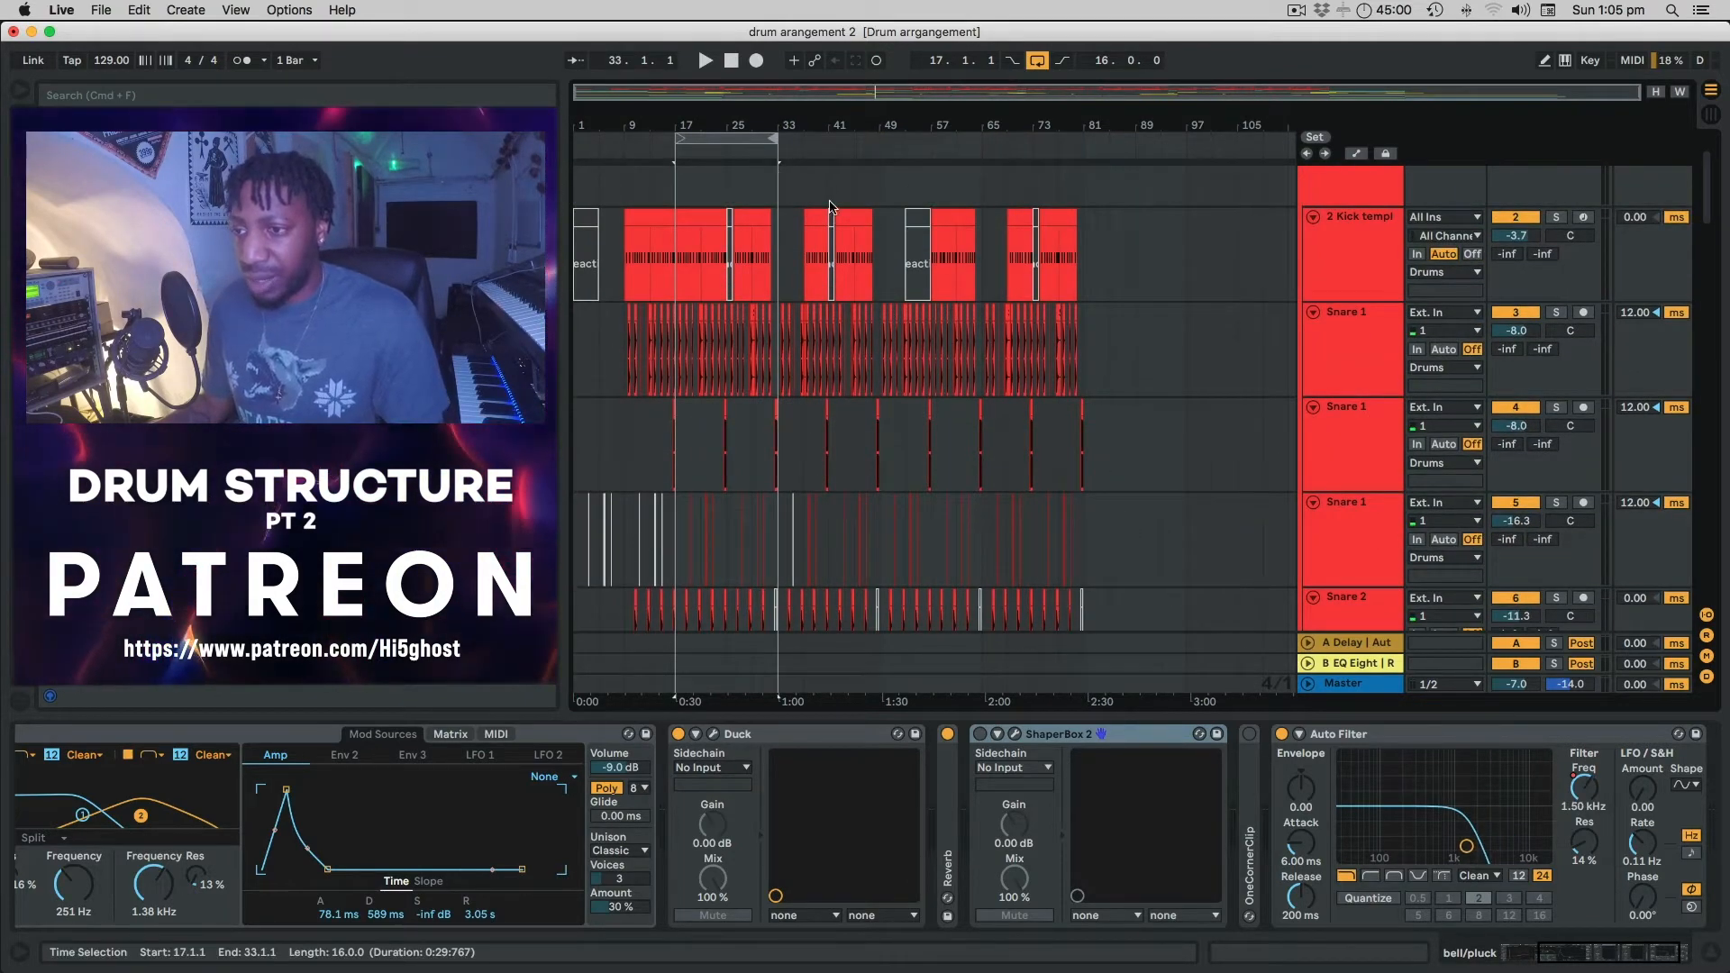
scroll(830, 206, down, 8)
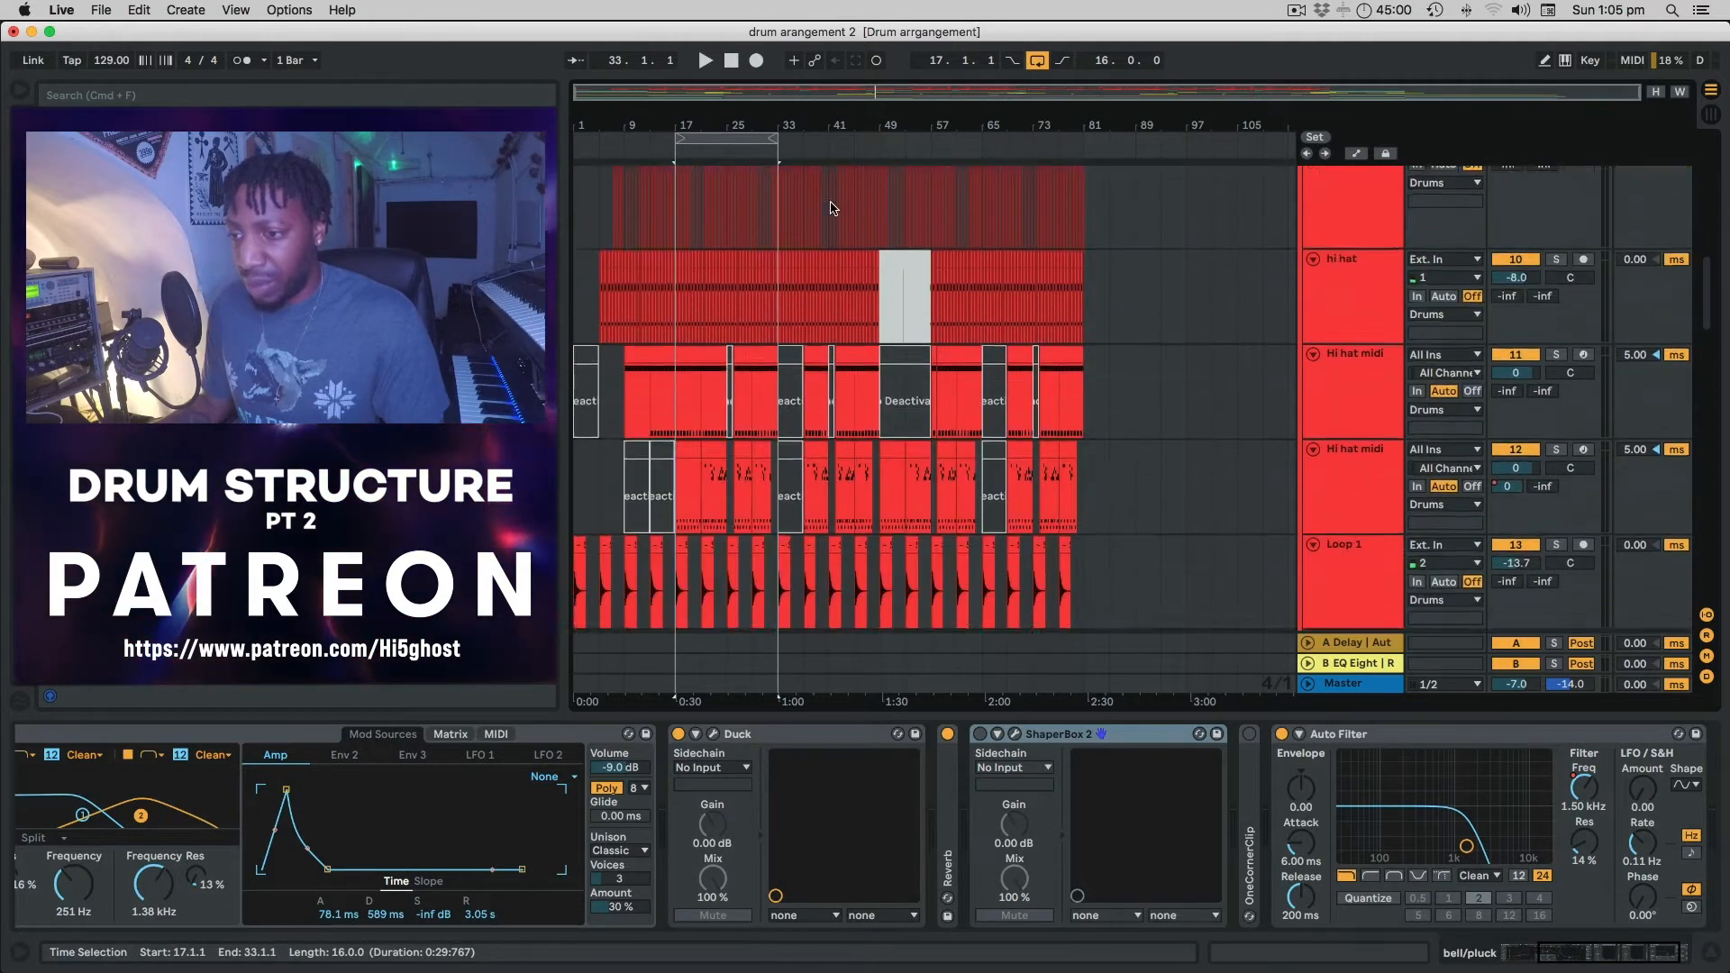
scroll(830, 208, down, 3)
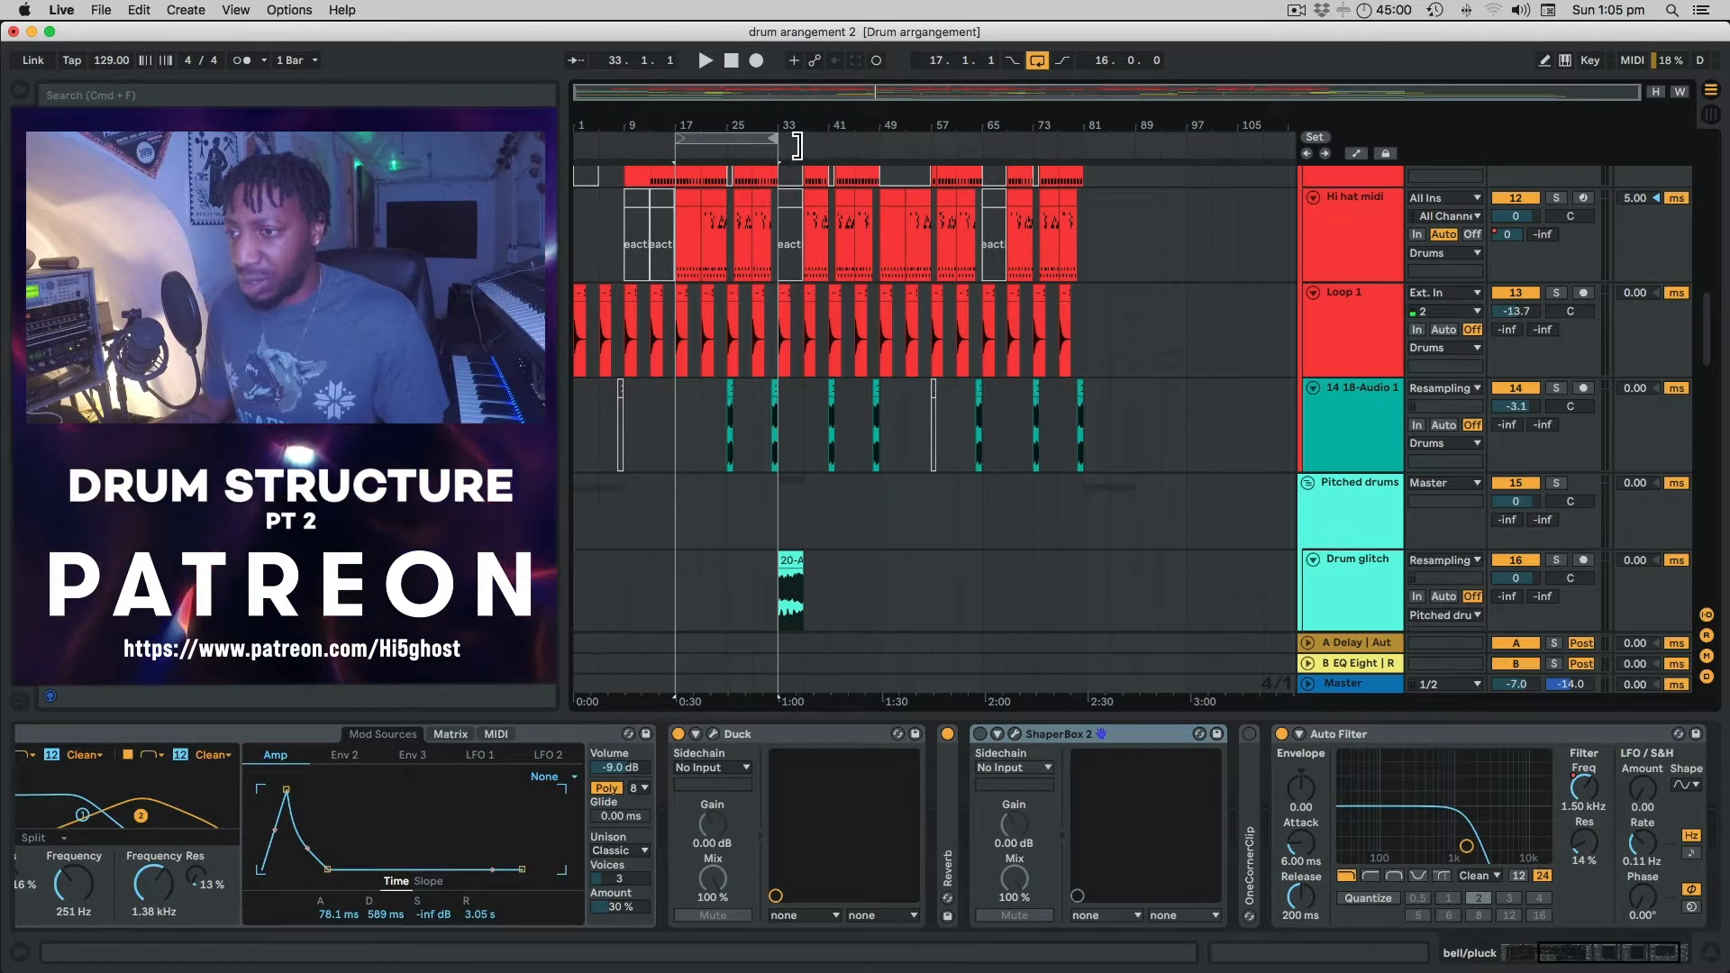
drag(796, 144, 880, 145)
Select the first 20-Audio 1 clip on the Drum filterd track.
scroll(812, 477, down, 1)
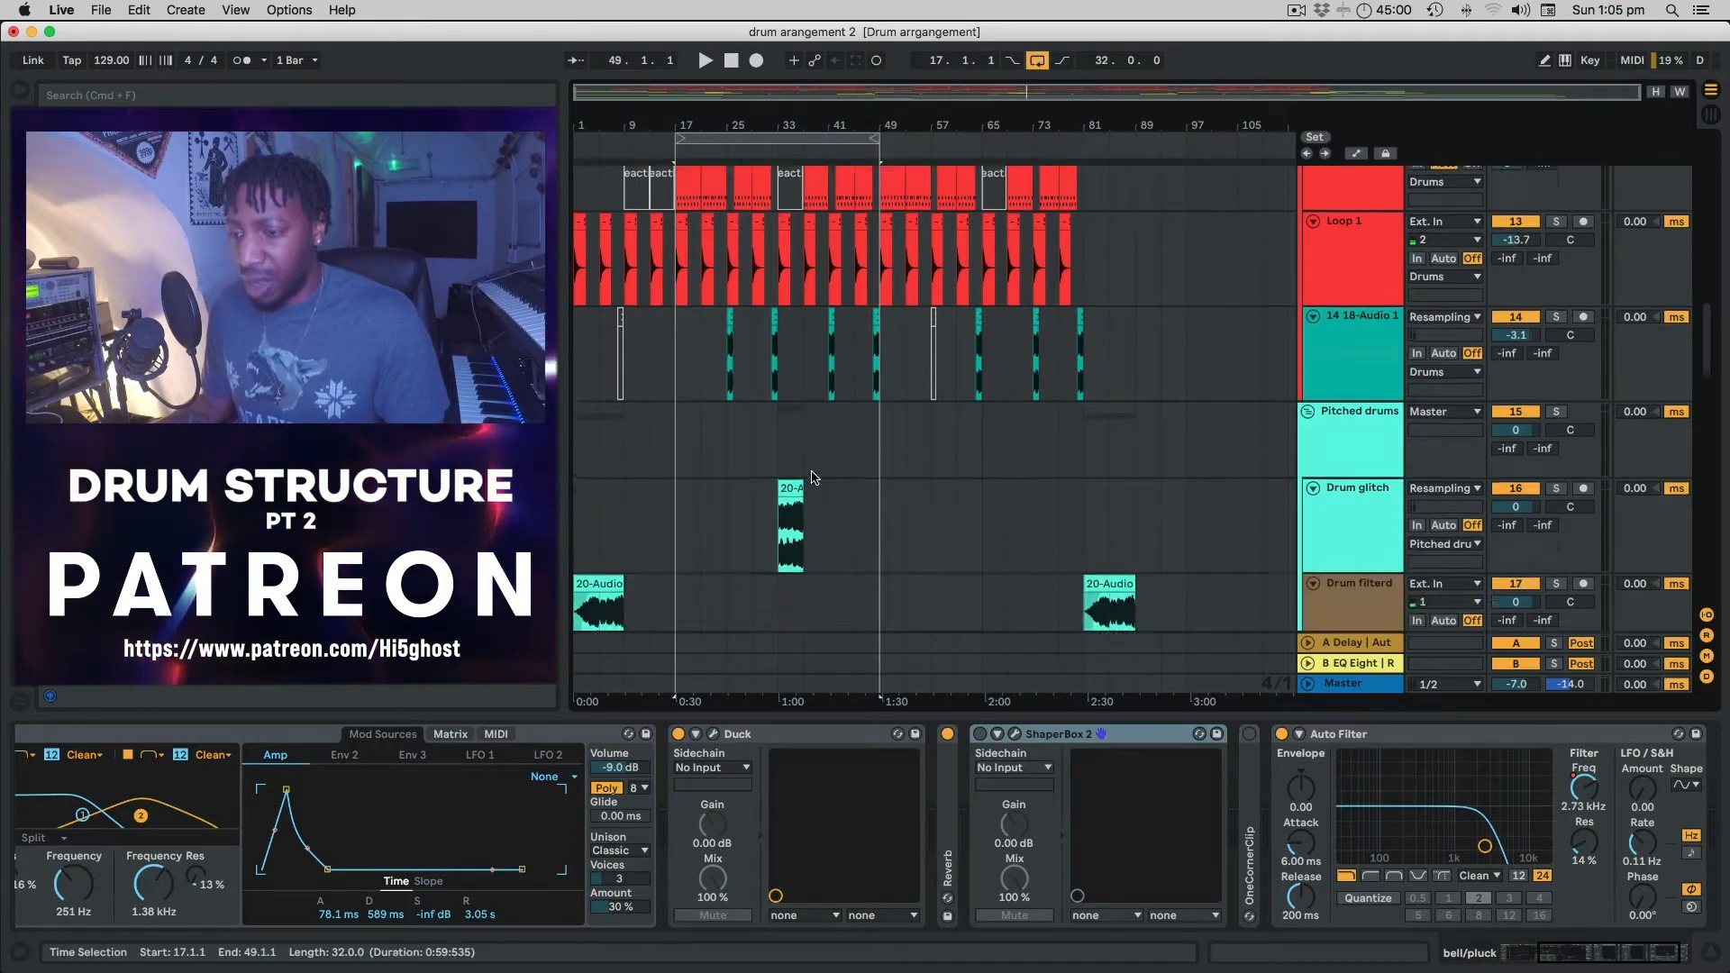
scroll(812, 477, down, 2)
scroll(812, 477, up, 4)
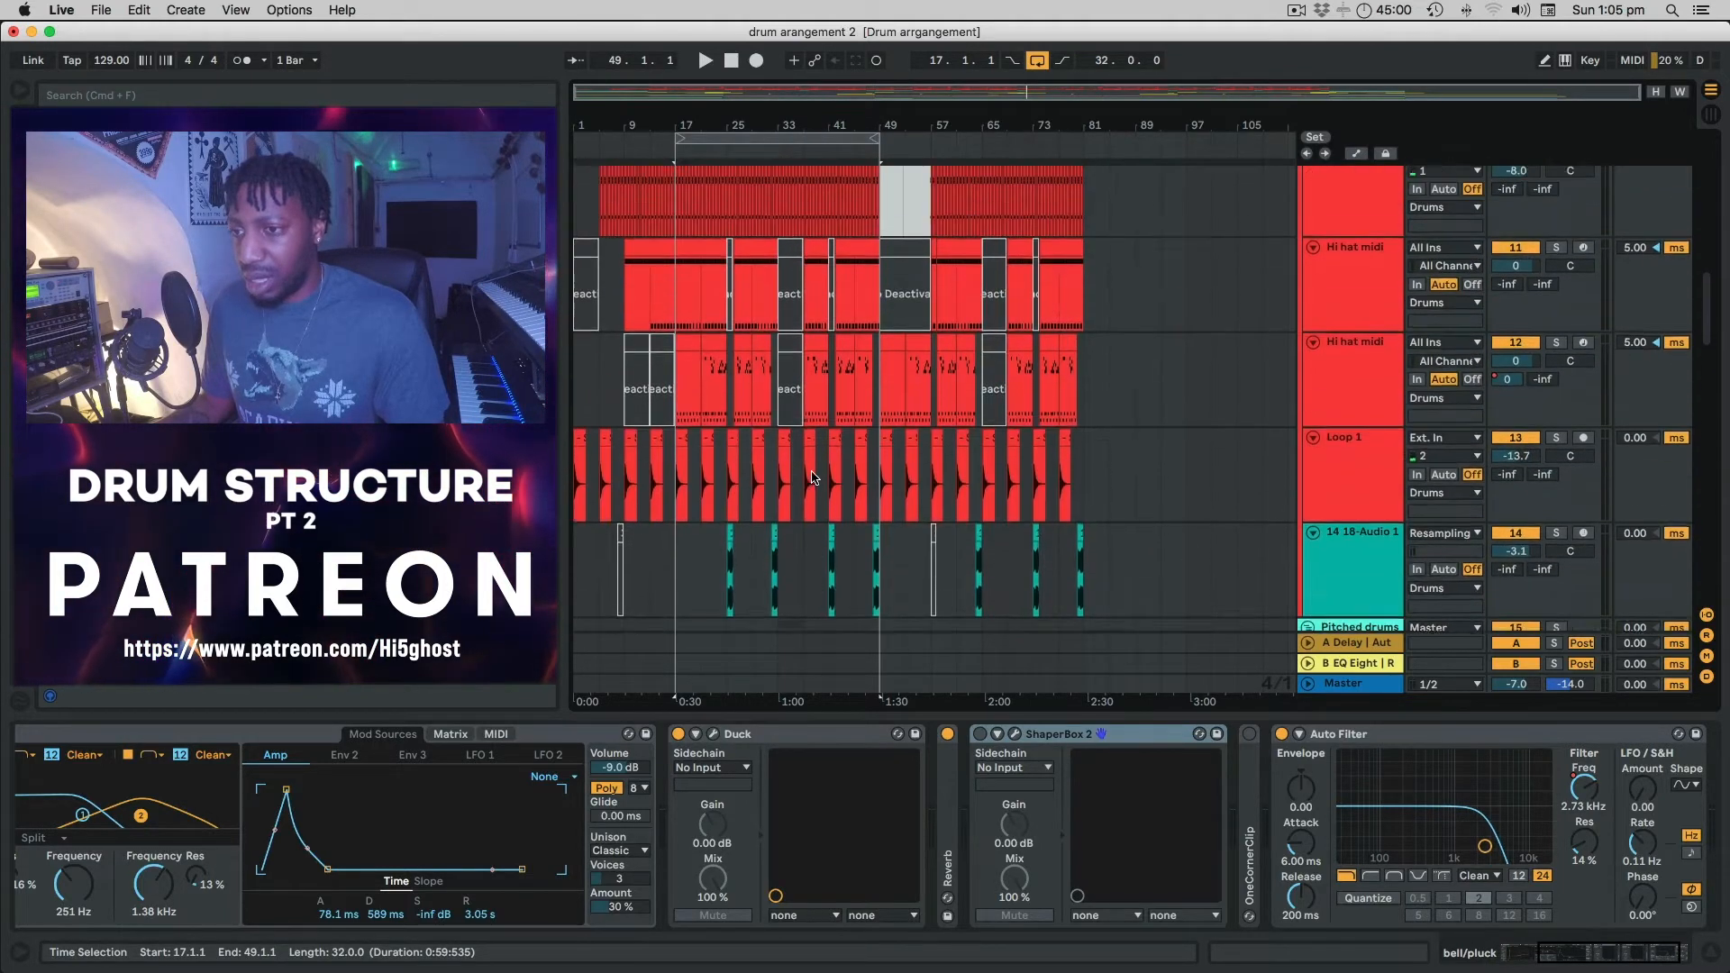
scroll(811, 478, up, 4)
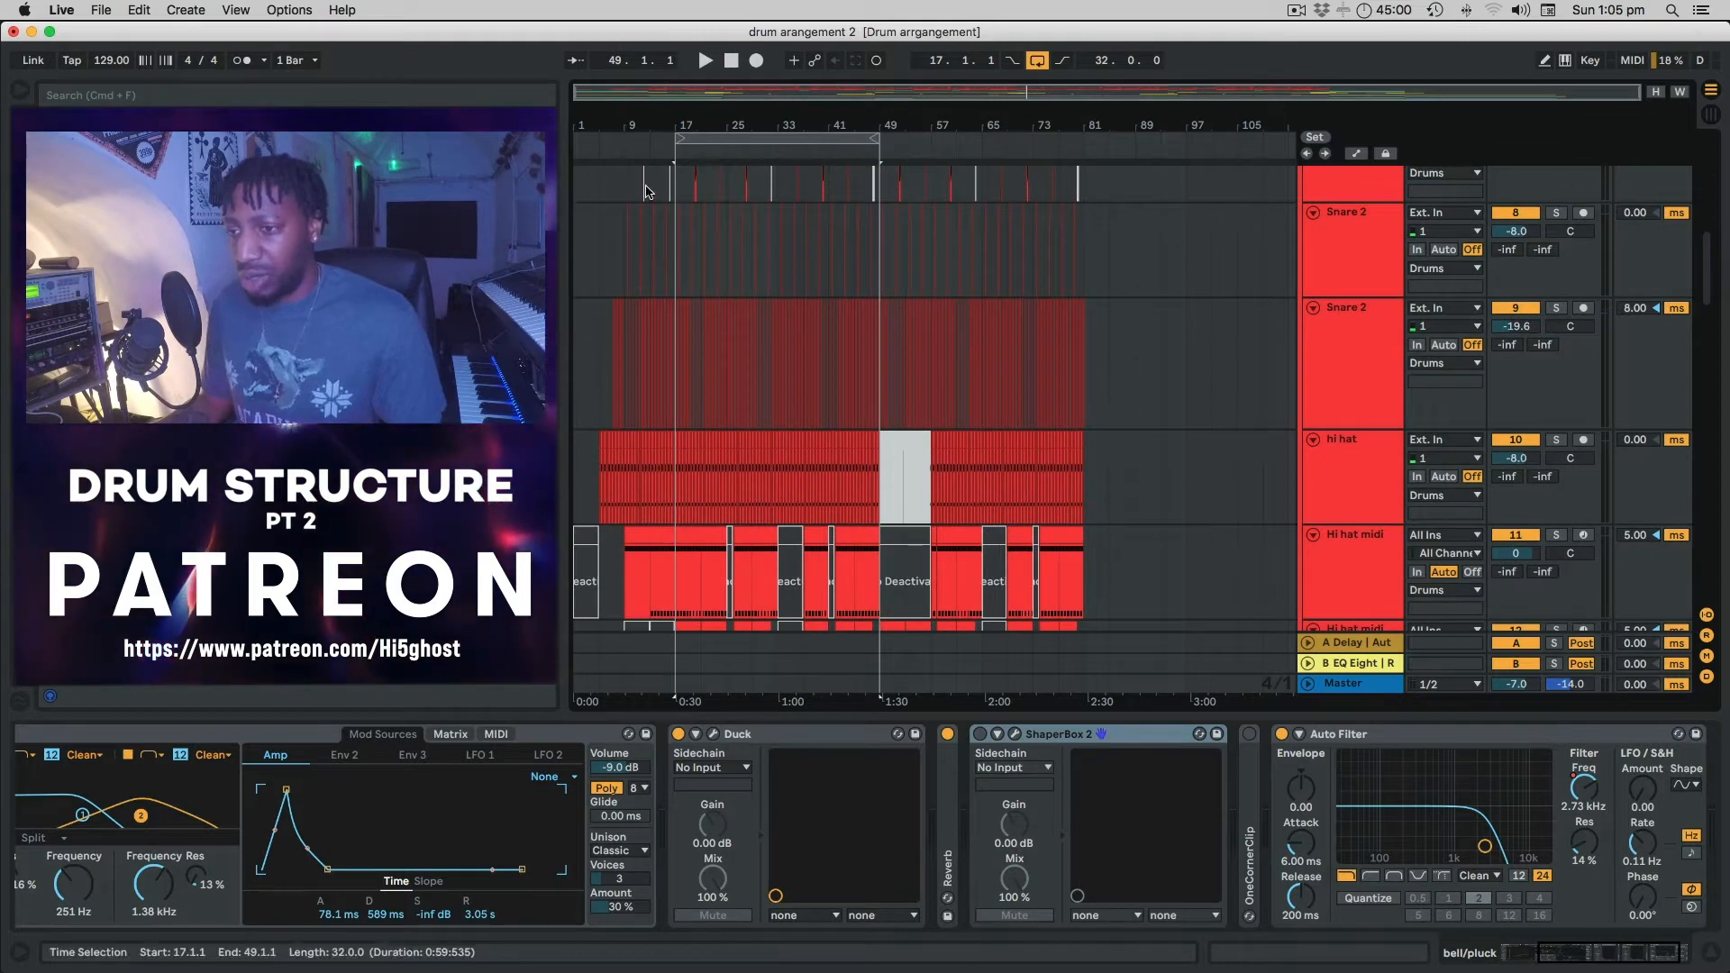
scroll(645, 243, down, 6)
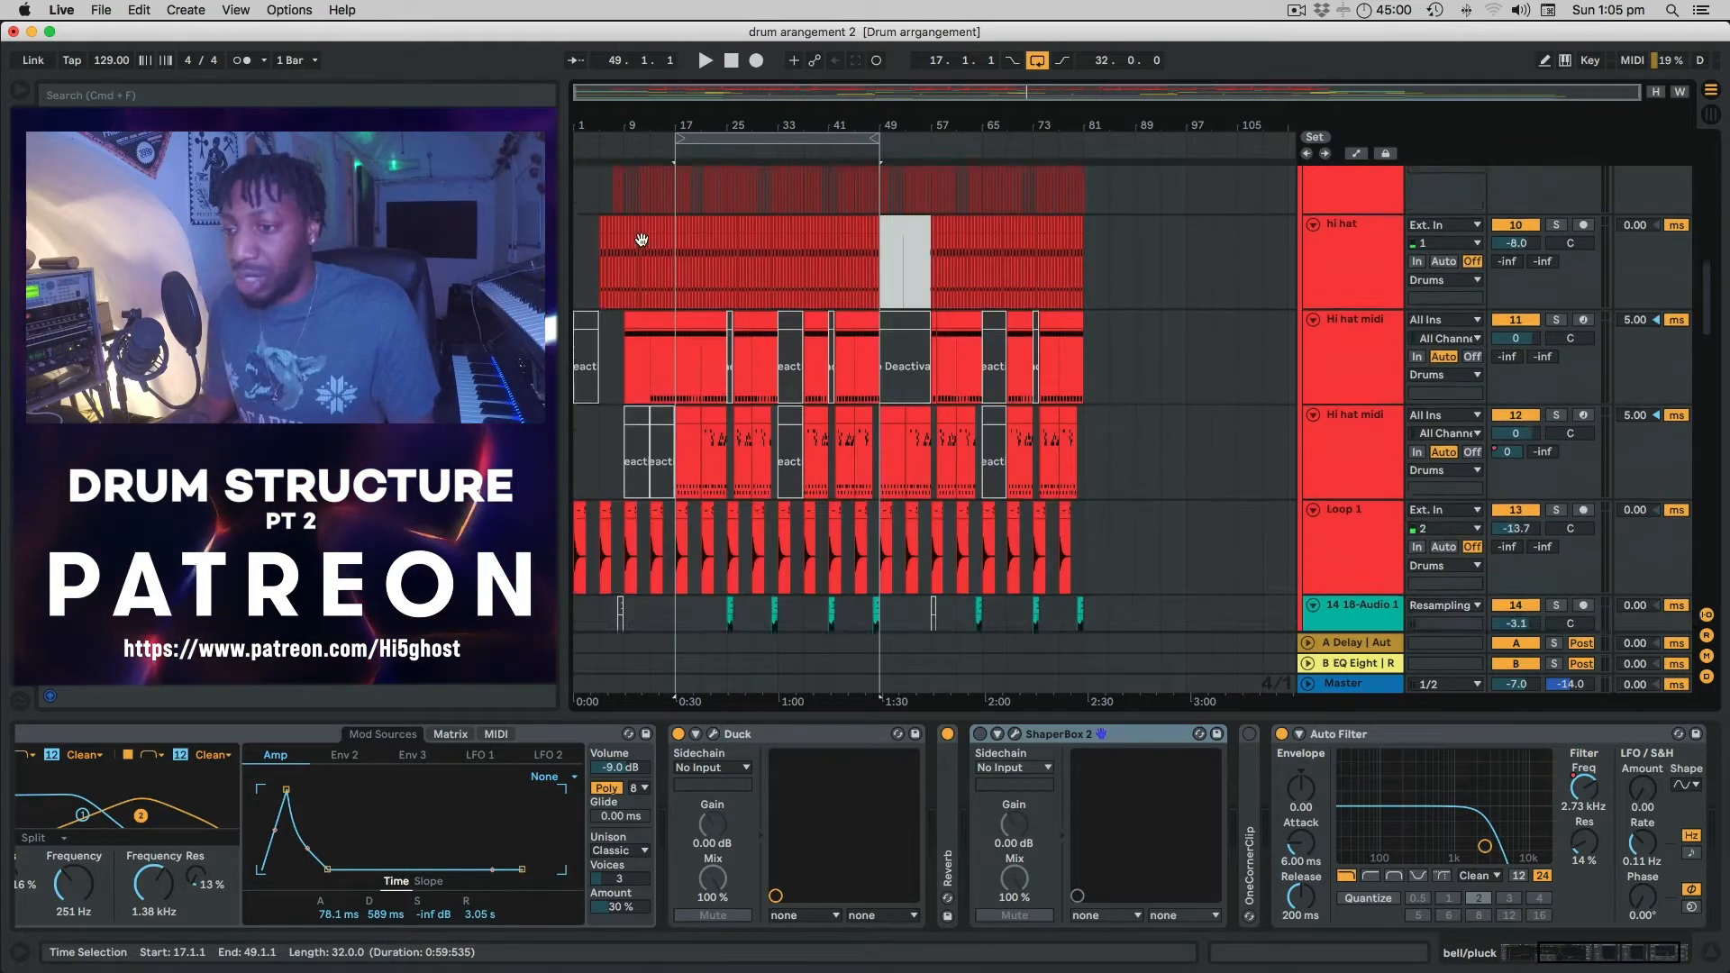
scroll(644, 243, down, 3)
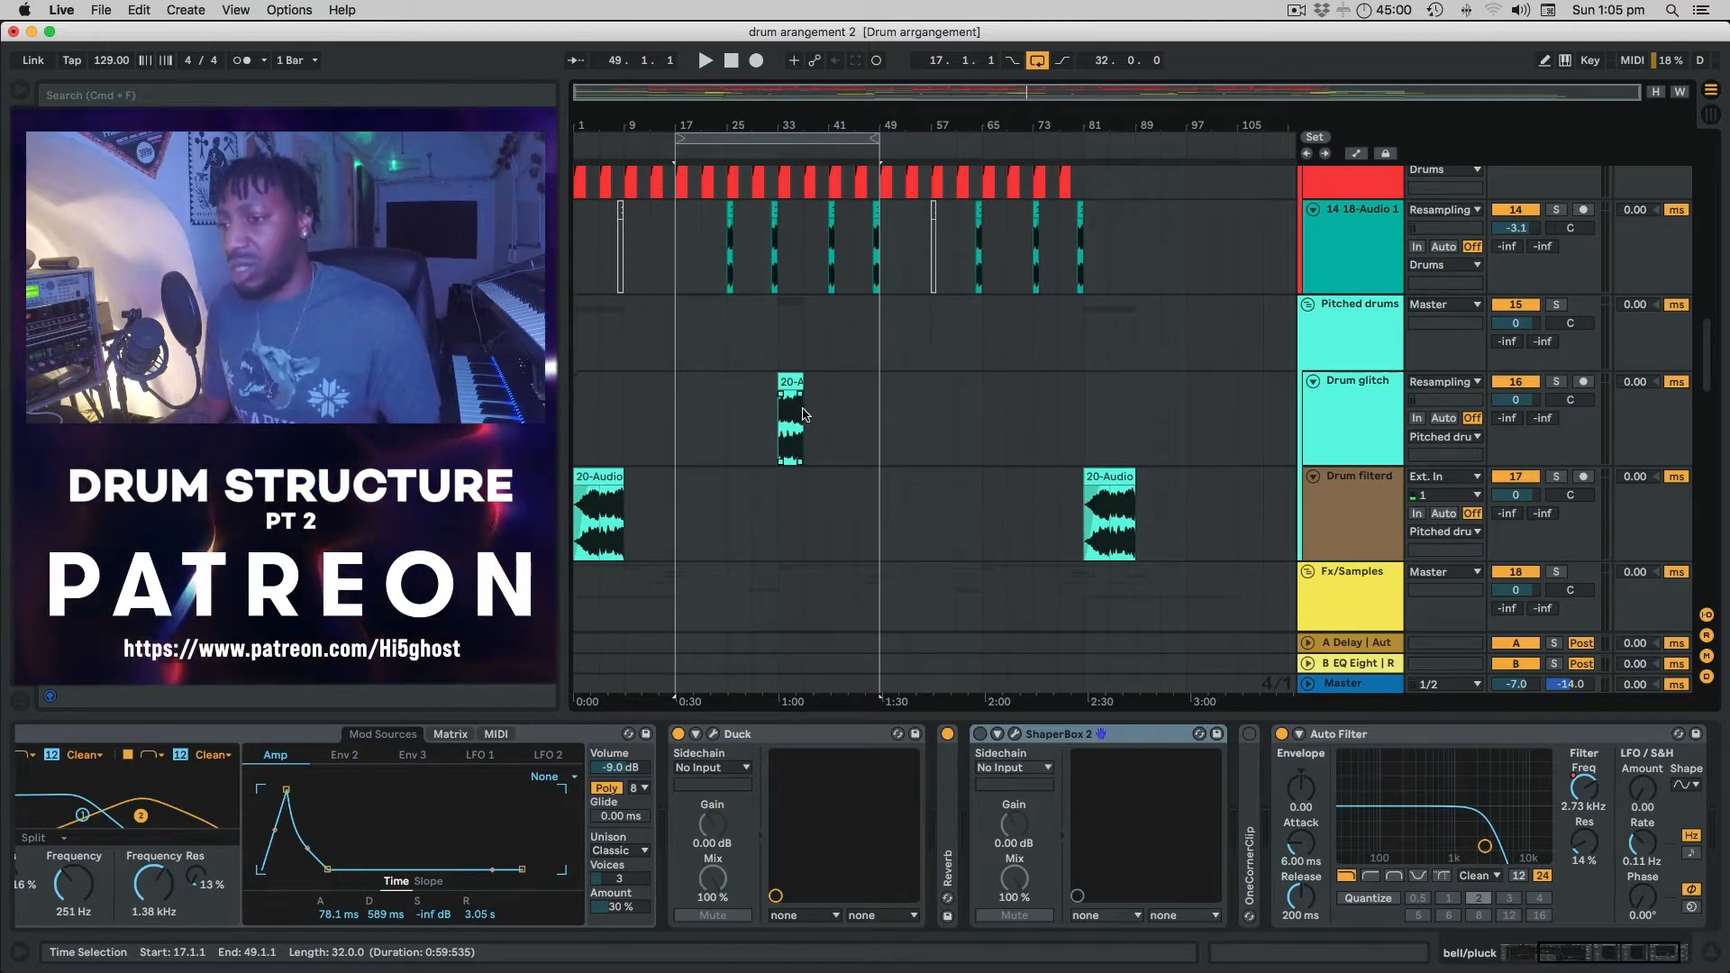
click(790, 381)
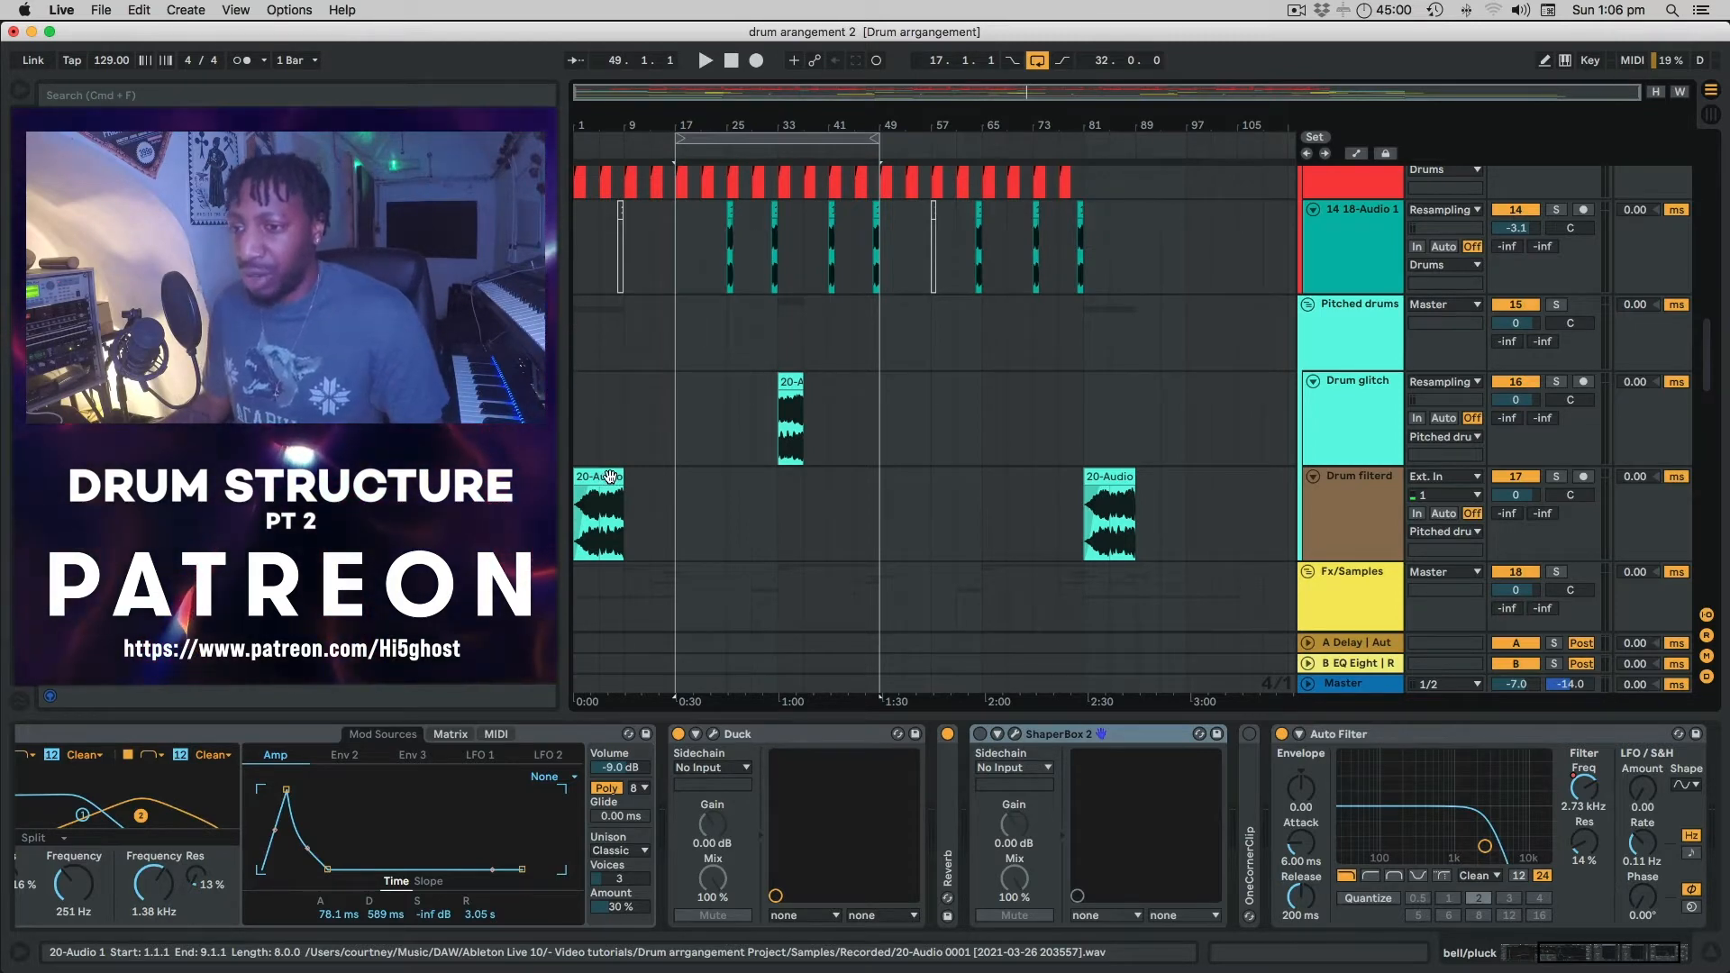
Solo the Drum filterd track and play it from the beginning.
click(610, 476)
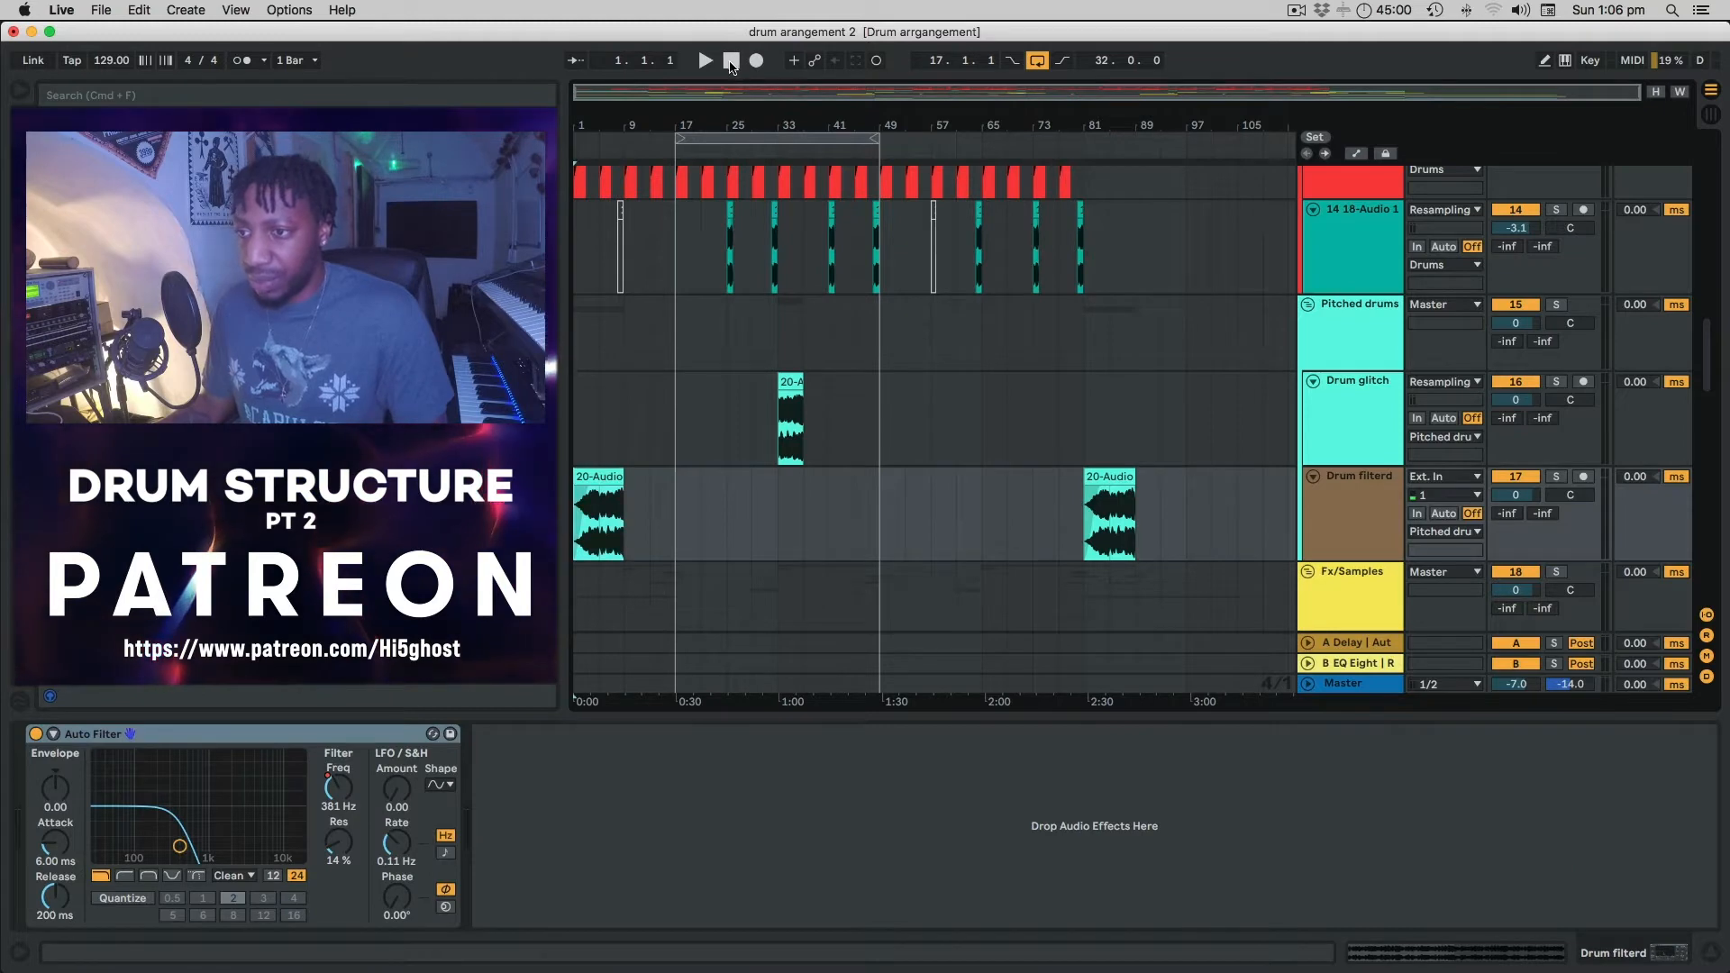
click(1554, 477)
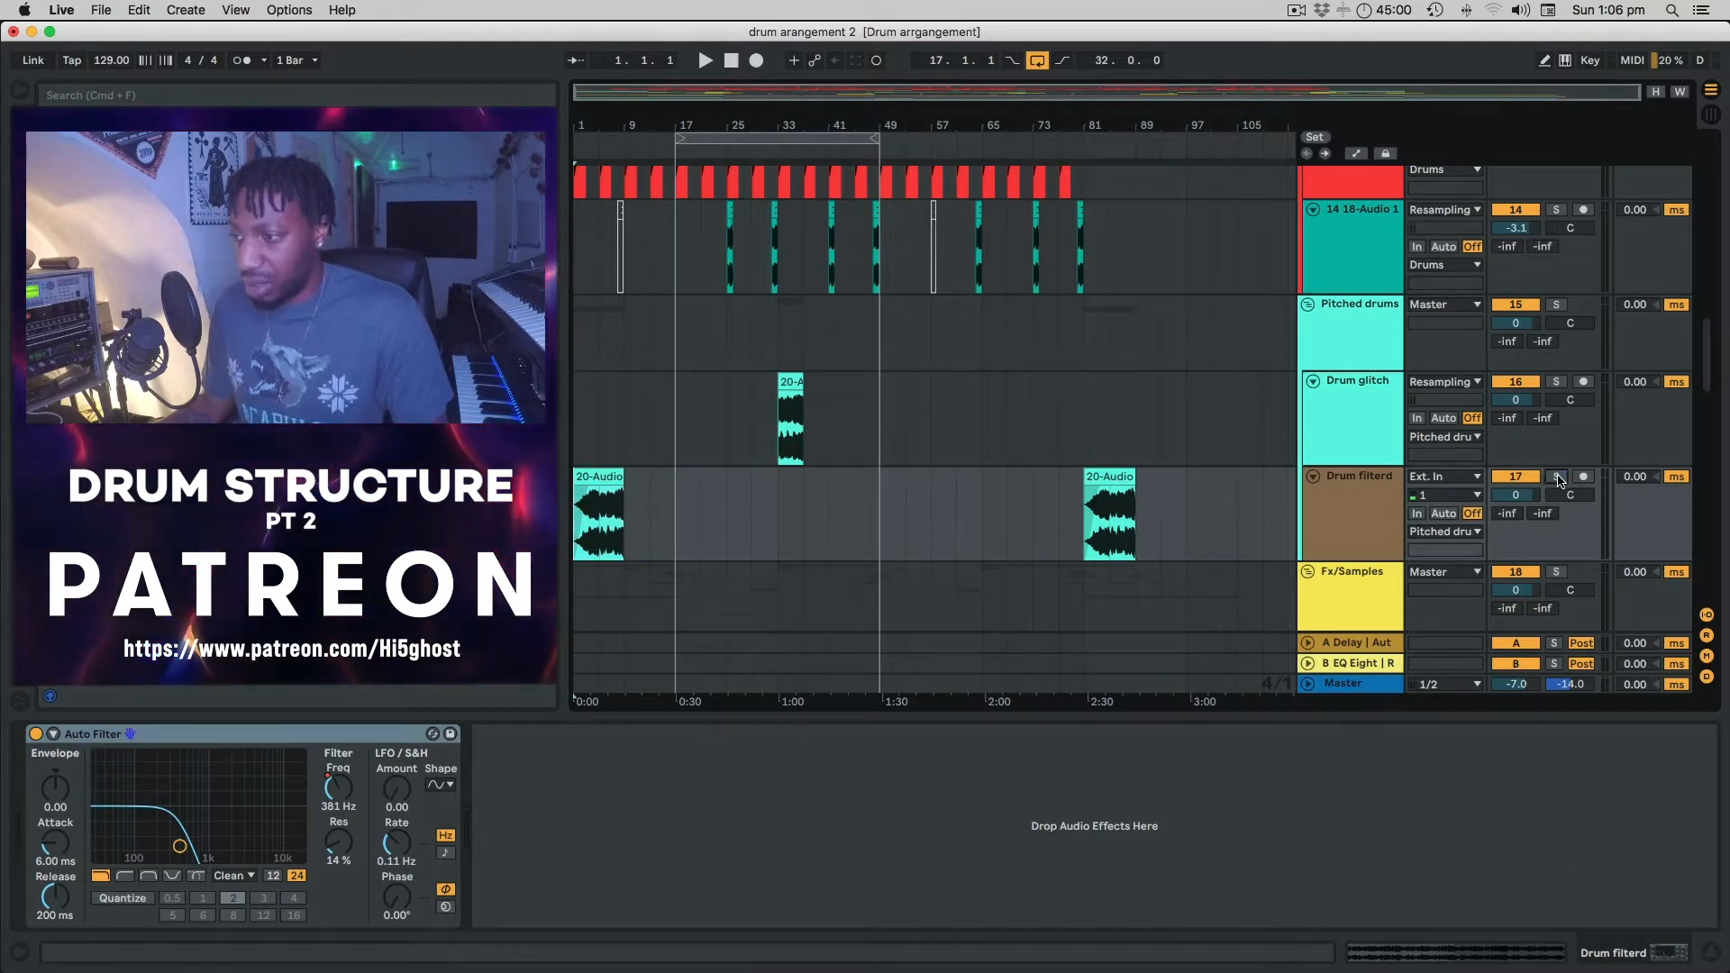
key(space)
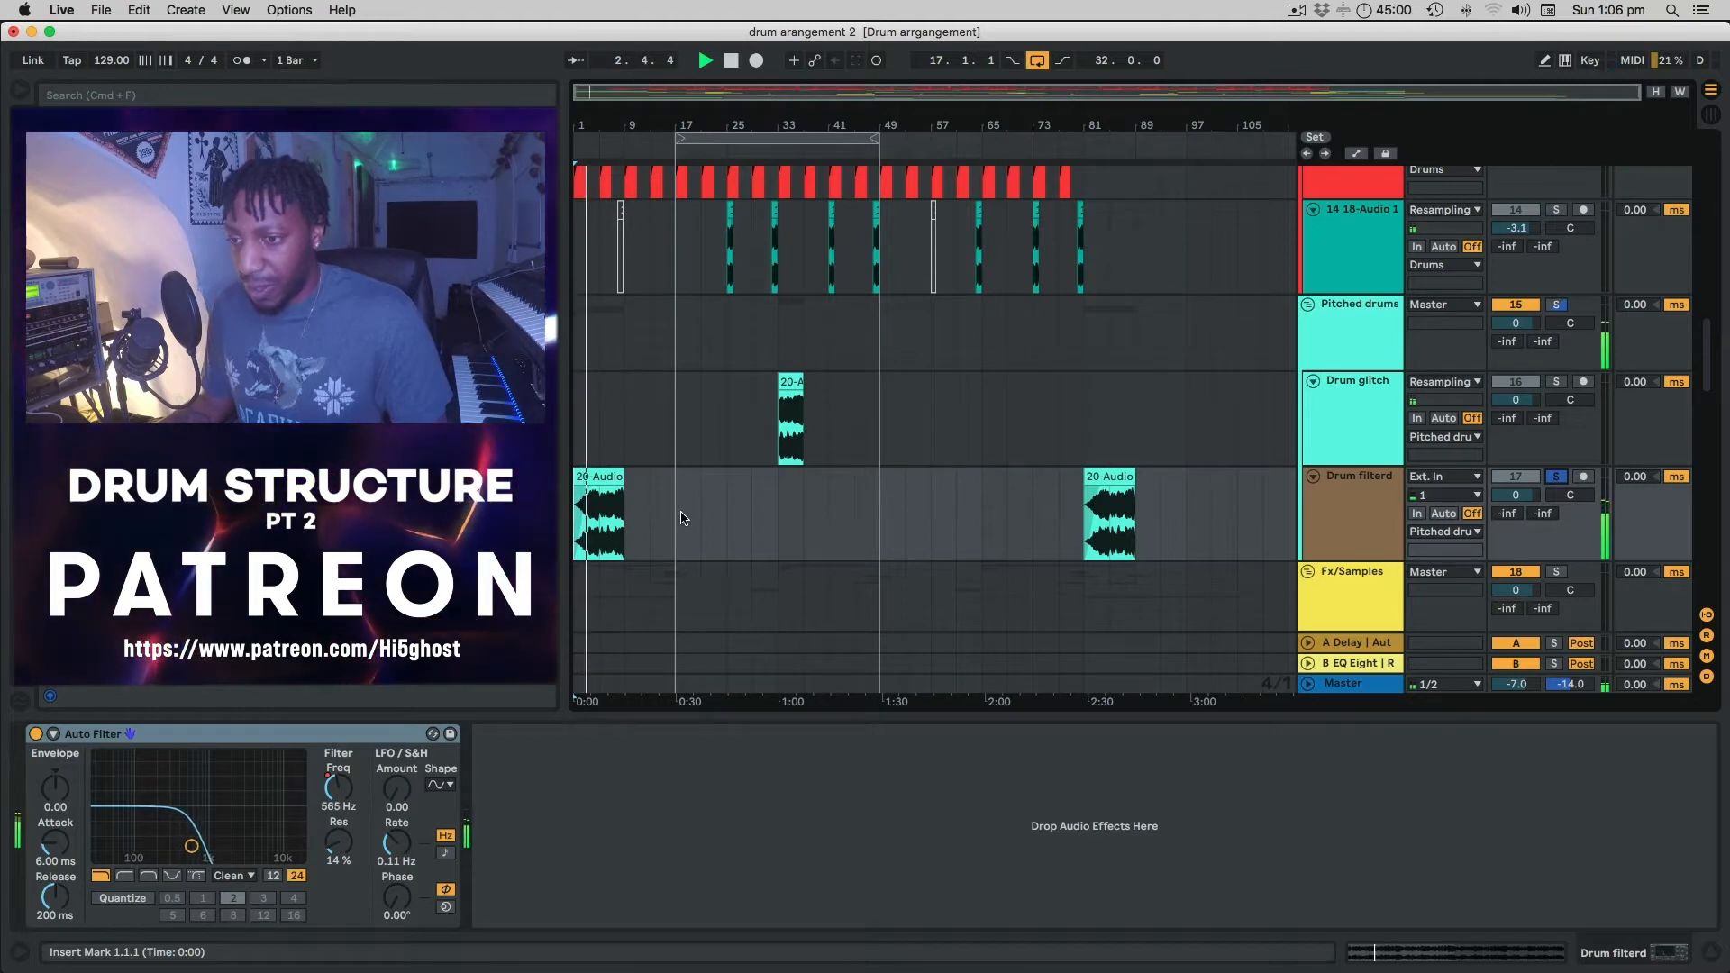
scroll(681, 518, down, 3)
scroll(682, 518, down, 1)
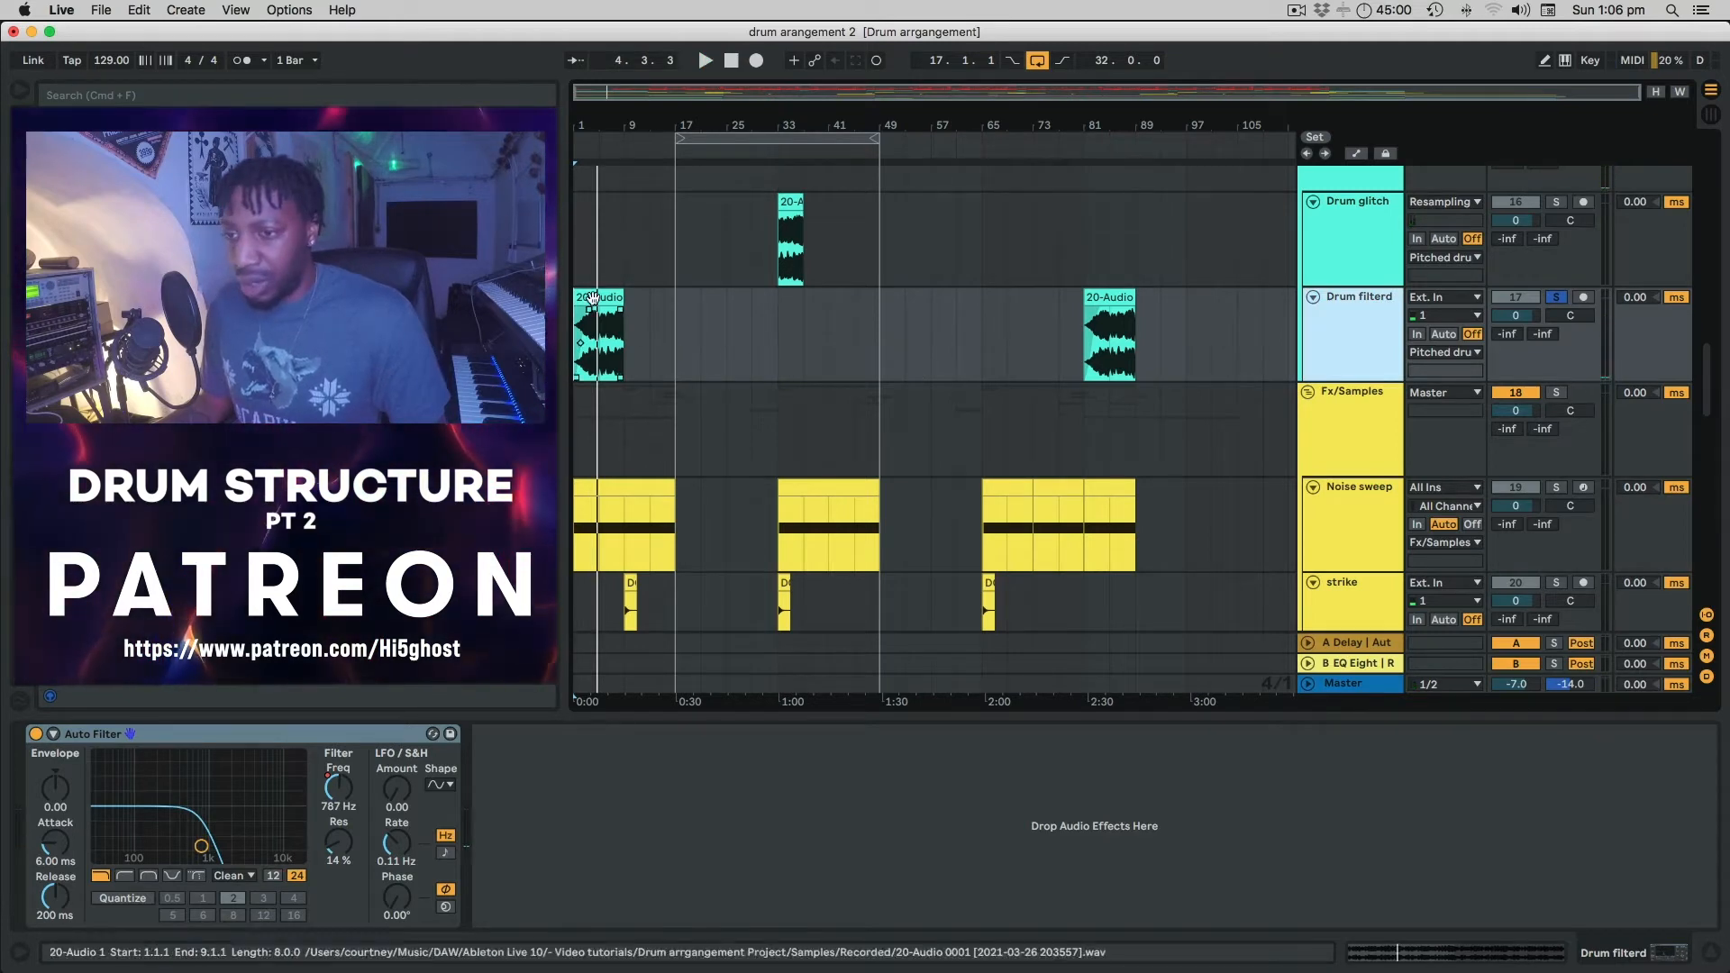
Play from bar 5, then unsolo Drum filterd and scroll toward the melody tracks.
click(600, 263)
key(space)
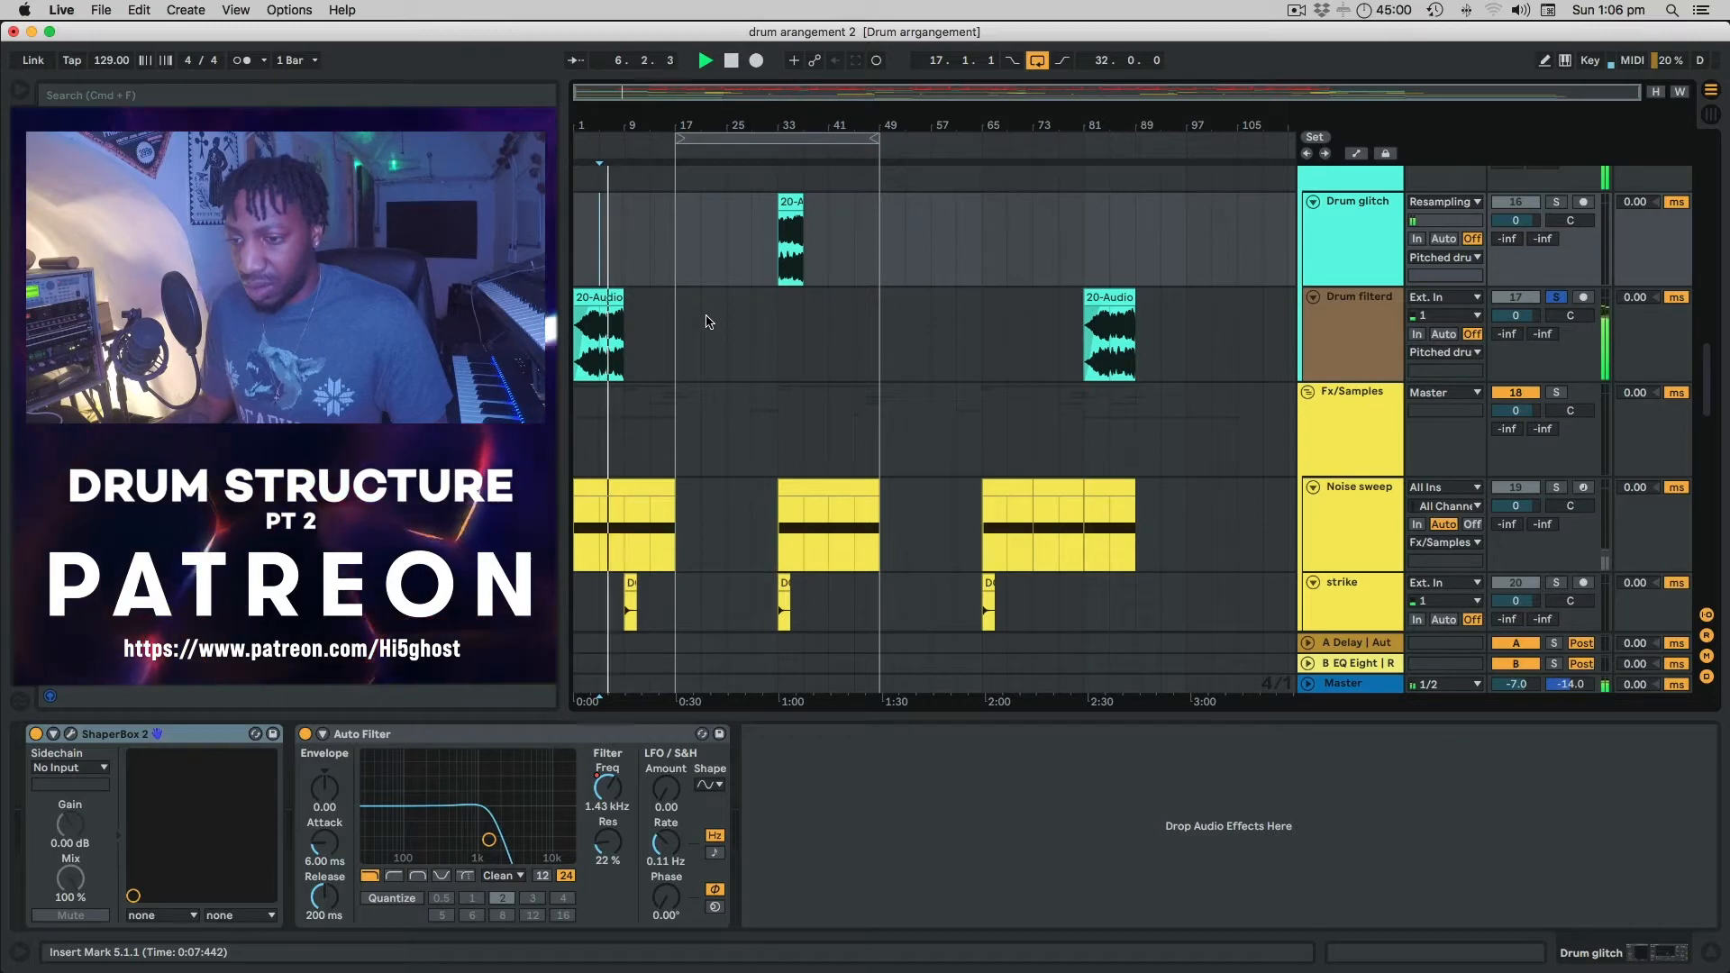
click(1556, 299)
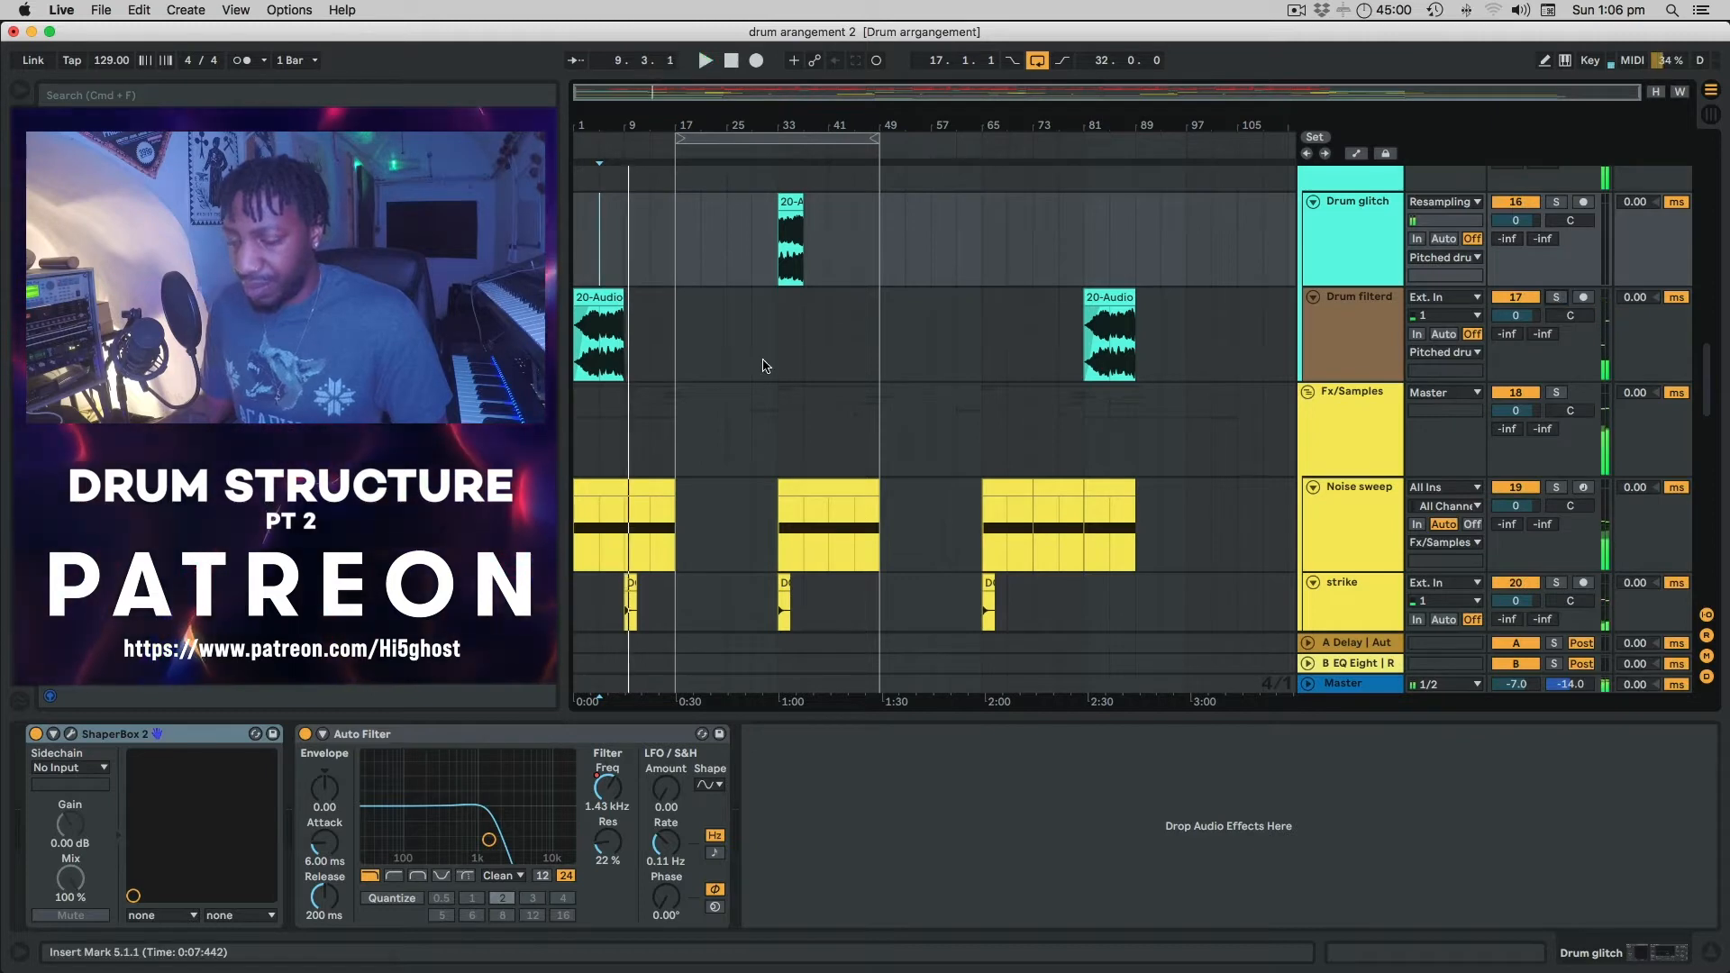
scroll(764, 365, down, 15)
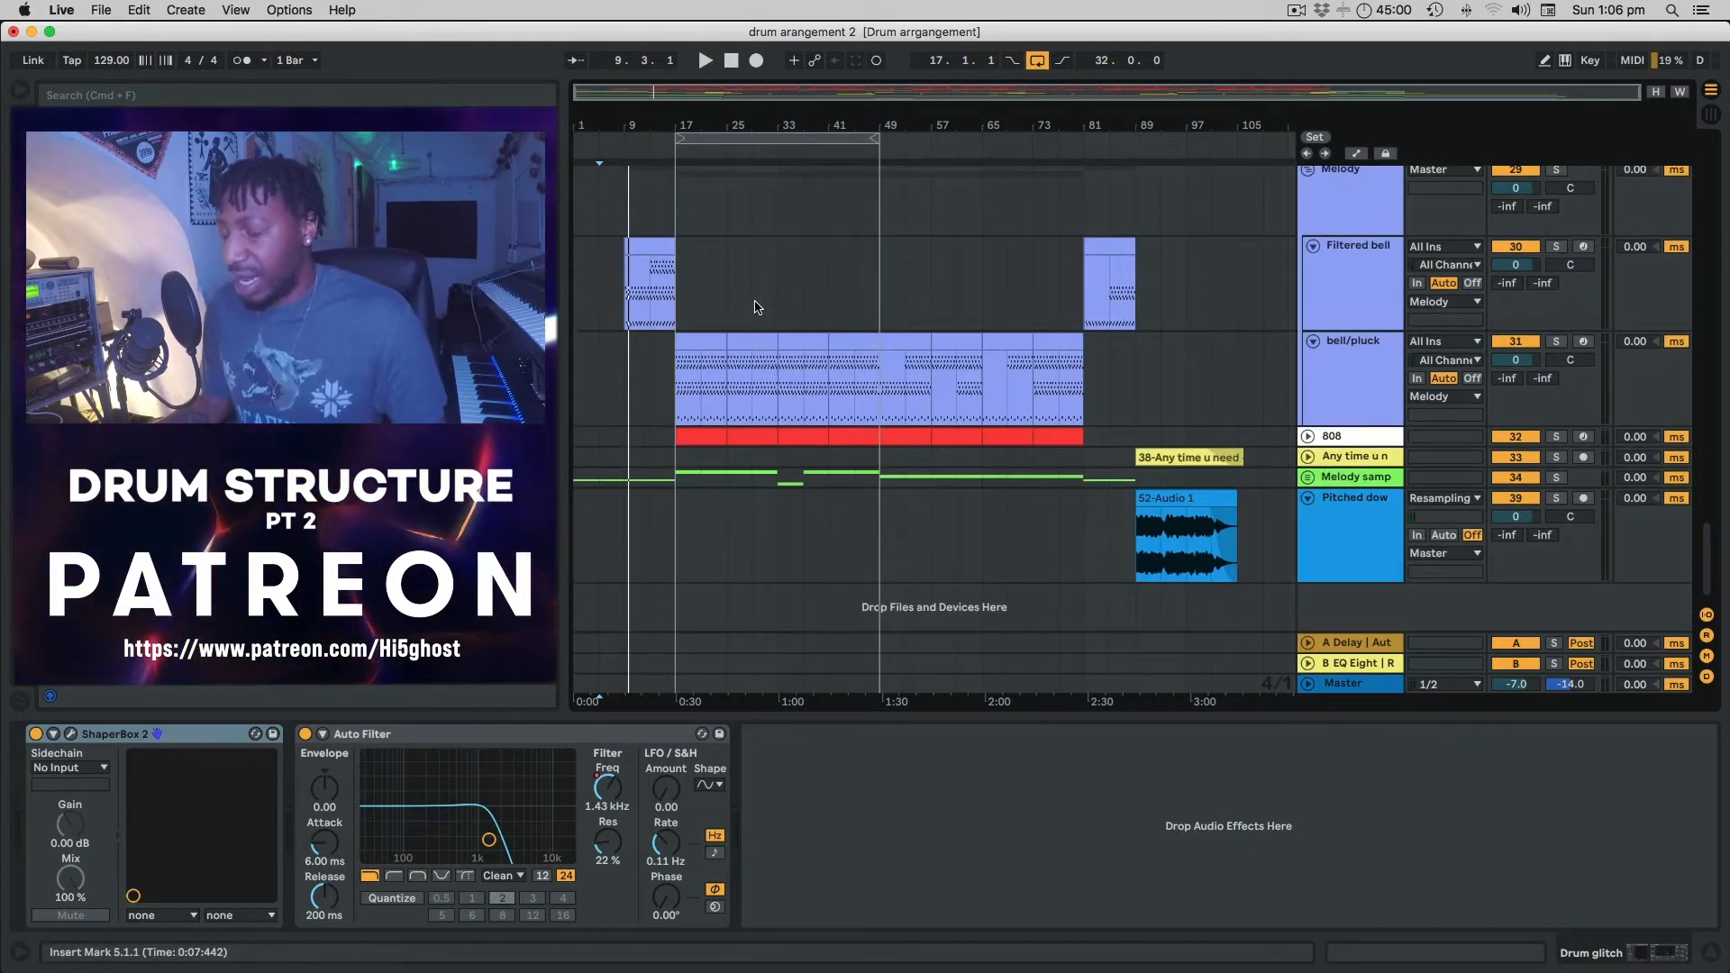
Expand Melody samp to show the green Chopper tracks, then select Melody to show its EQ Eight.
click(1307, 477)
scroll(895, 482, down, 5)
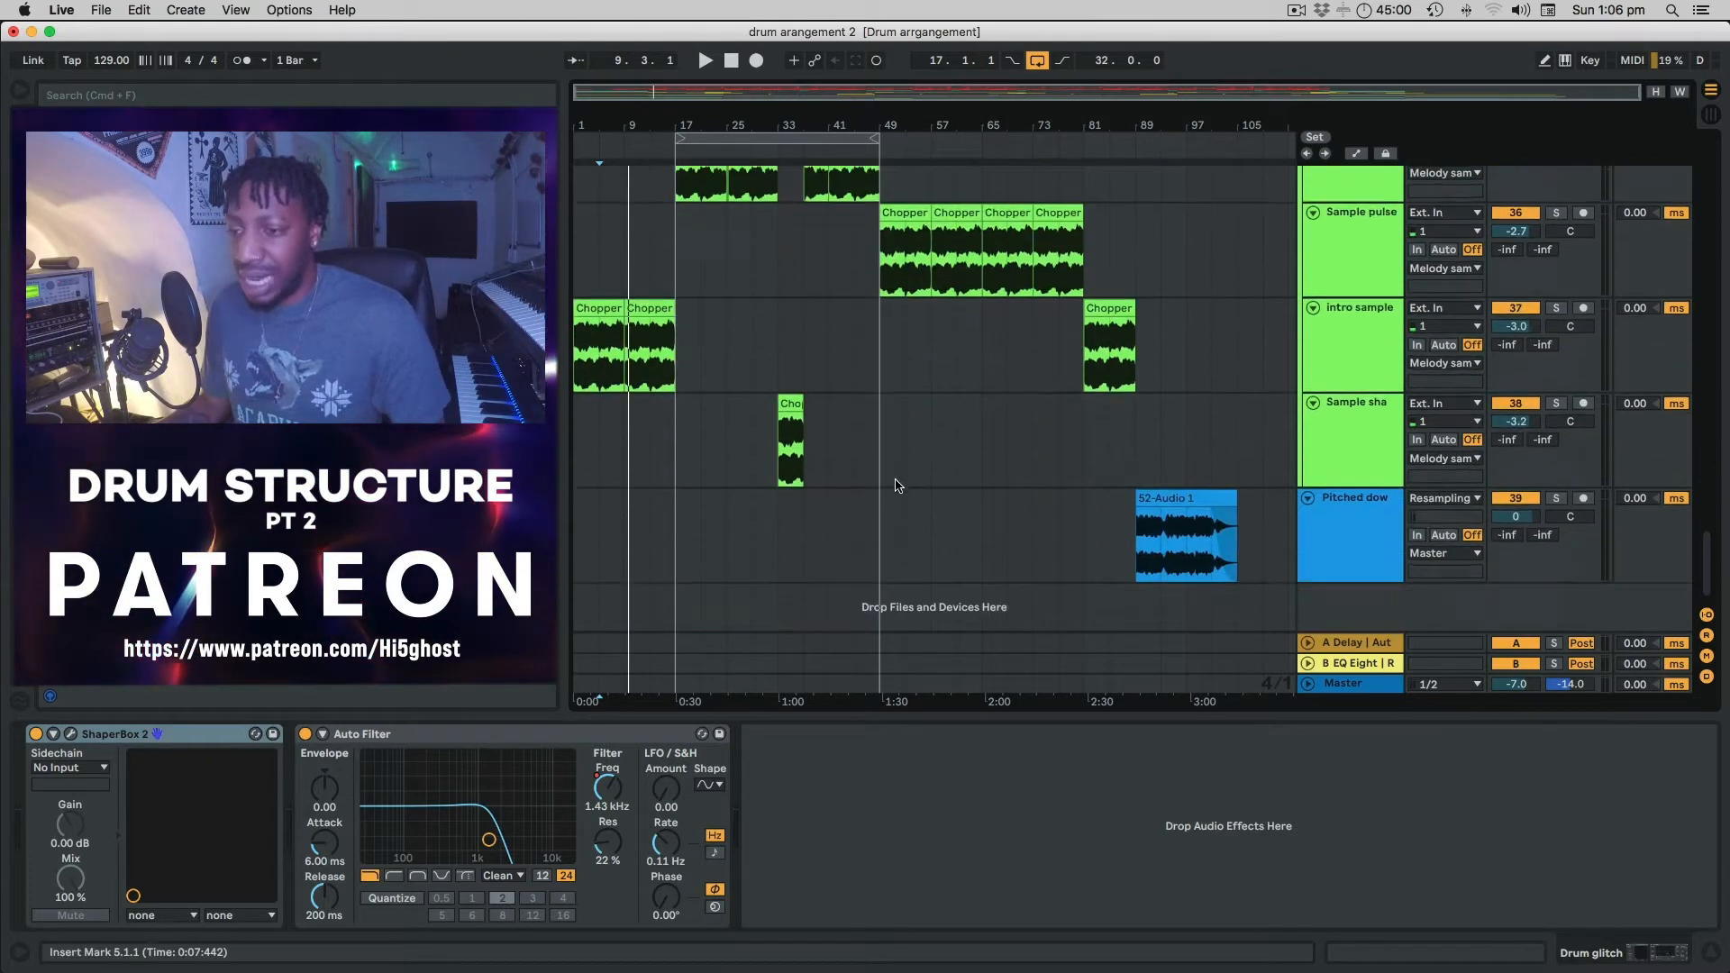
scroll(896, 485, down, 1)
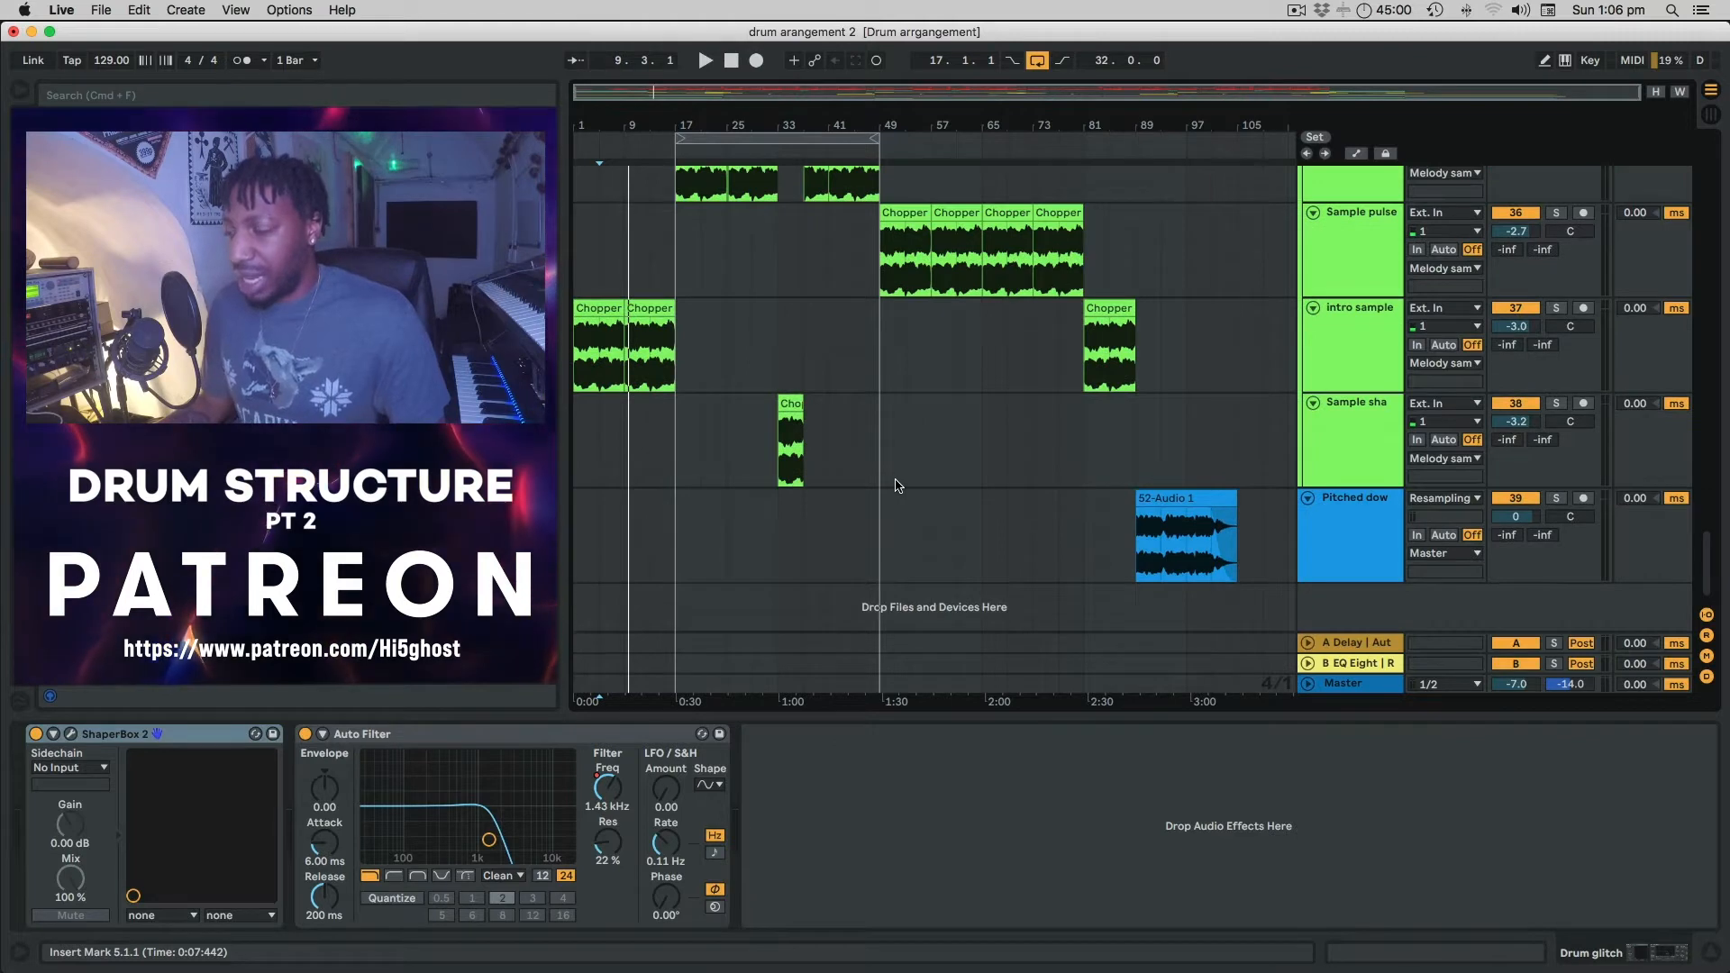
scroll(896, 486, up, 8)
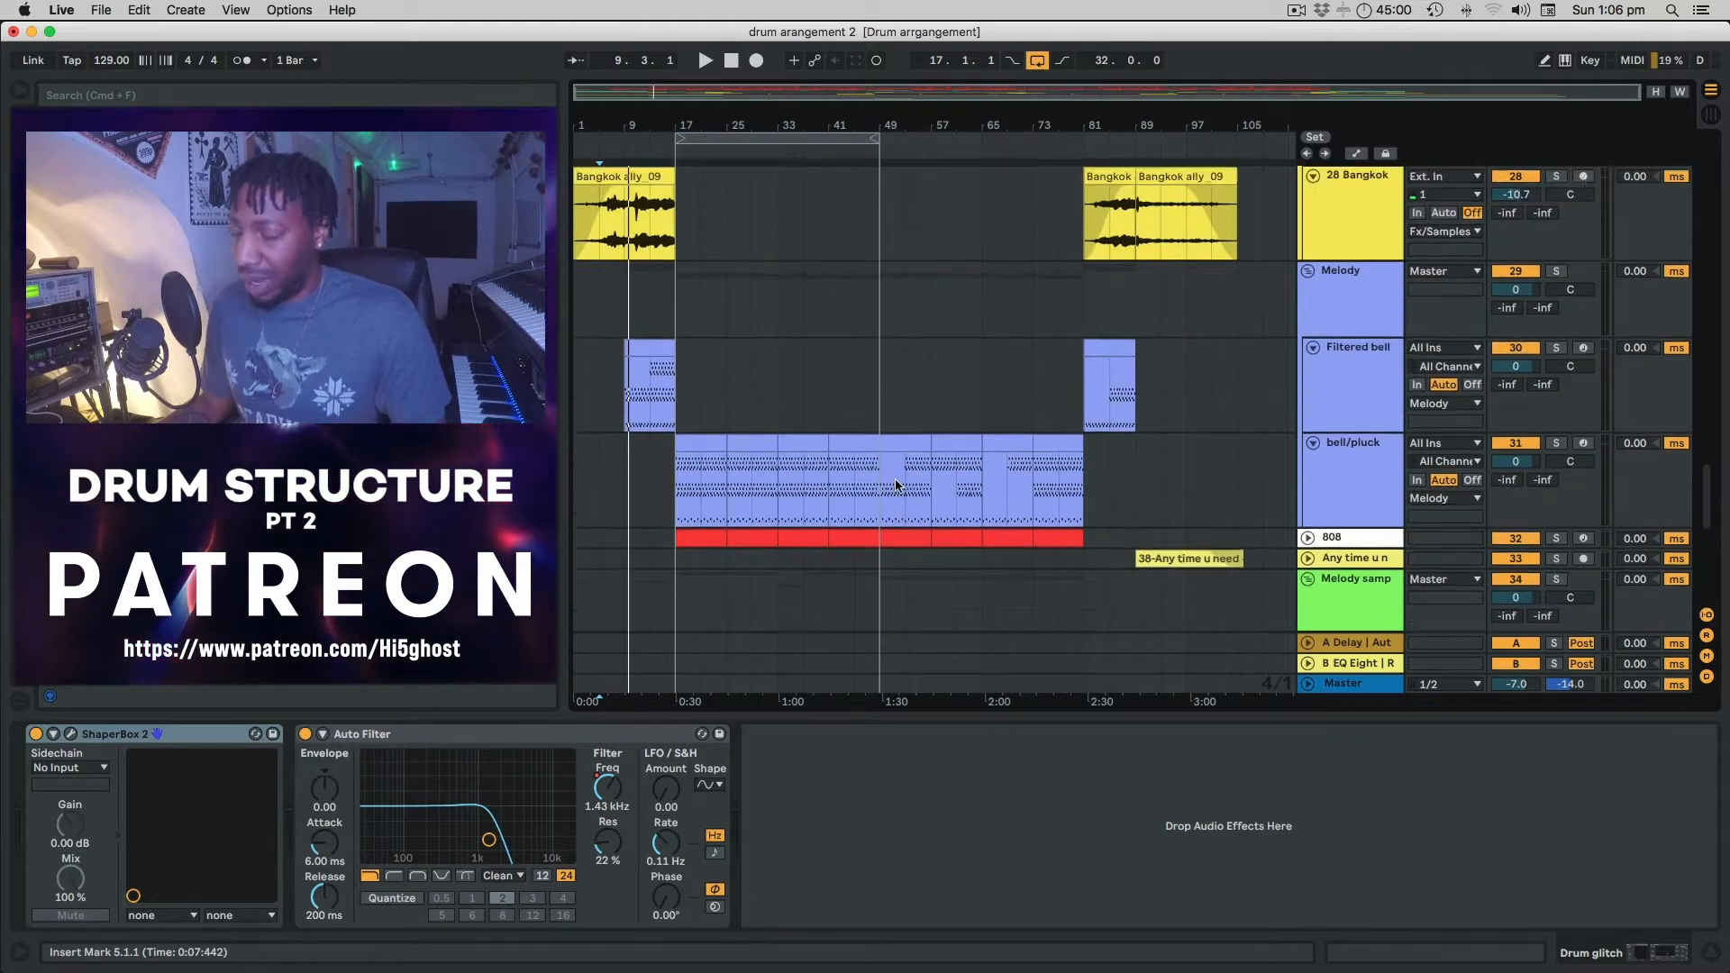
scroll(896, 483, up, 1)
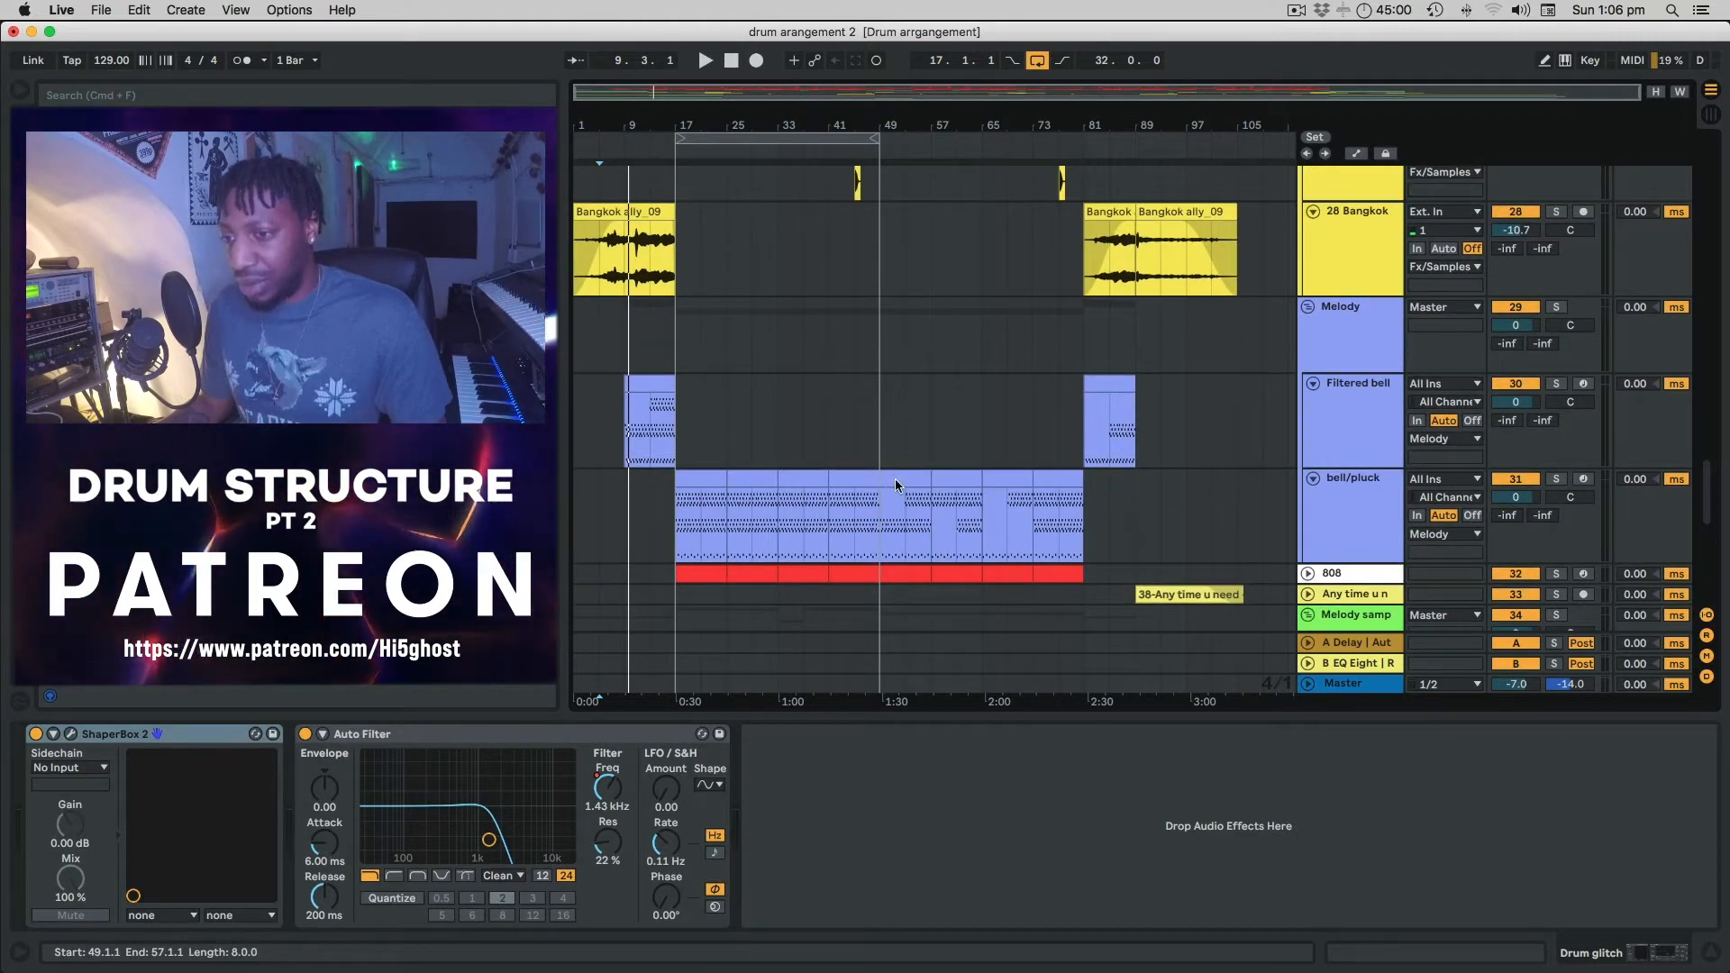
scroll(896, 482, up, 4)
scroll(896, 485, down, 10)
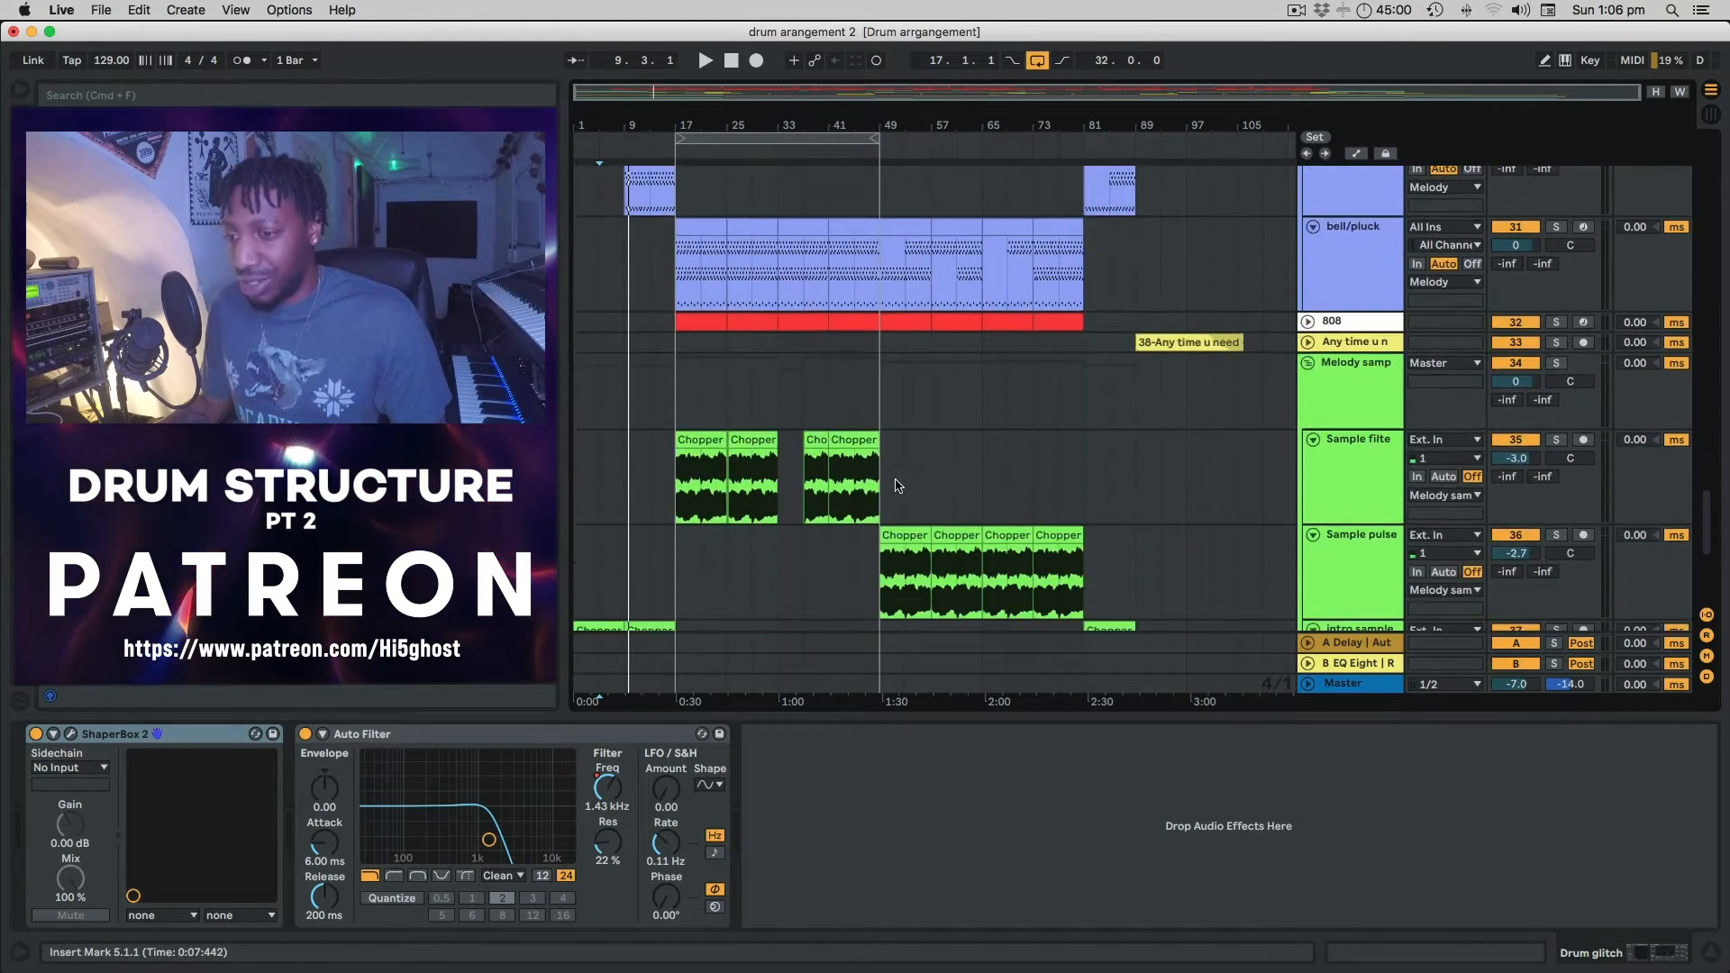
scroll(746, 311, up, 5)
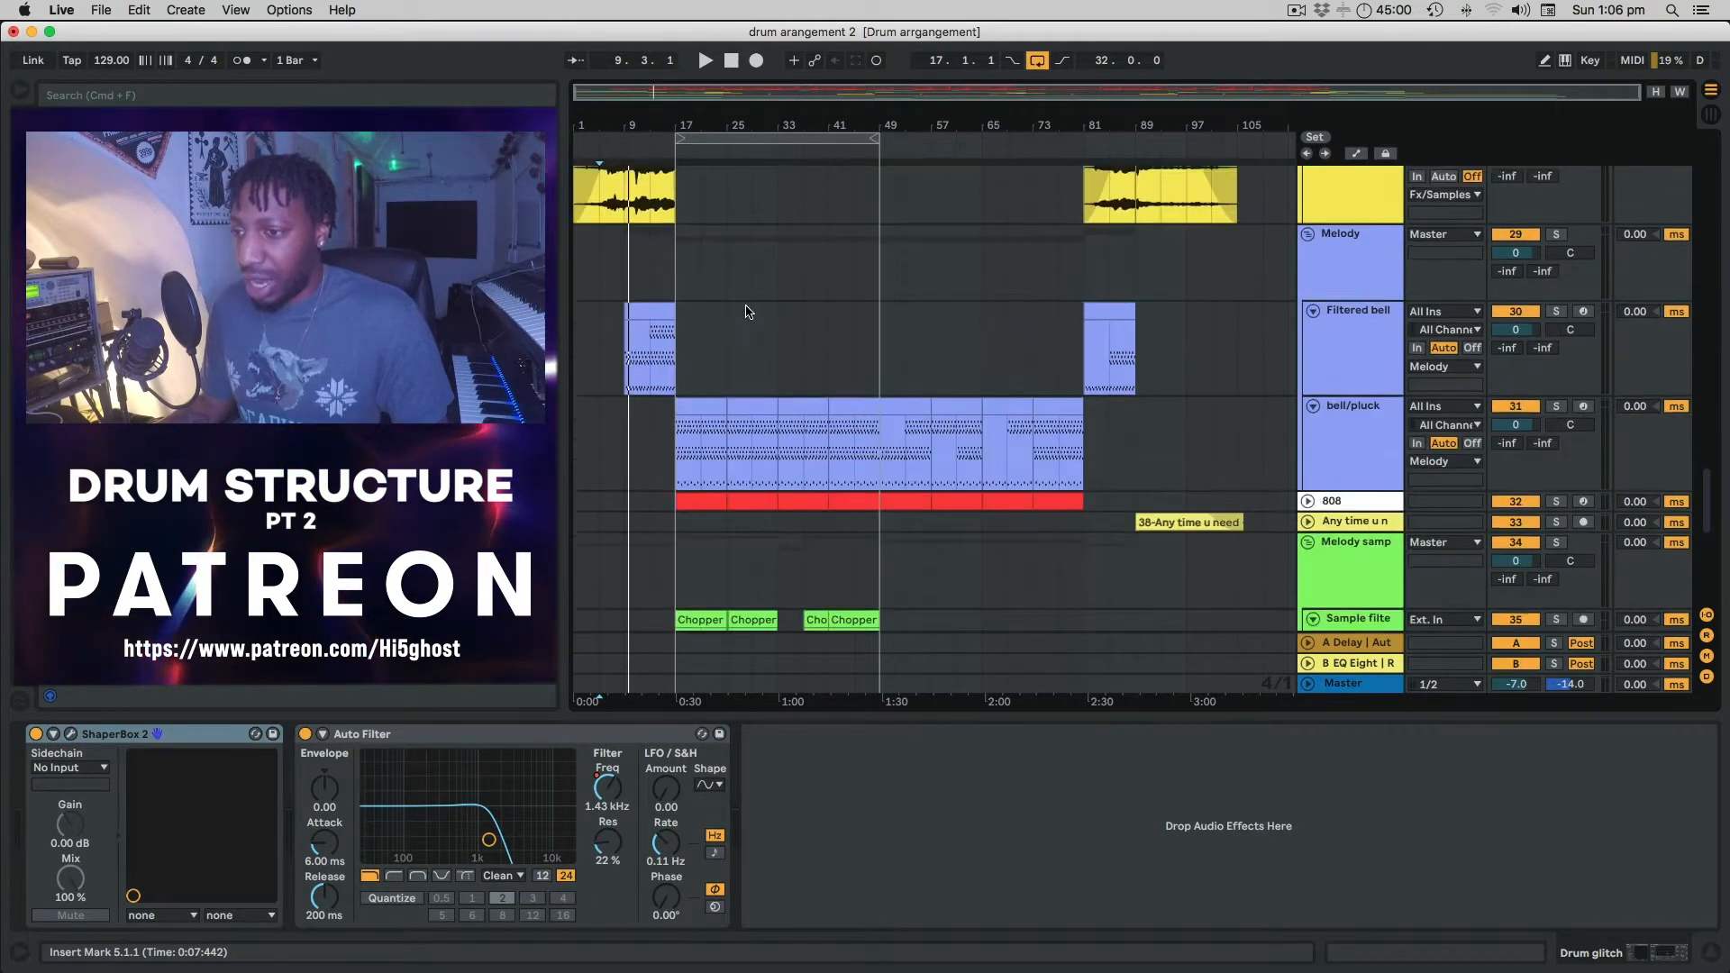
click(1339, 335)
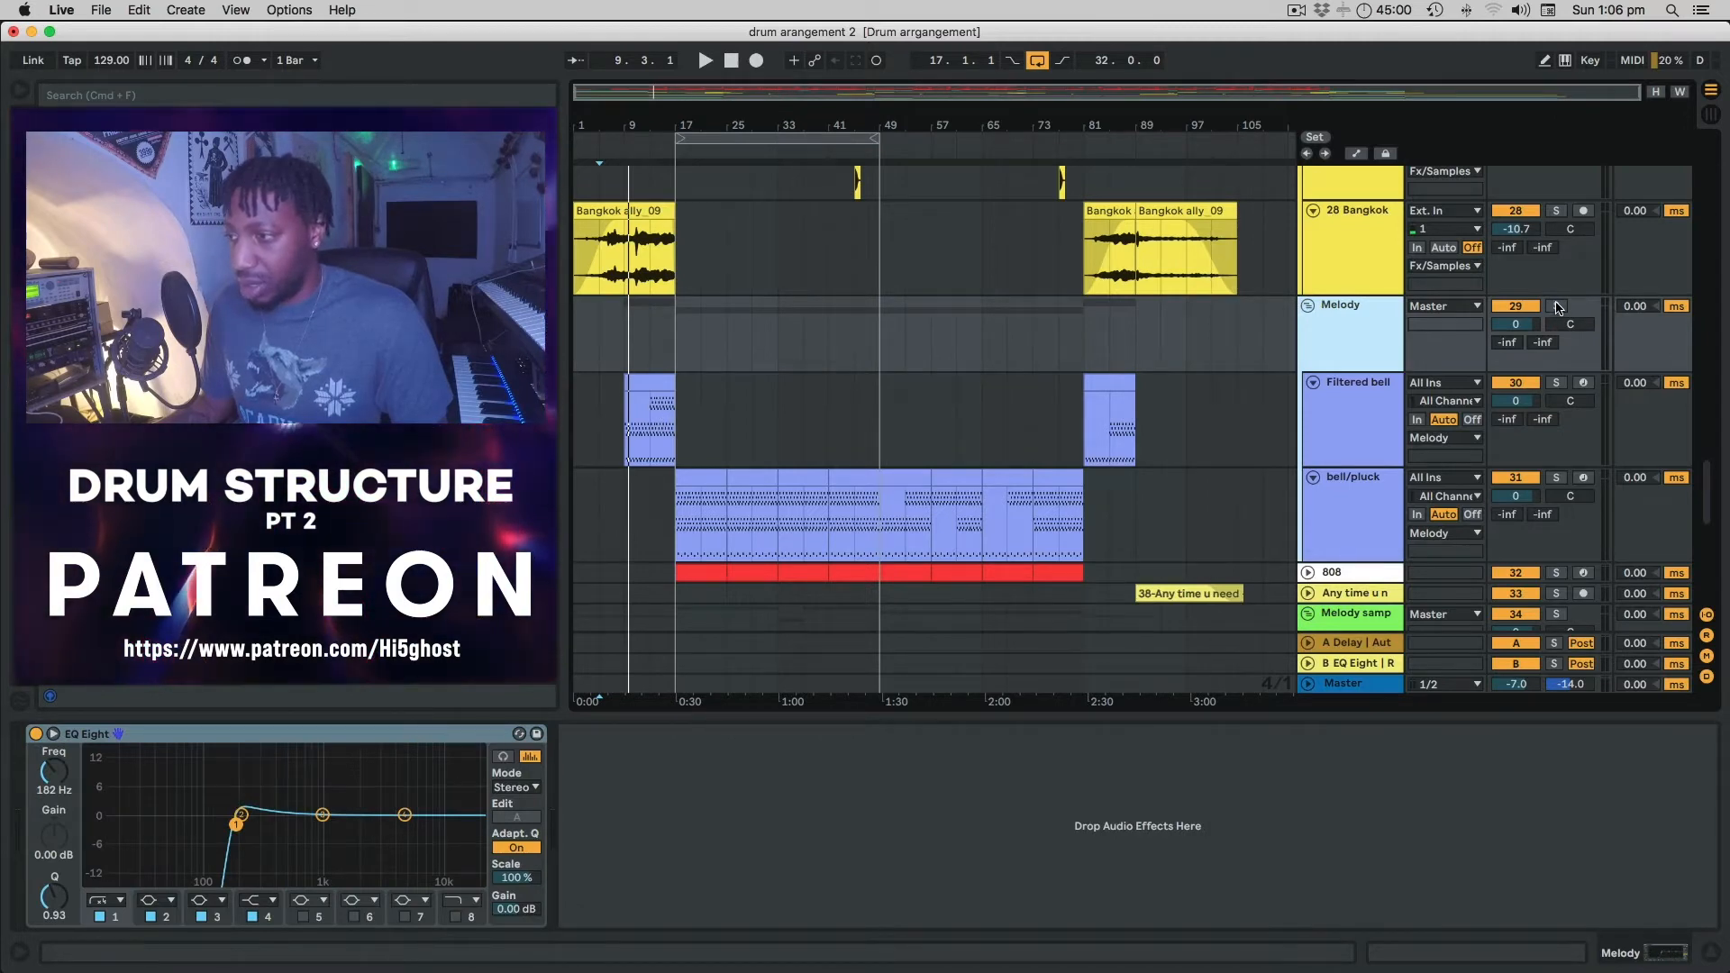
Solo Melody, play from the Filtered bell clip at bar 9, and open its notes.
click(1556, 306)
click(652, 385)
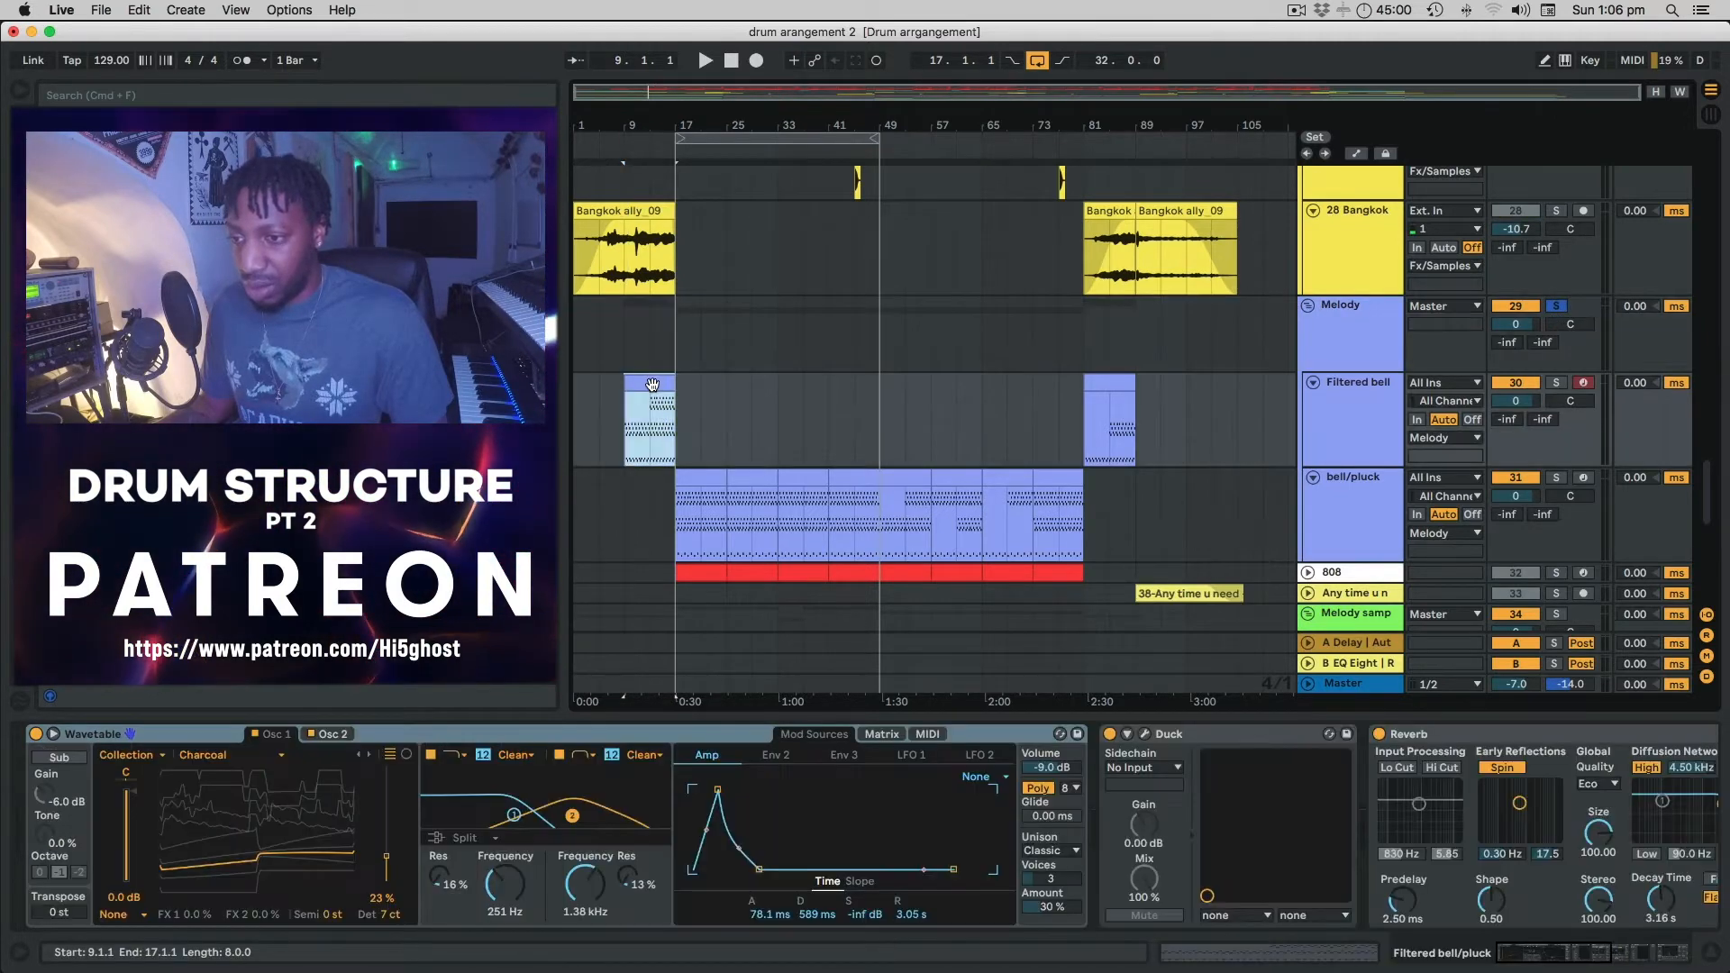
key(space)
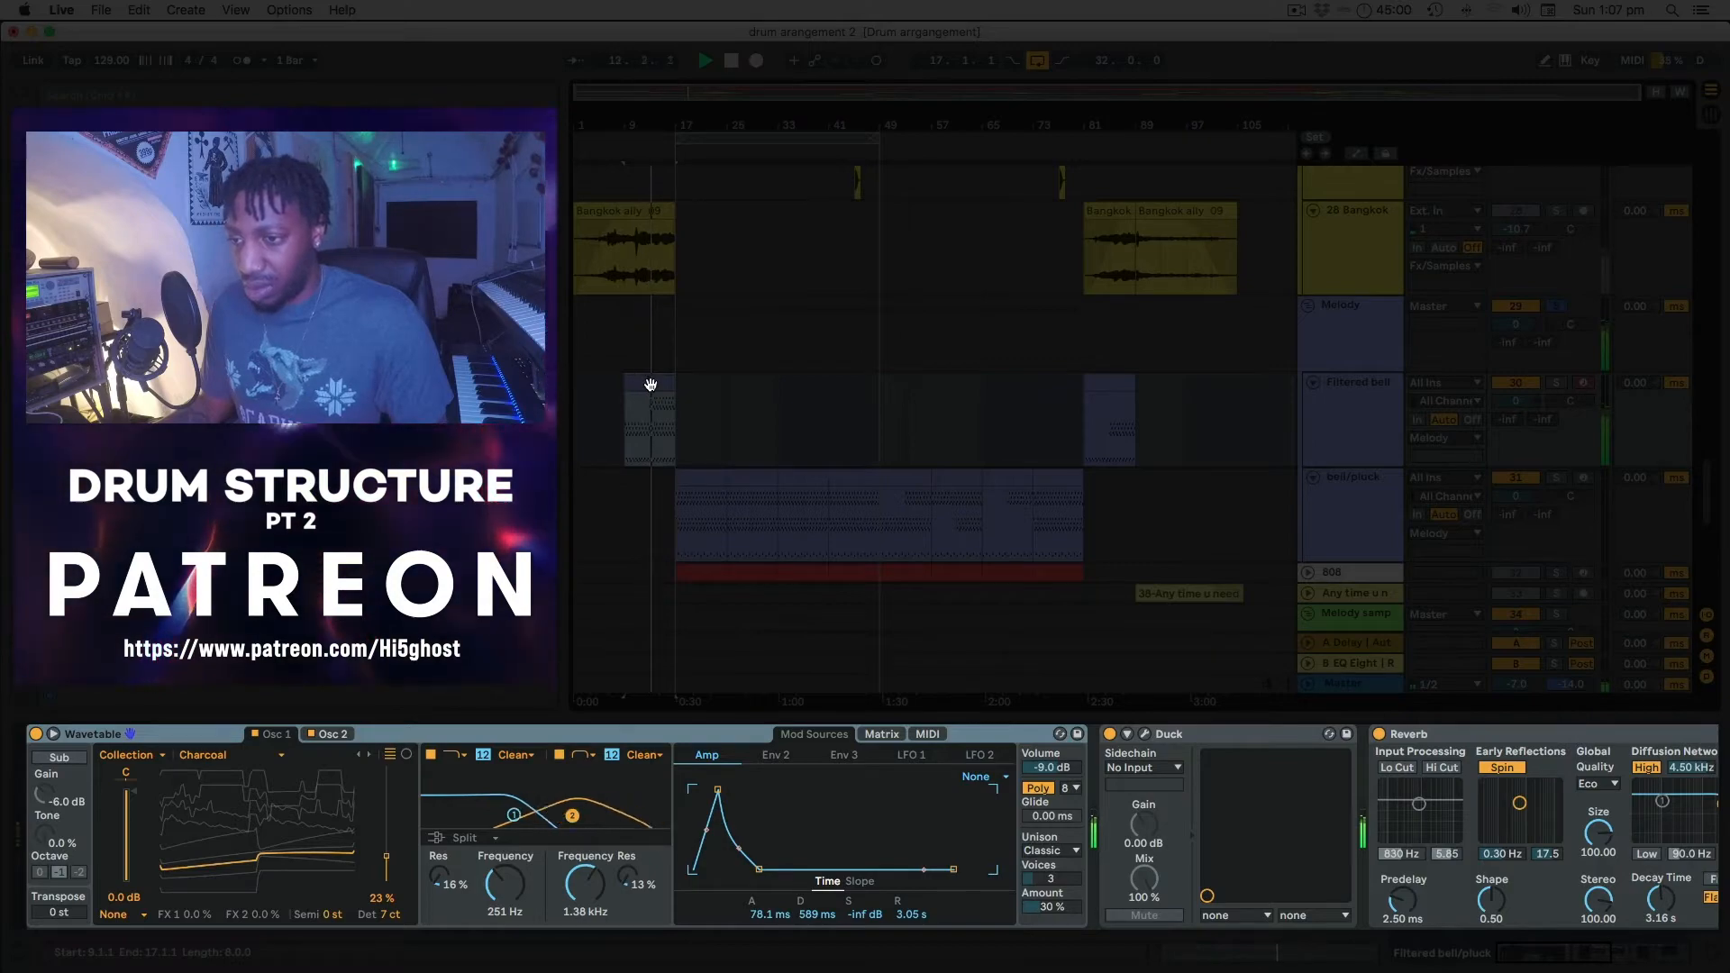
double_click(649, 384)
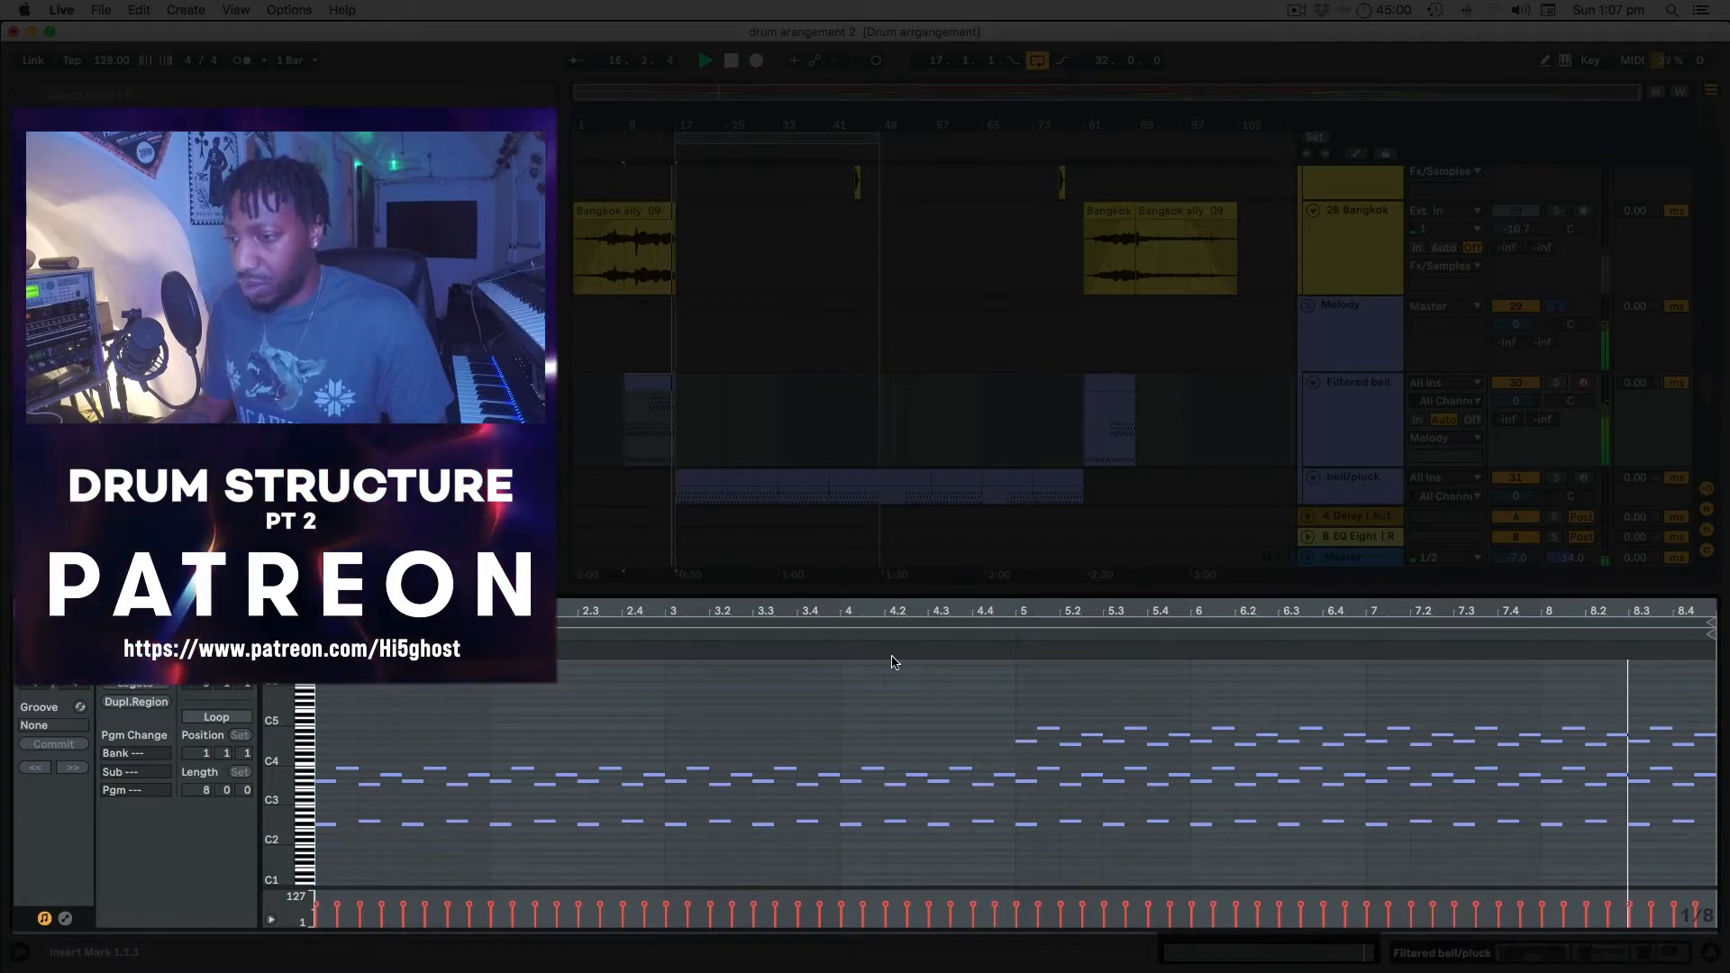
Stop playback and switch the Melody group's solo off.
key(space)
scroll(722, 388, down, 5)
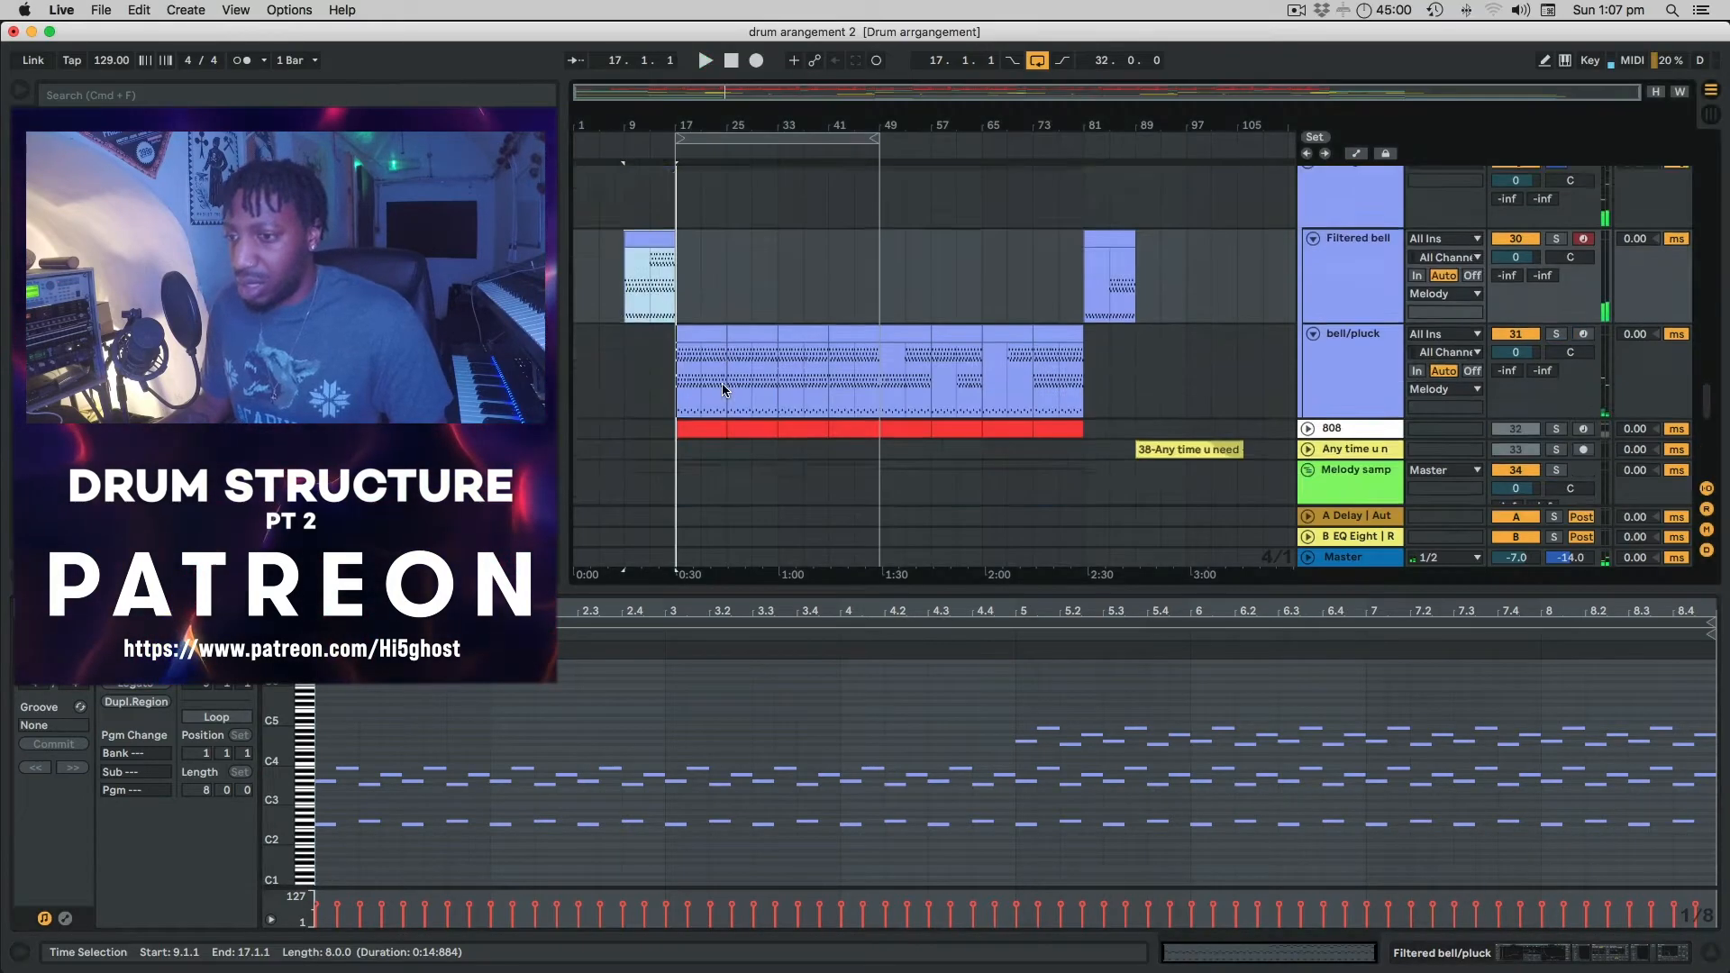
scroll(721, 382, down, 2)
scroll(721, 382, up, 5)
scroll(722, 382, down, 3)
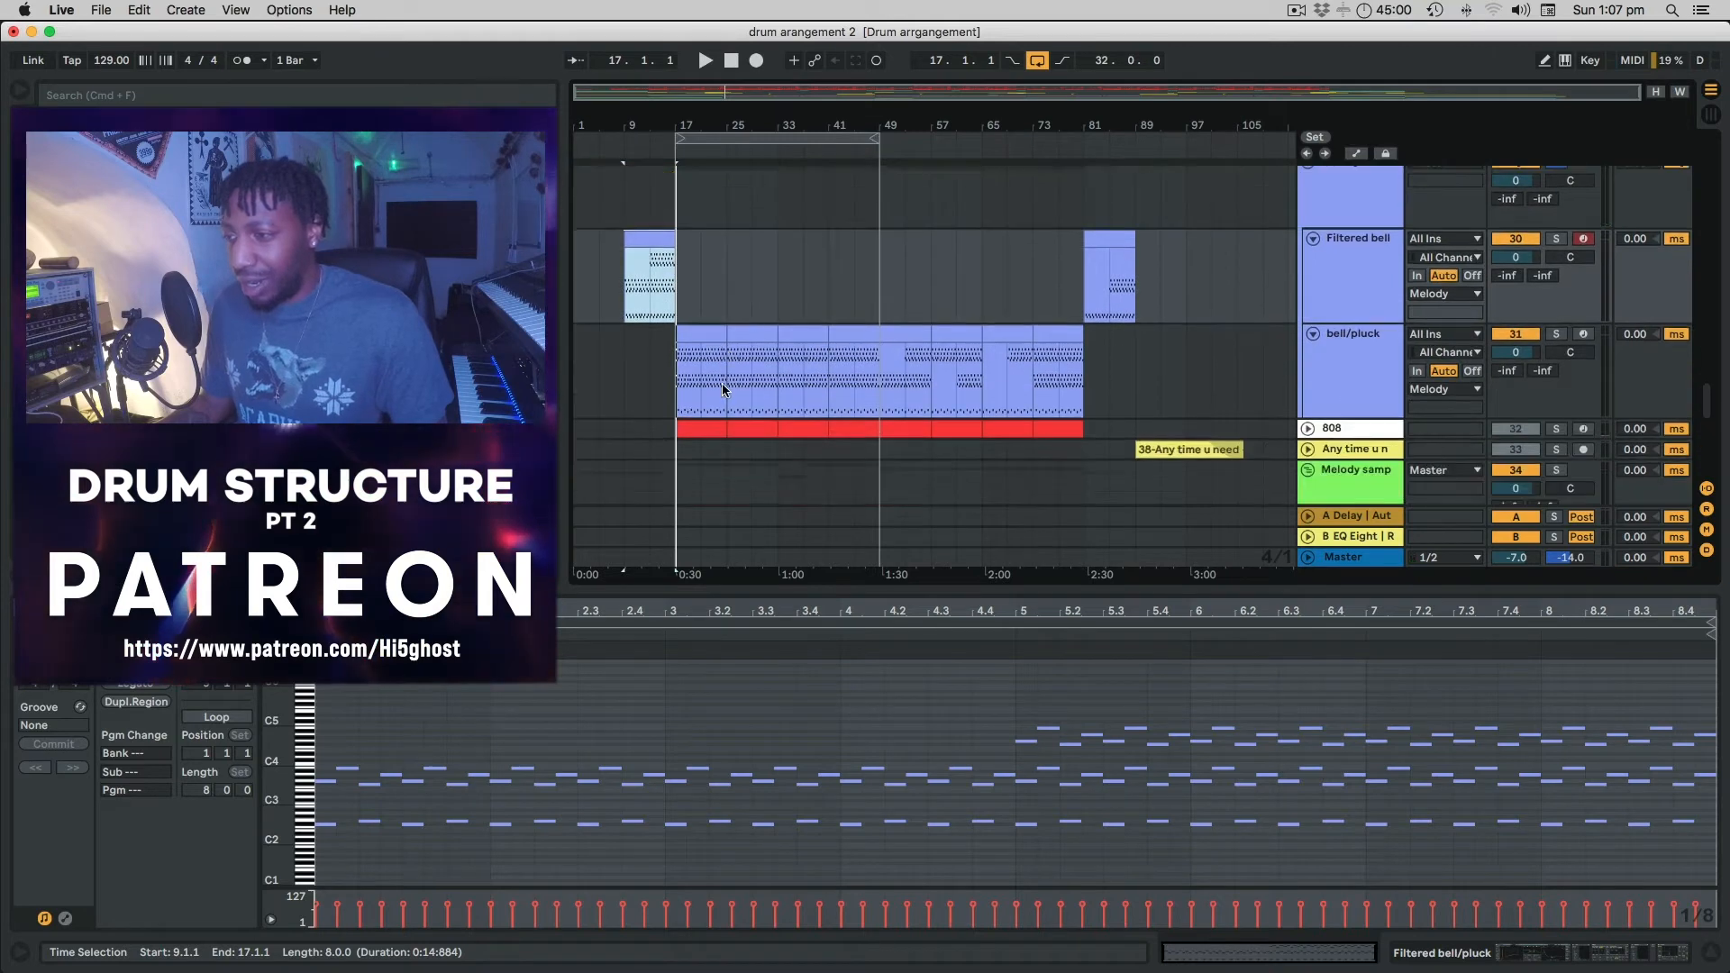
scroll(722, 382, up, 3)
click(1558, 234)
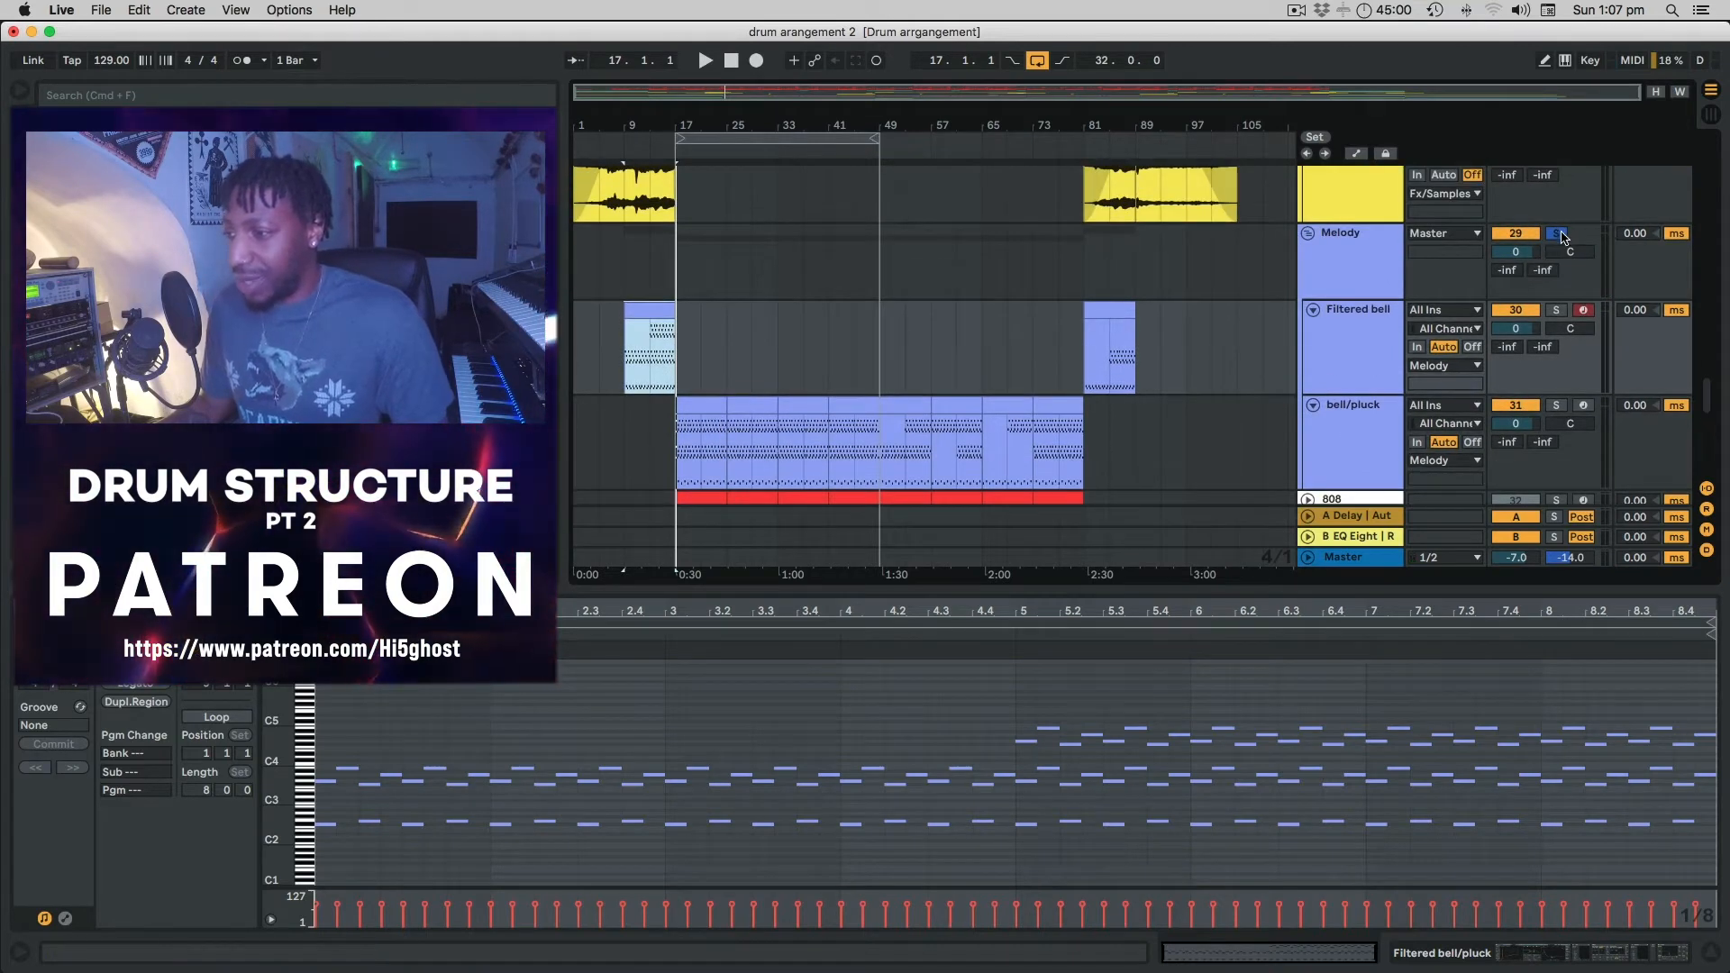
click(1559, 235)
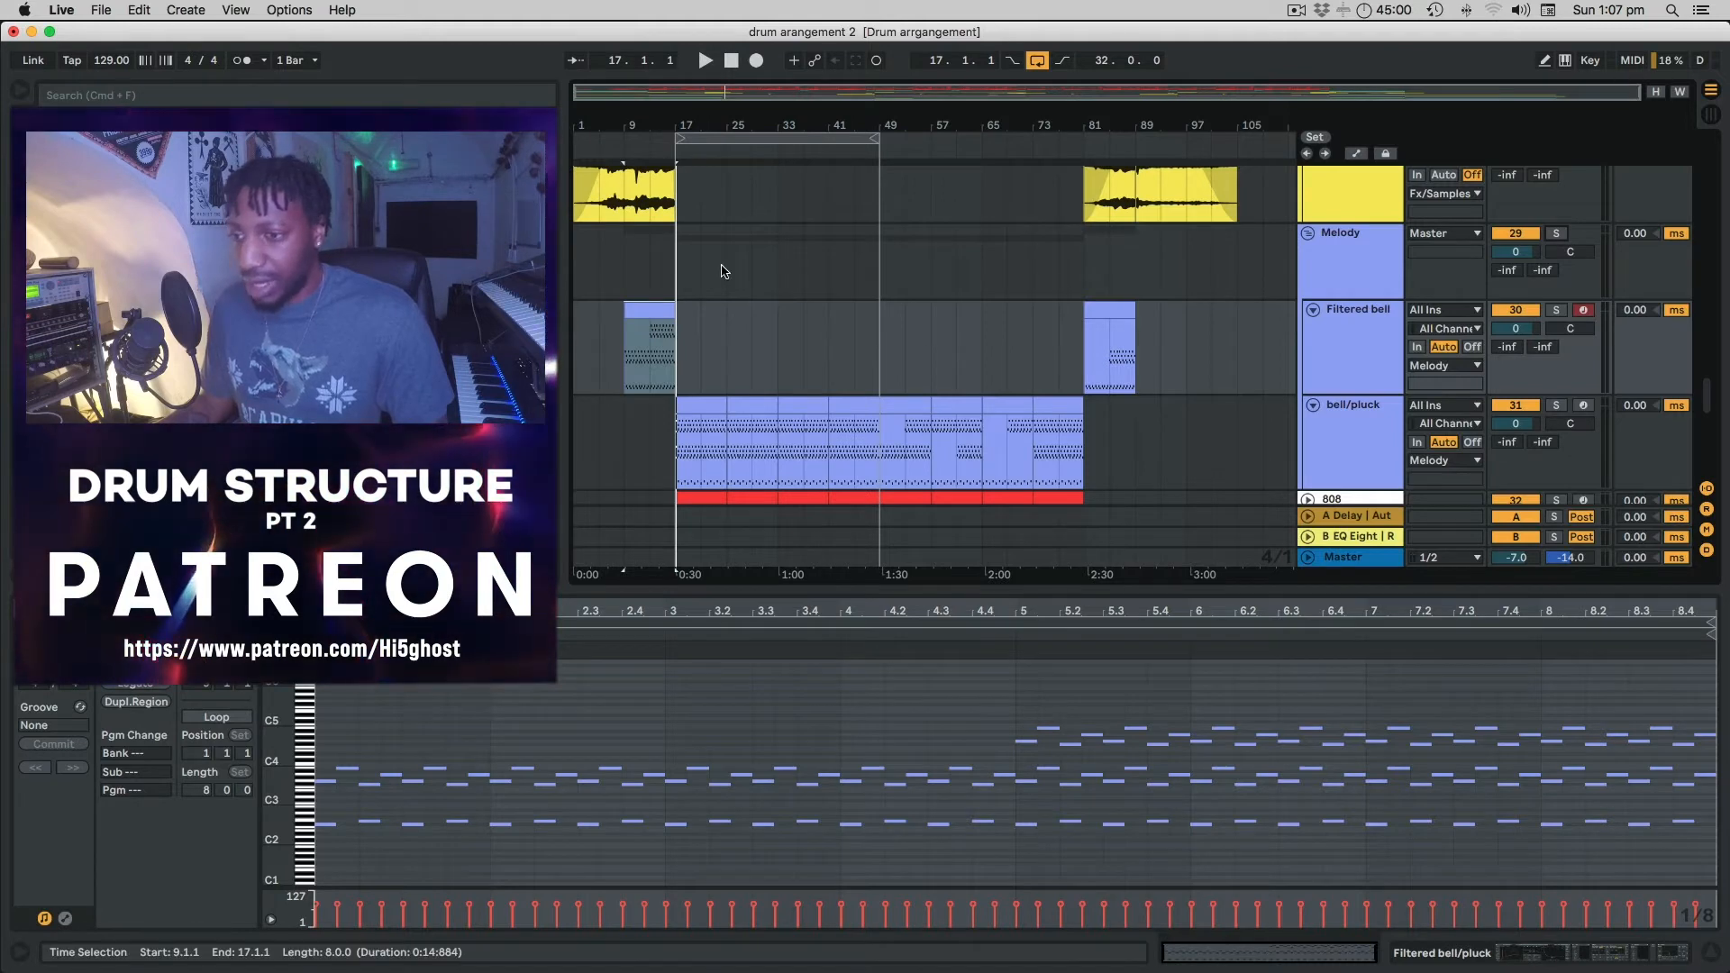
Bring the green Chopper tracks into view and play from bar 9 on Sample pulse.
scroll(720, 270, down, 6)
scroll(722, 270, down, 1)
scroll(707, 293, up, 3)
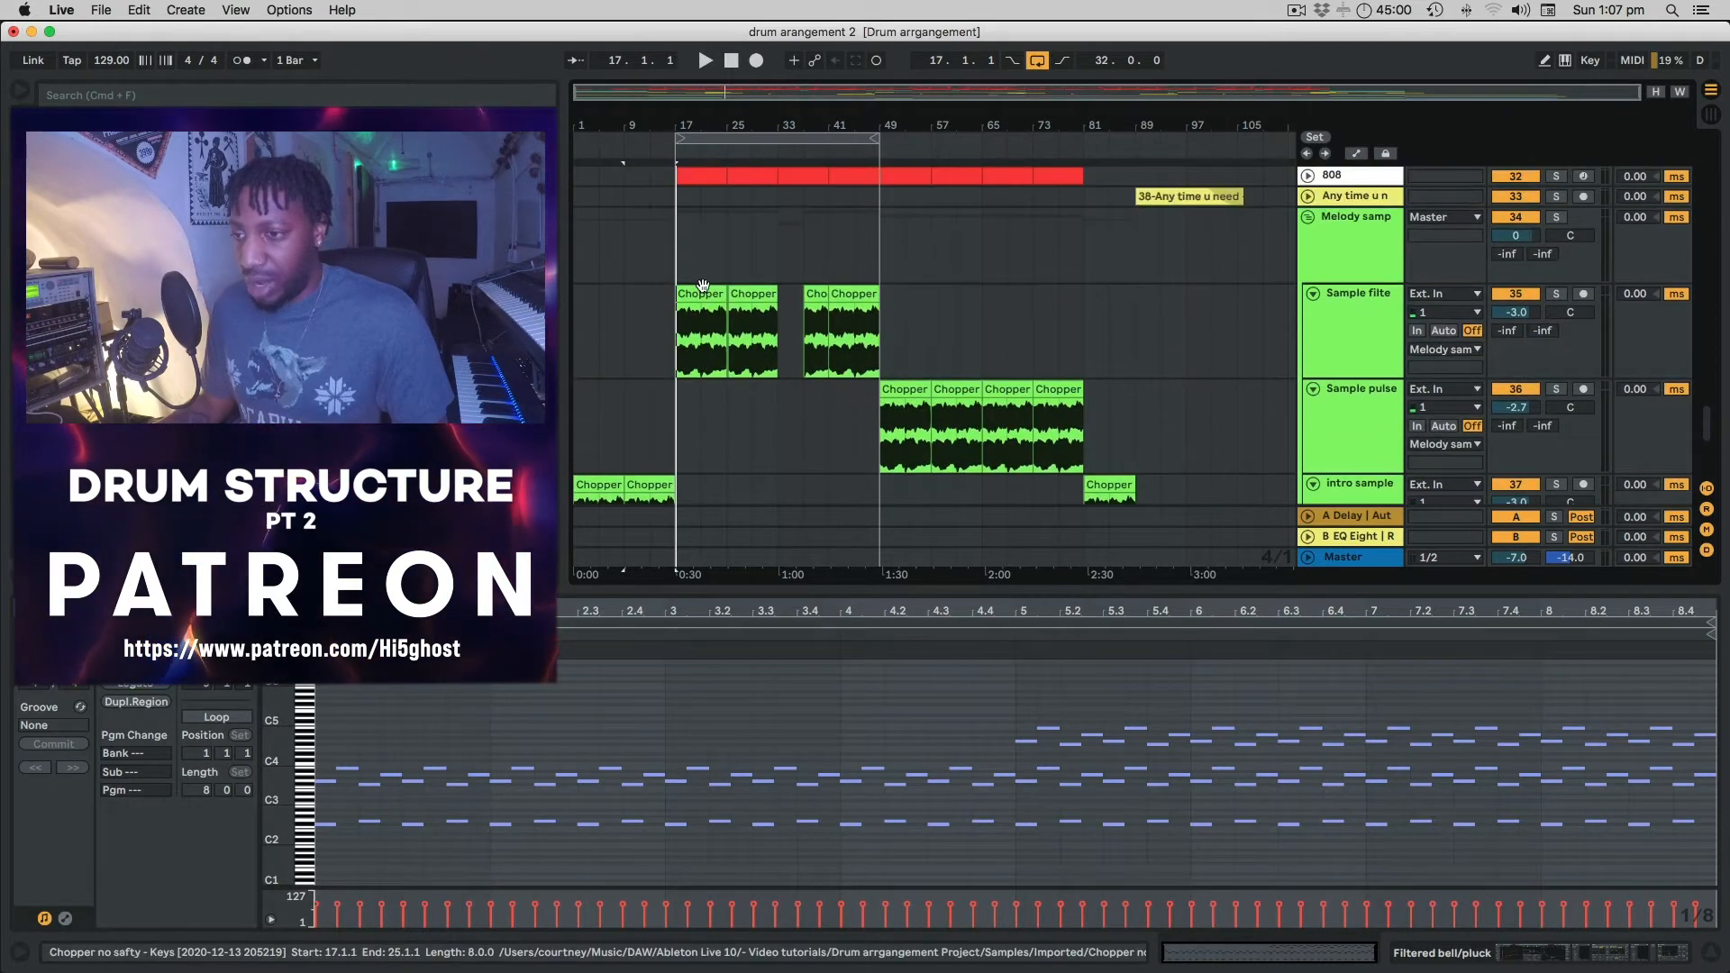
scroll(739, 298, down, 5)
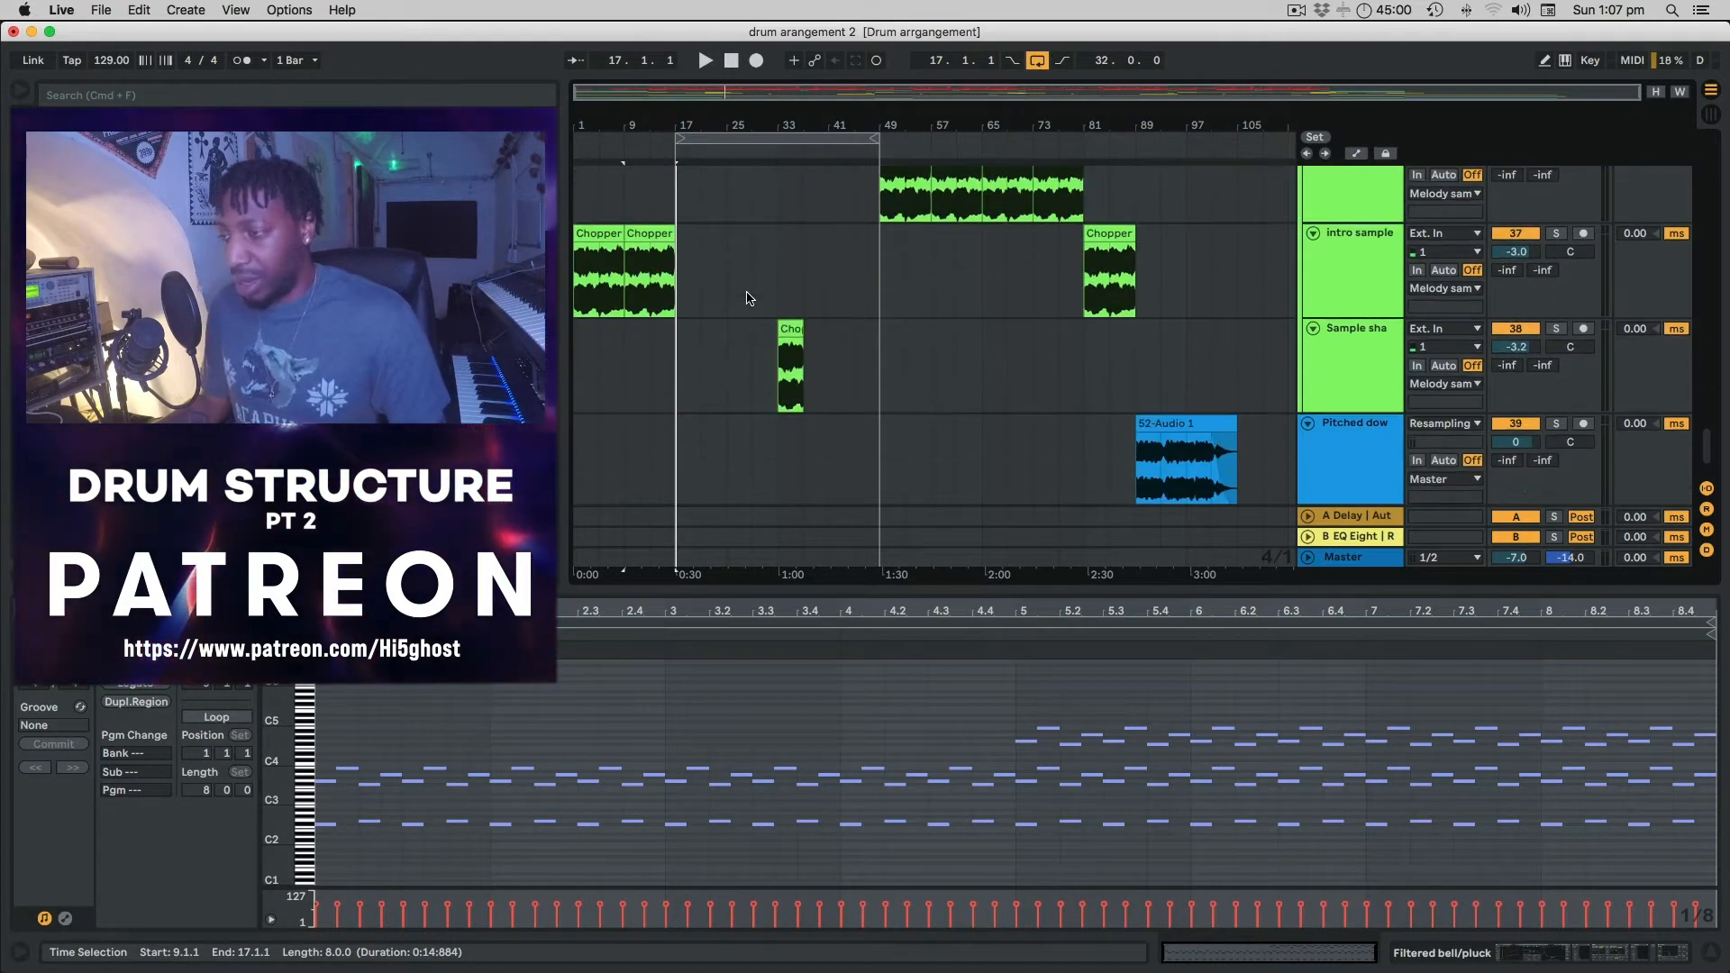
scroll(746, 298, up, 3)
scroll(747, 298, up, 3)
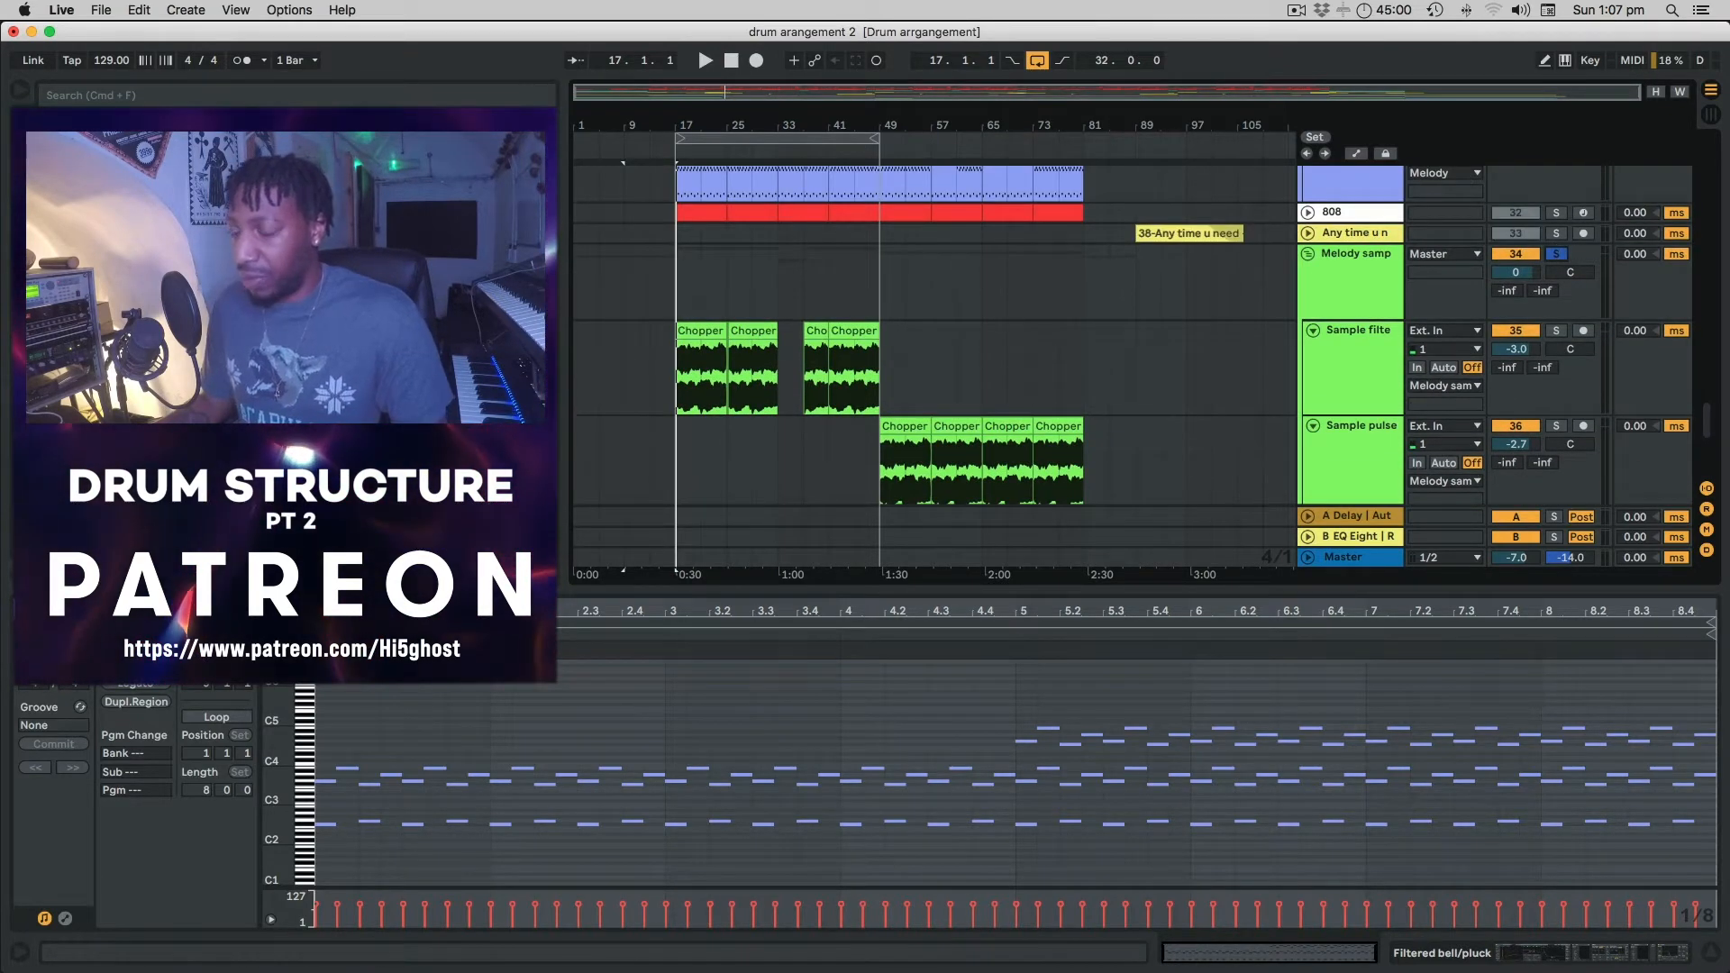
scroll(720, 378, down, 5)
scroll(723, 381, up, 2)
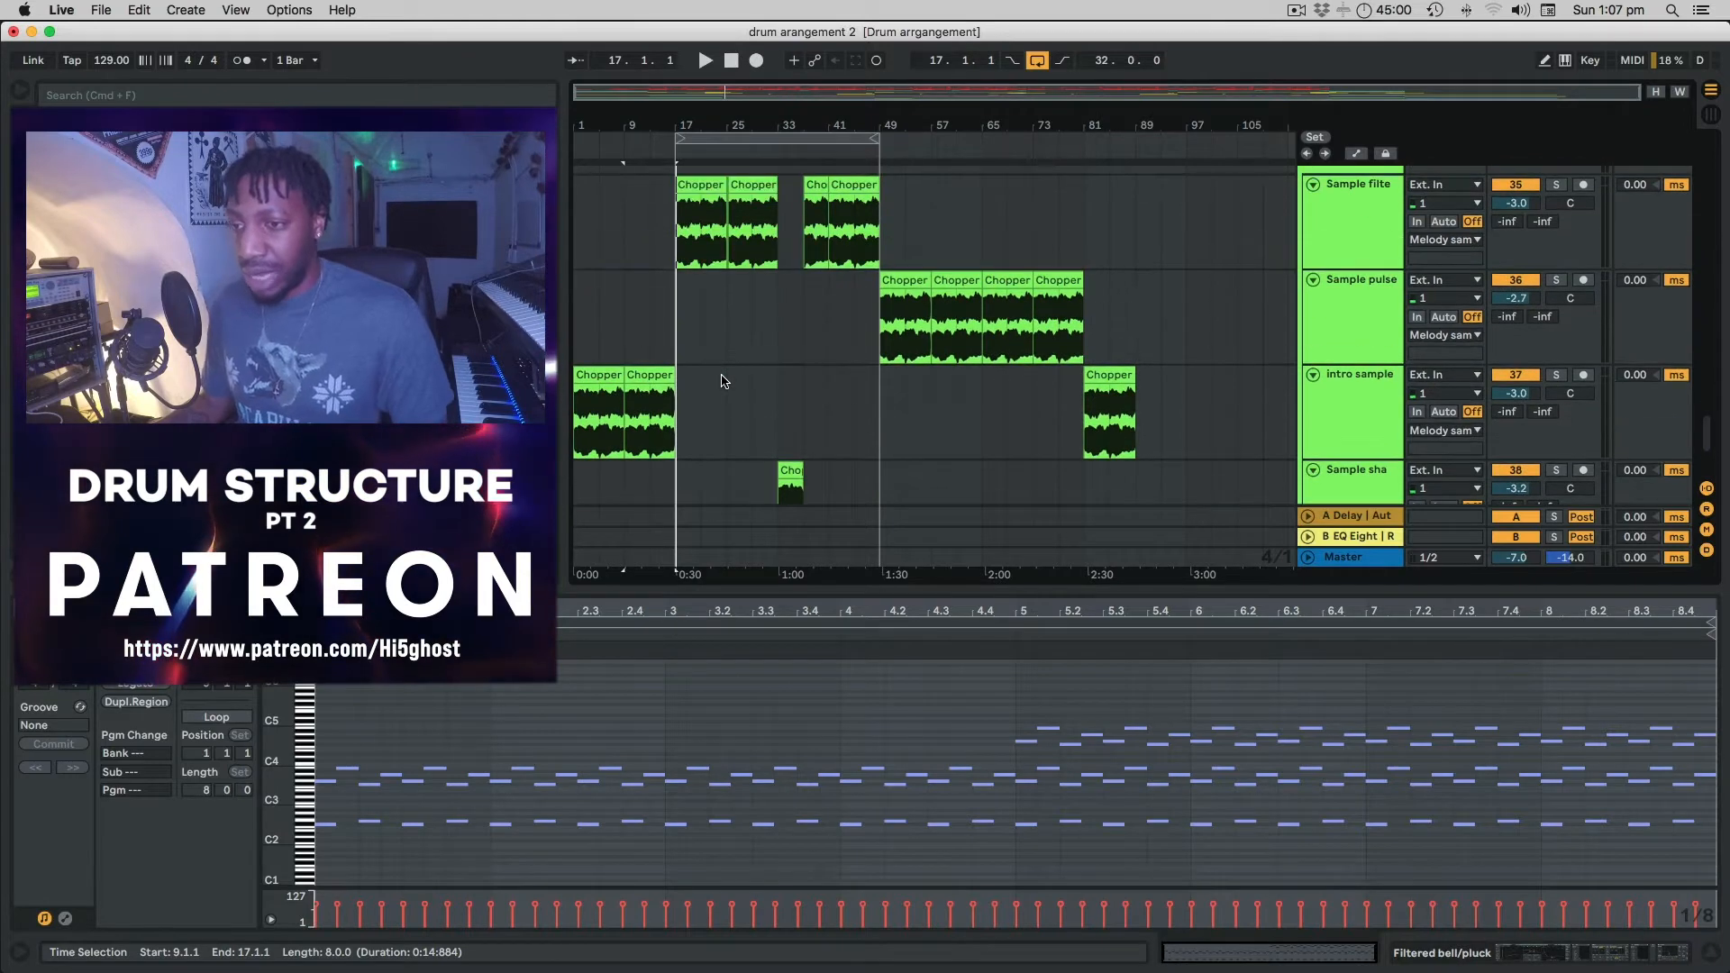
click(622, 312)
key(space)
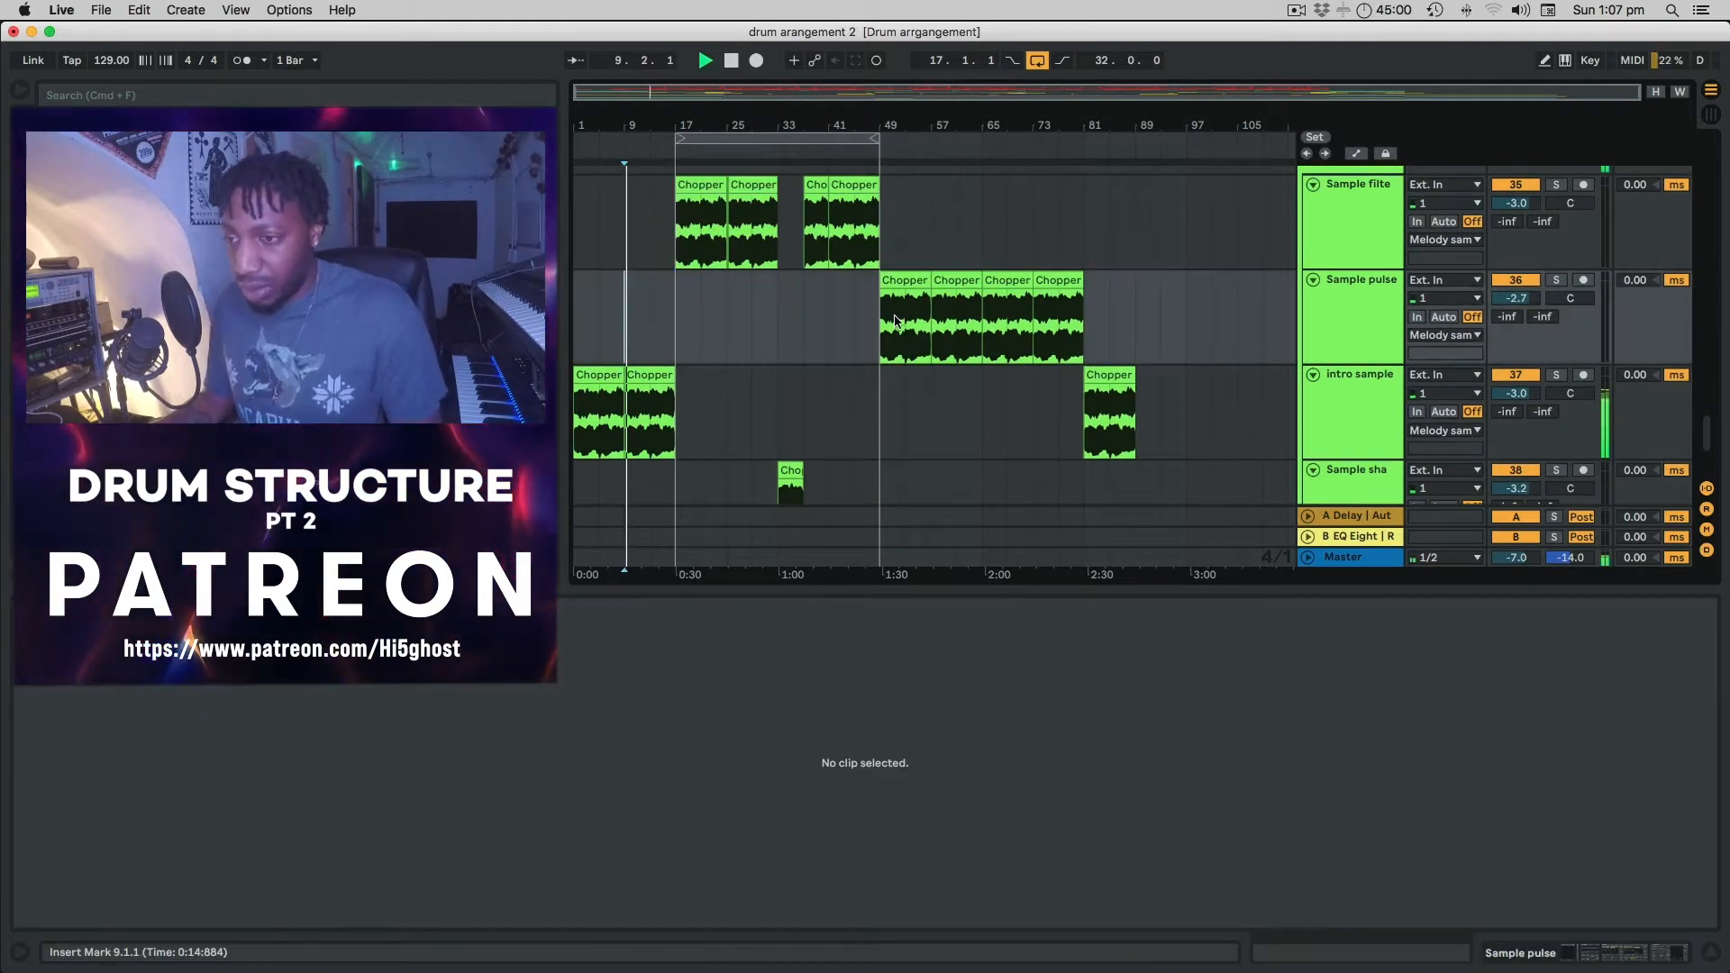
Stop playback and show the devices on the intro sample and Melody samp tracks.
click(1355, 398)
double_click(1354, 397)
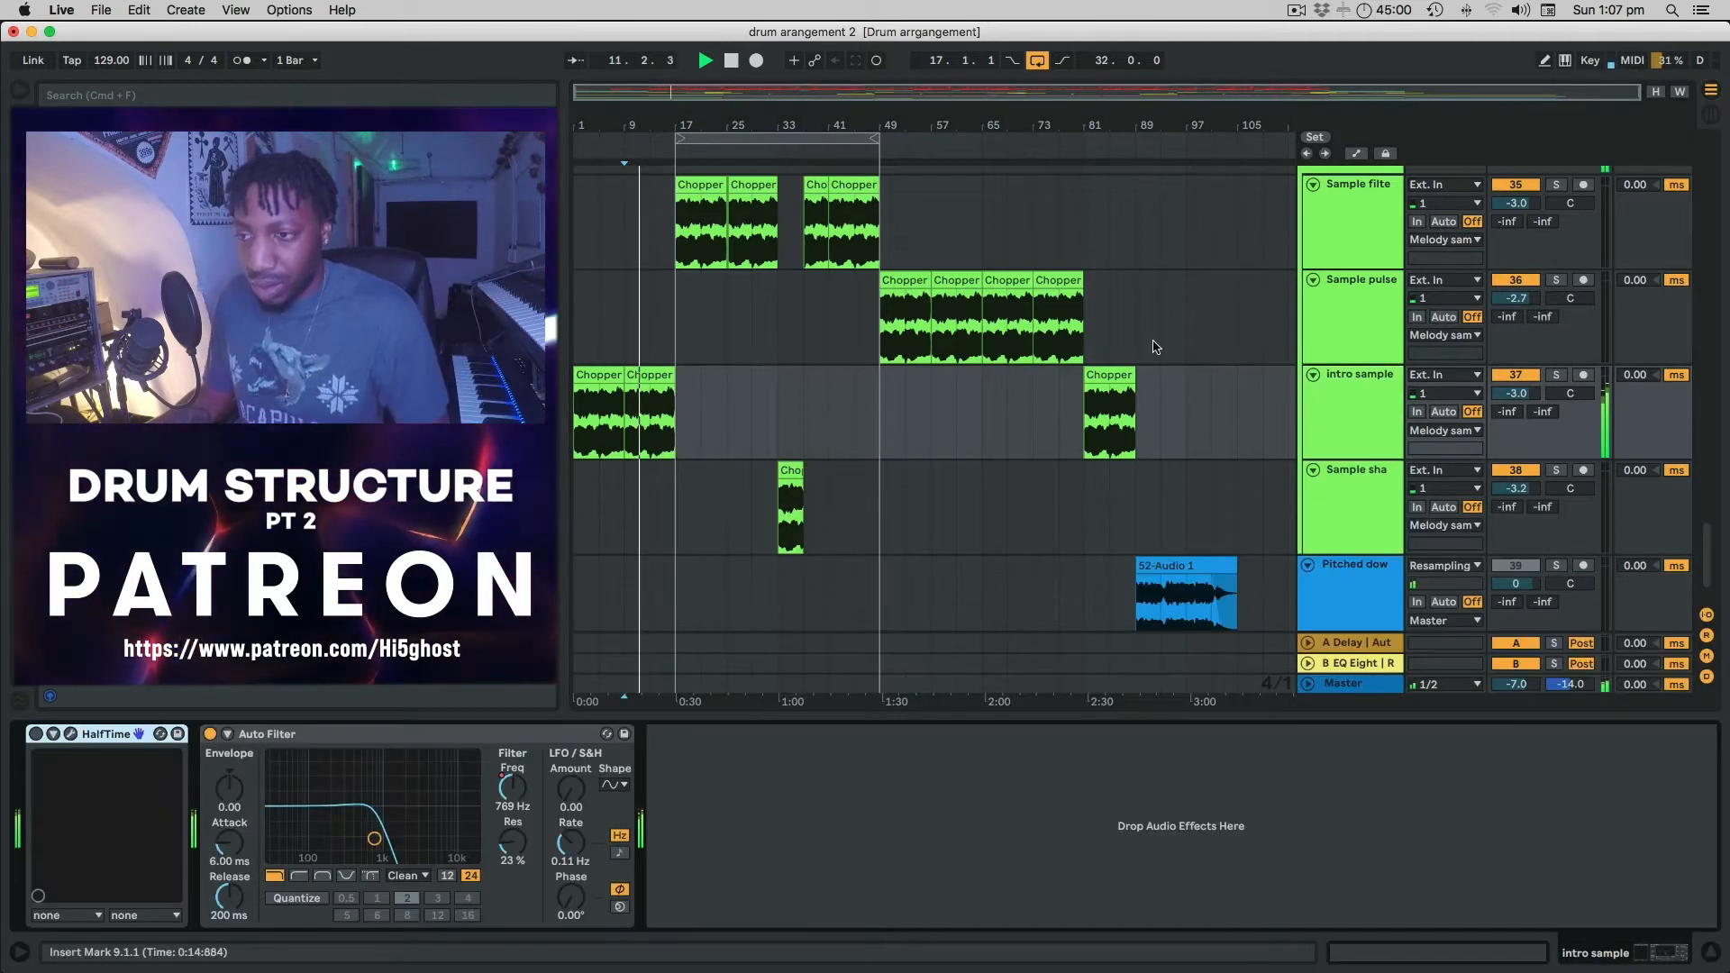
key(space)
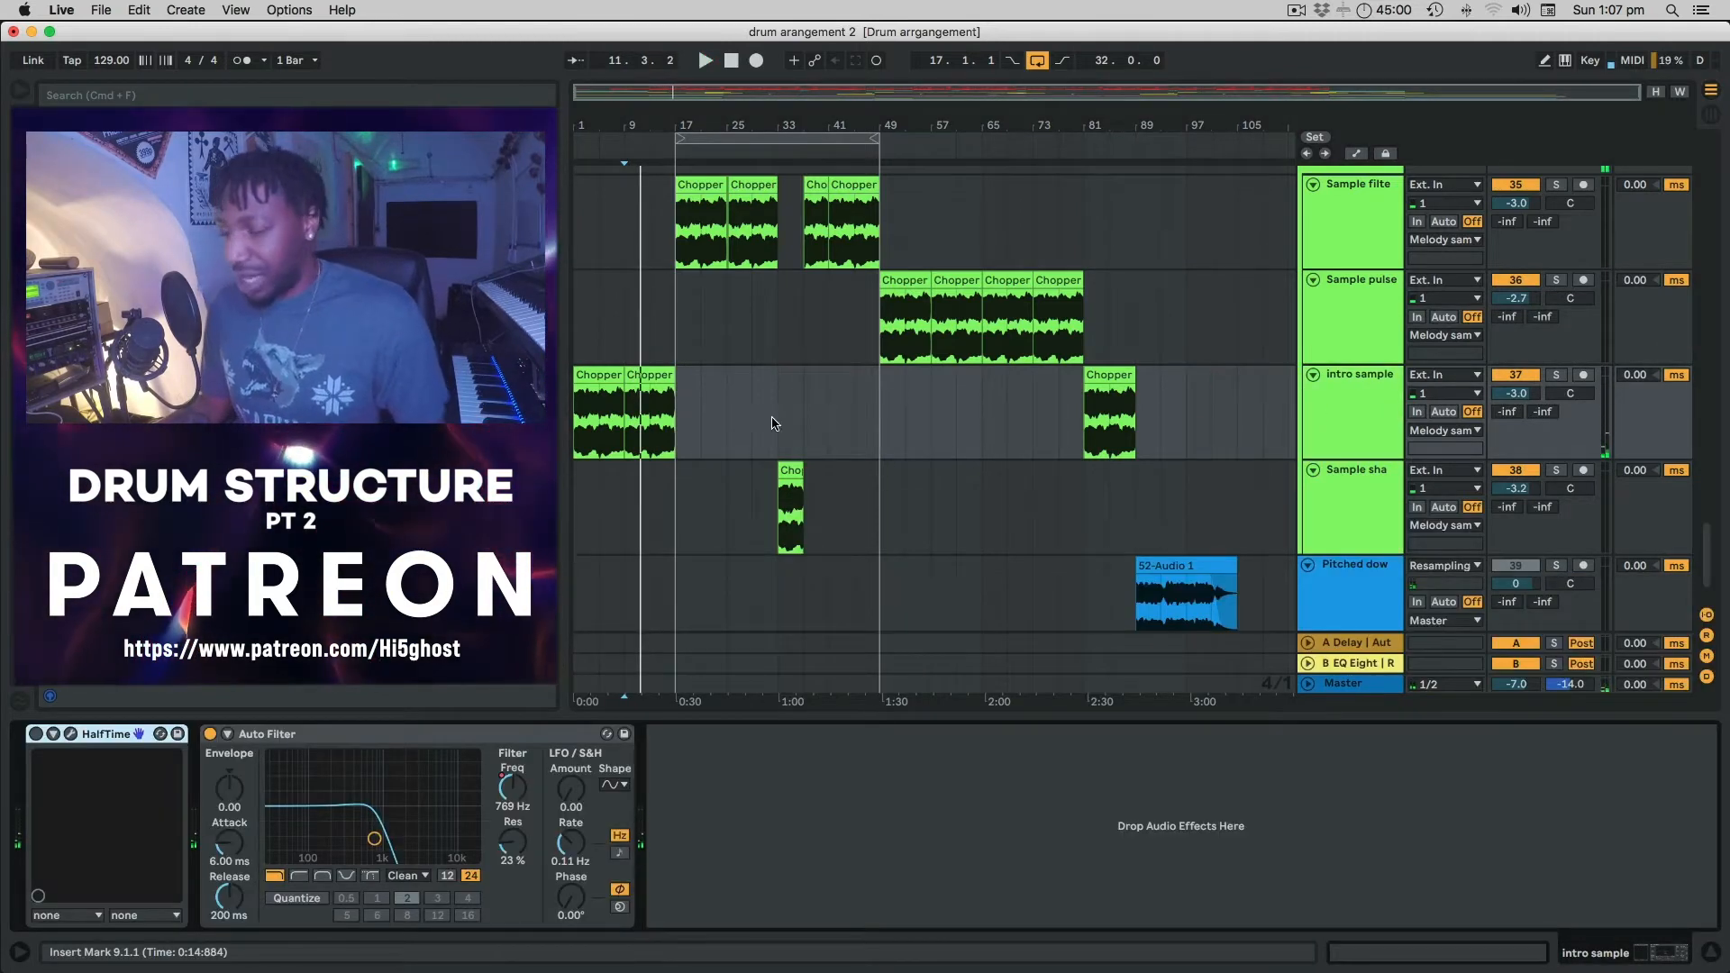
scroll(761, 417, up, 5)
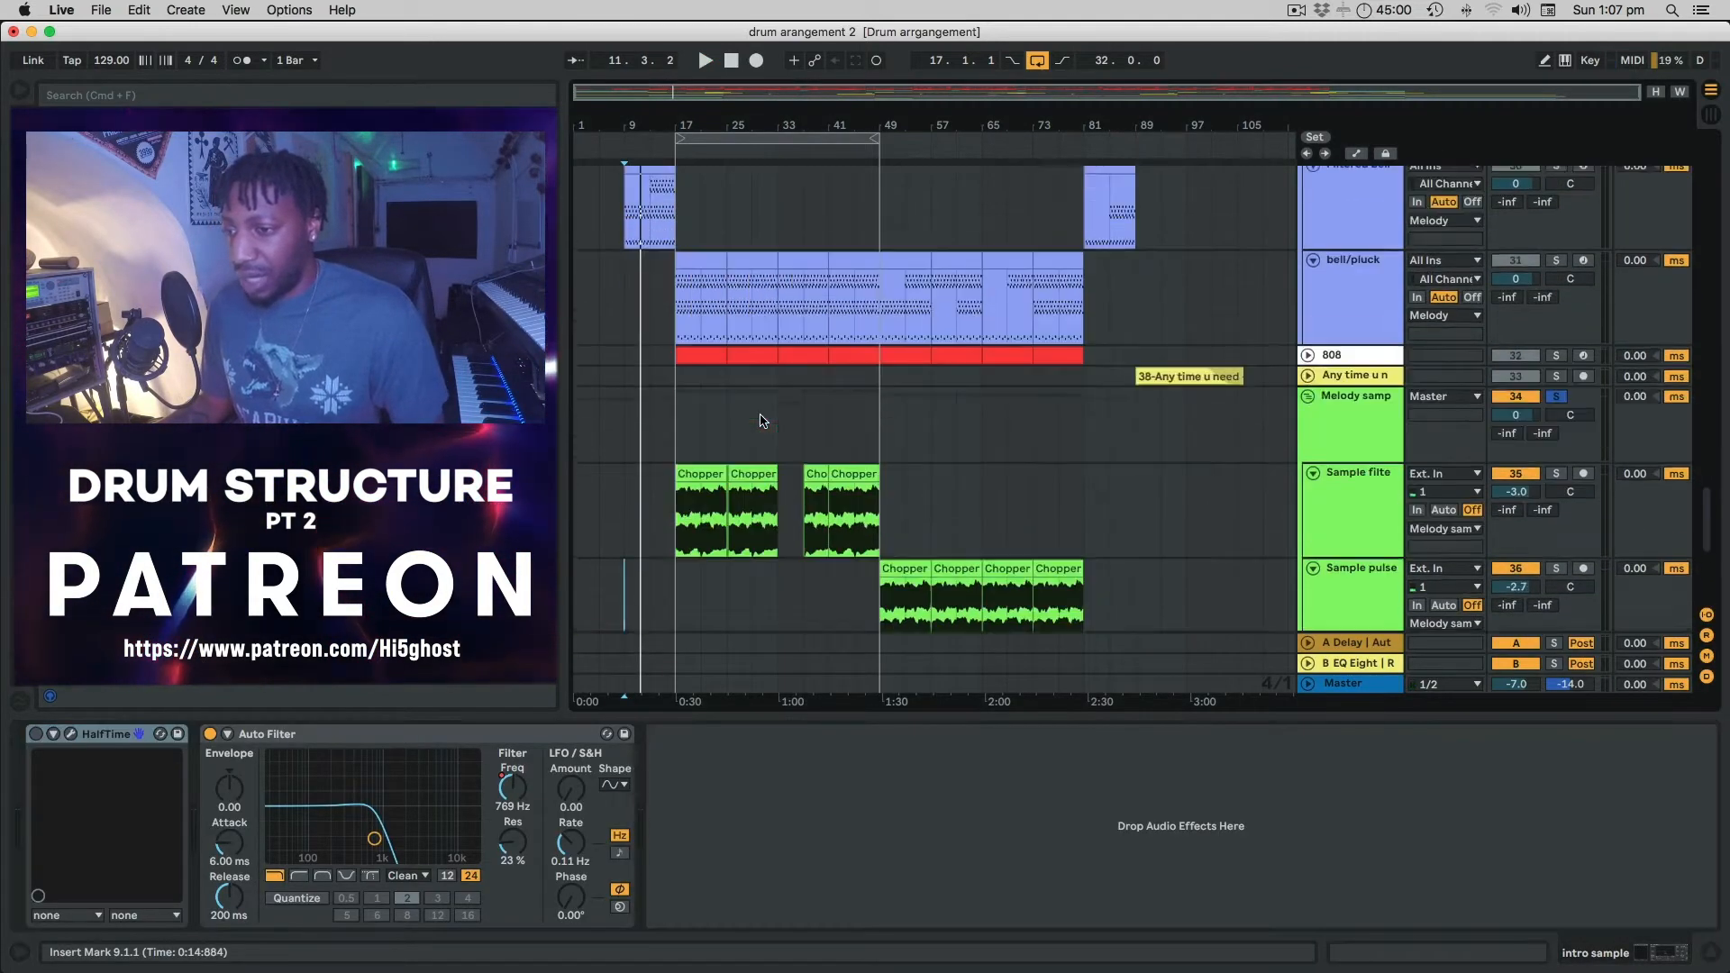
click(973, 379)
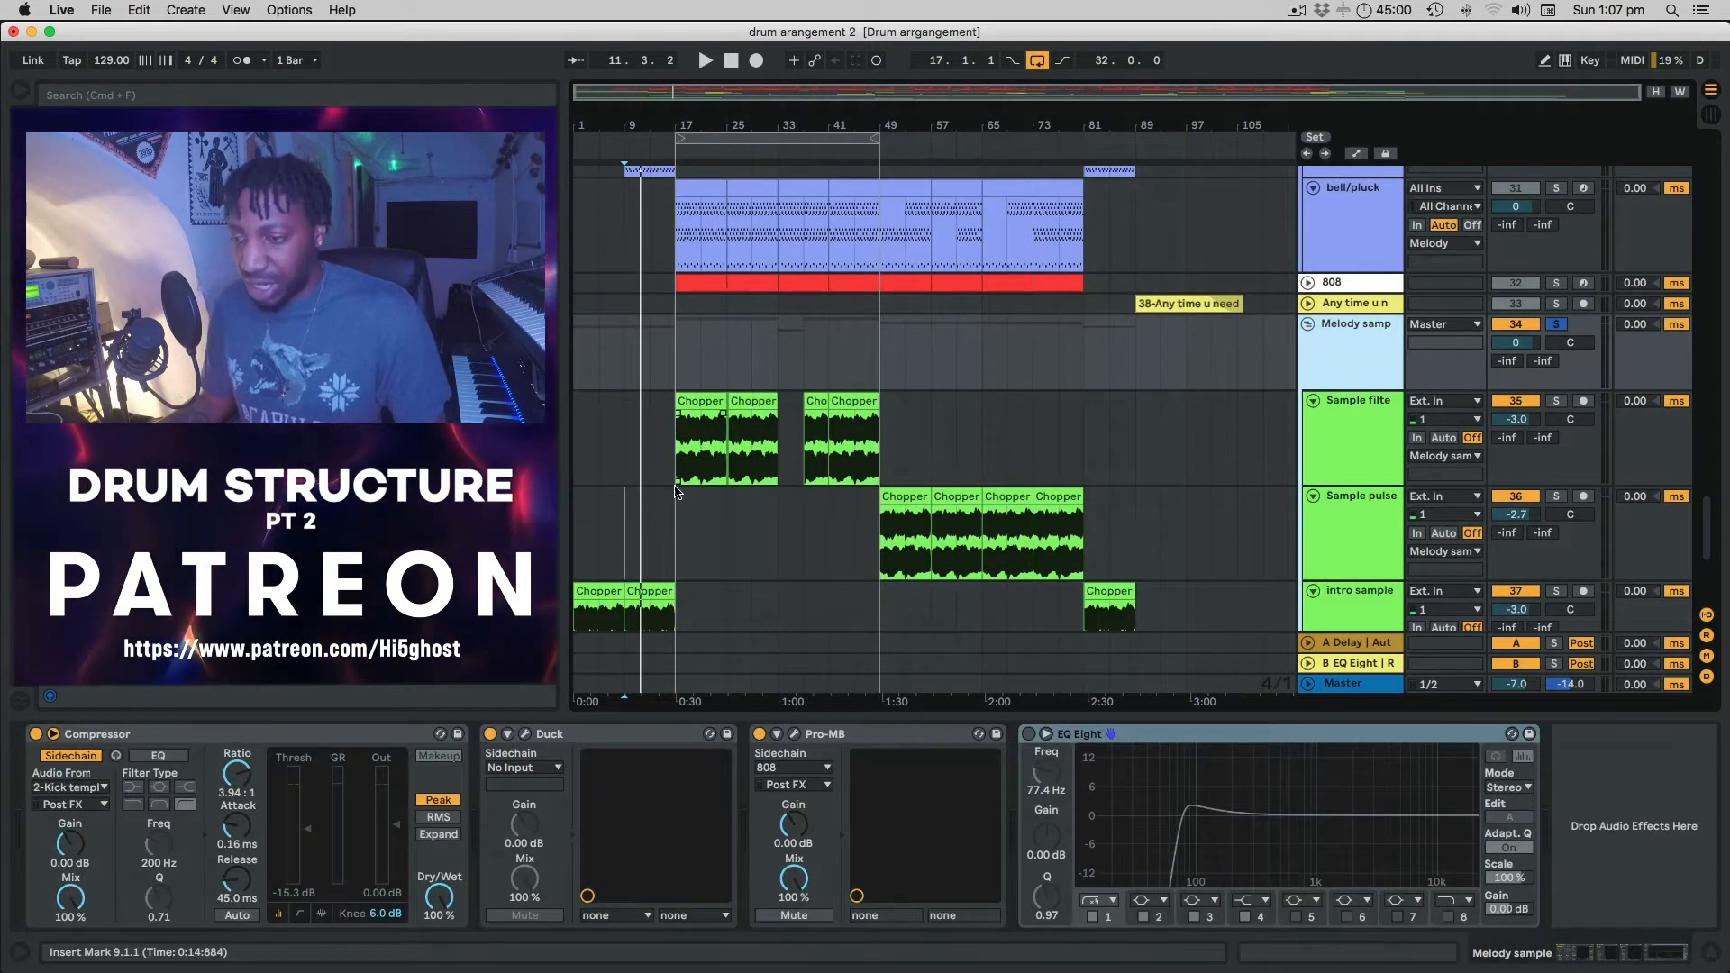
Play from bar 13 to hear where the sample tracks enter.
scroll(671, 477, down, 5)
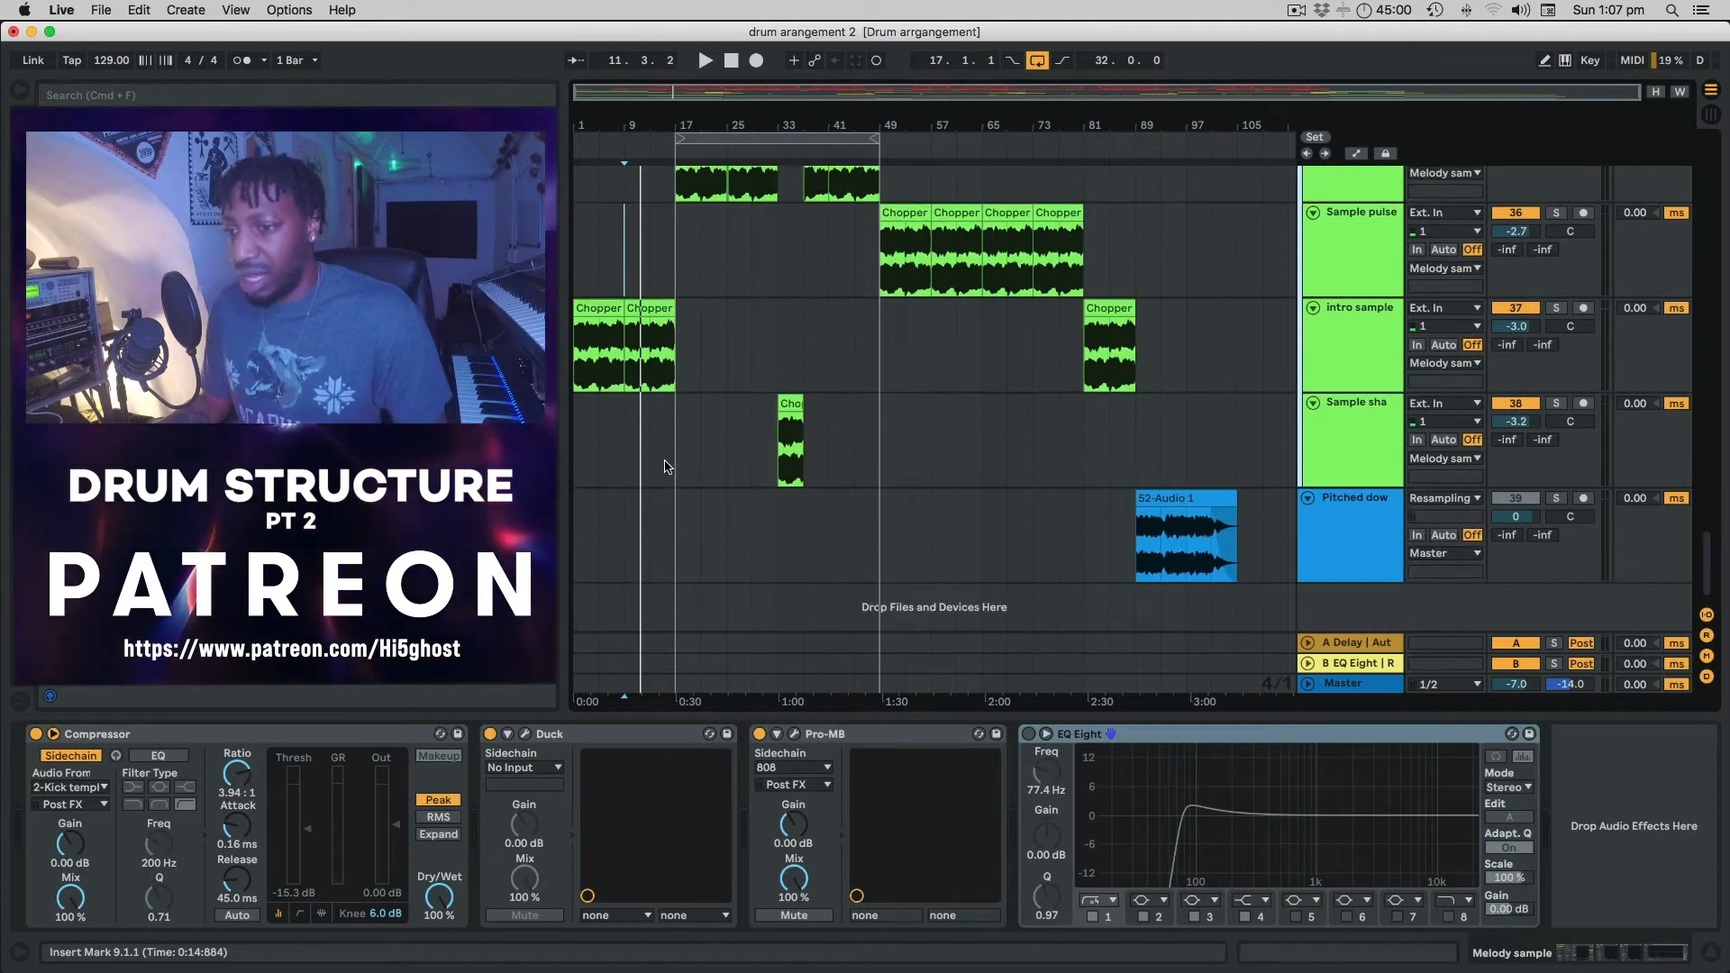
click(650, 260)
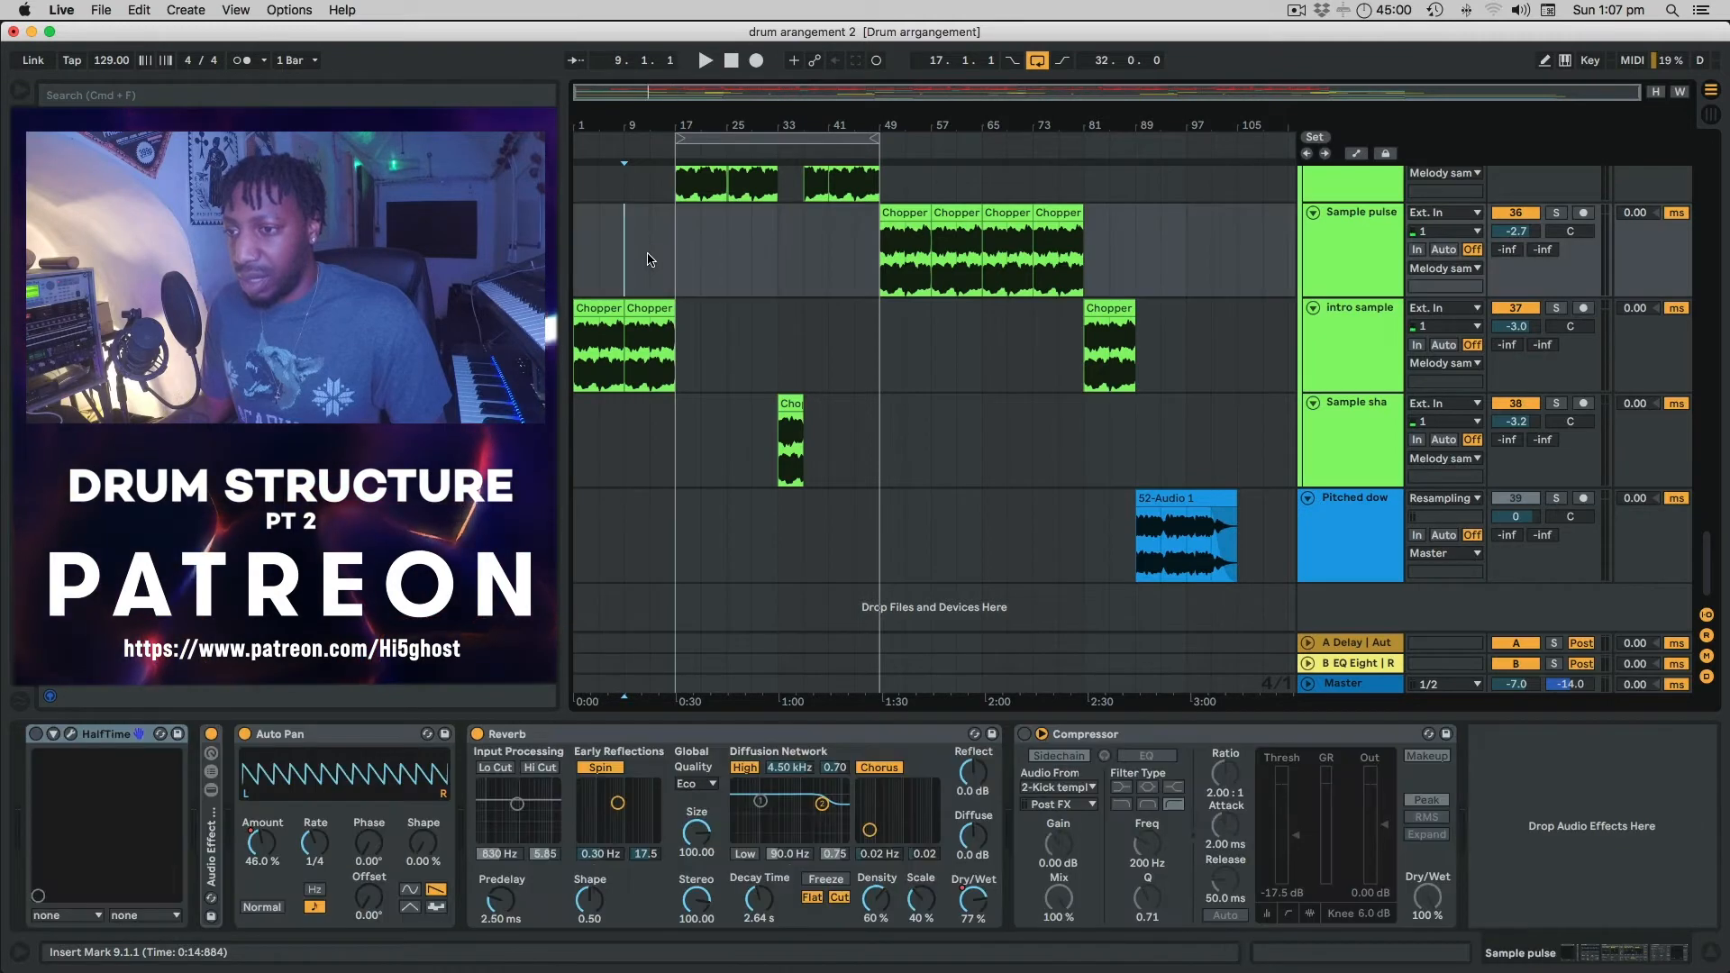
key(space)
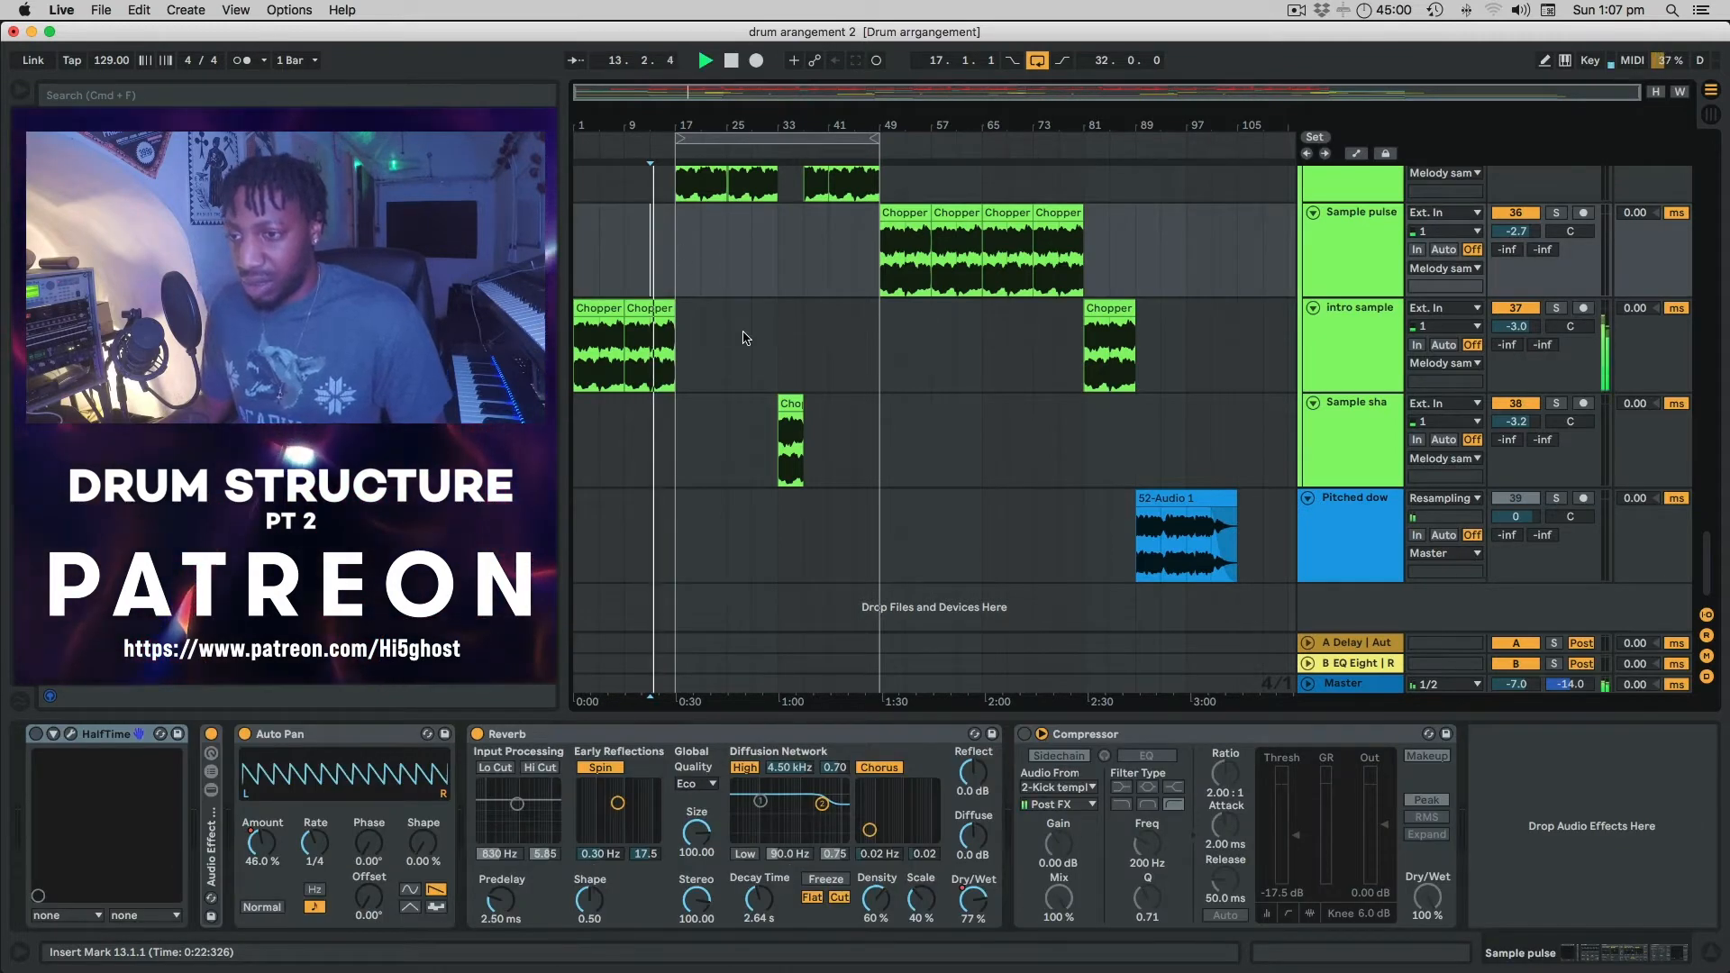
scroll(741, 335, up, 4)
scroll(743, 333, up, 2)
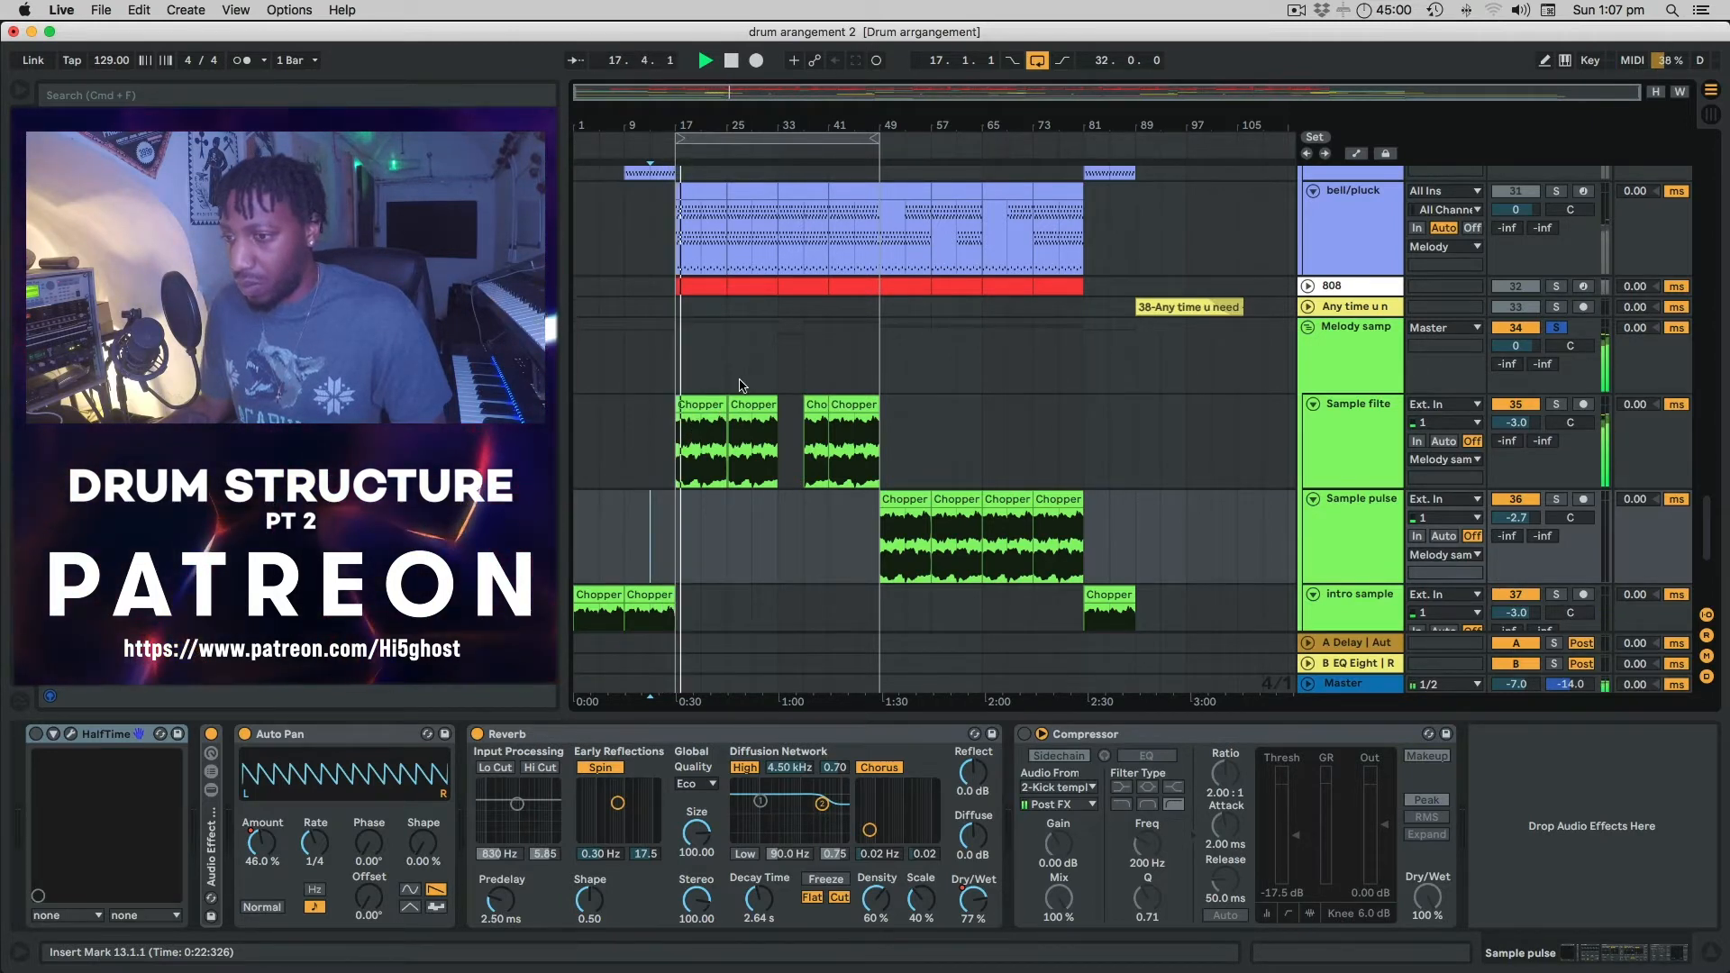
Check the first Chopper clip's -12 st transpose, then deselect it by clicking bar 13.
click(695, 407)
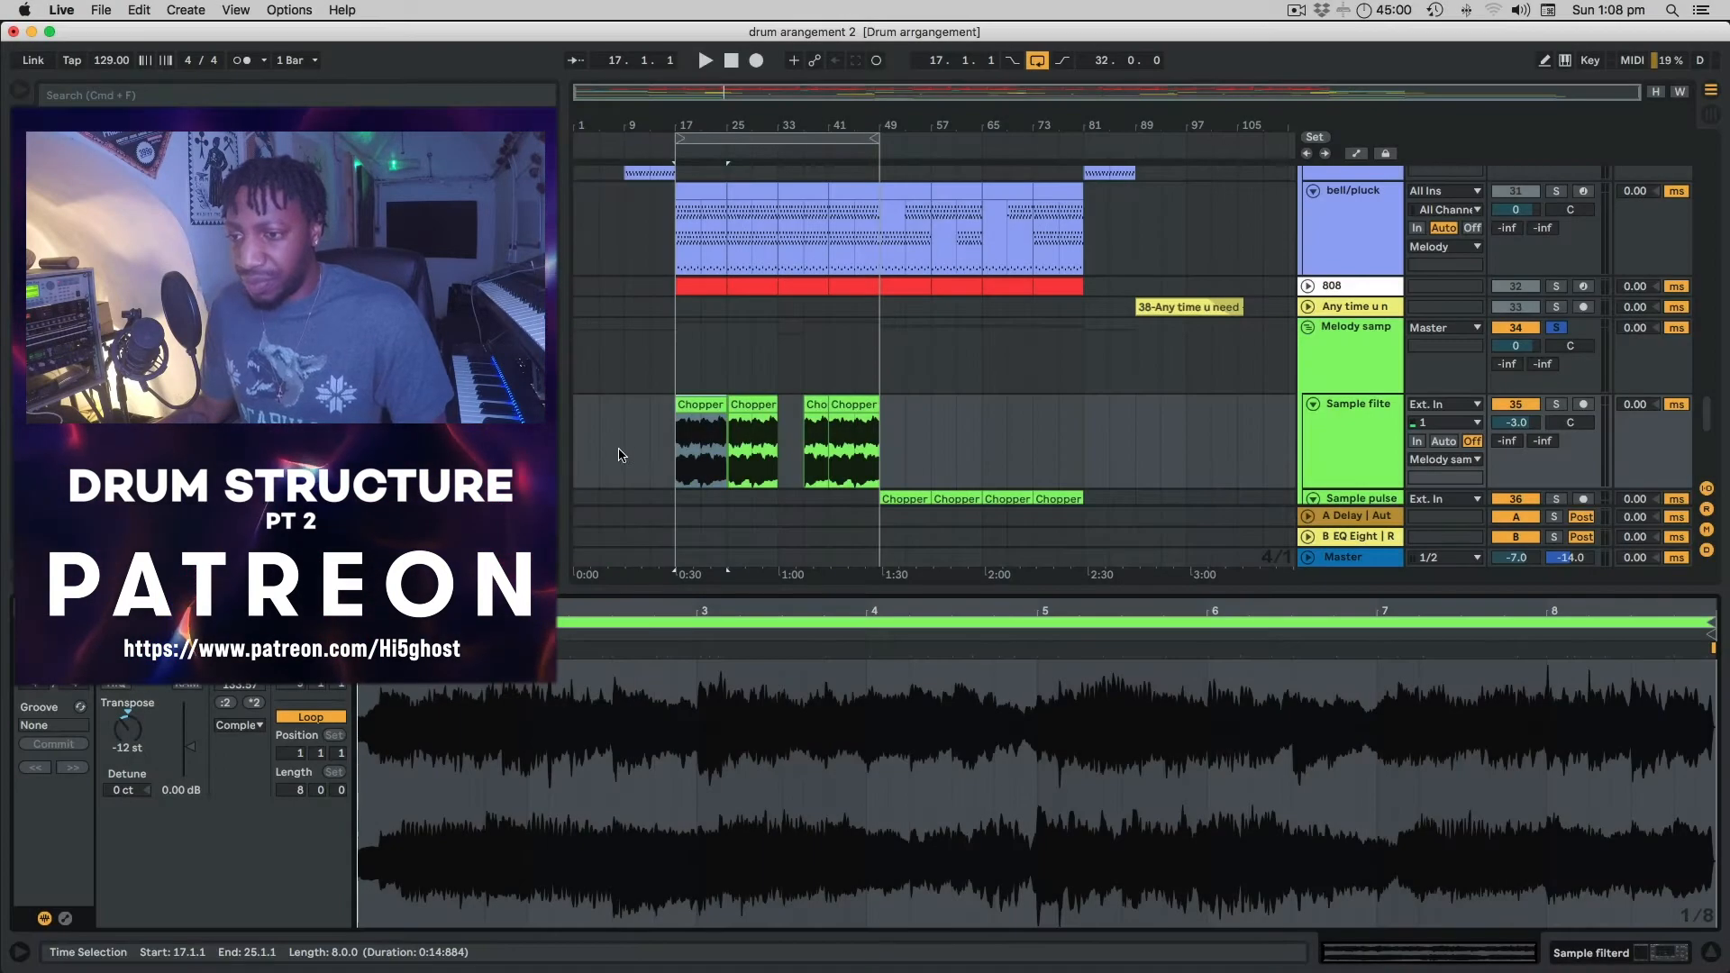
click(650, 443)
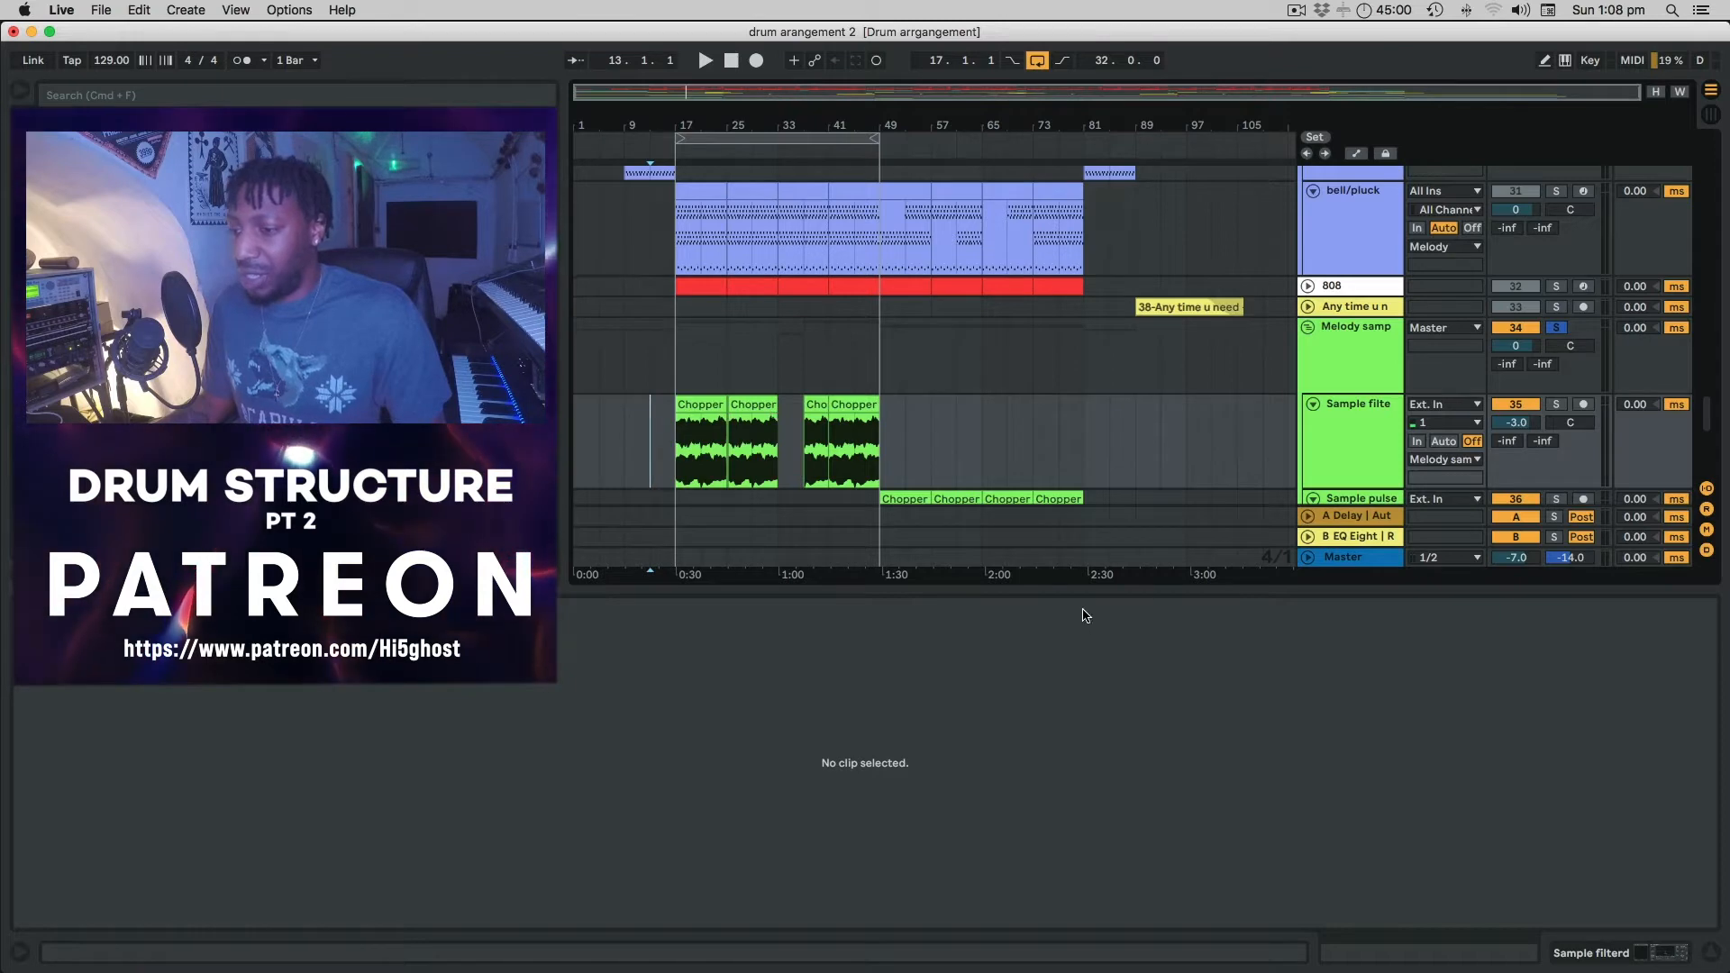
Lower the Arrangement/Detail divider to show more tracks, then browse the bell/pluck and 808 lanes.
drag(1088, 588, 1132, 773)
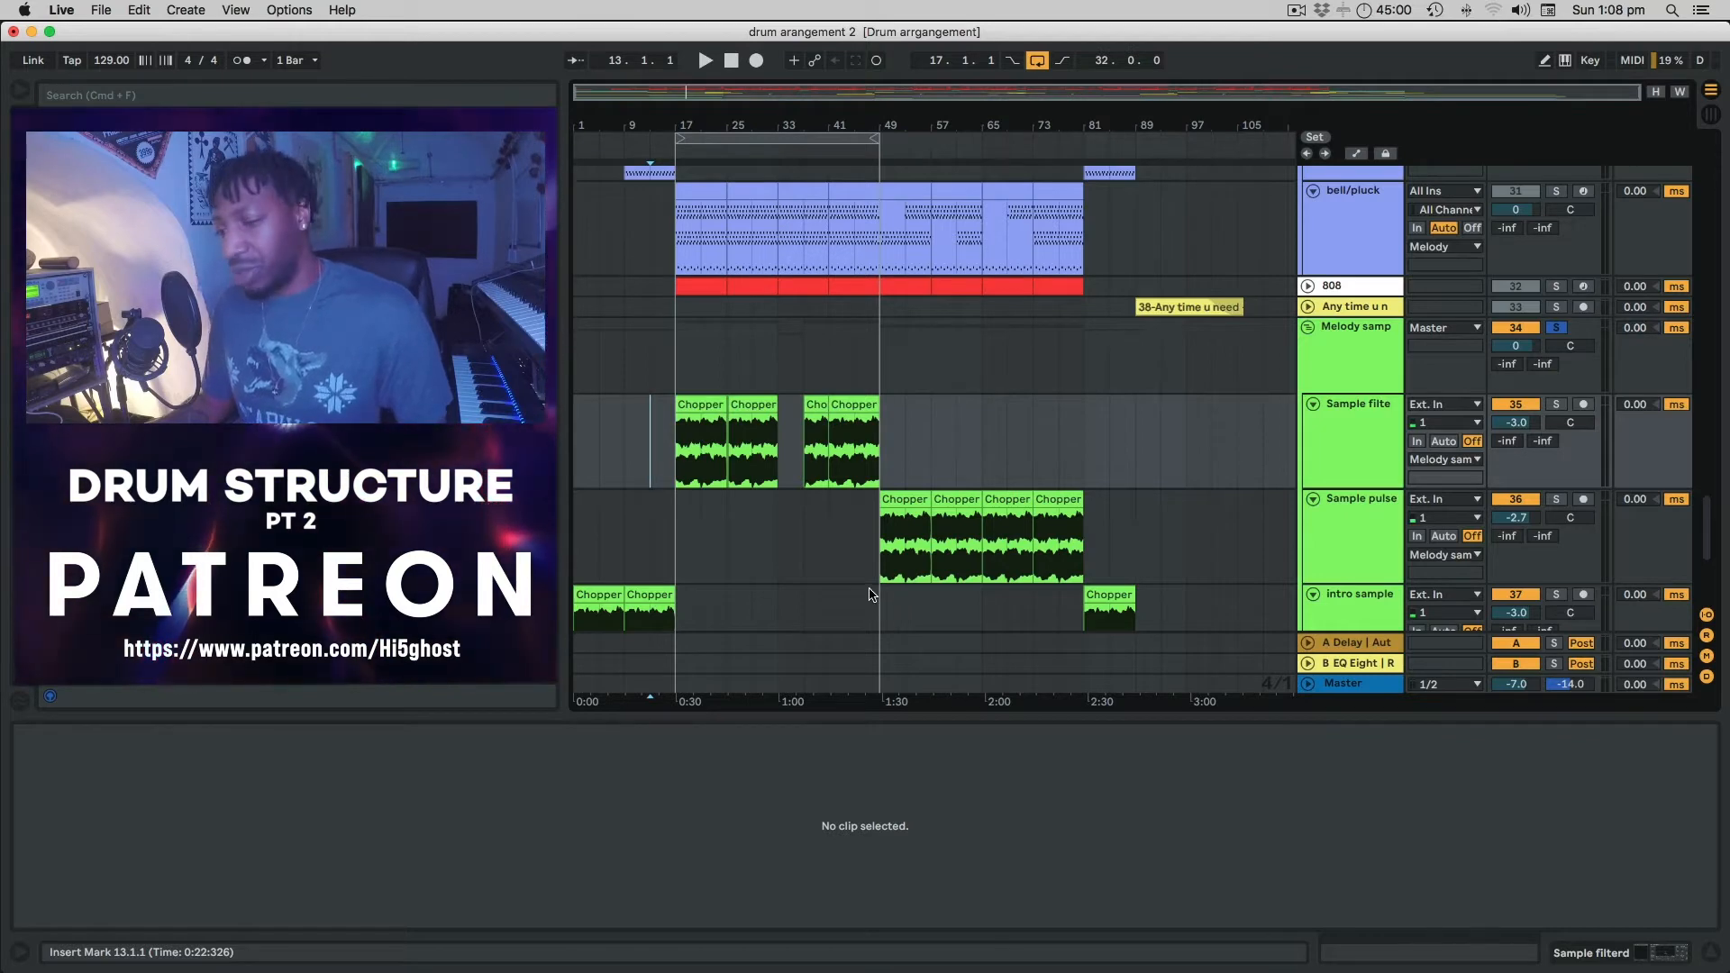
scroll(731, 534, down, 5)
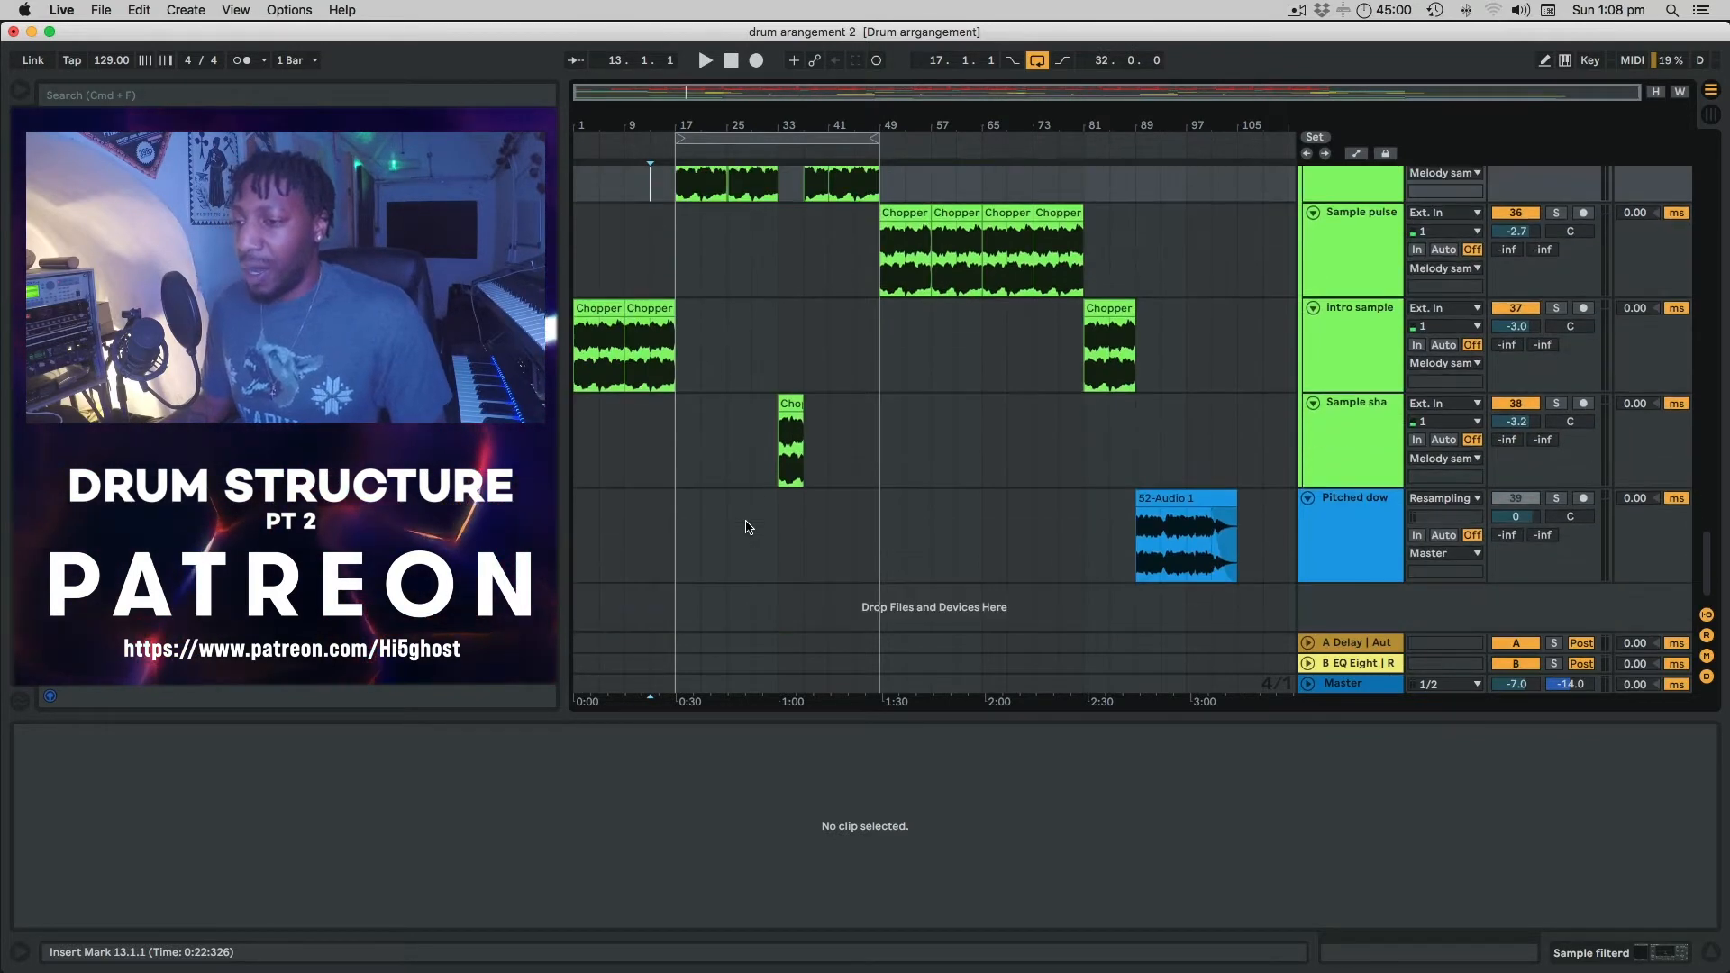
scroll(746, 527, up, 5)
scroll(746, 527, down, 5)
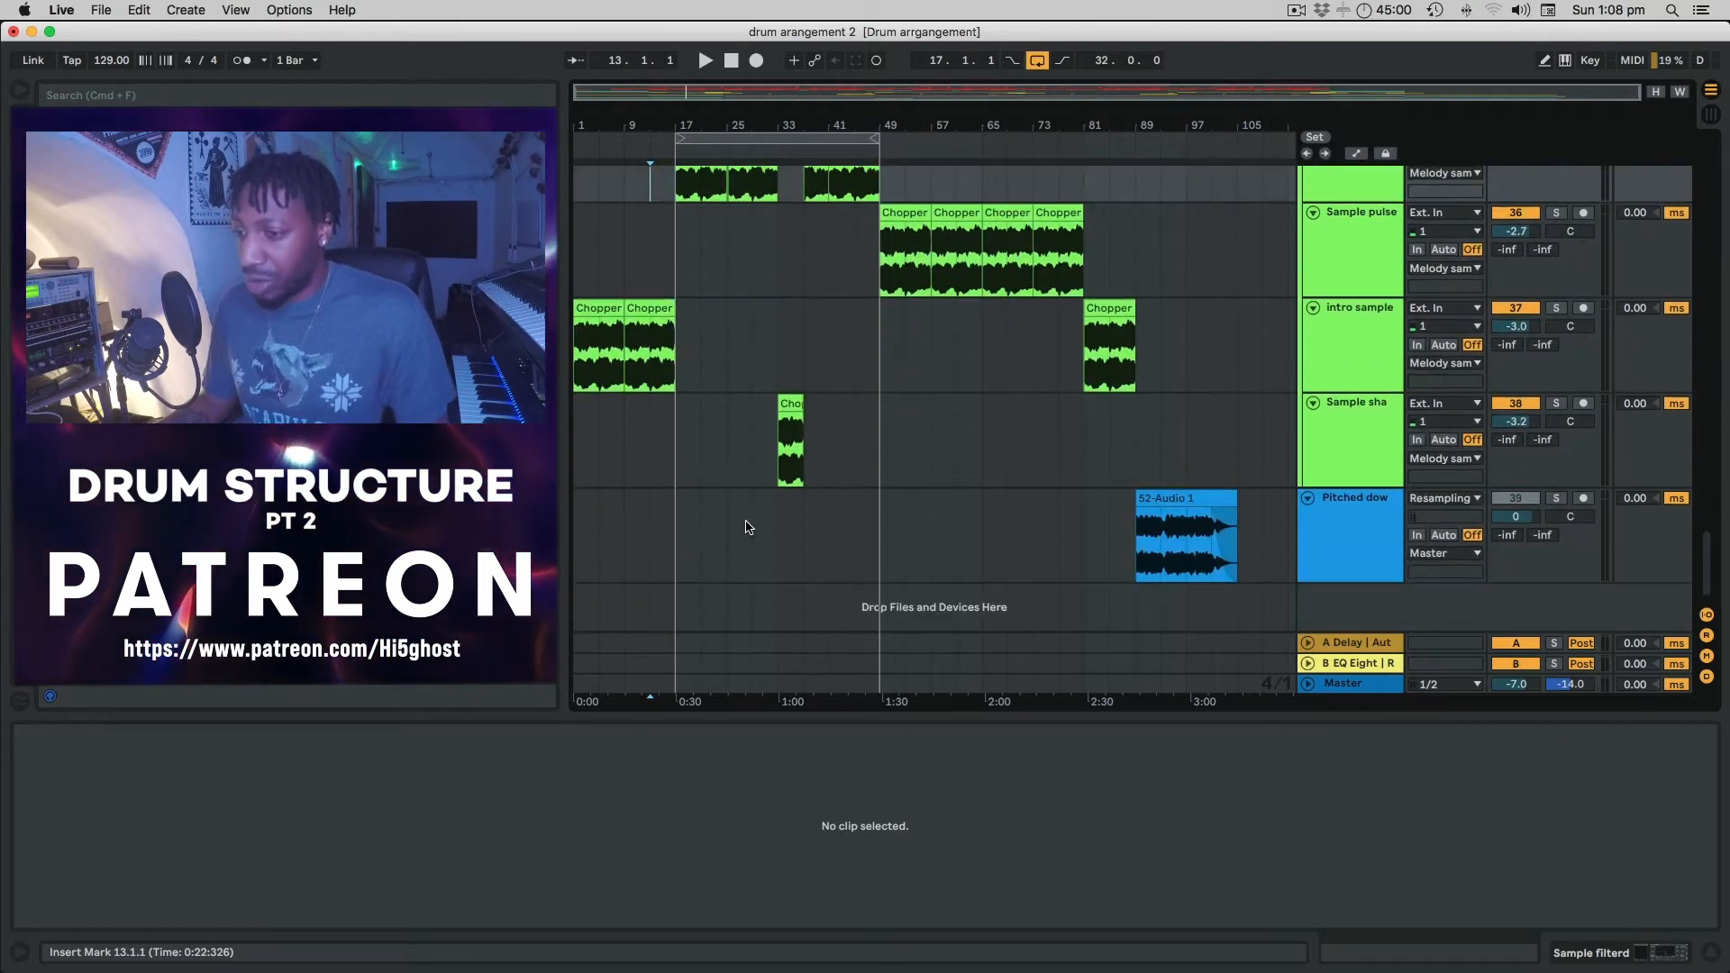
scroll(746, 527, up, 1)
scroll(746, 527, up, 1)
scroll(746, 527, up, 3)
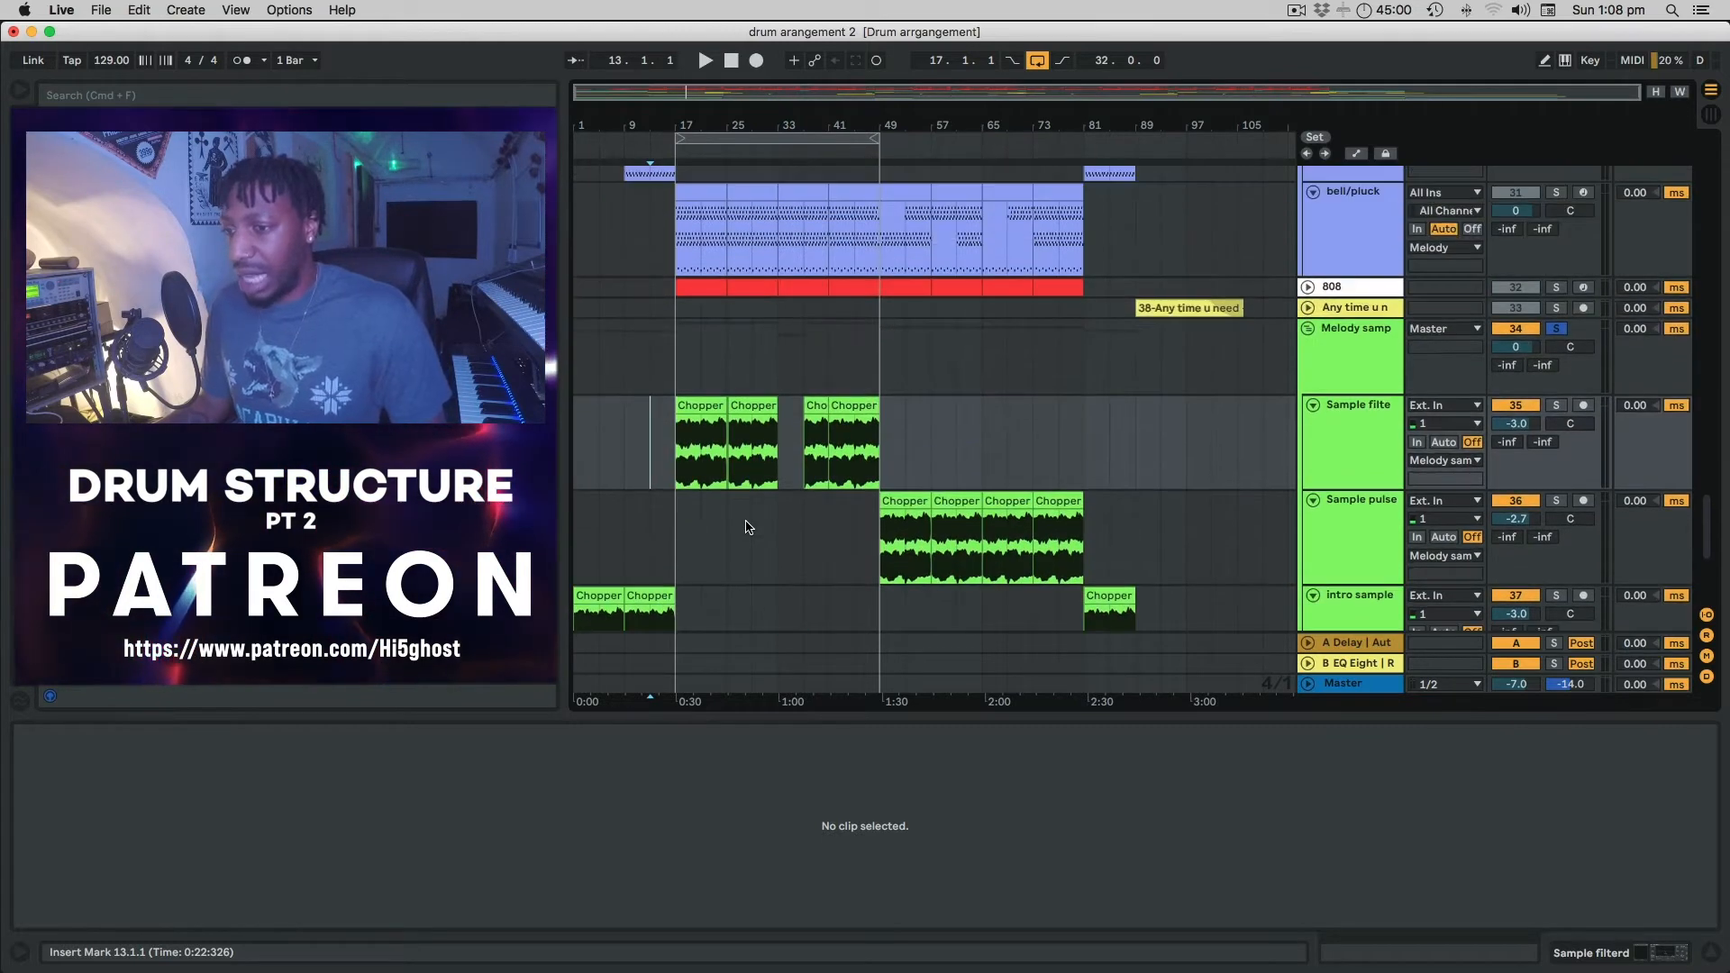
scroll(745, 527, down, 1)
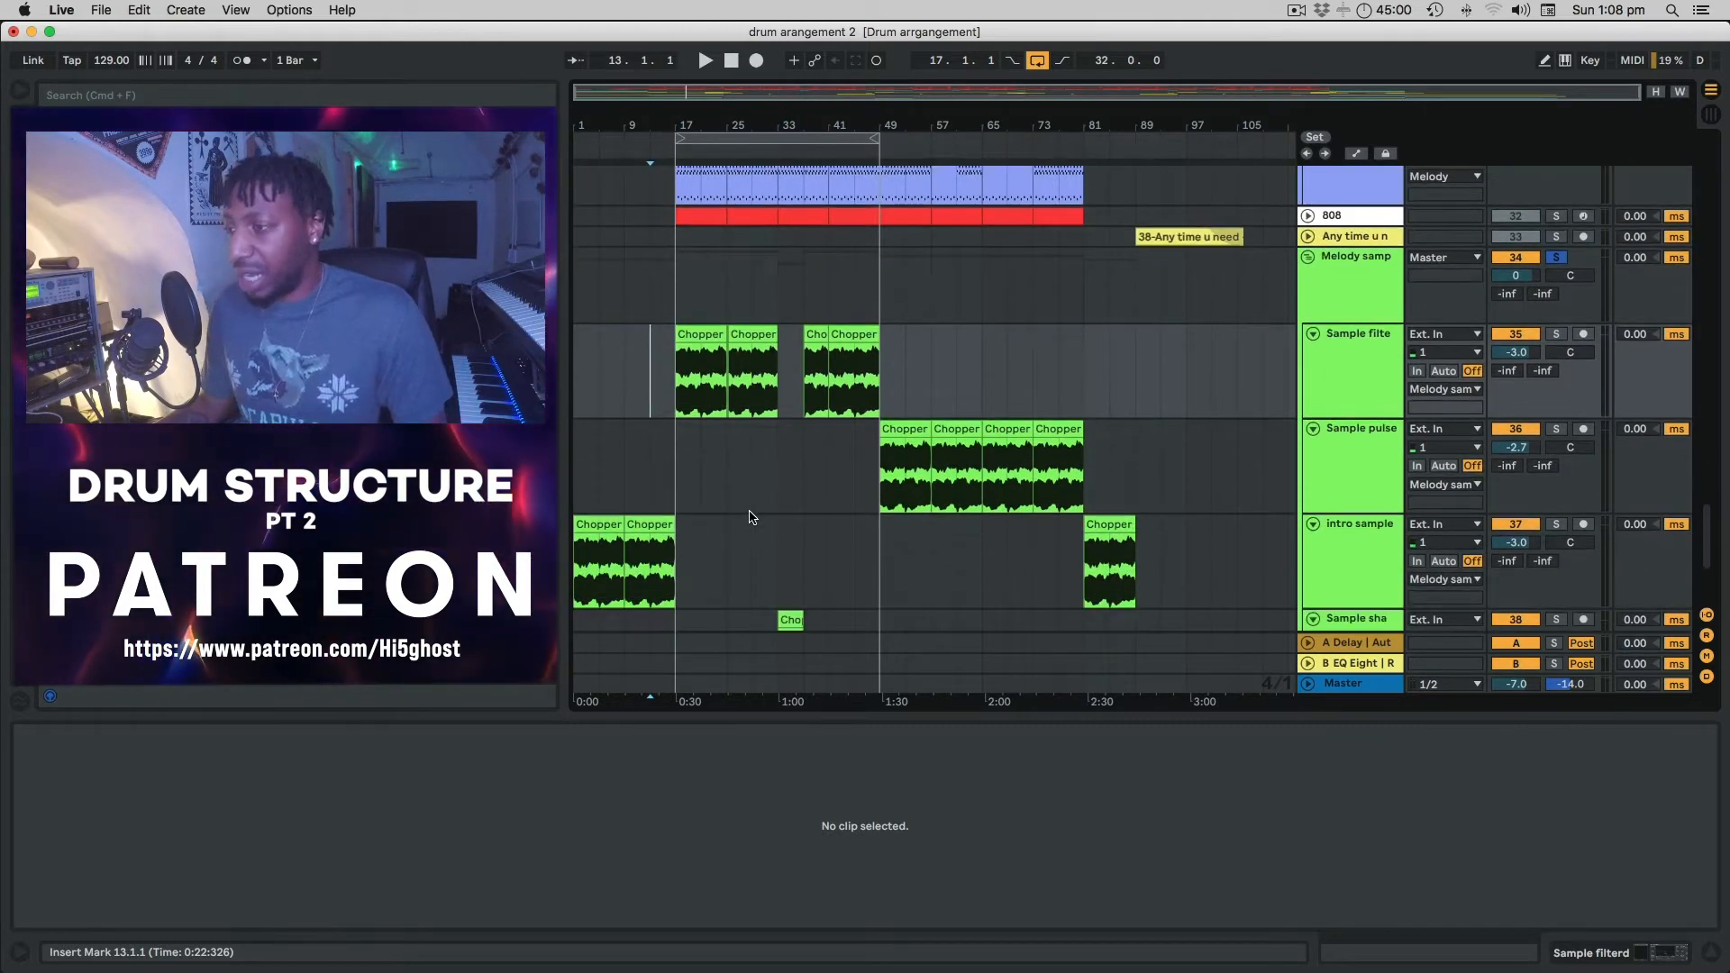
scroll(748, 510, up, 4)
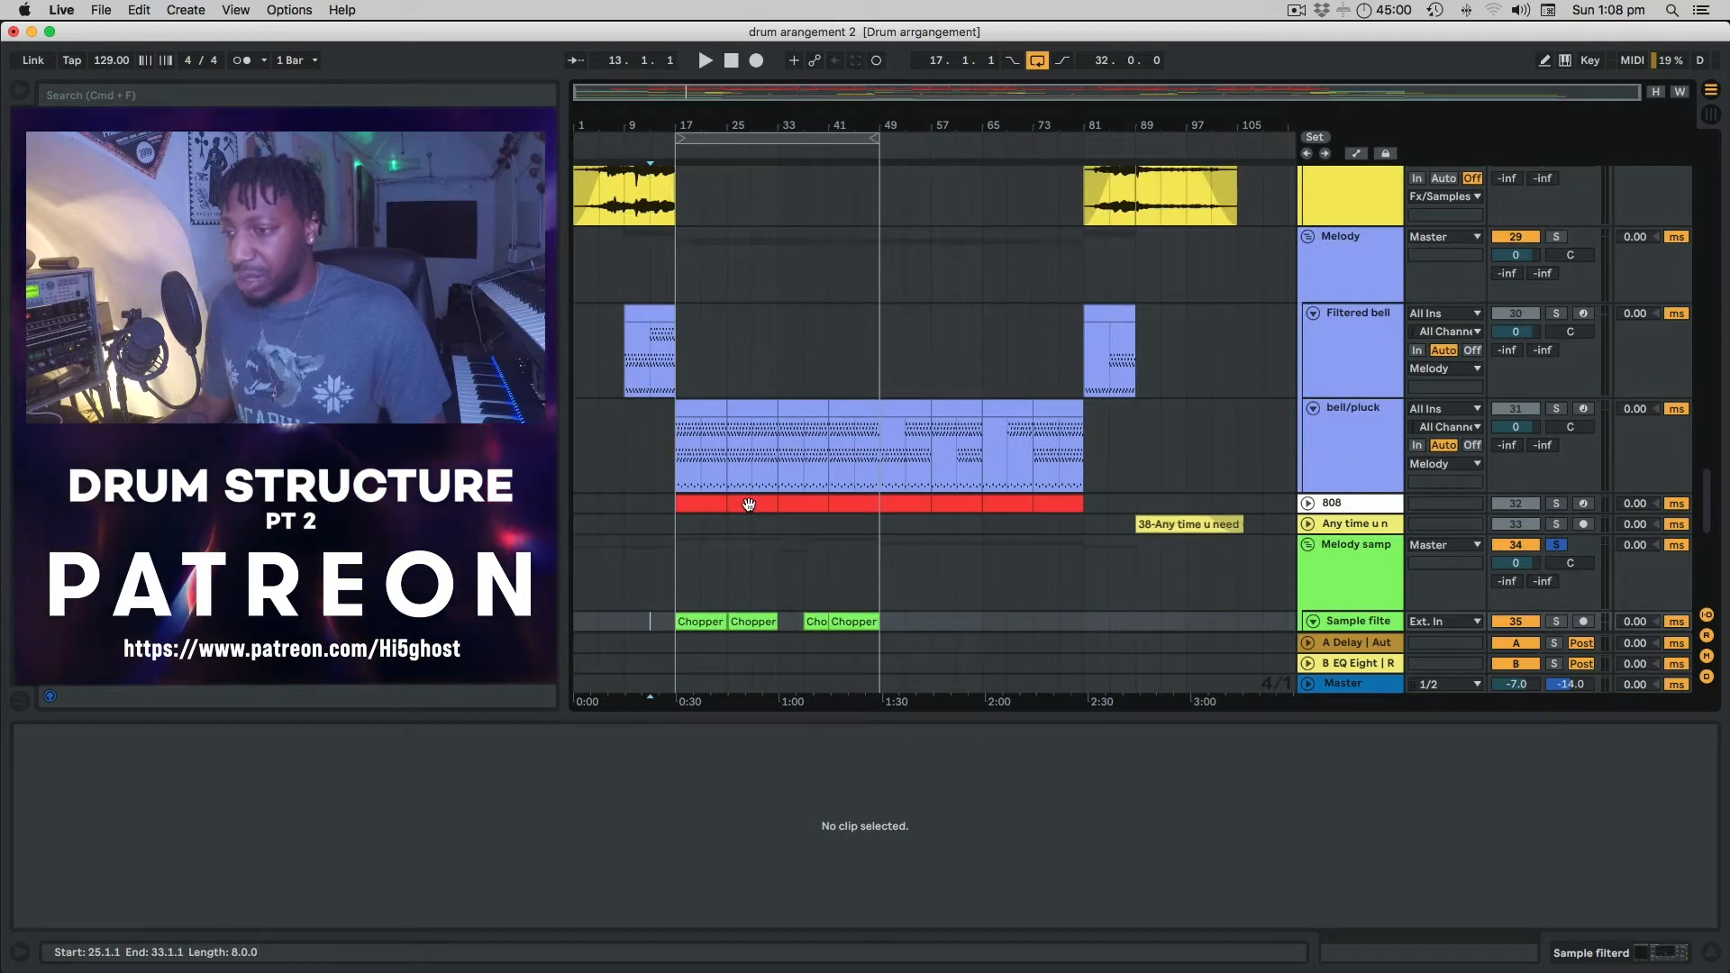
Play the bell/pluck clip from bar 17 with the Melody group soloed.
click(673, 450)
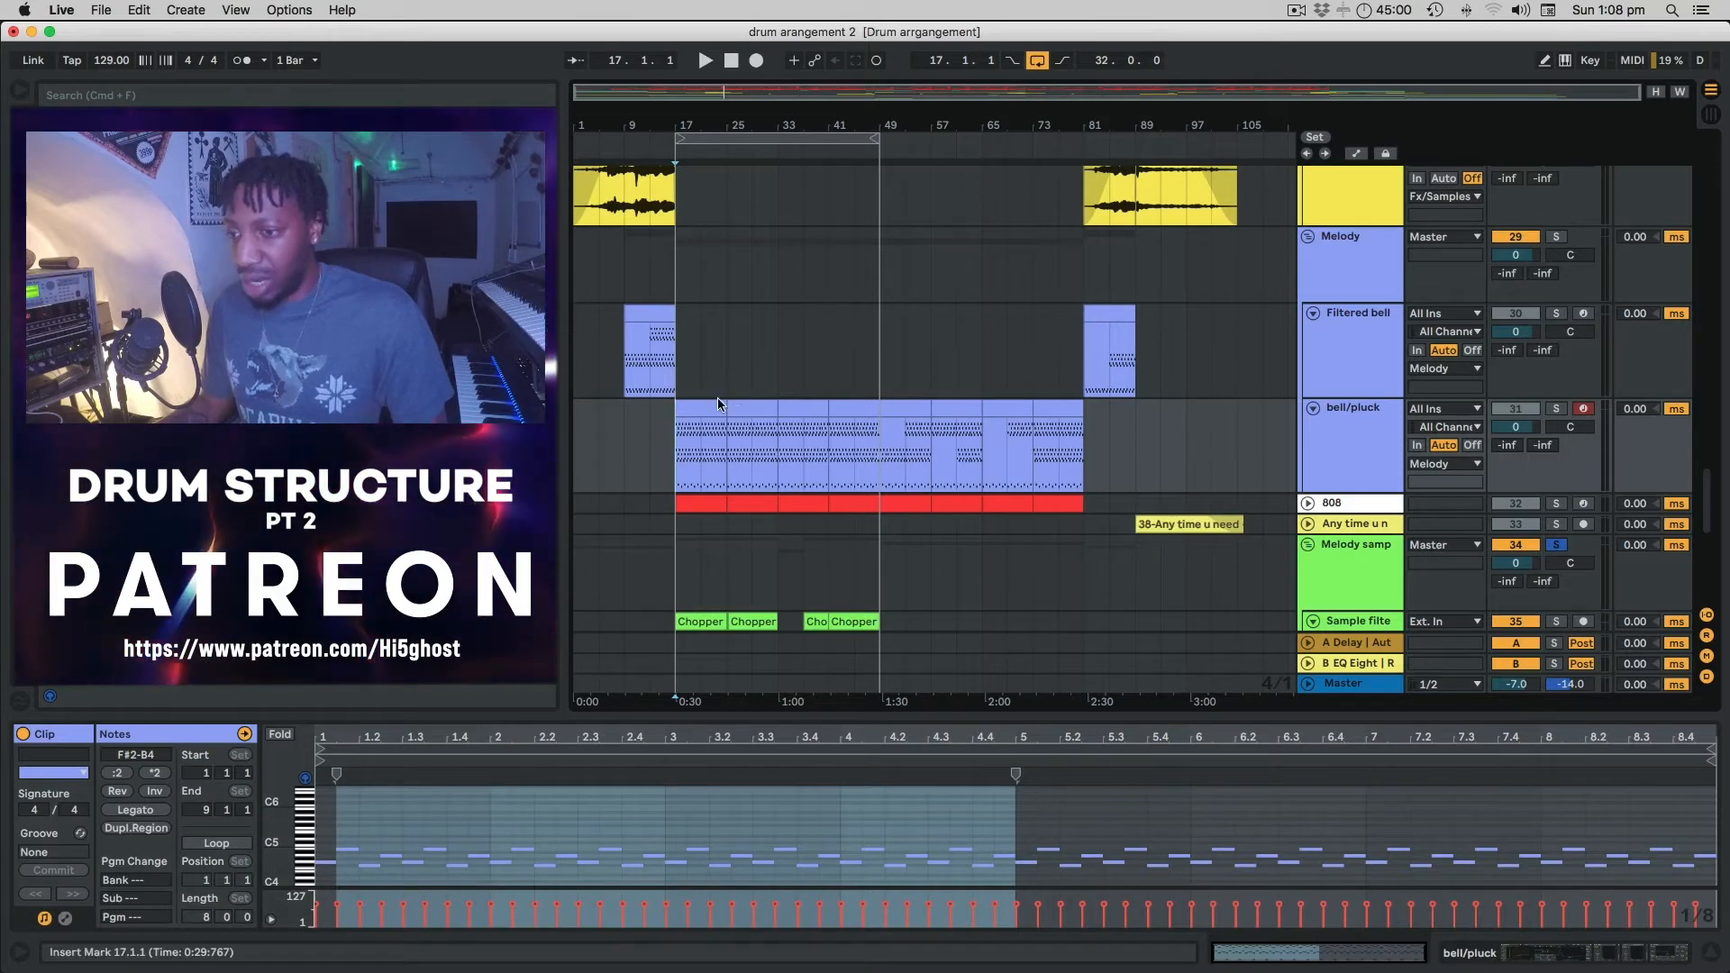
key(space)
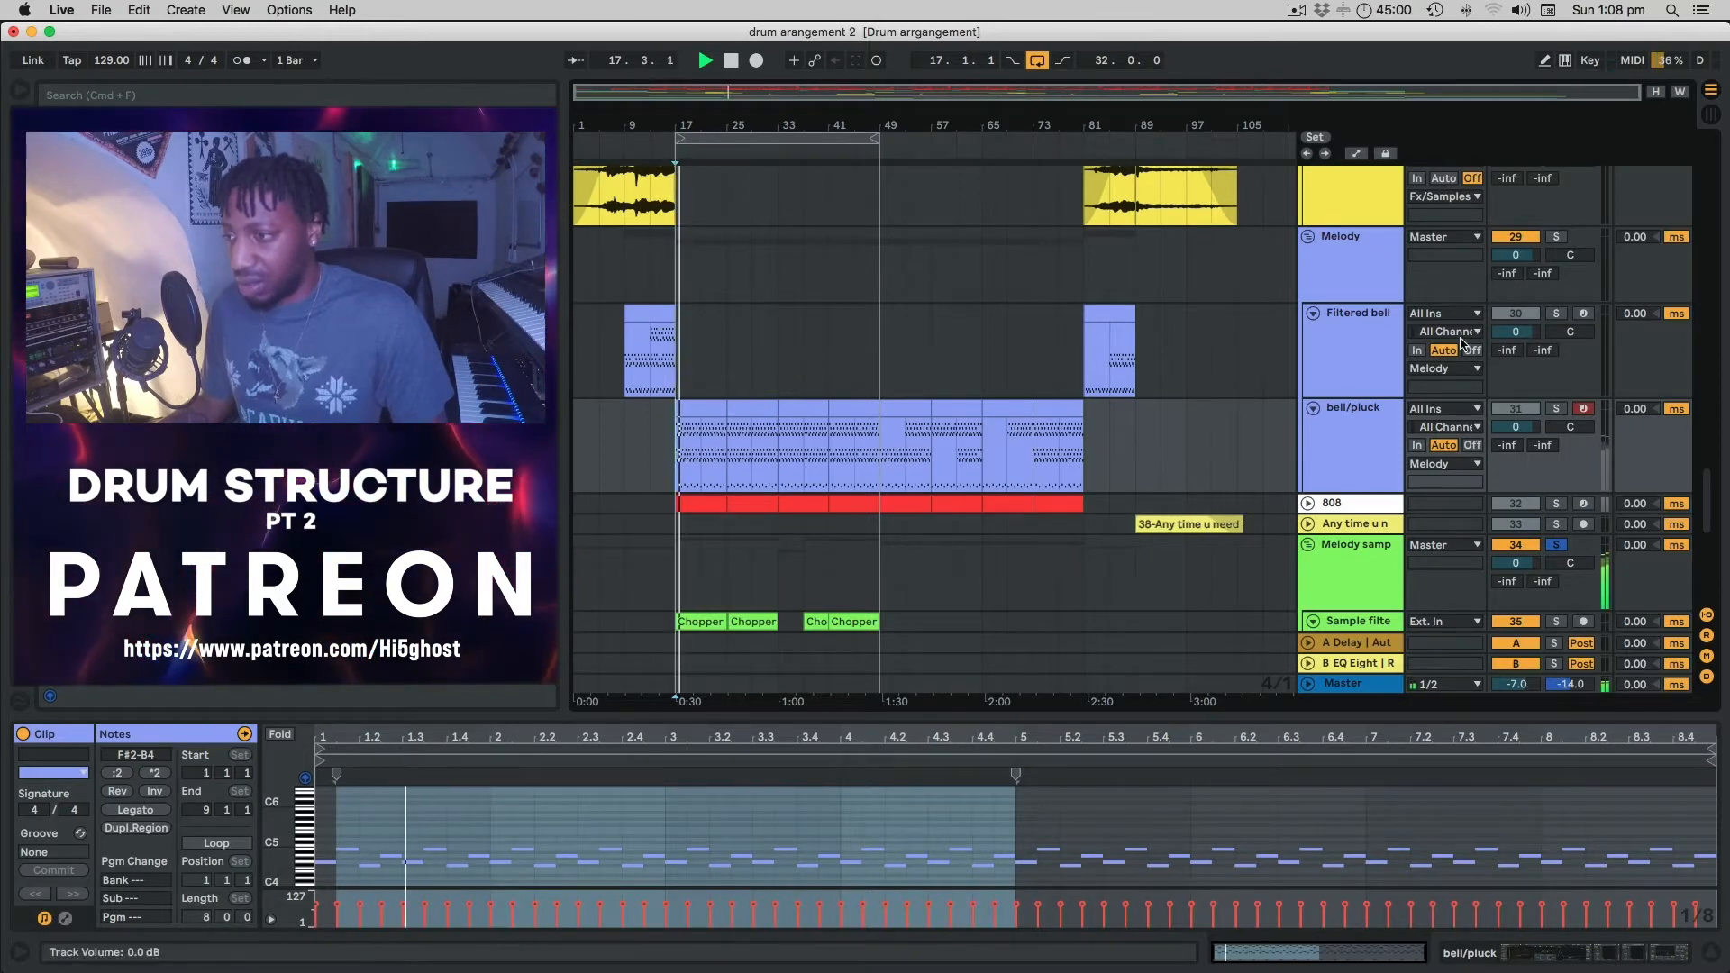
click(1554, 238)
scroll(790, 357, up, 5)
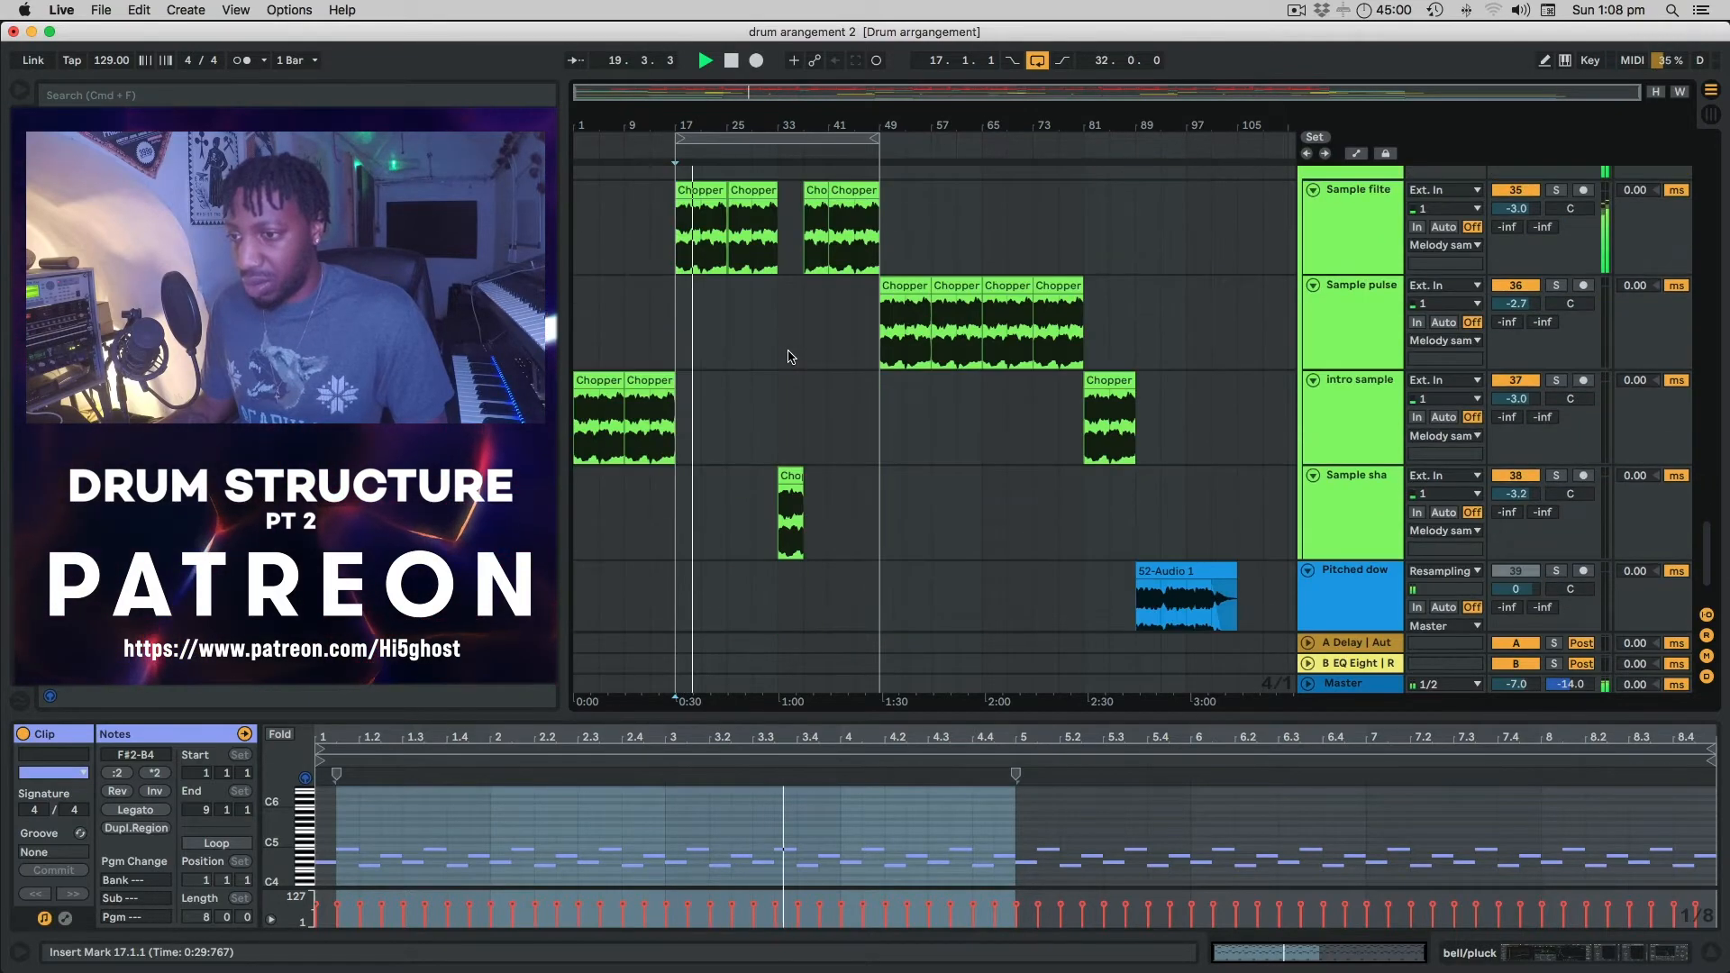
scroll(790, 357, down, 5)
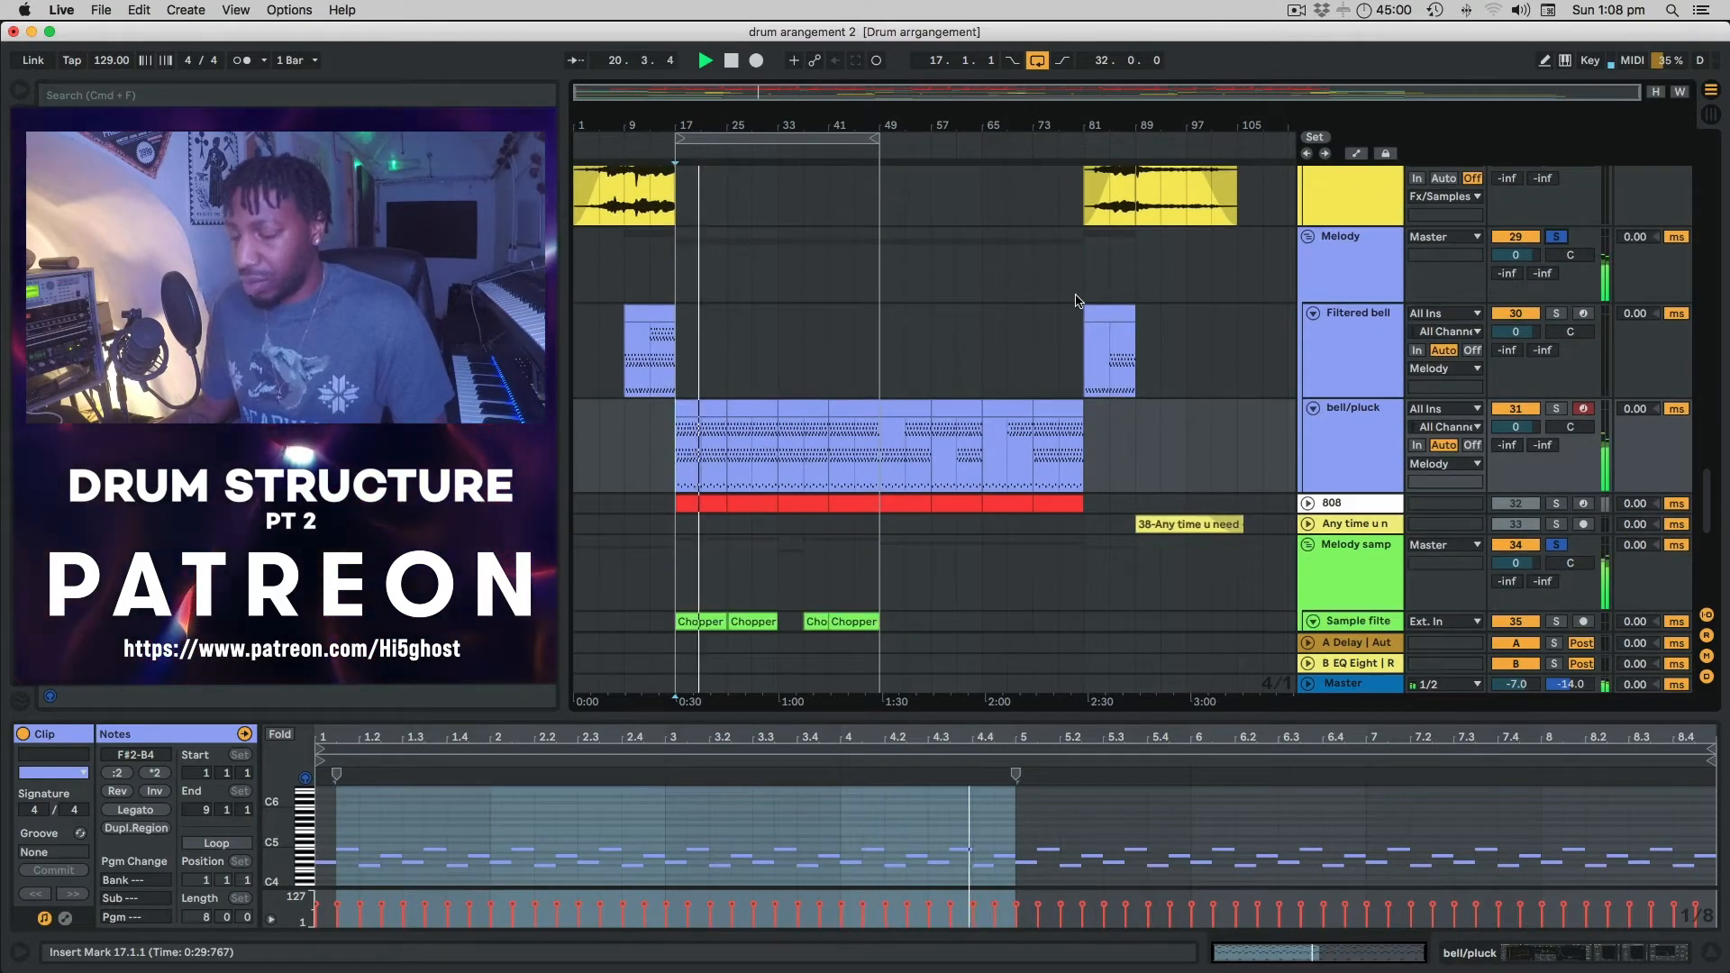
key(space)
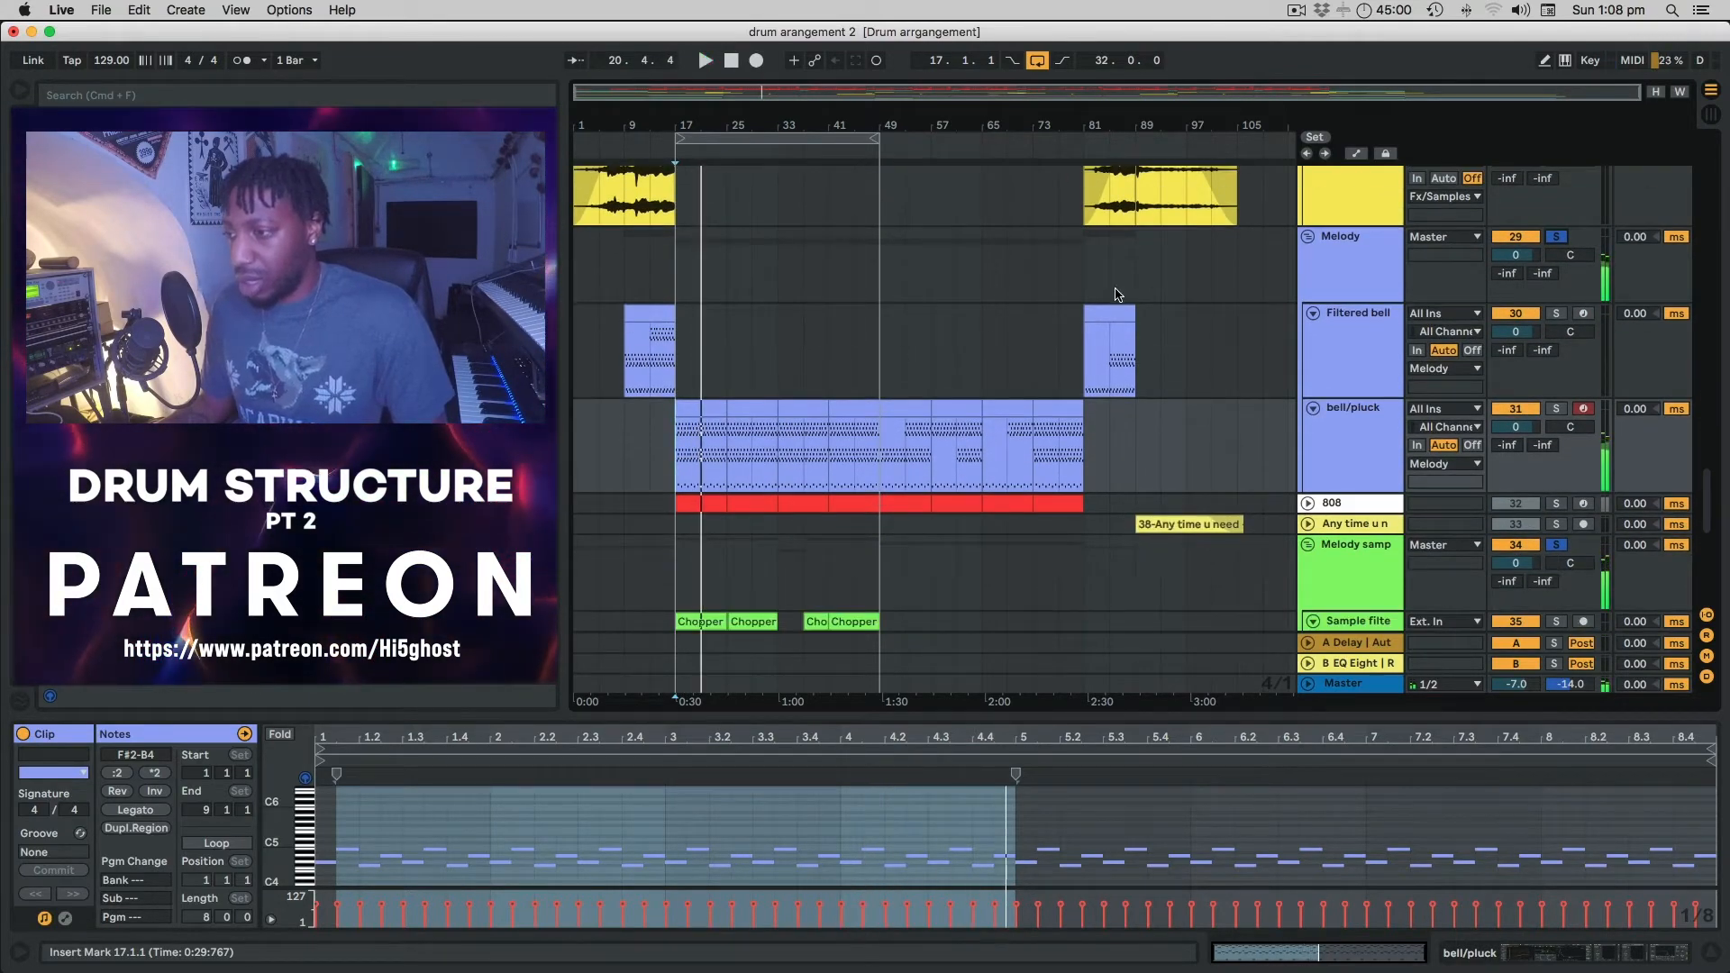
Unsolo, replay from bar 17, and show the bell/pluck track's device chain.
click(1561, 237)
click(675, 427)
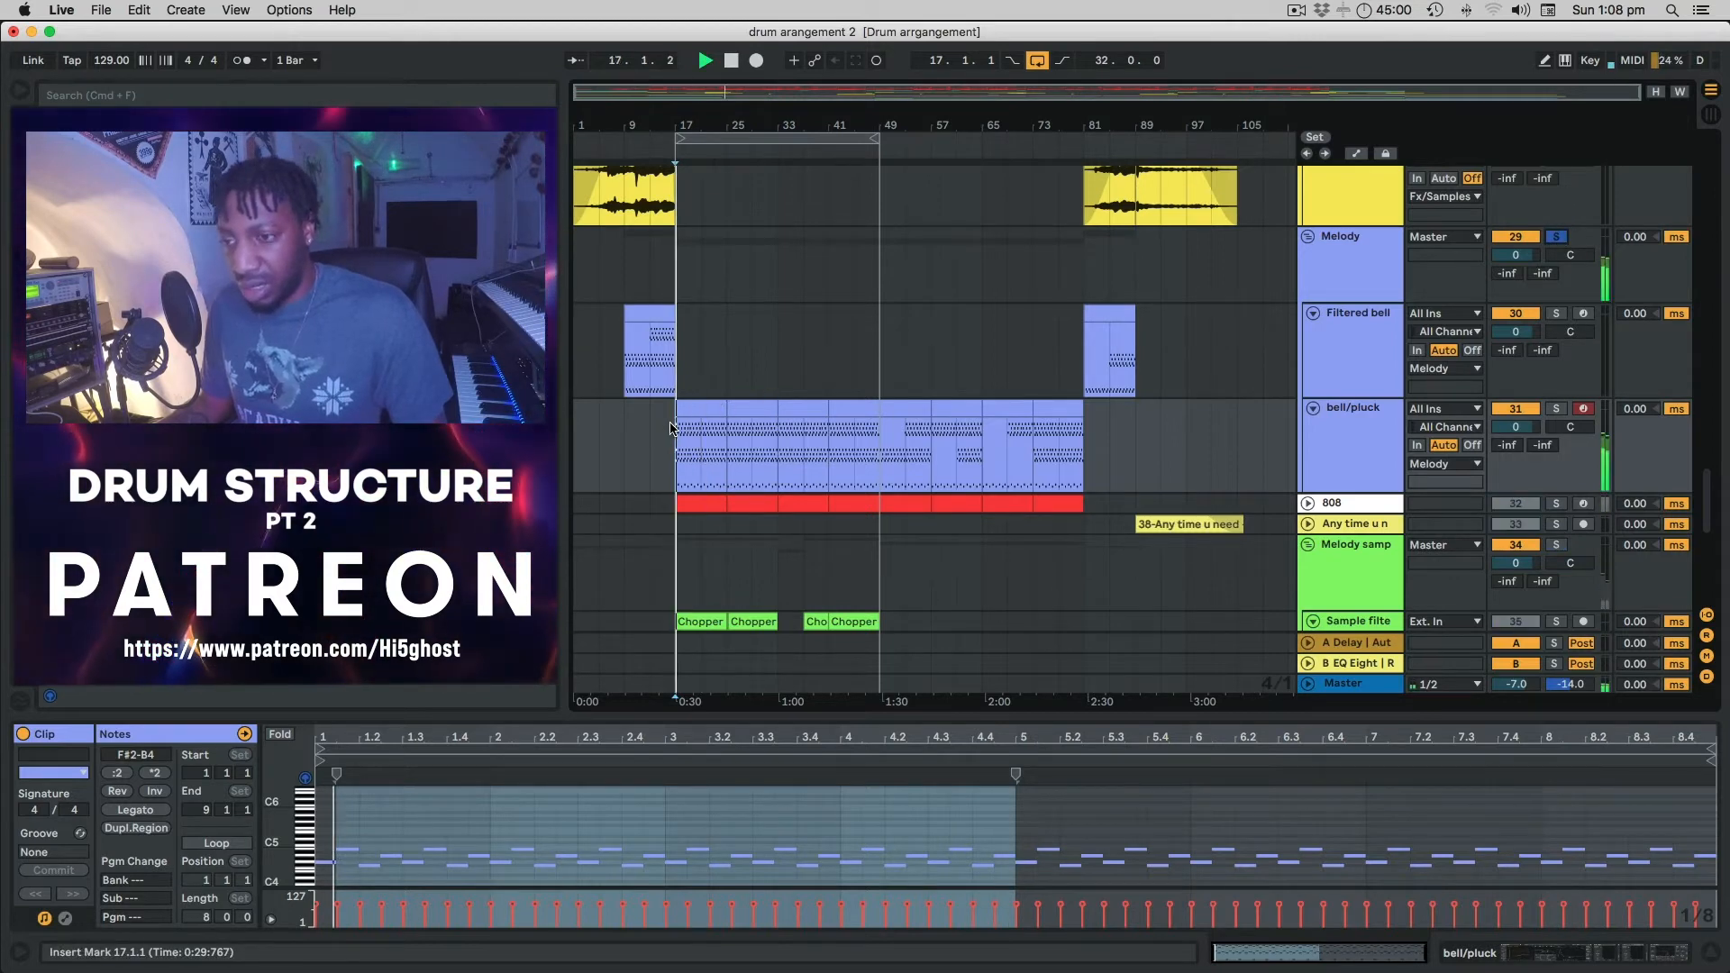
key(space)
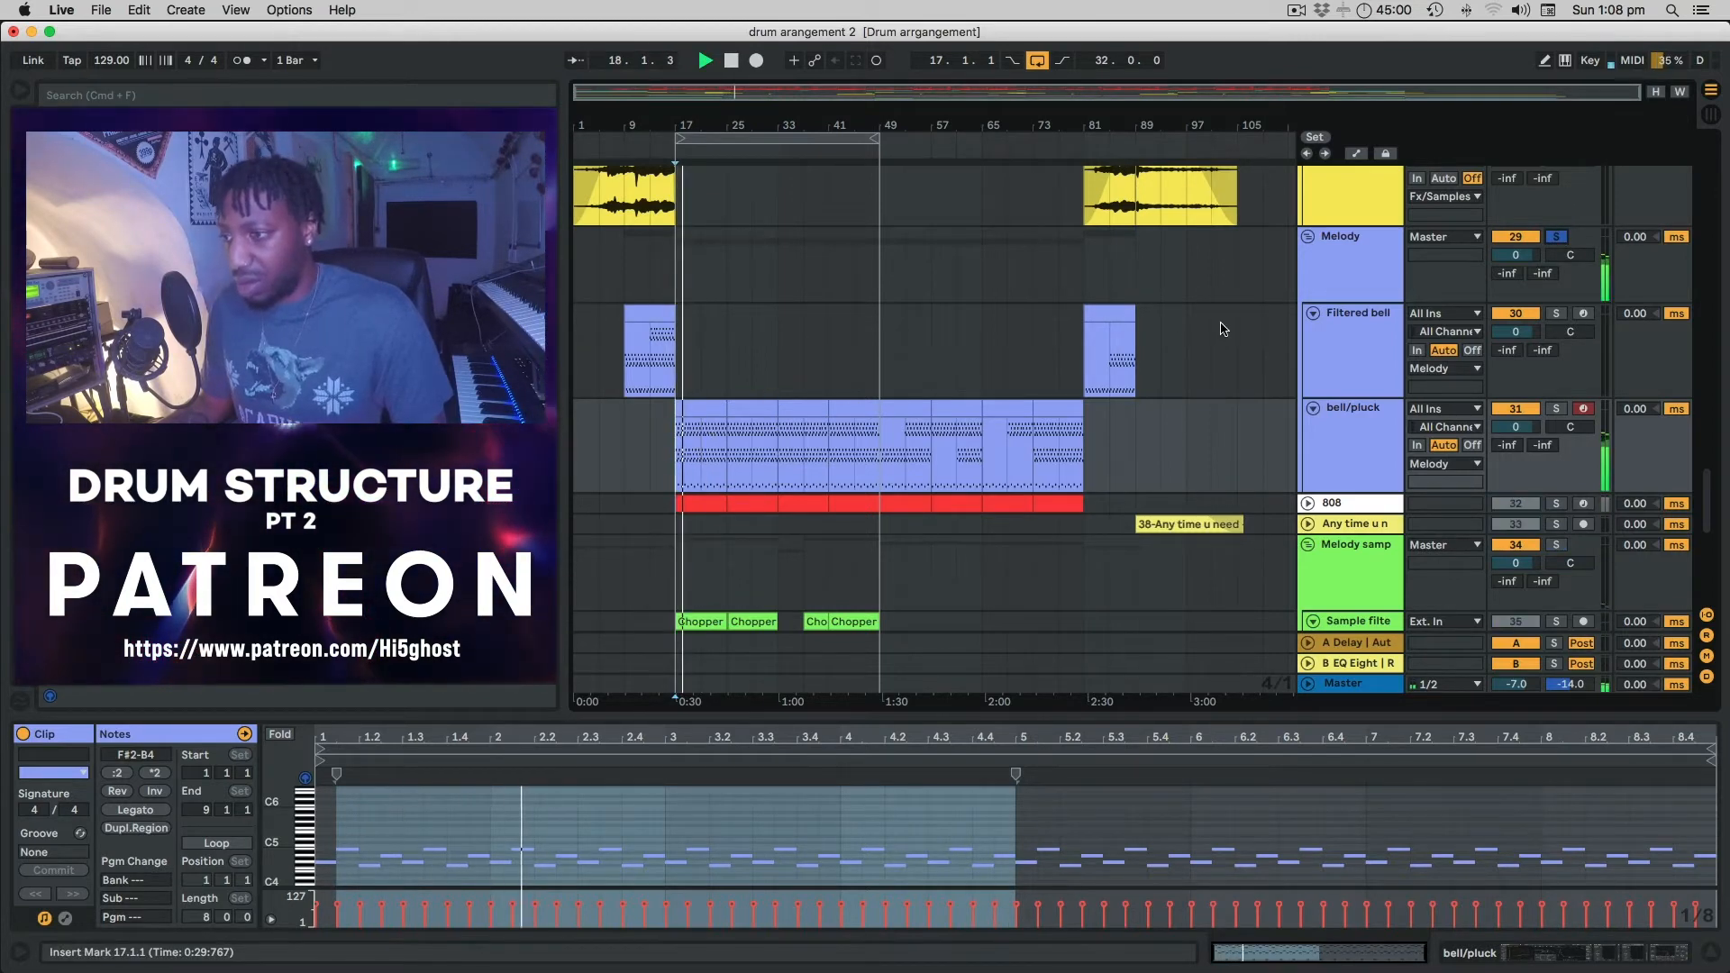
click(1349, 258)
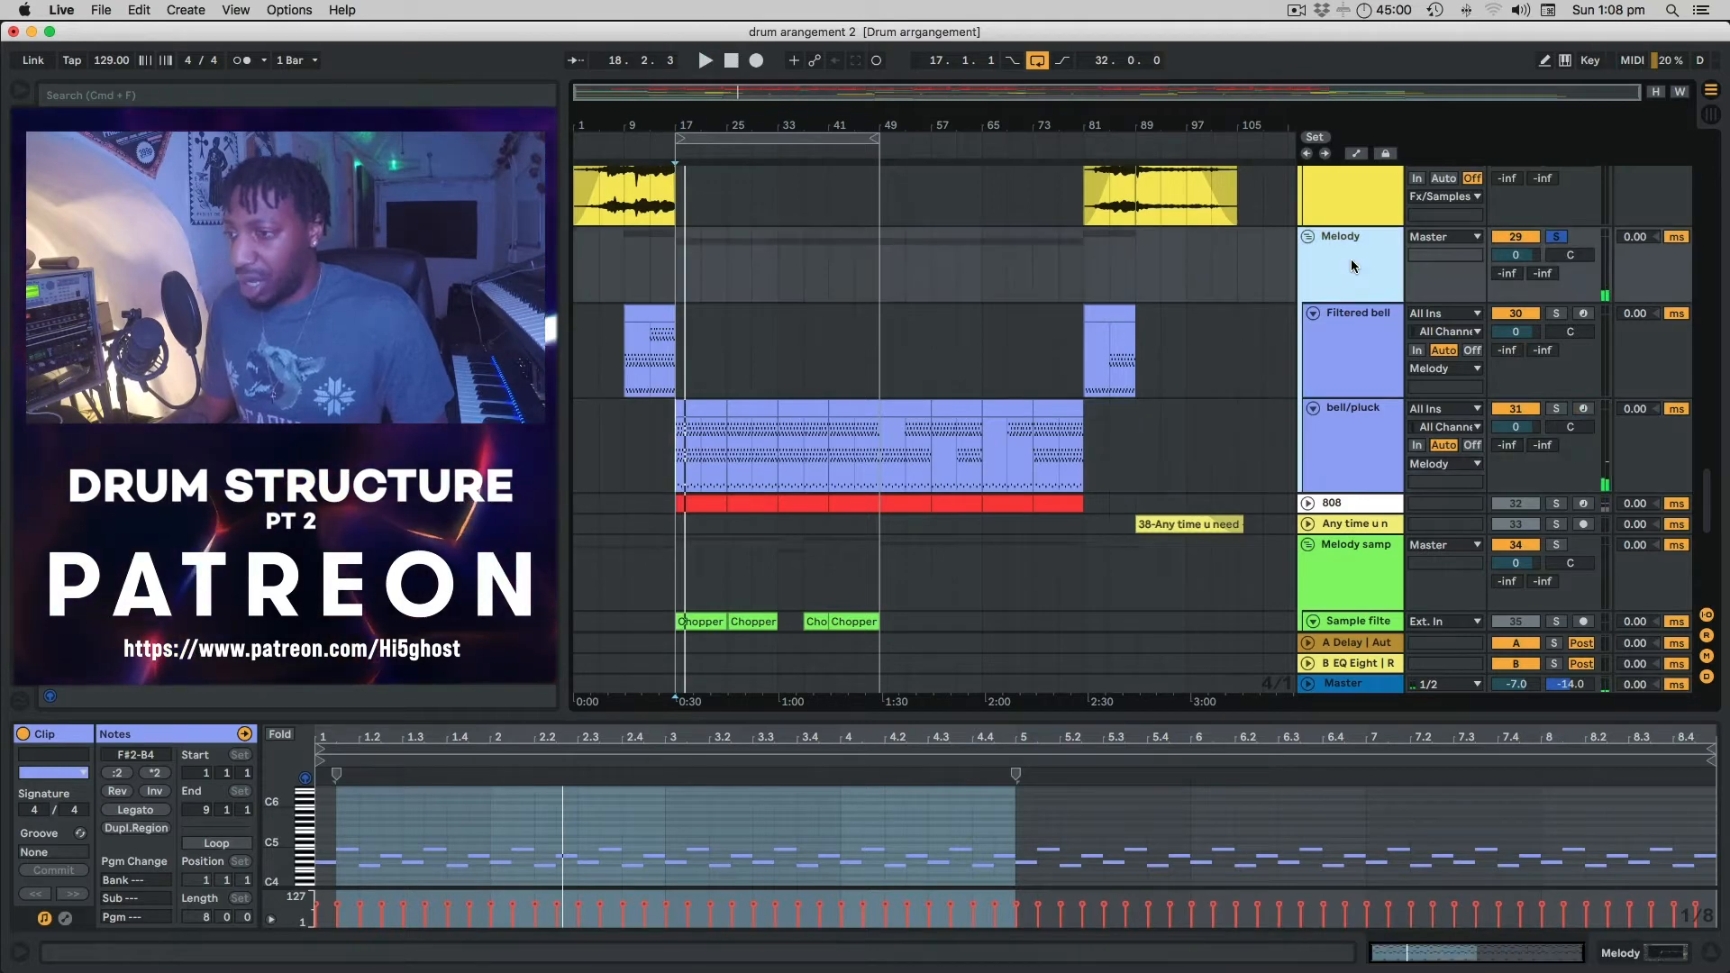
click(1348, 425)
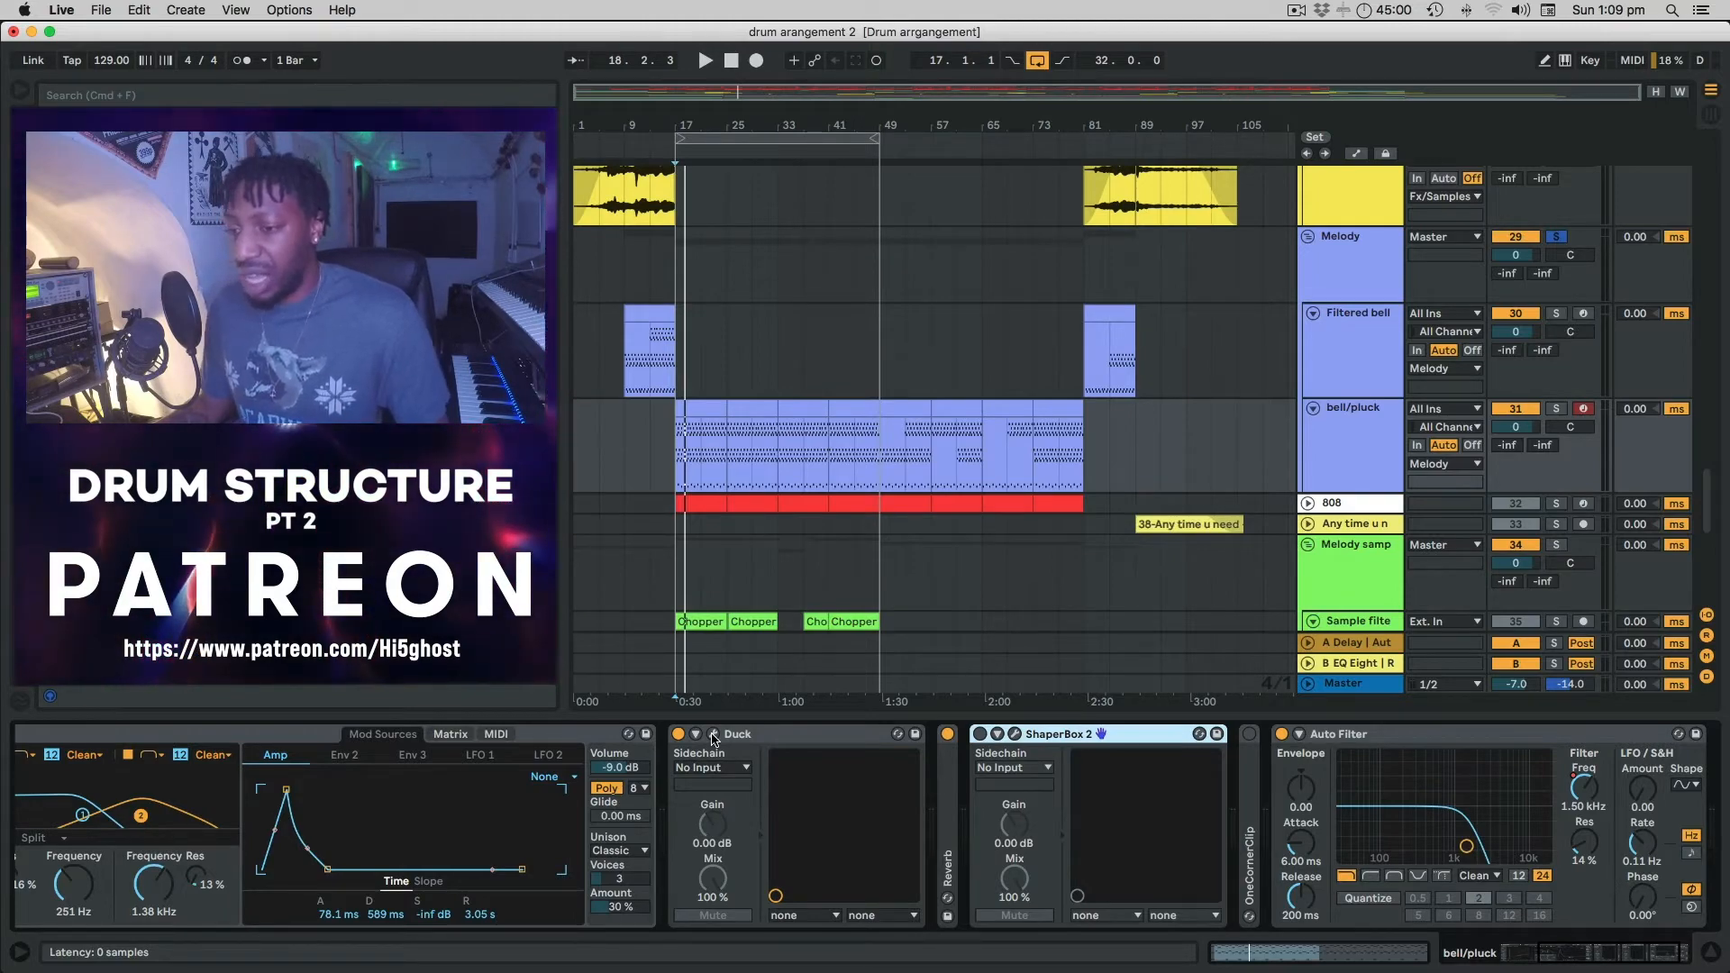
Open the Duck editor and compare the bell/pluck sound with Duck off and on from bar 17.
click(712, 734)
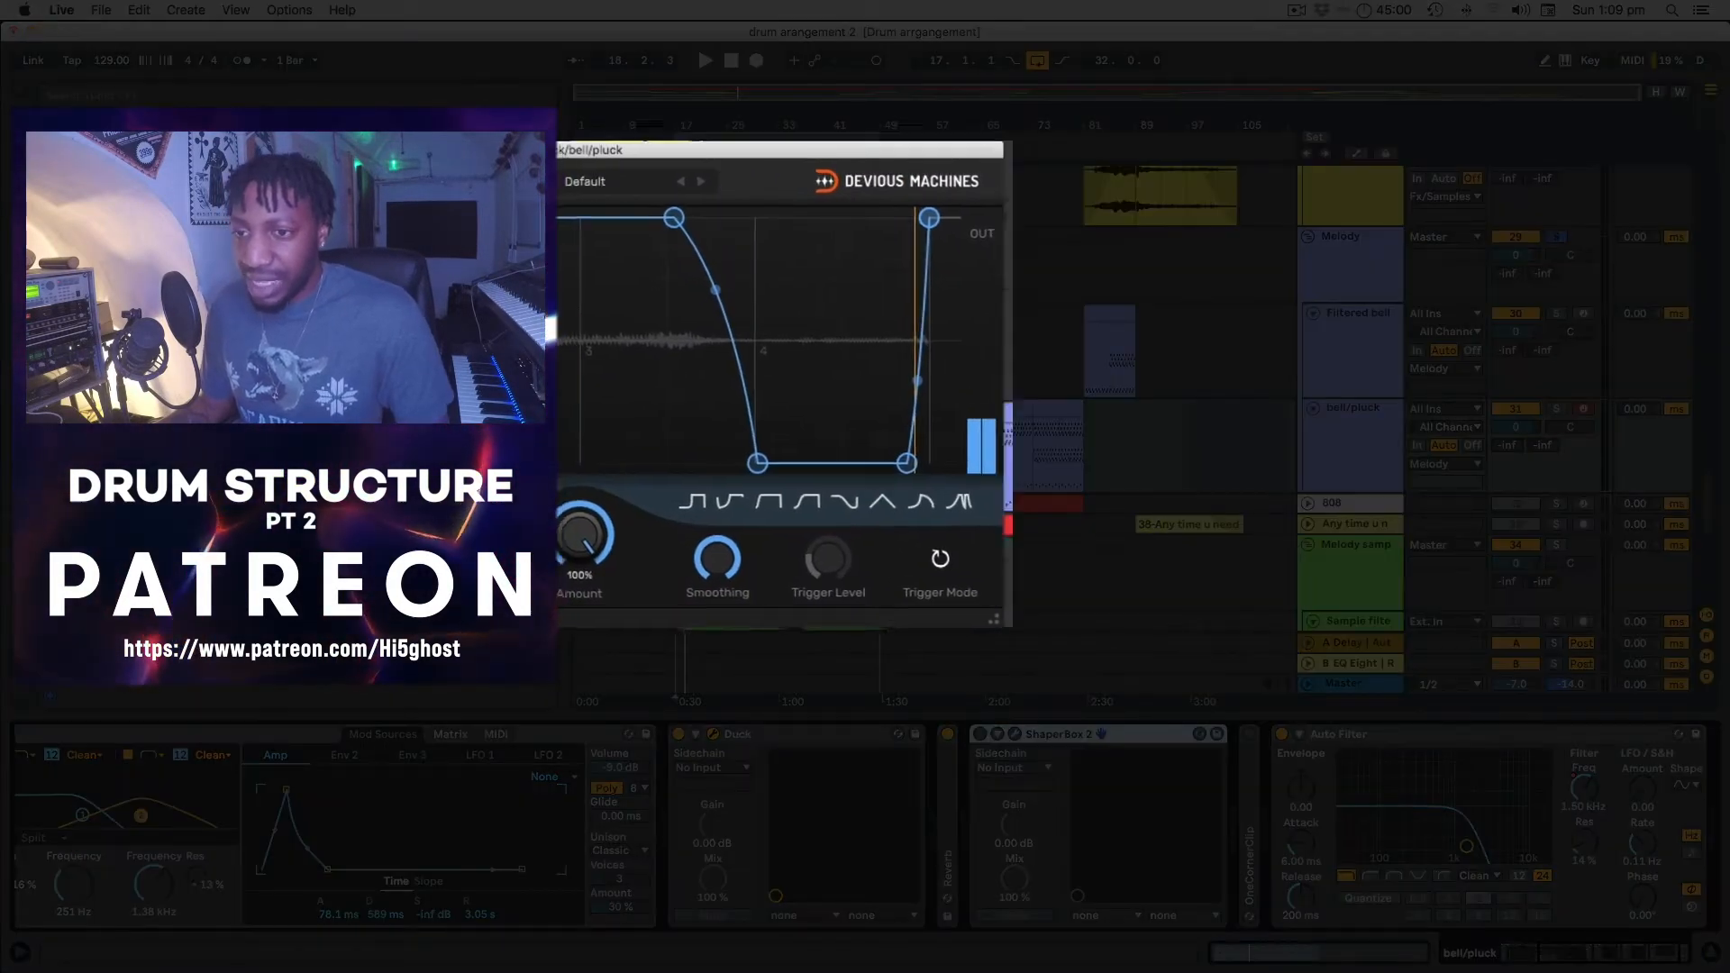
drag(522, 149, 985, 157)
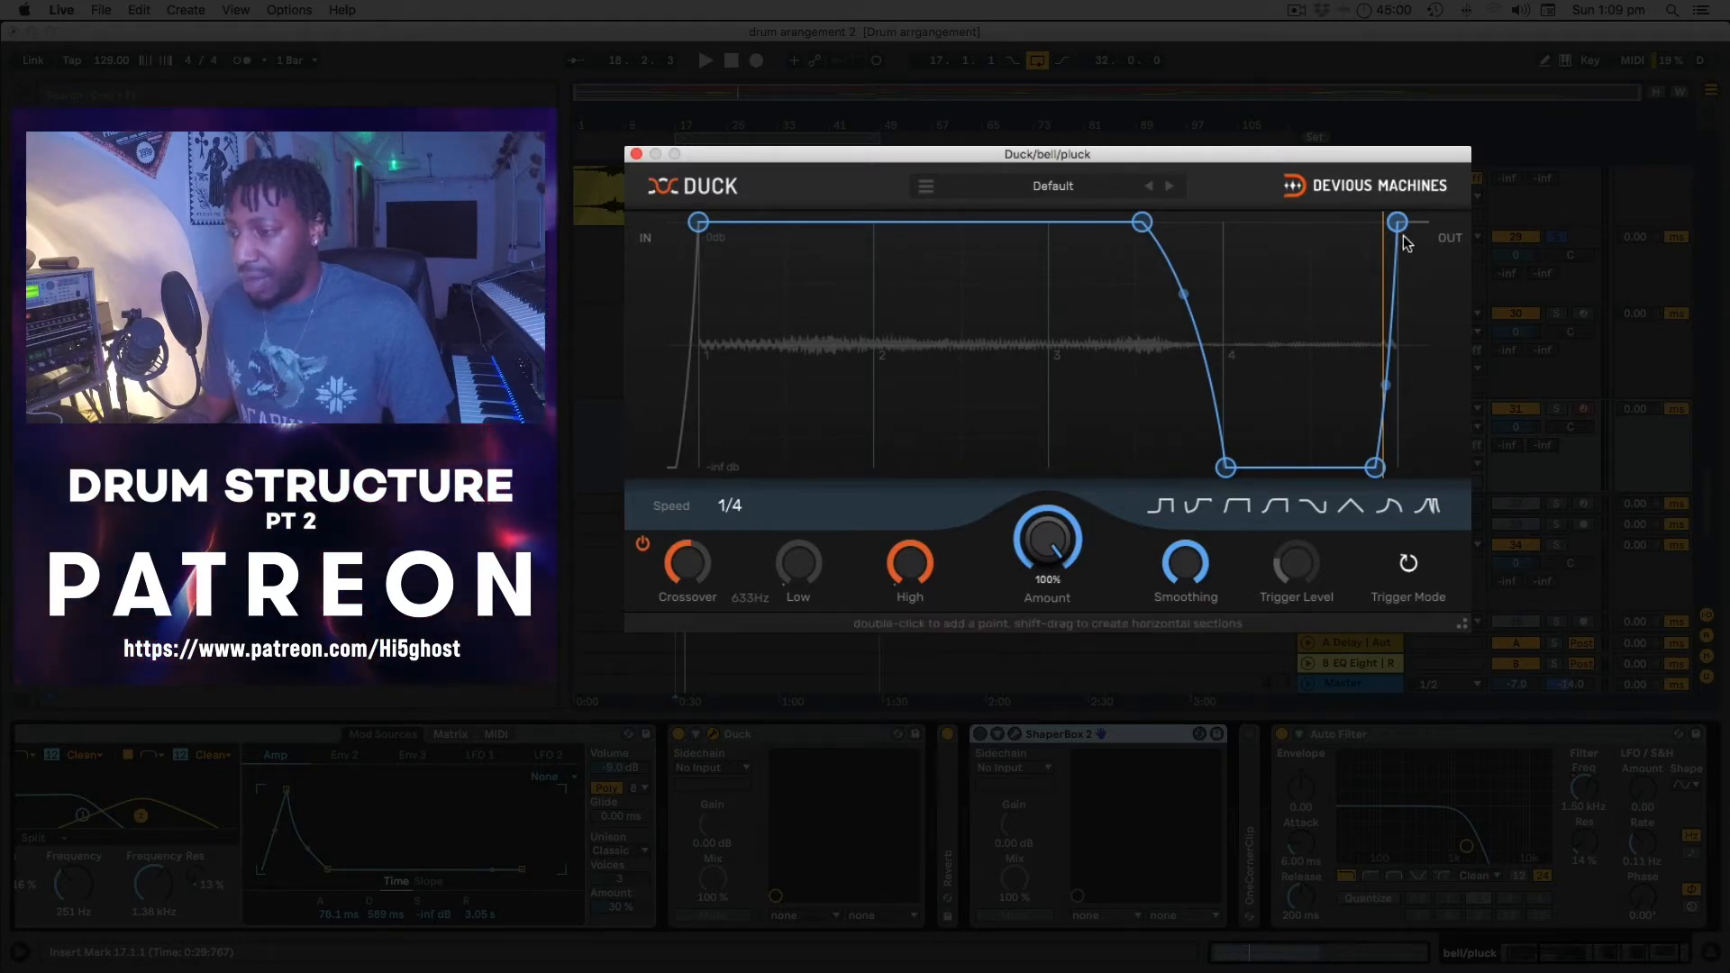
key(space)
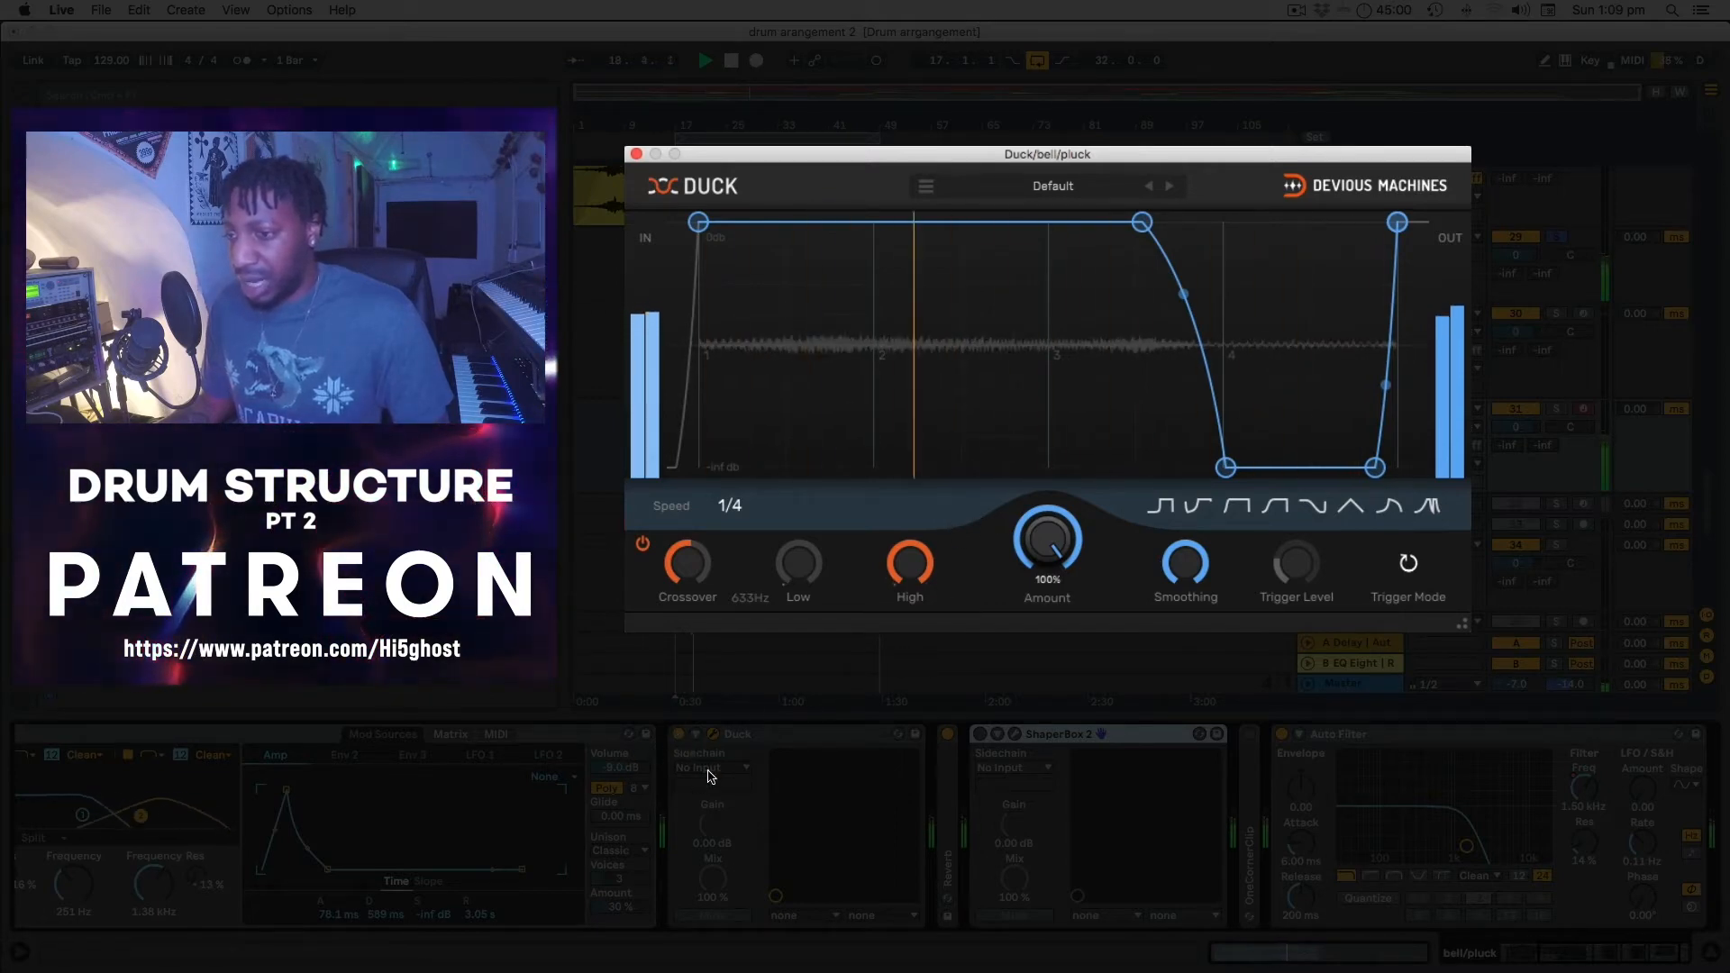
click(678, 734)
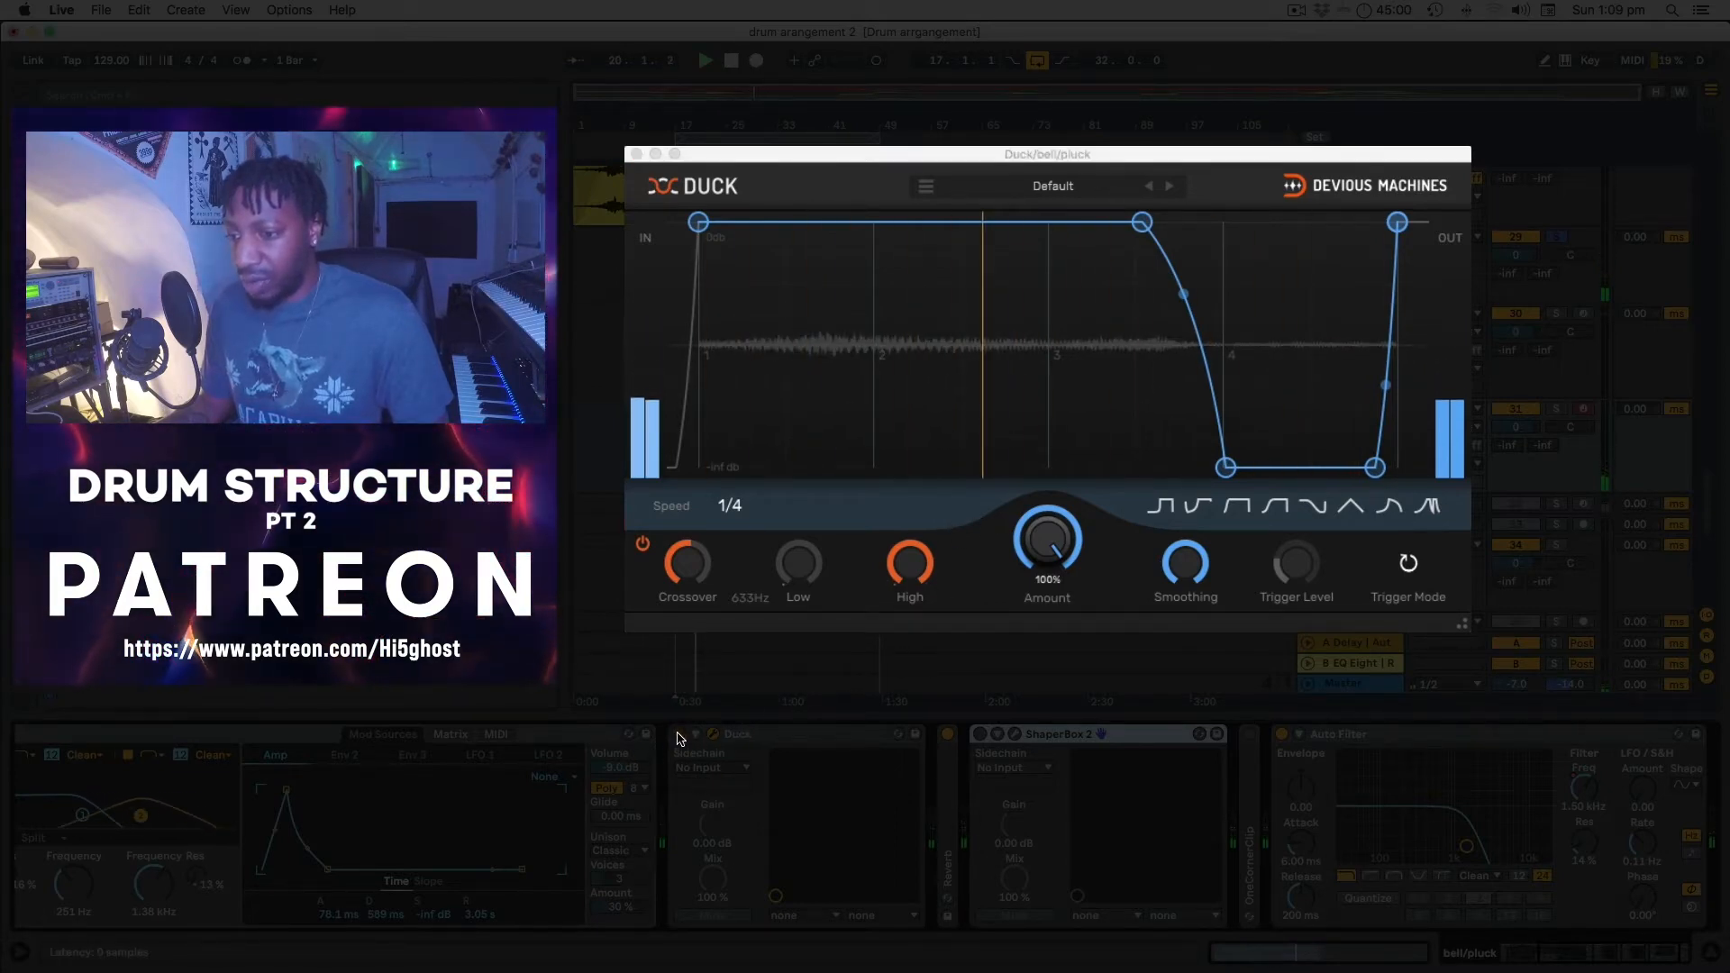
key(space)
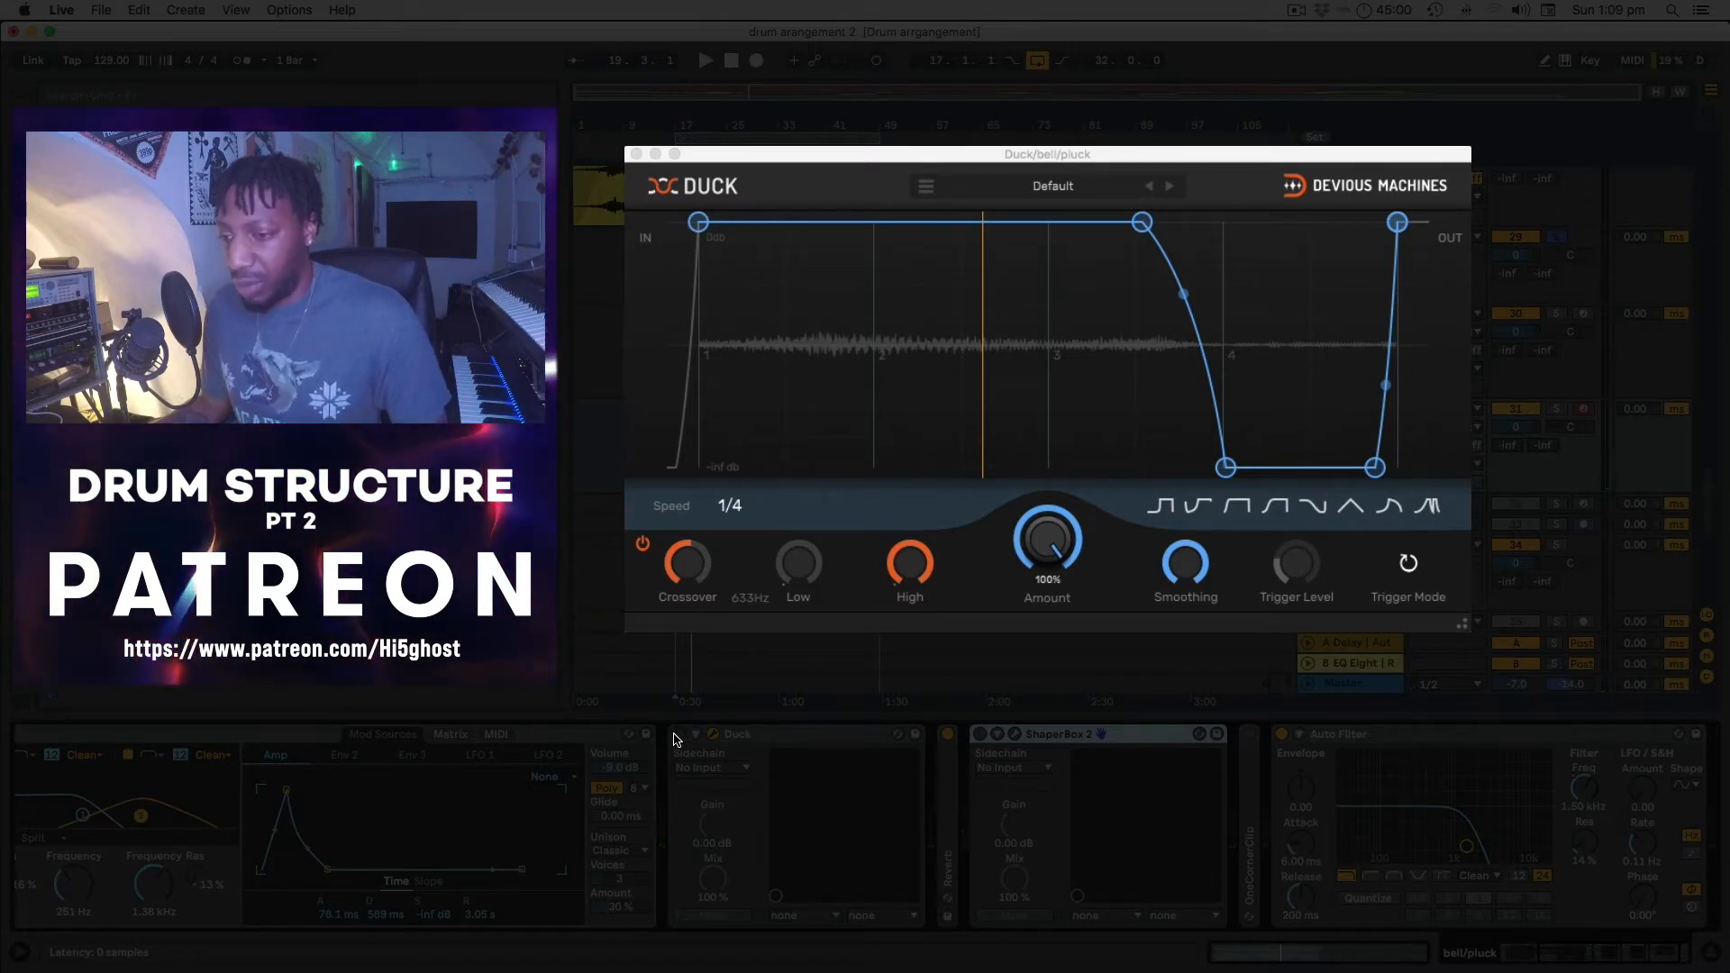
click(678, 734)
key(space)
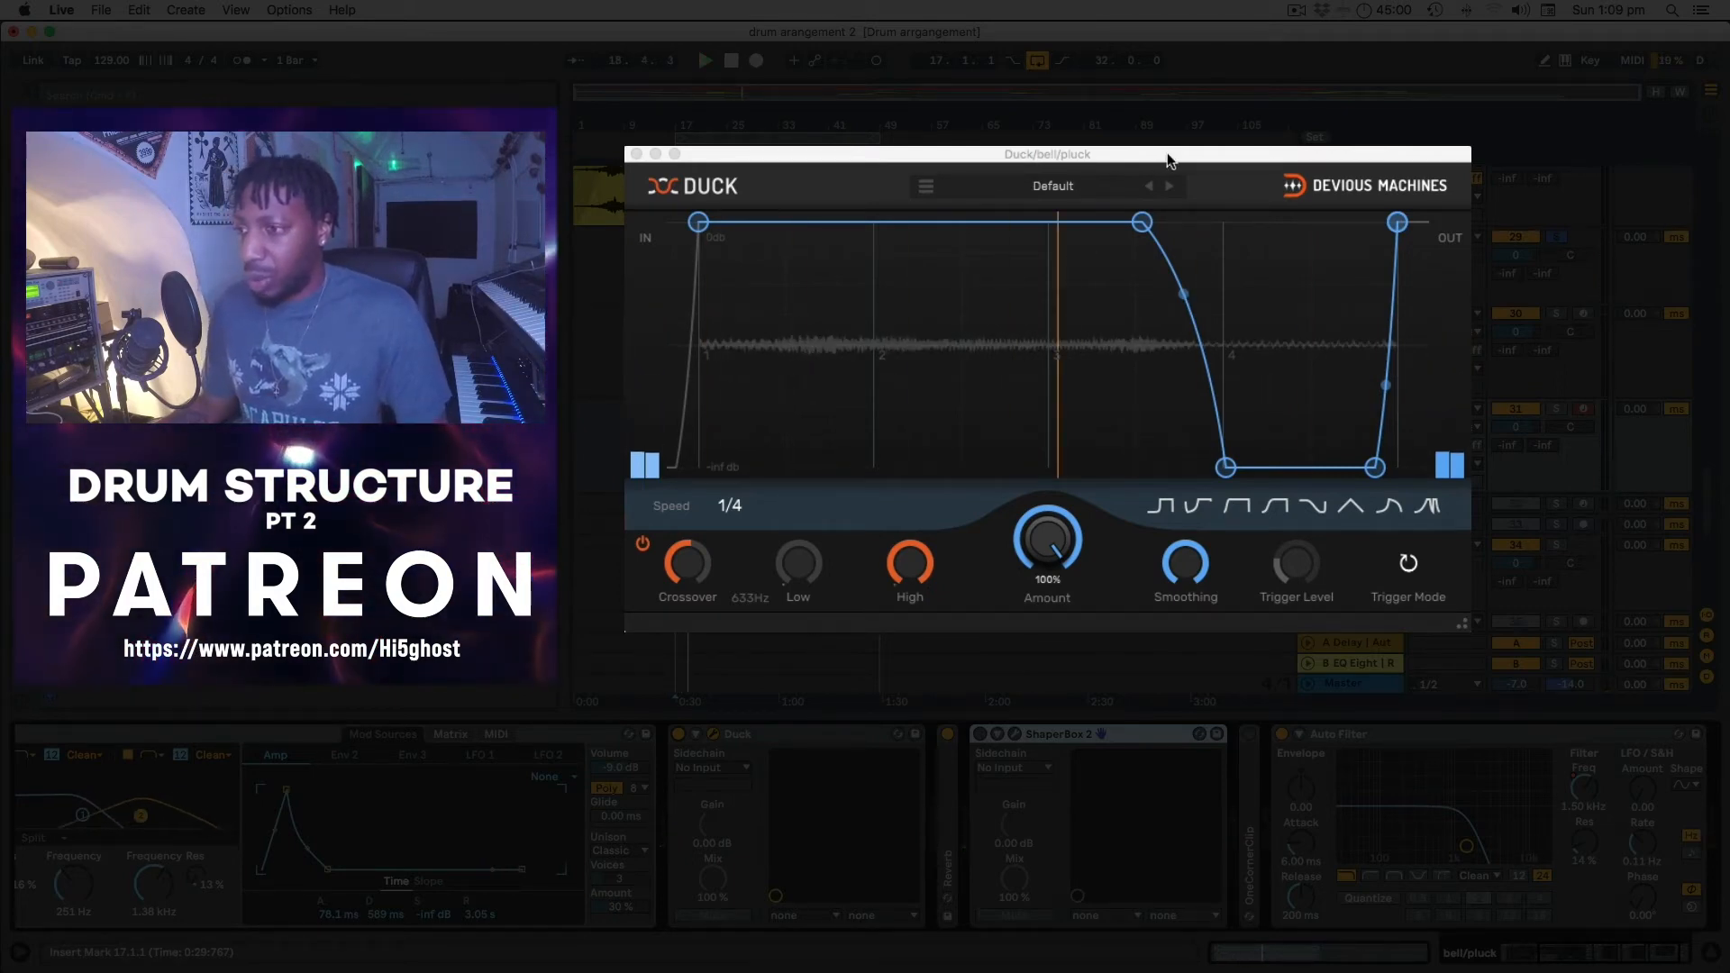
Reposition the Duck window and lower its crossover from 633Hz to 615Hz, then play.
drag(1165, 153, 1018, 188)
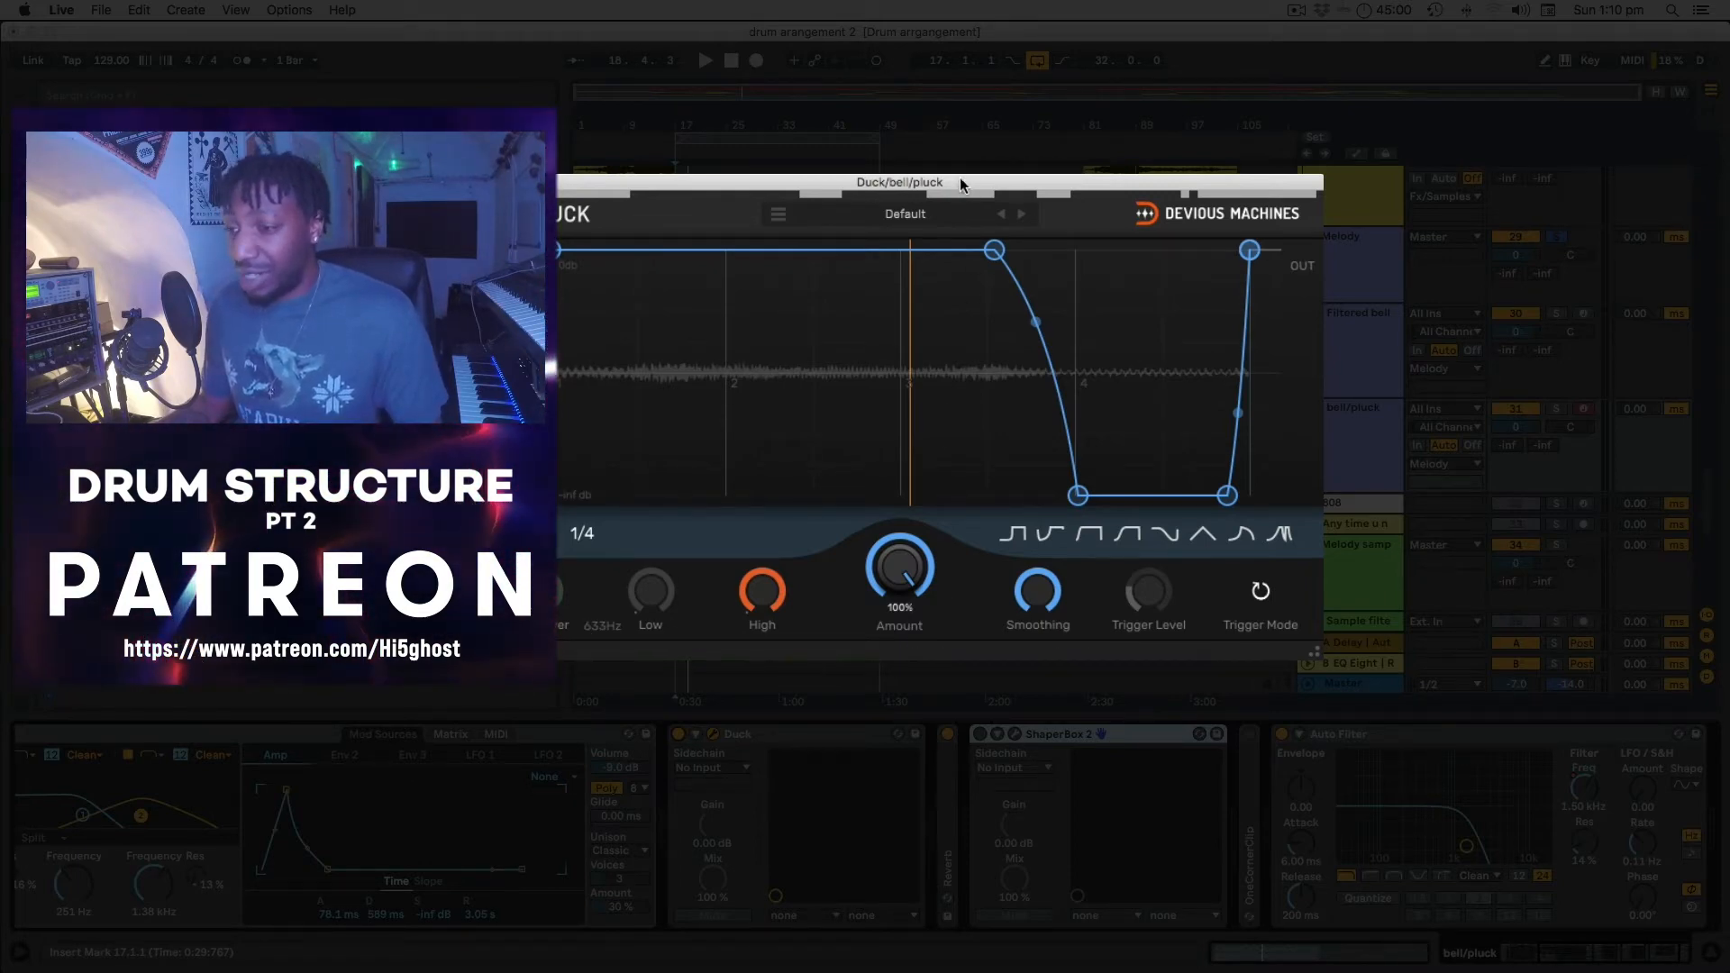
drag(959, 178, 1014, 184)
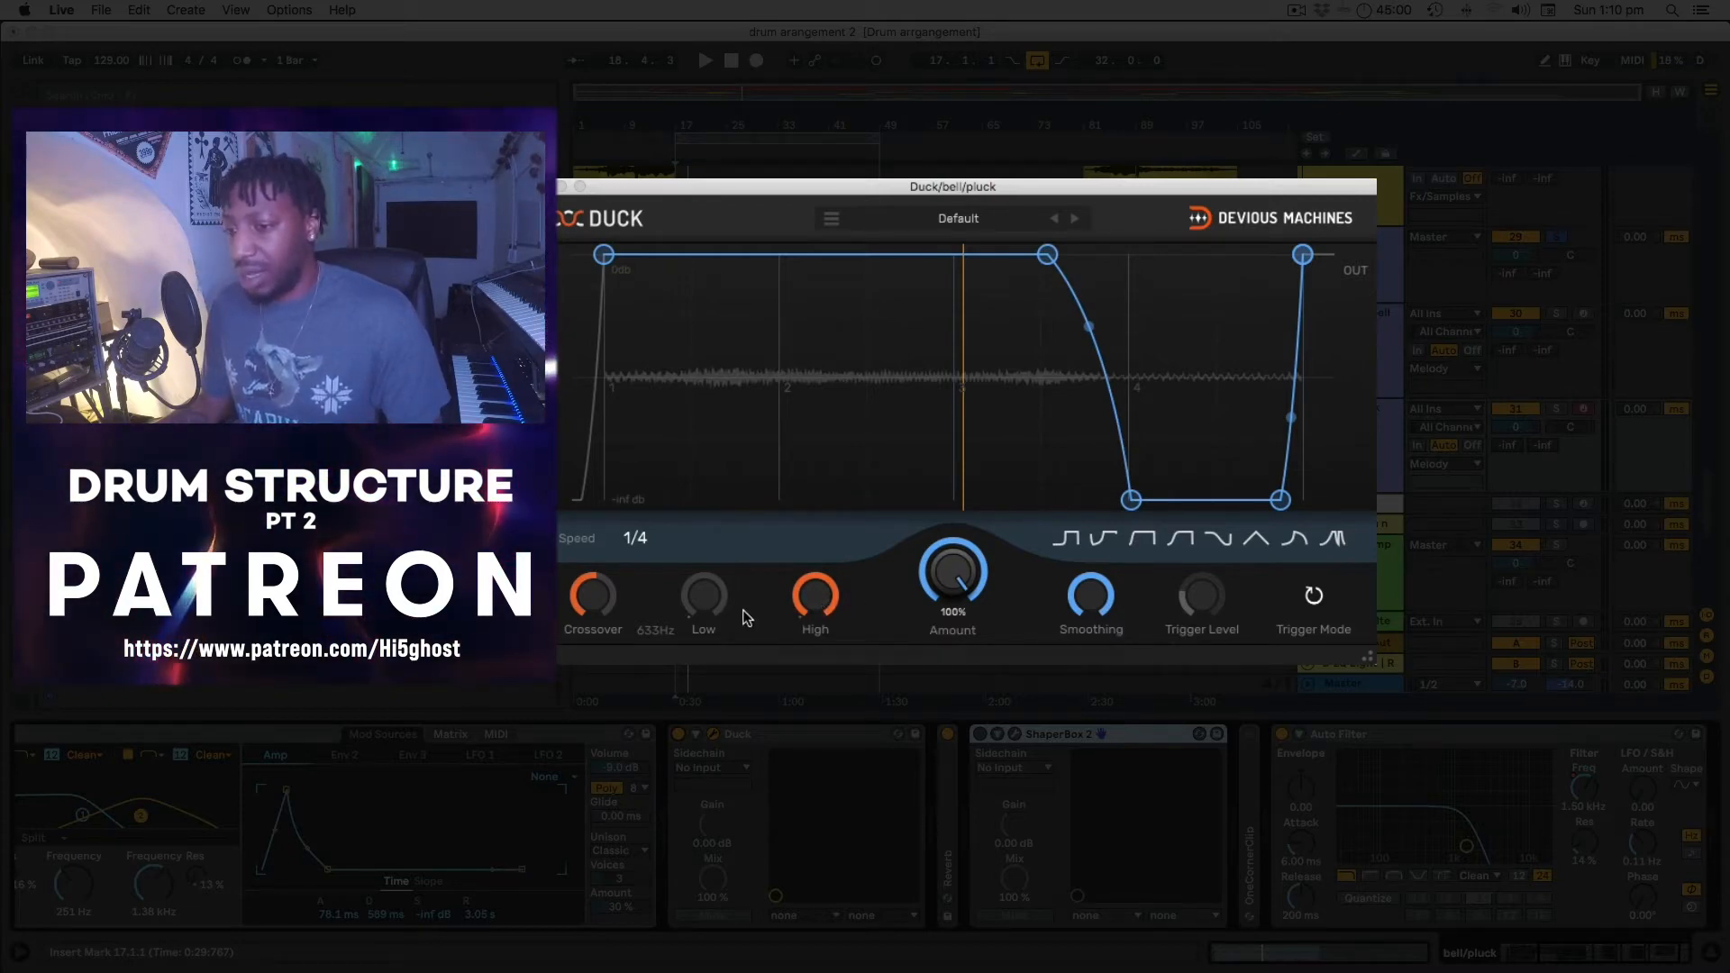
drag(594, 600, 591, 608)
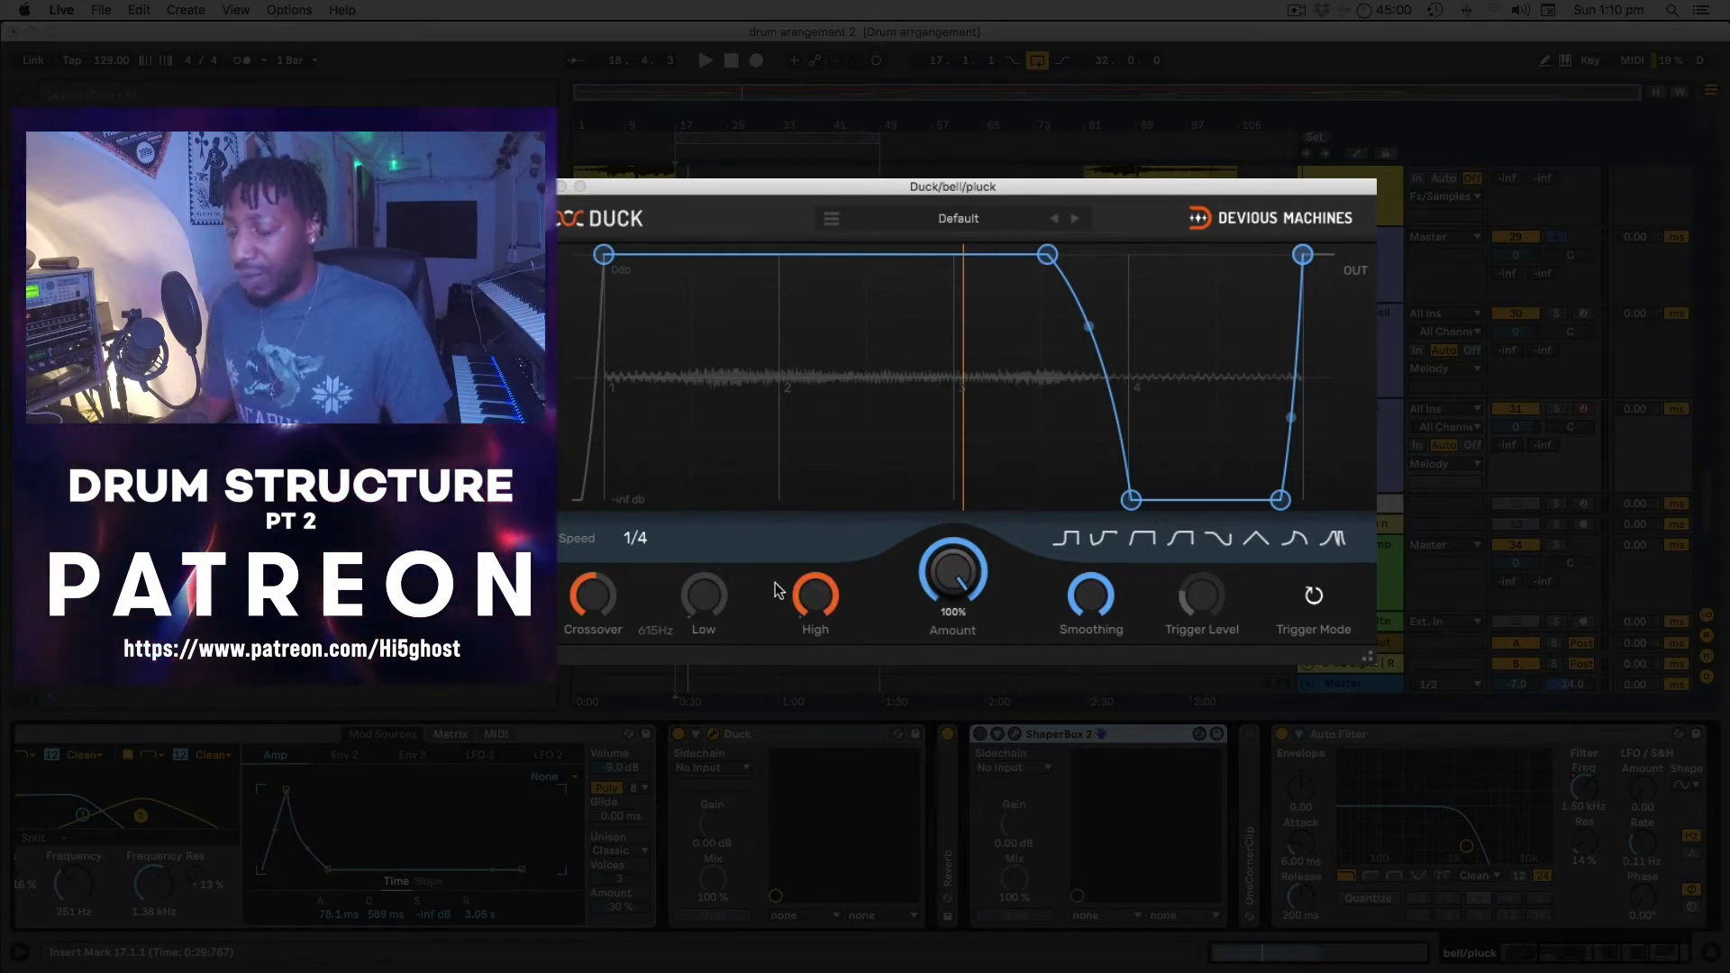
key(space)
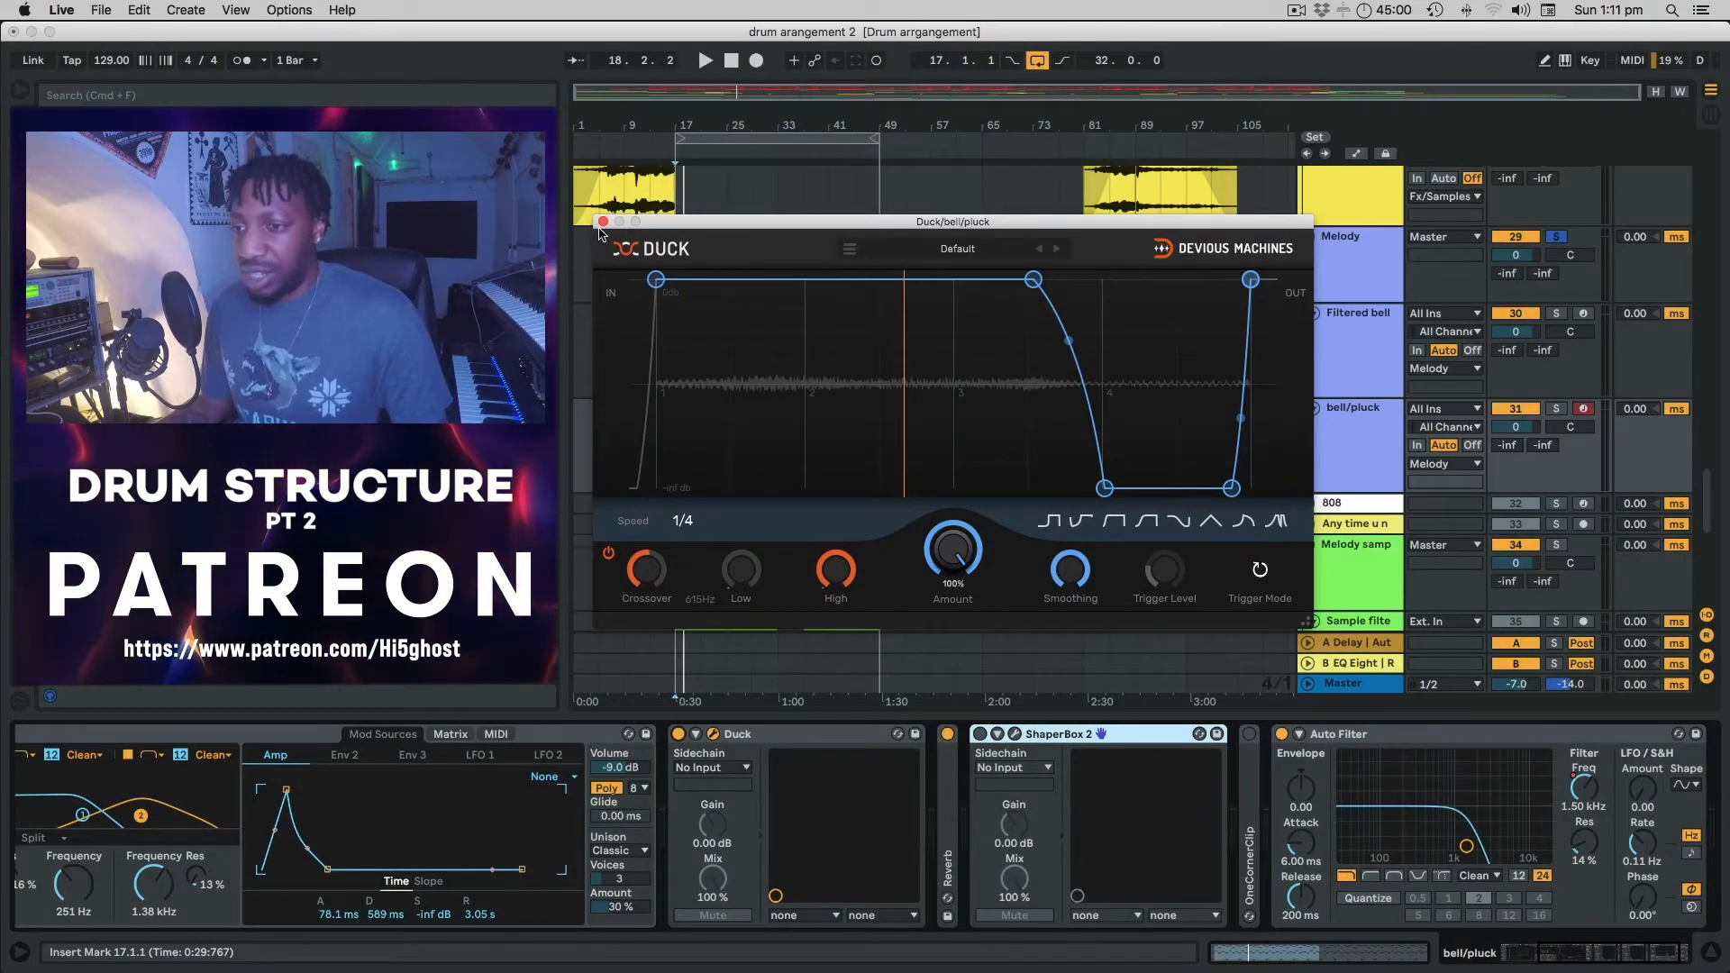
Close Duck, extend the loop to end at bar 81, and play from bar 49 with automation toggled.
click(602, 222)
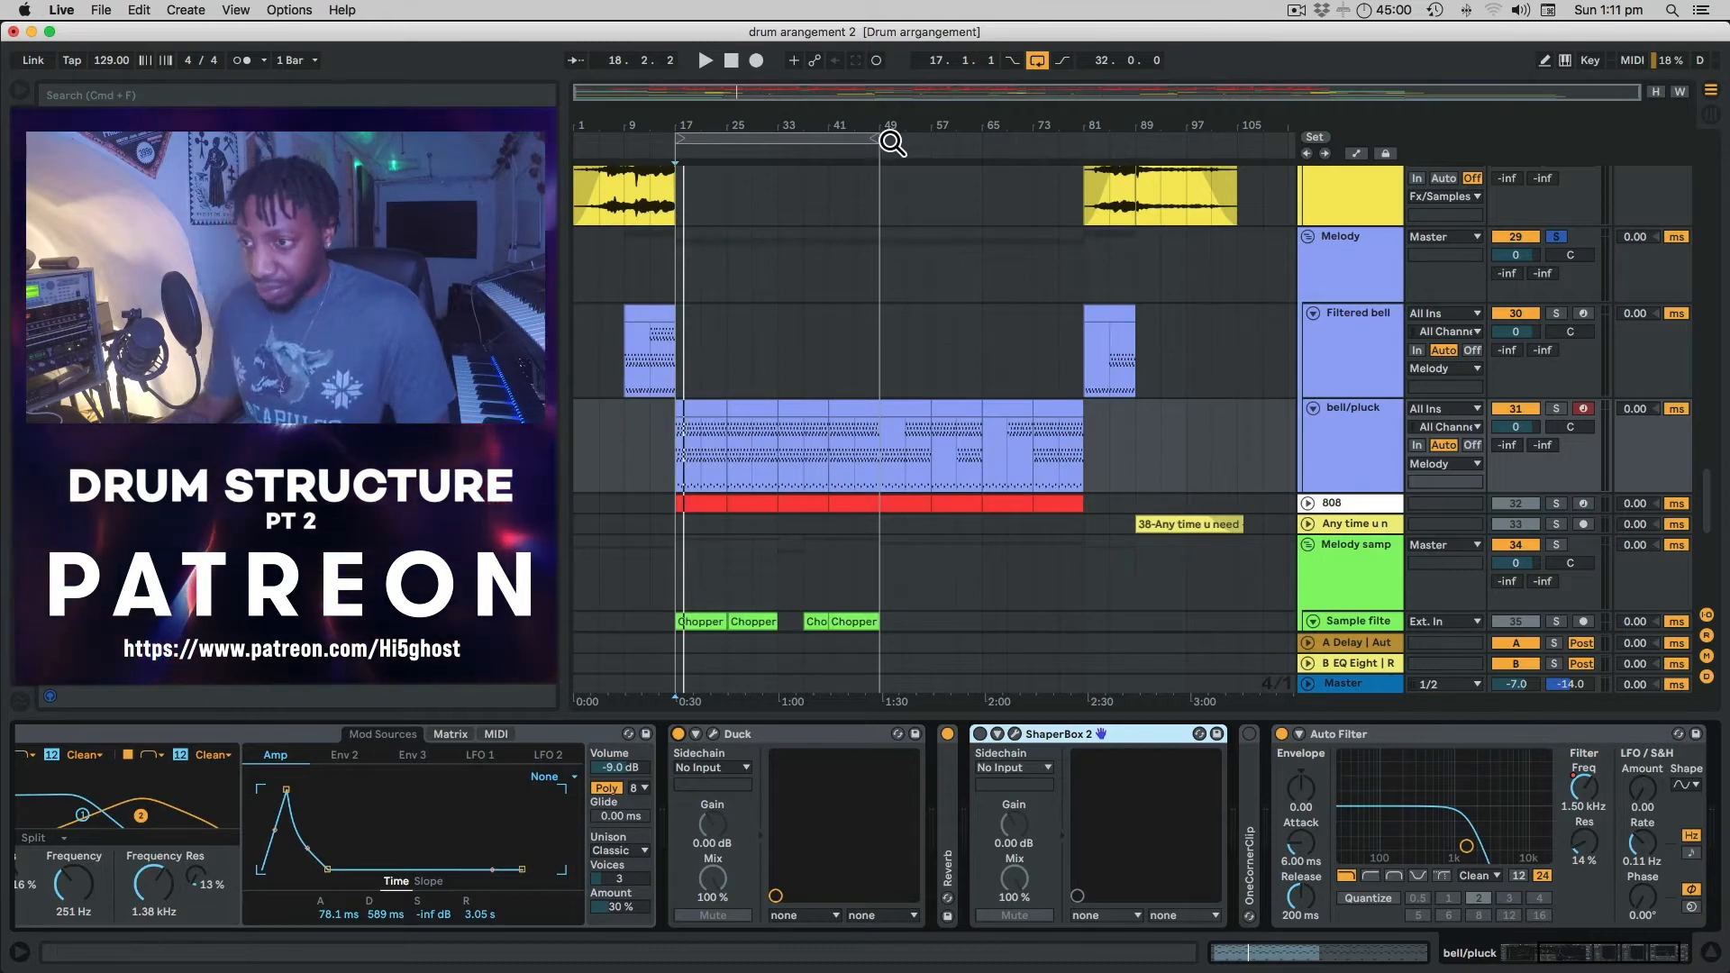
drag(879, 143, 1077, 149)
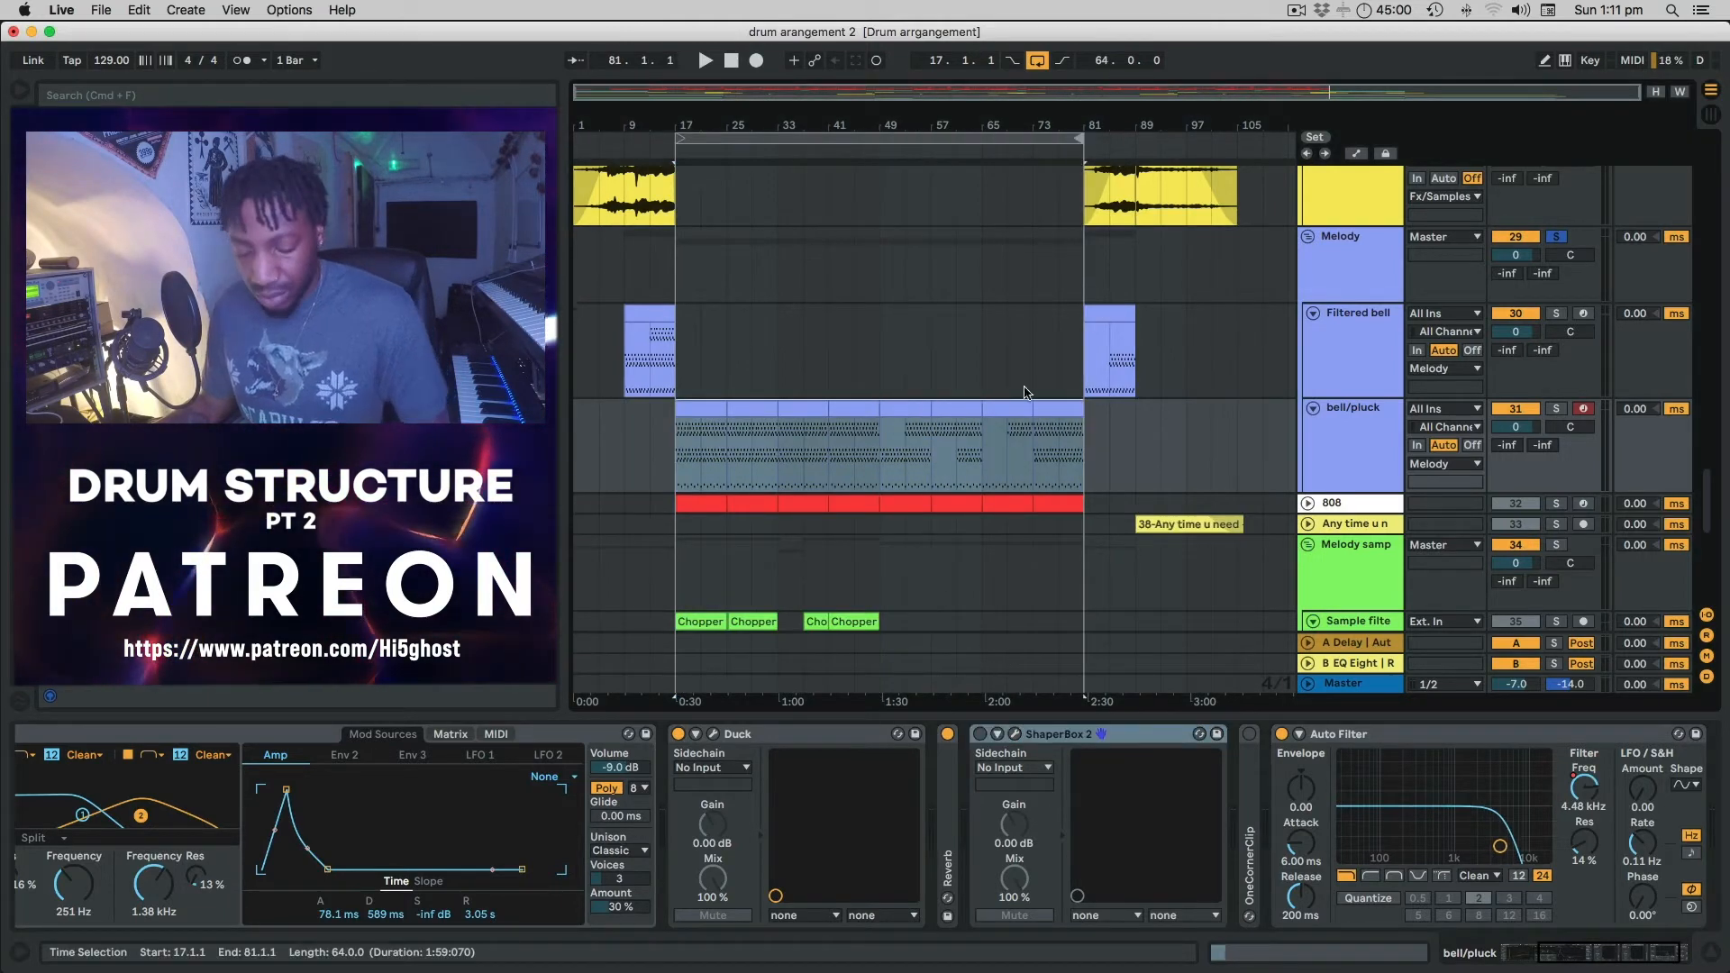
key(a)
key(a)
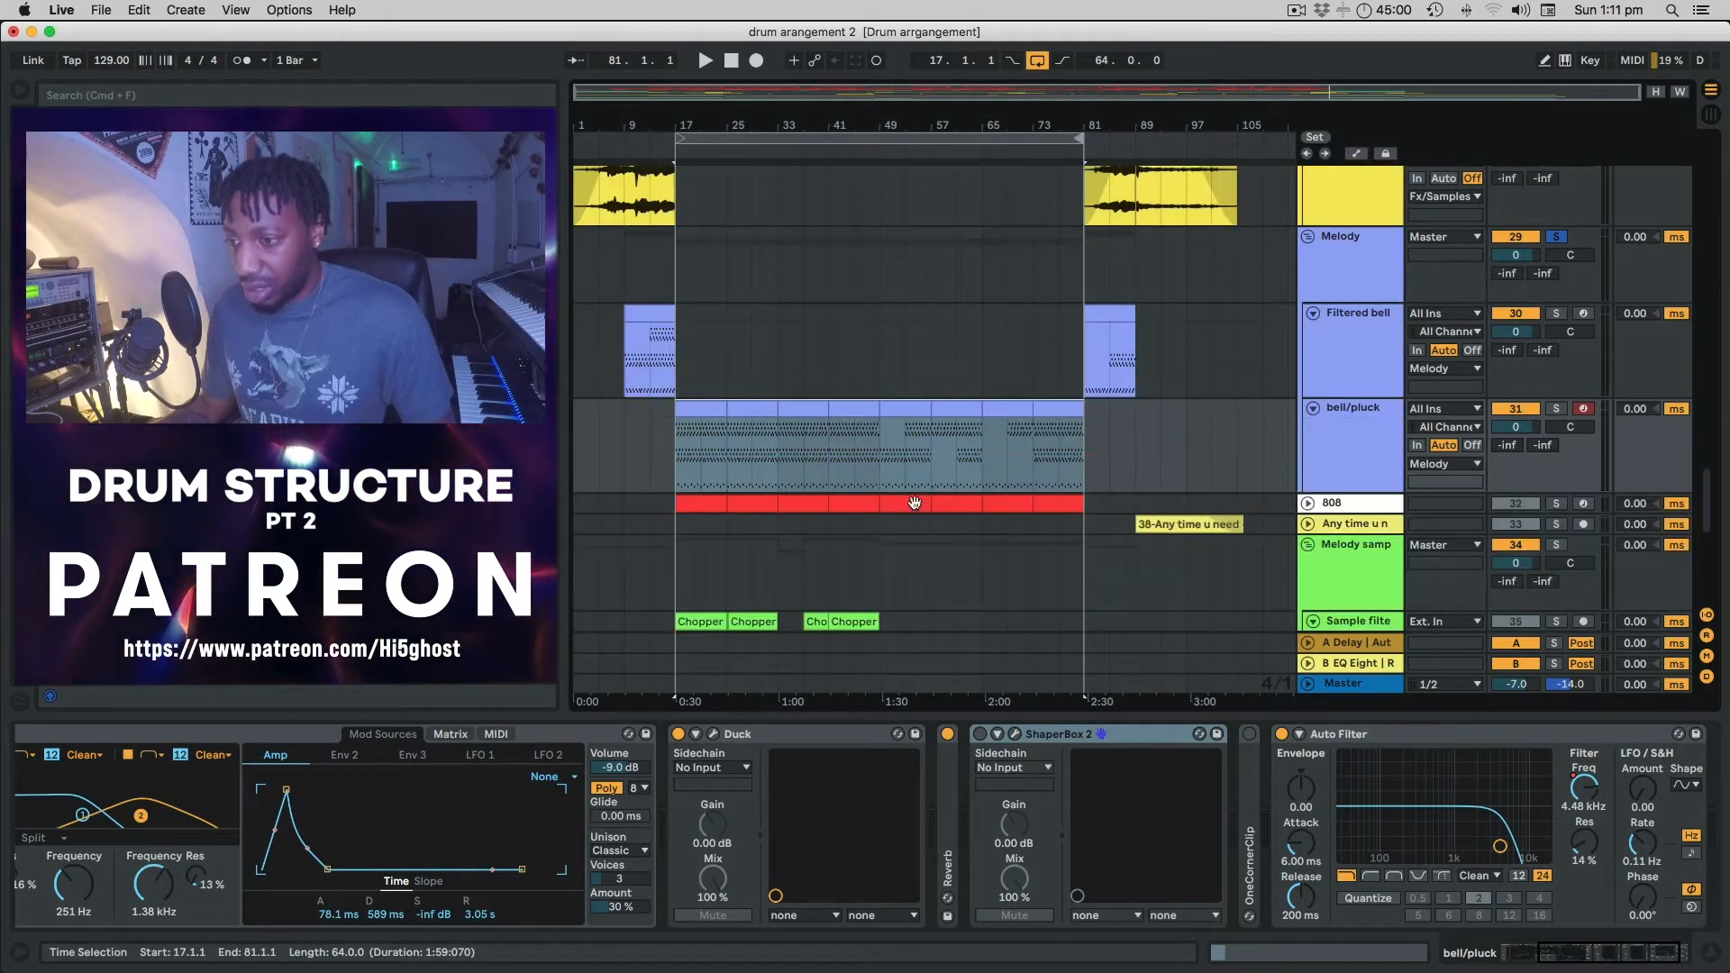
key(a)
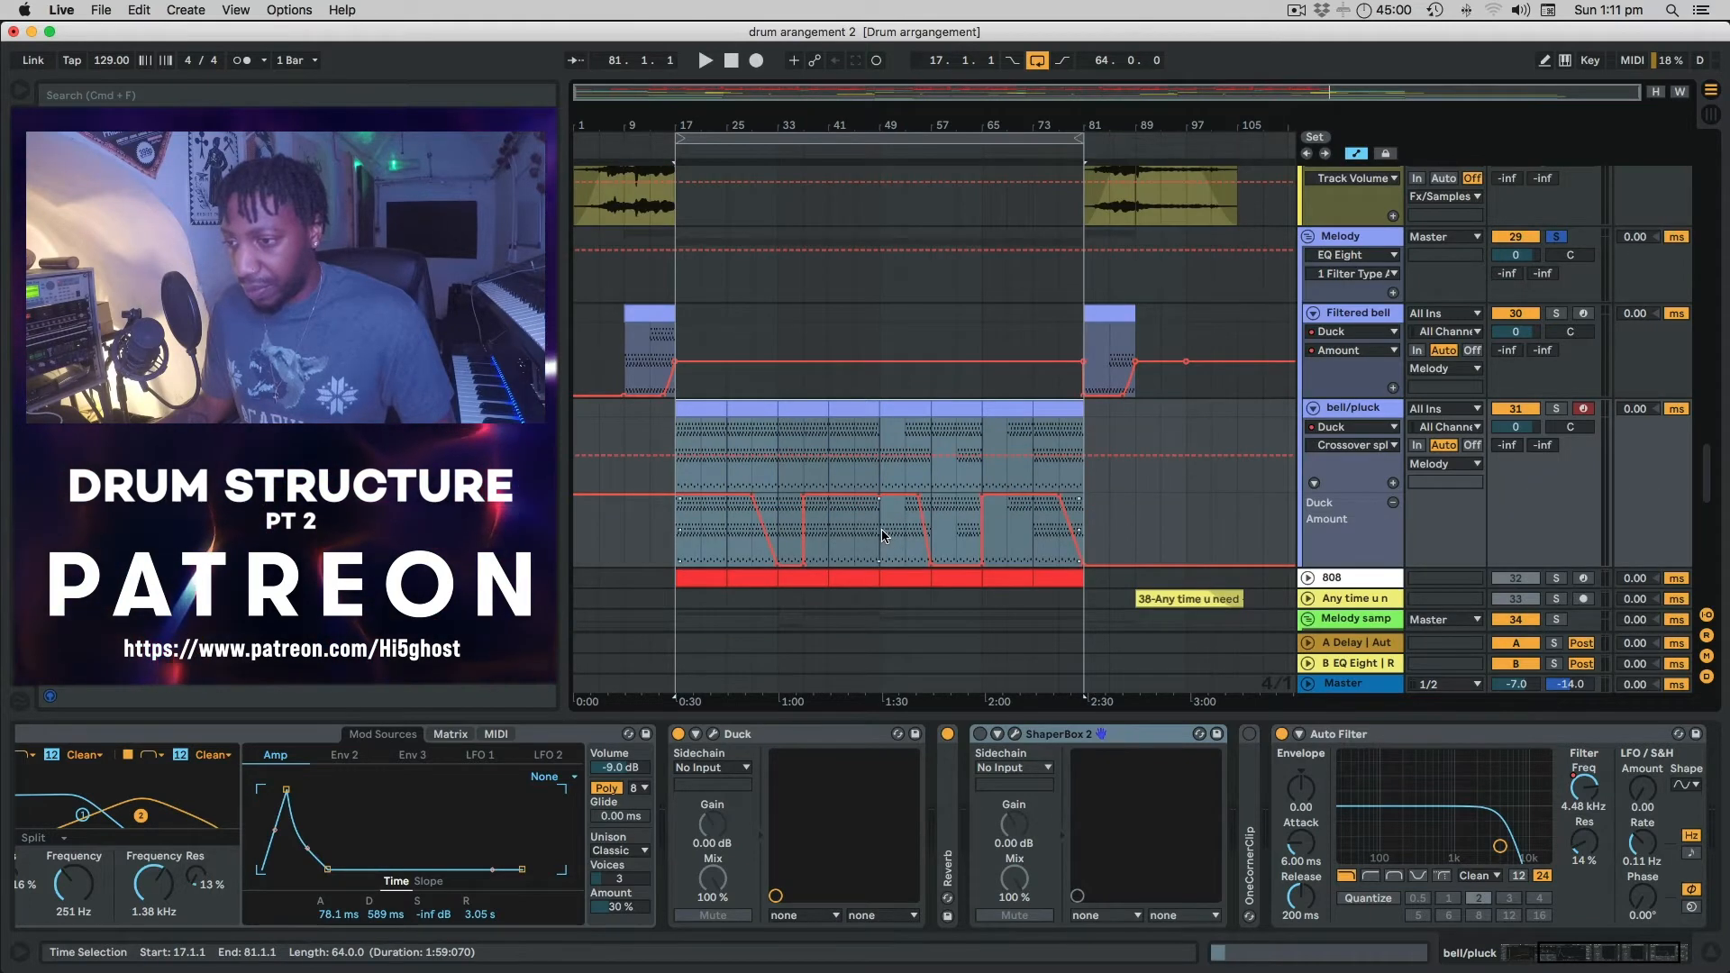
click(882, 535)
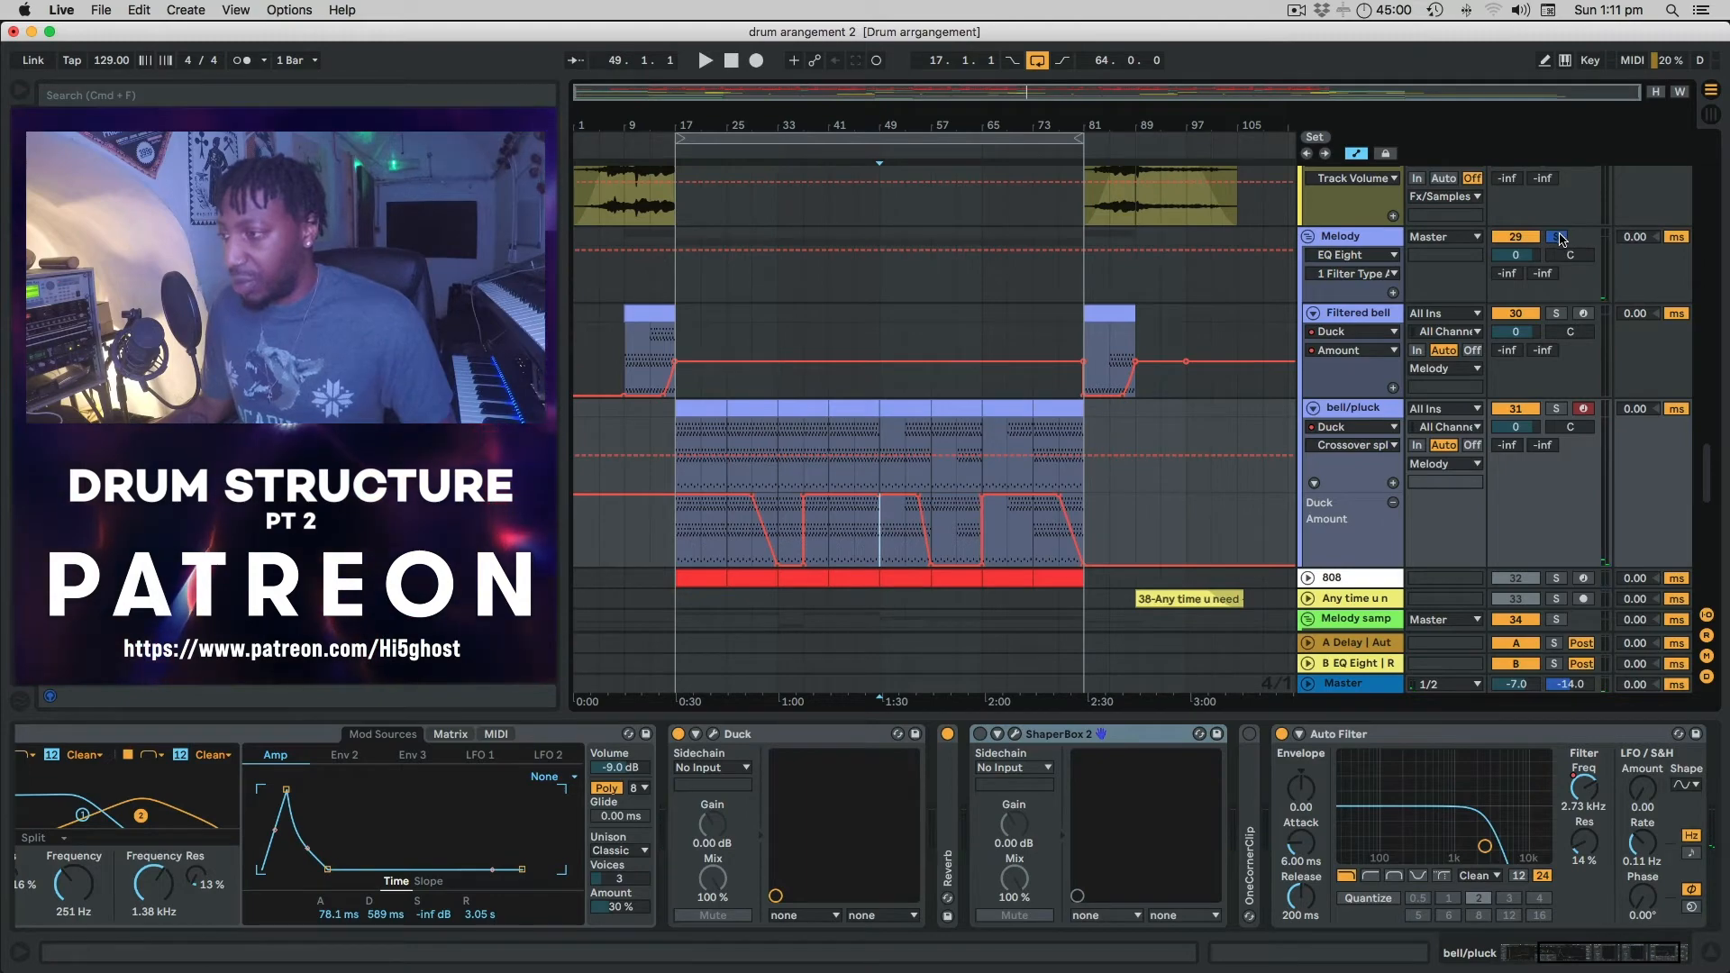
key(space)
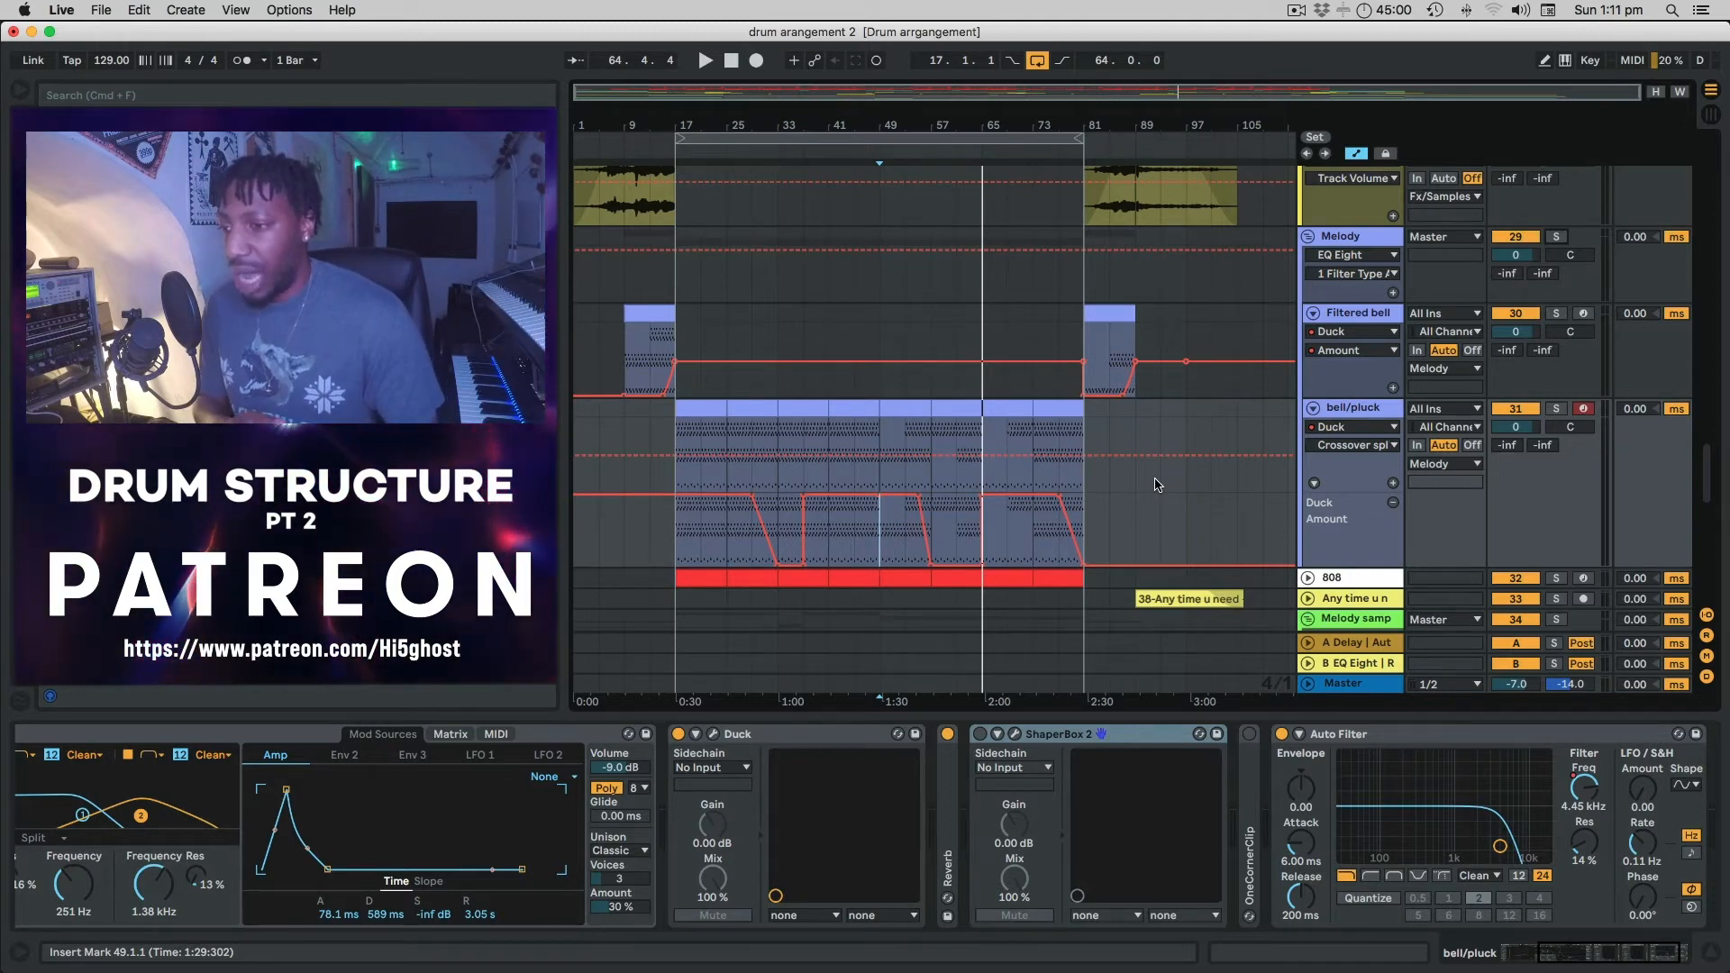
key(a)
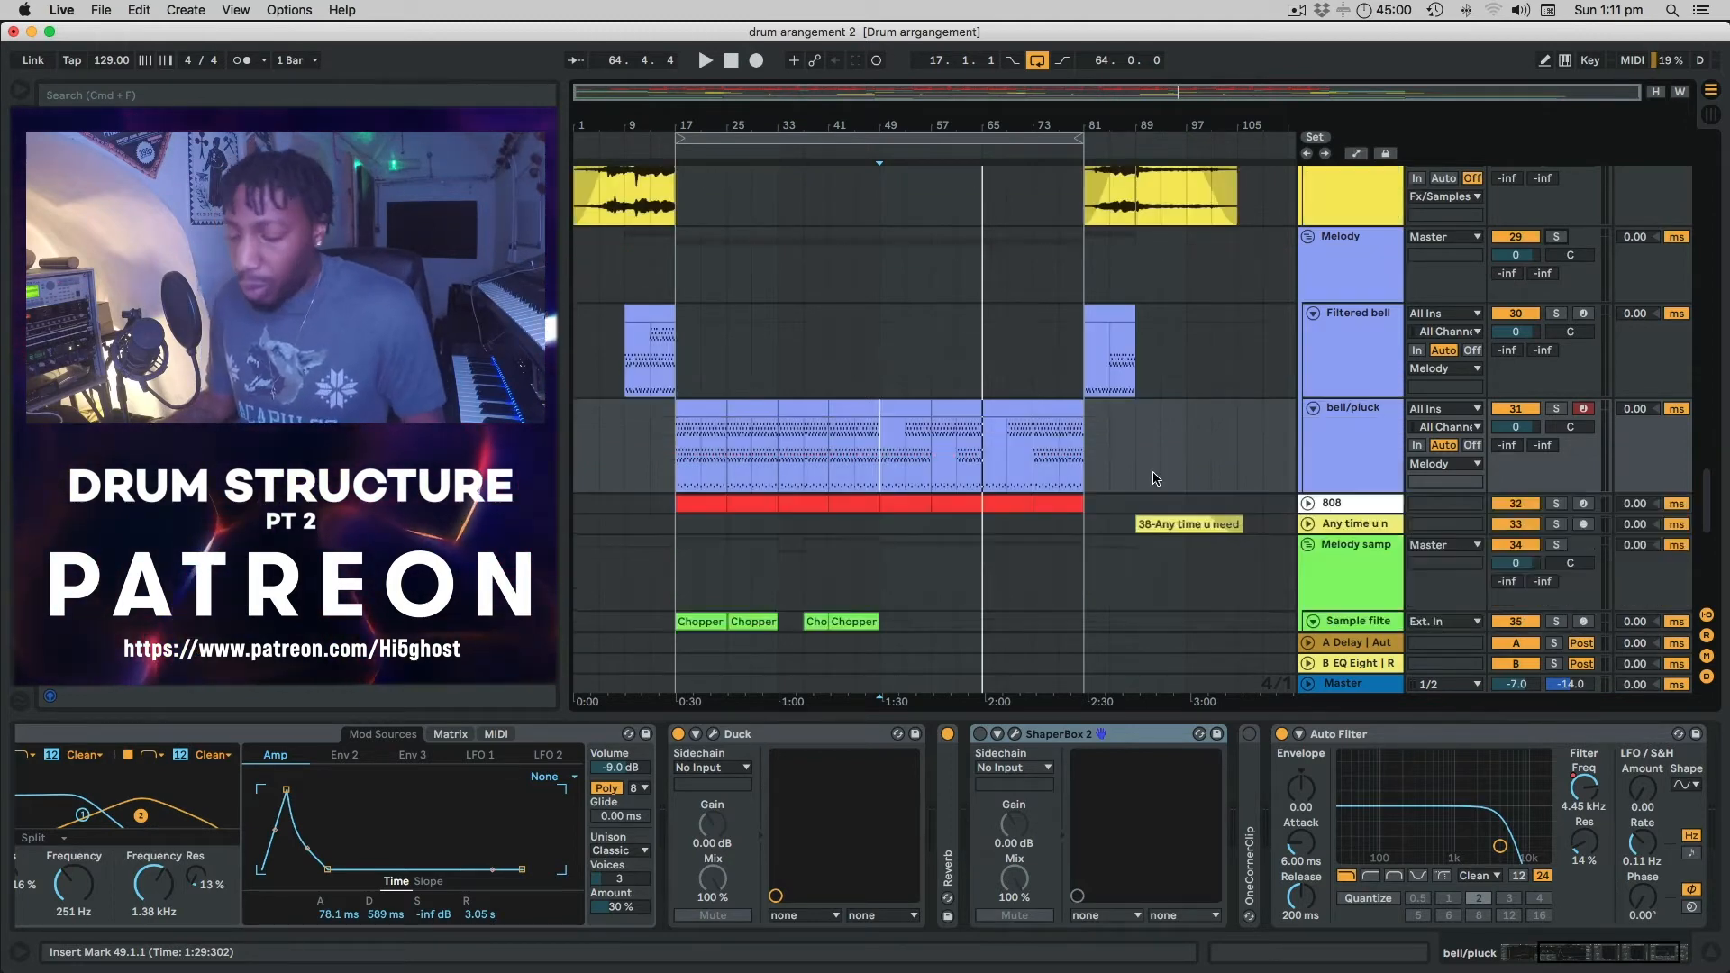
scroll(1217, 423, up, 15)
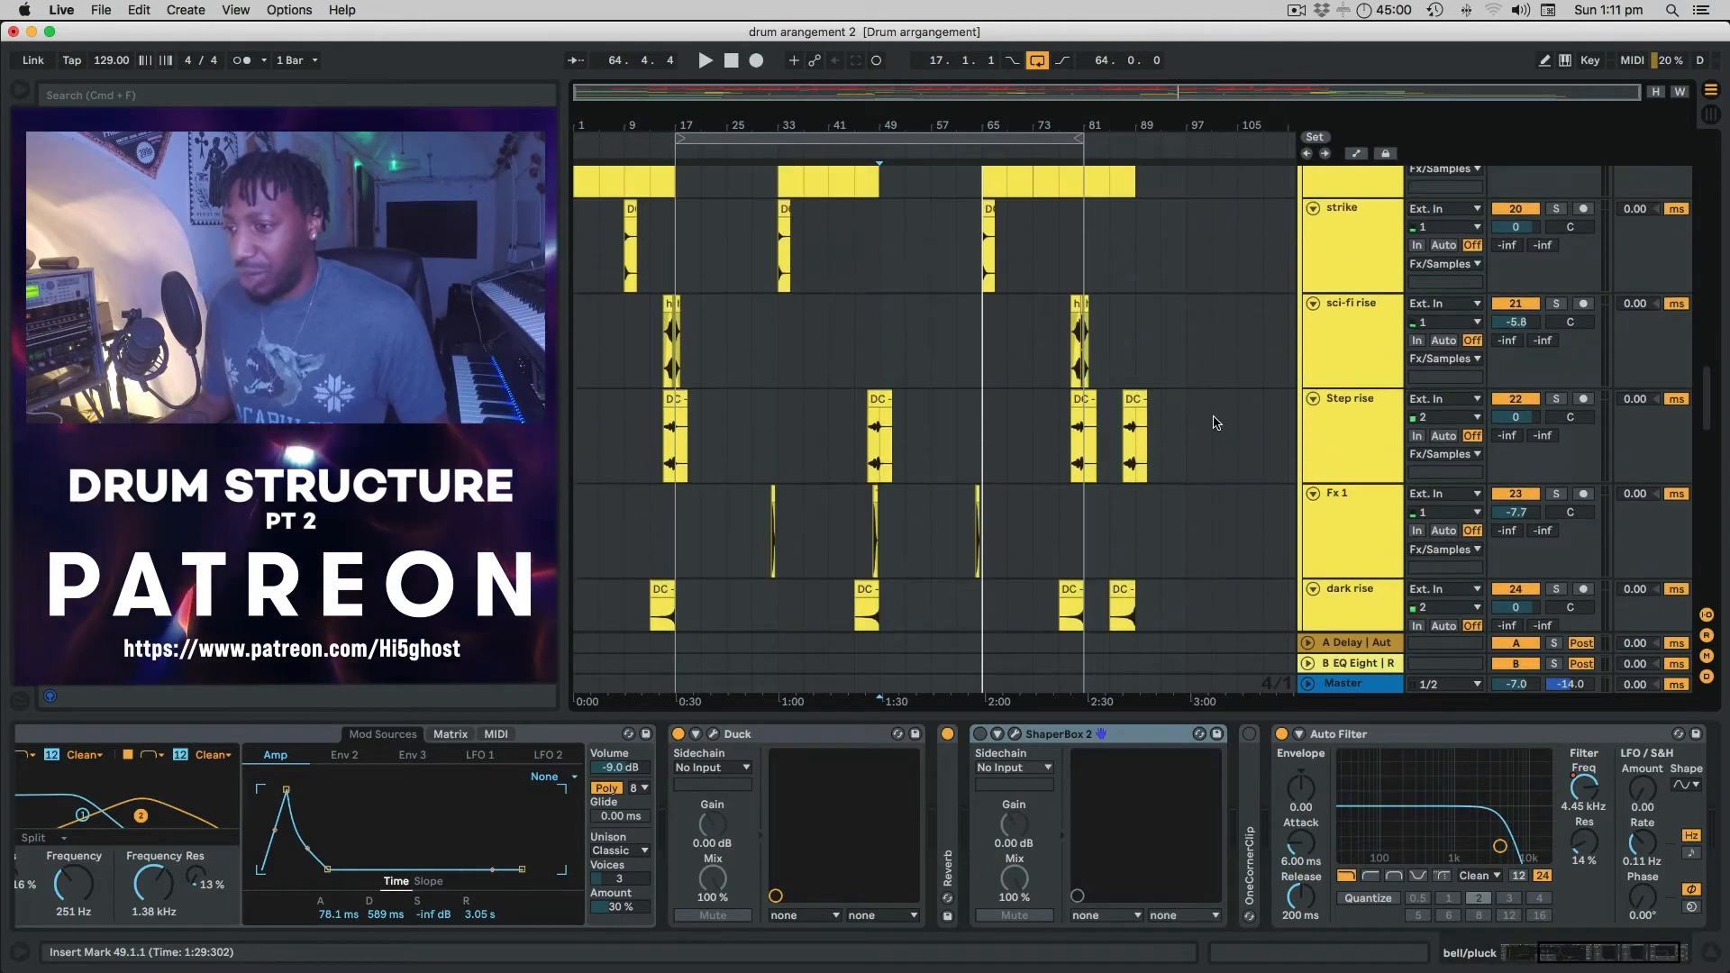
scroll(1216, 423, up, 5)
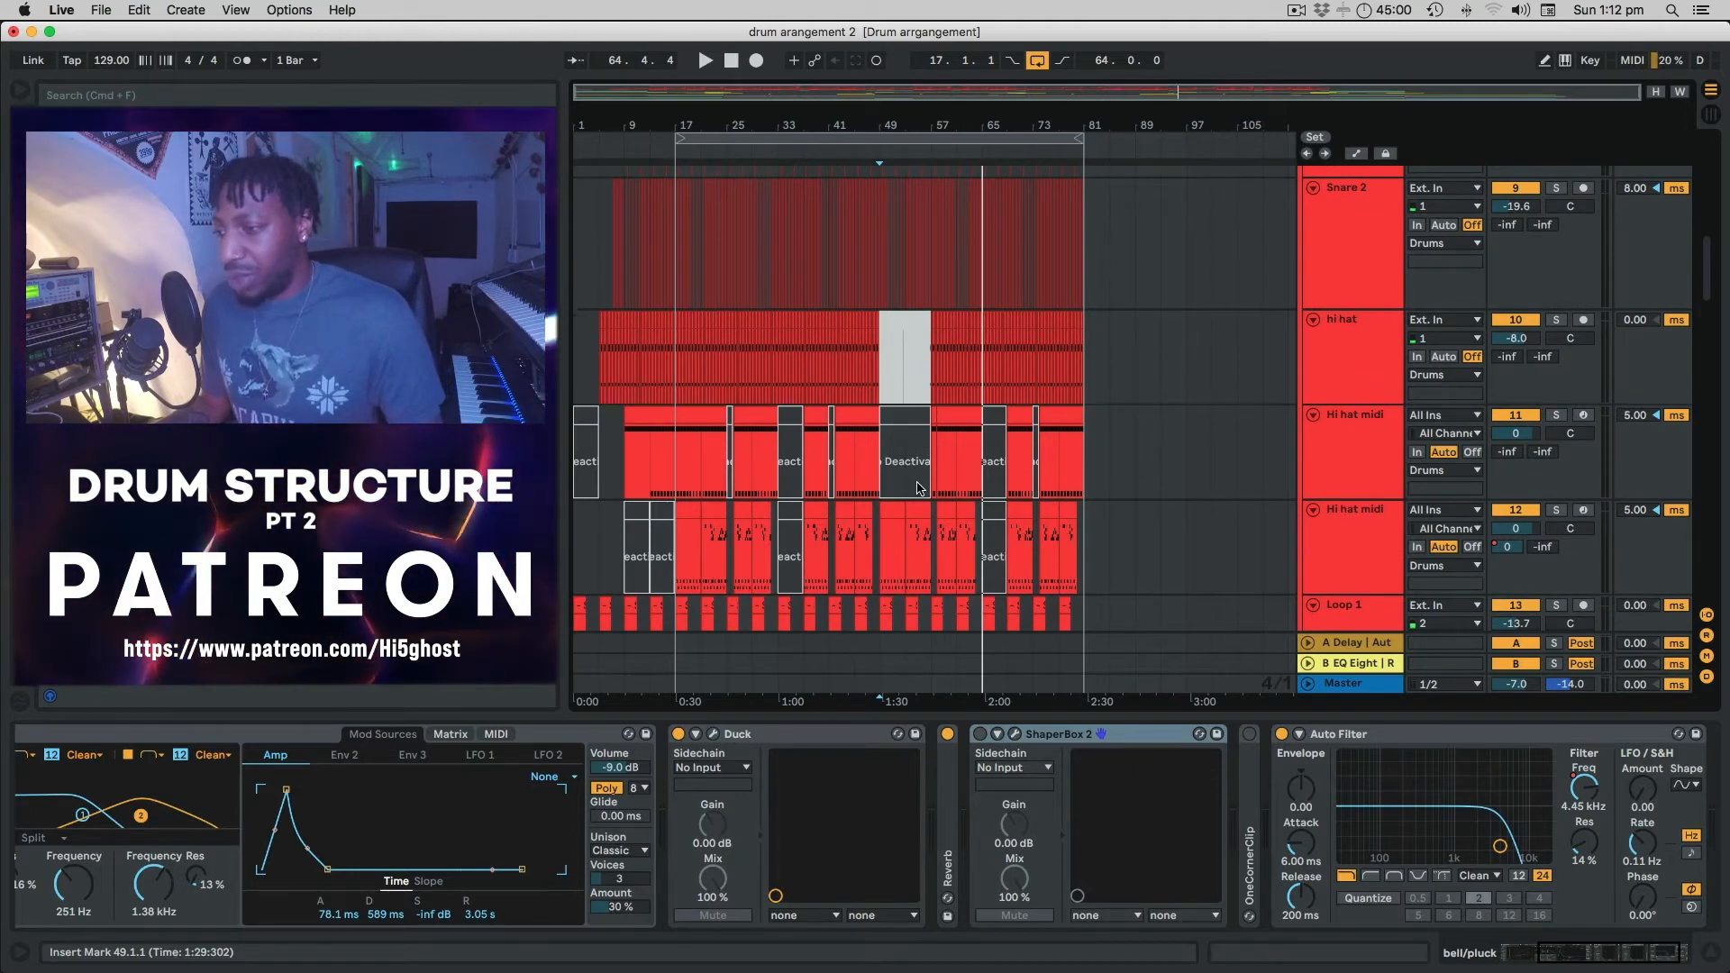
scroll(916, 488, up, 8)
scroll(916, 489, down, 10)
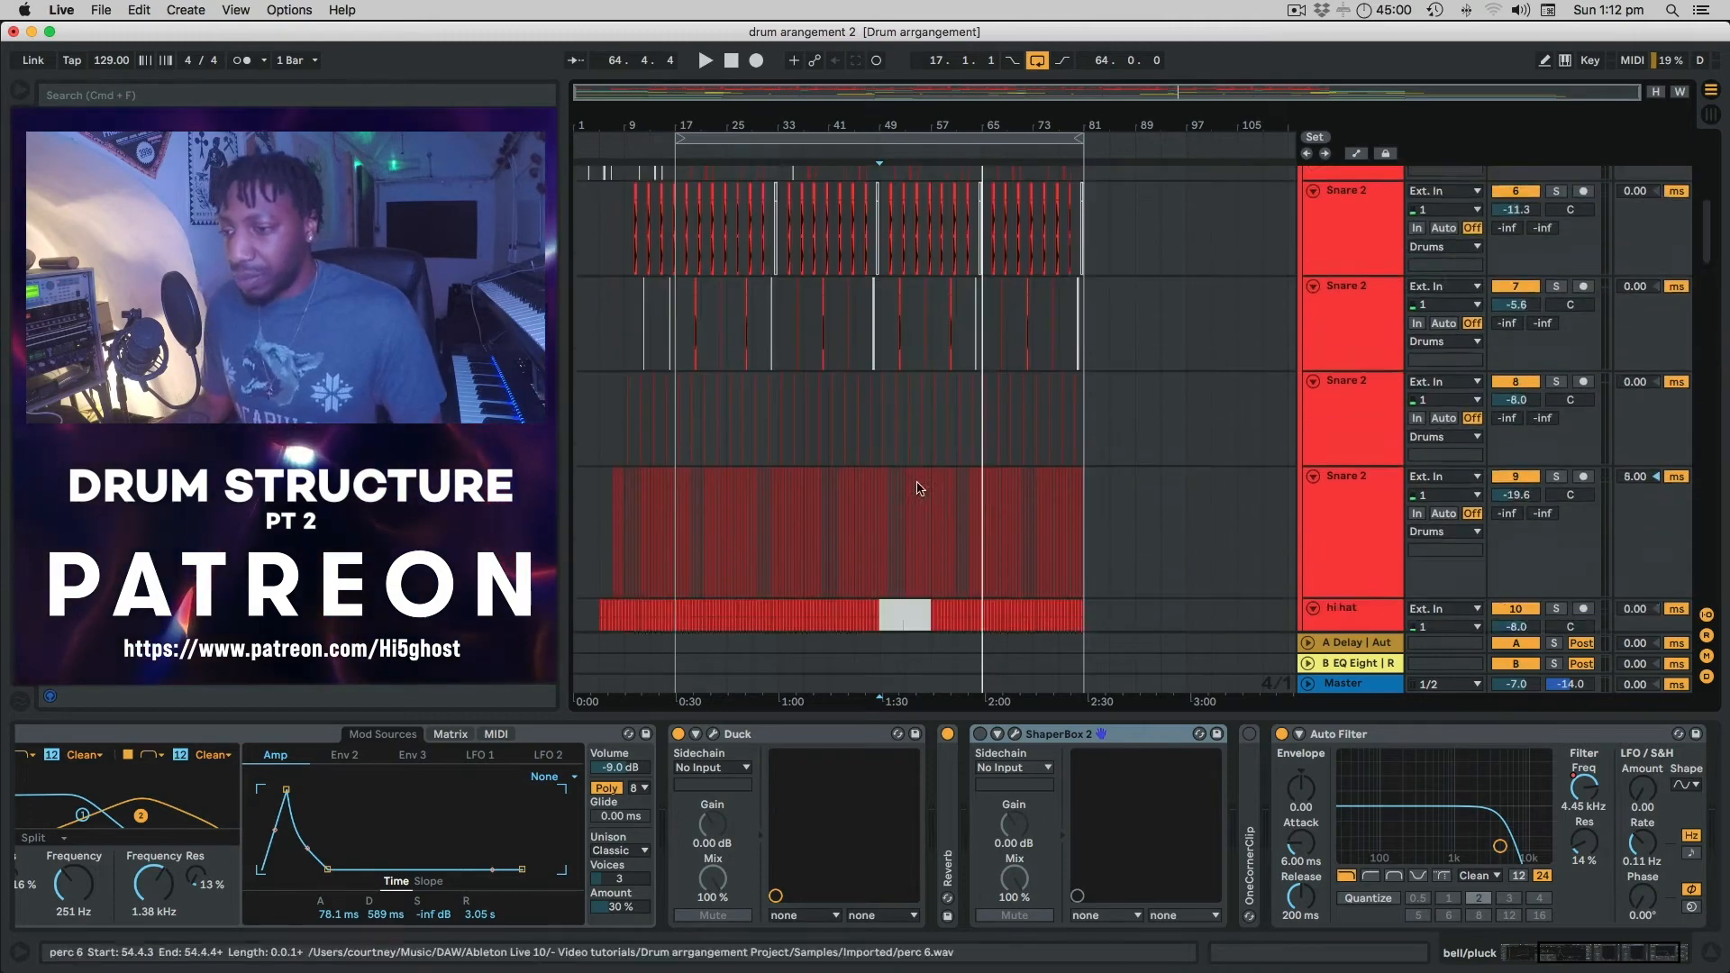
scroll(917, 488, down, 15)
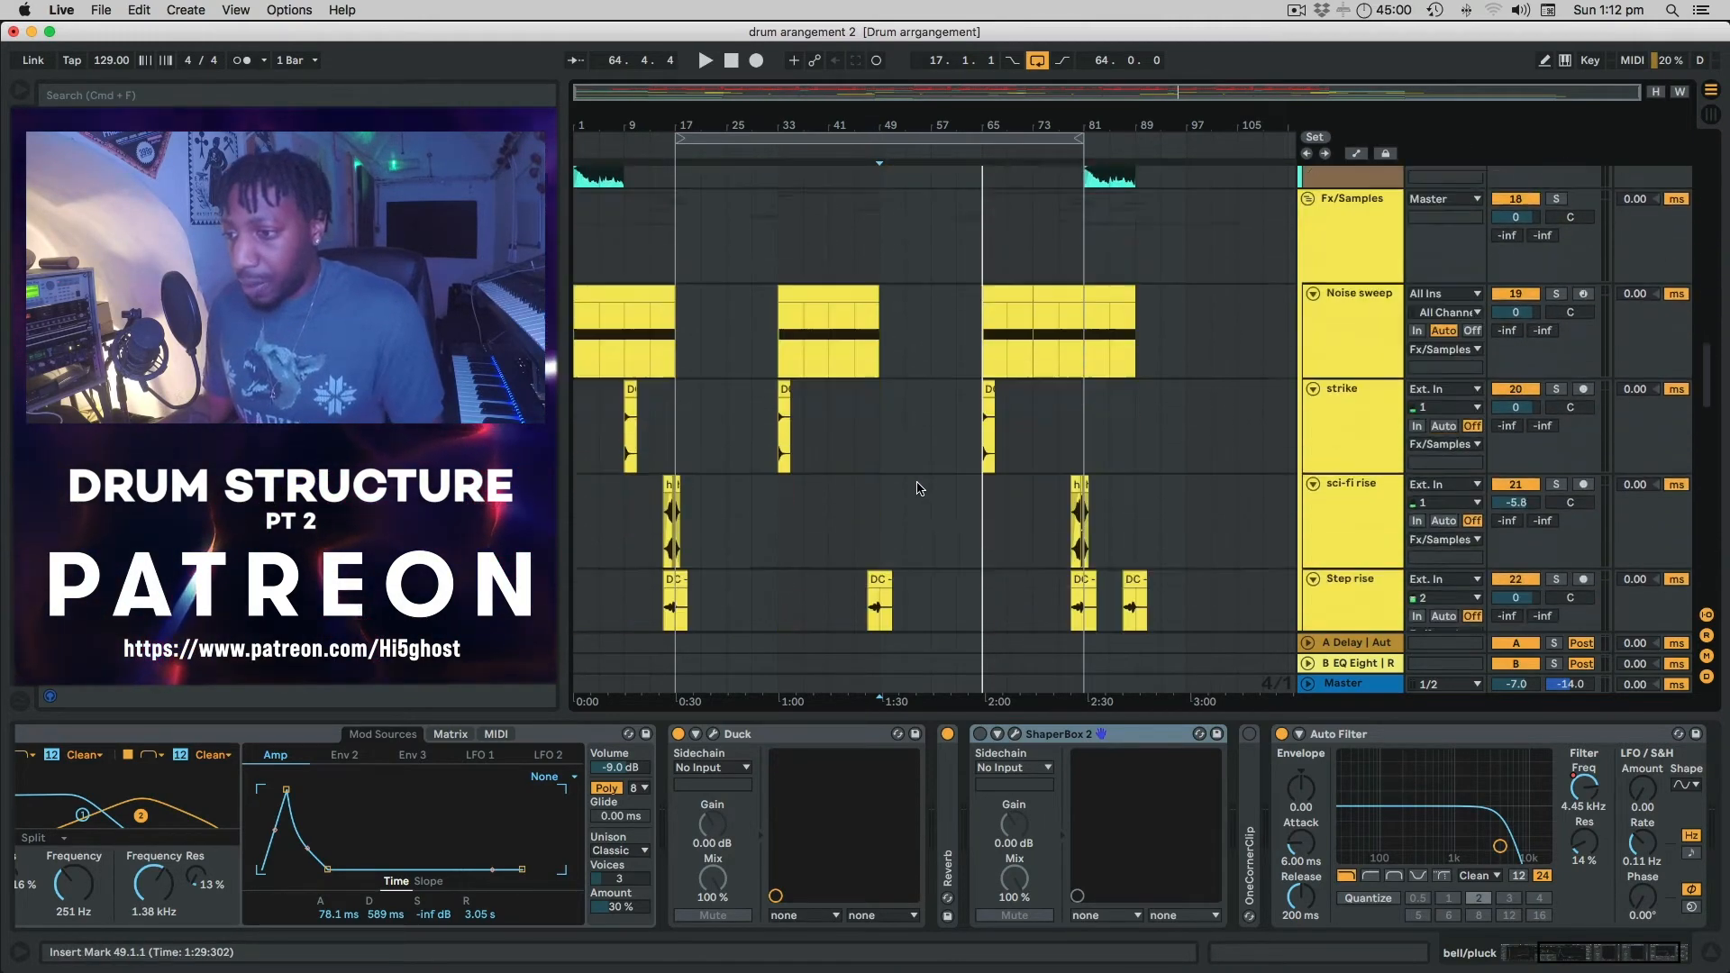
scroll(917, 489, up, 5)
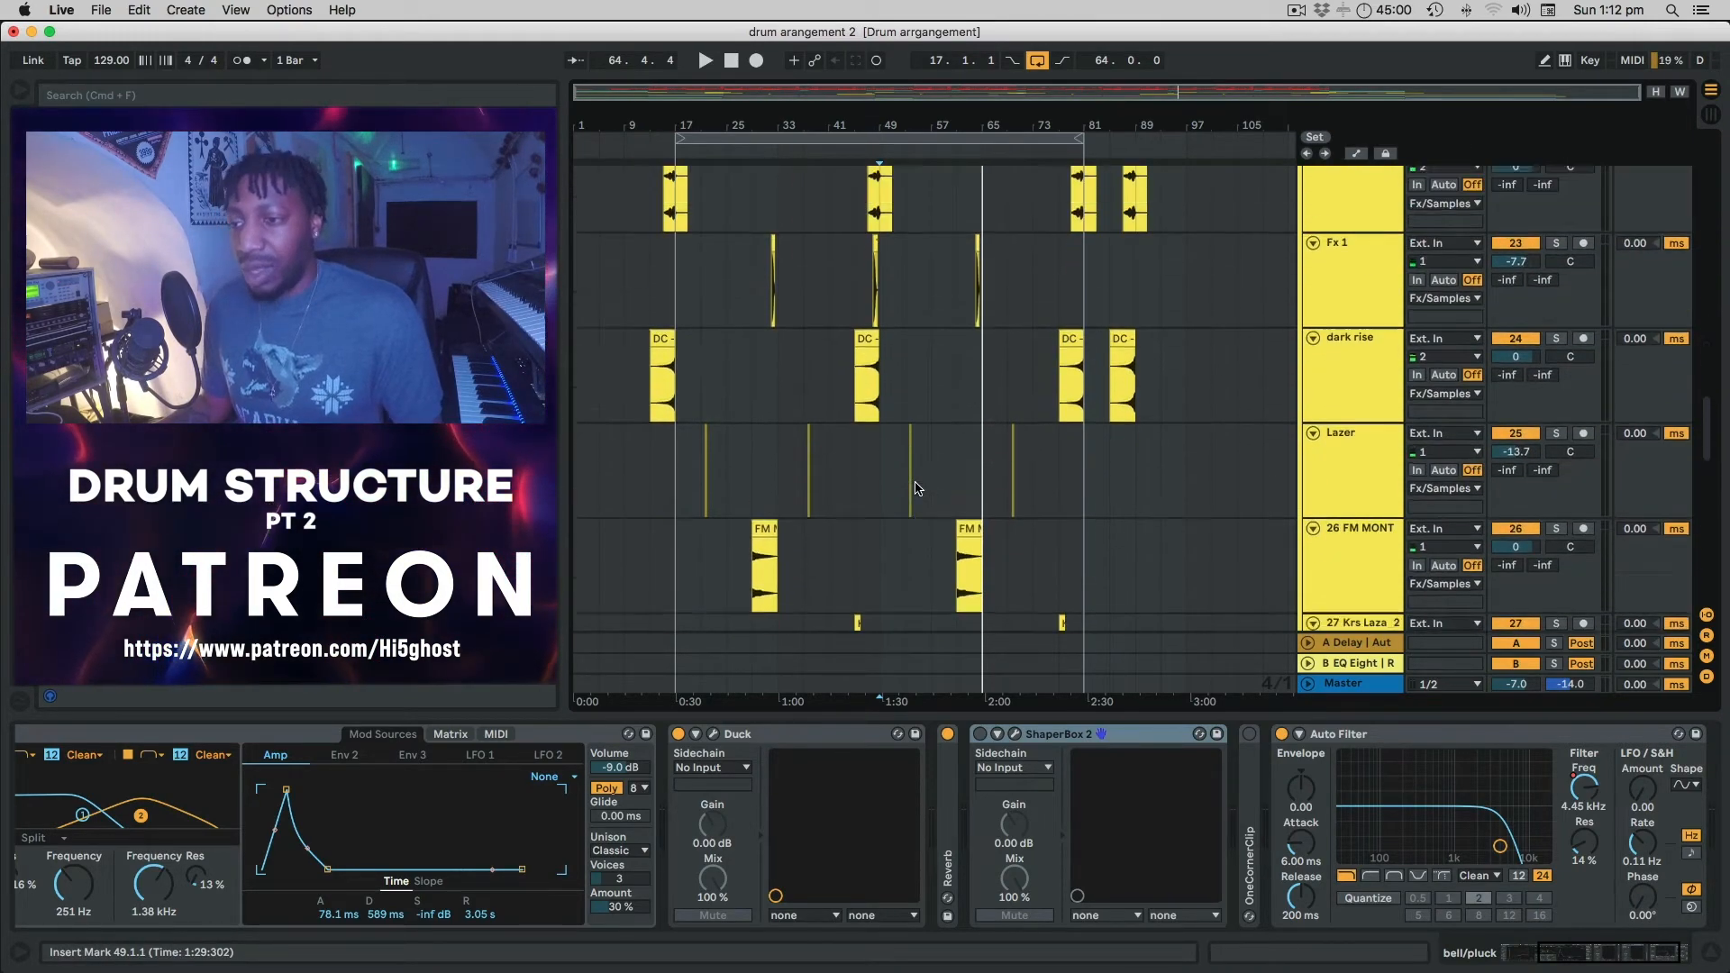
scroll(916, 488, up, 2)
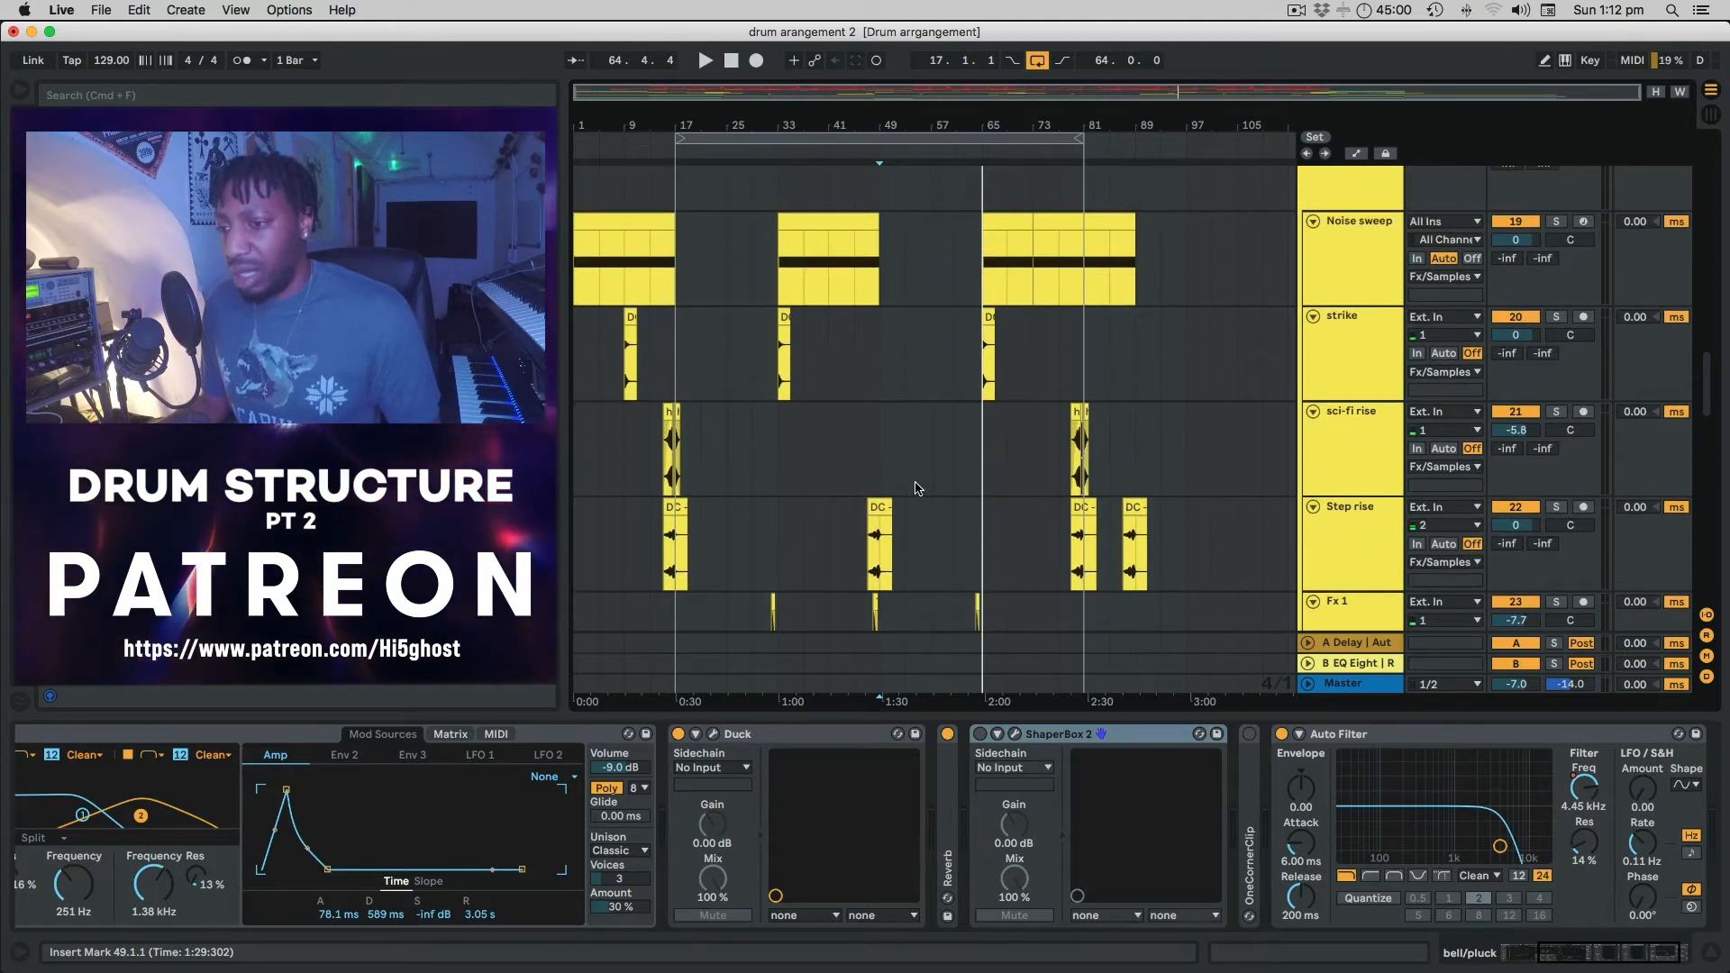
scroll(917, 488, up, 13)
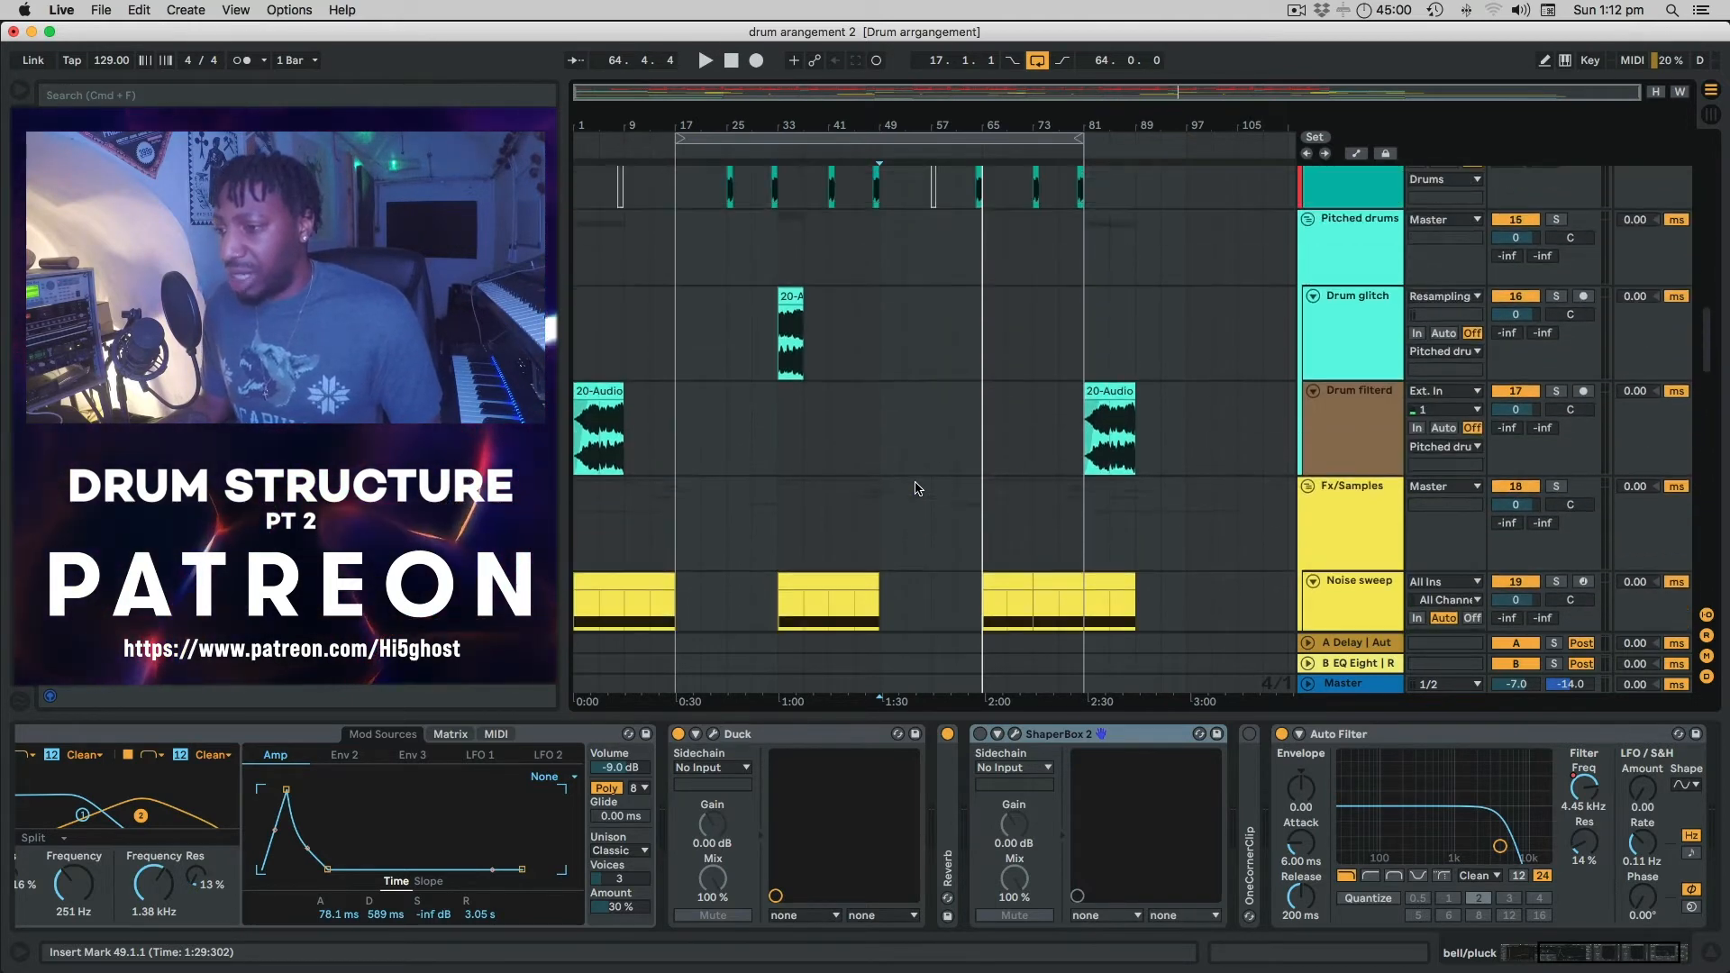
scroll(917, 488, down, 15)
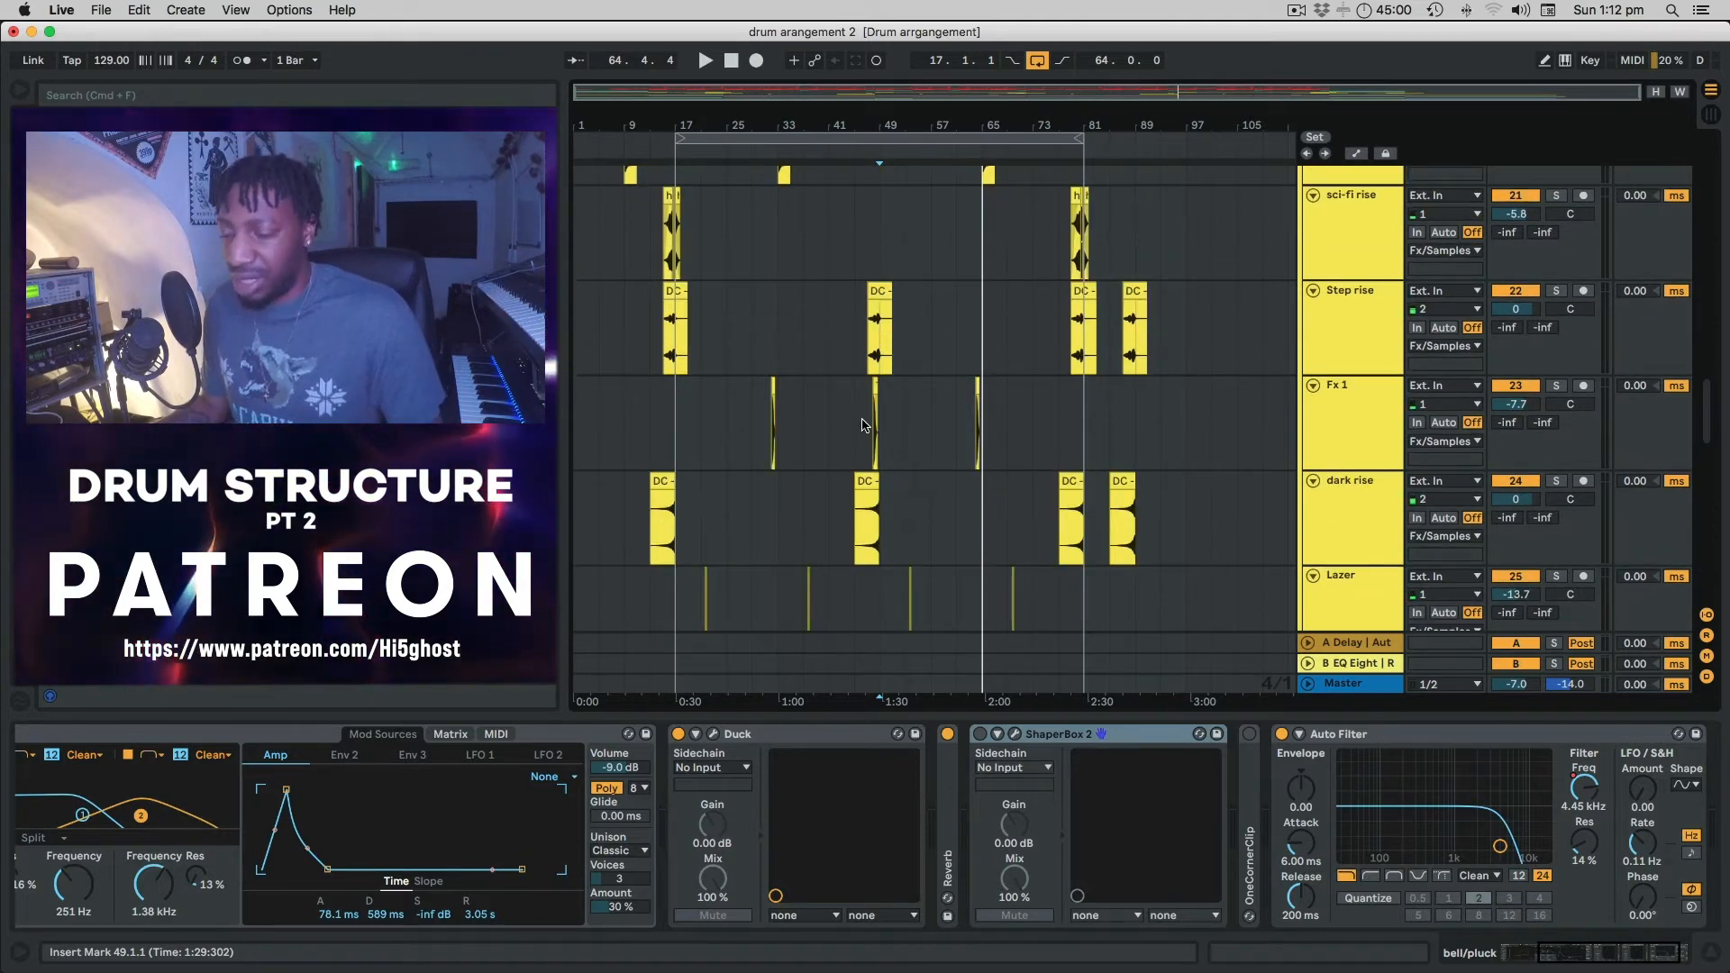
scroll(913, 437, up, 10)
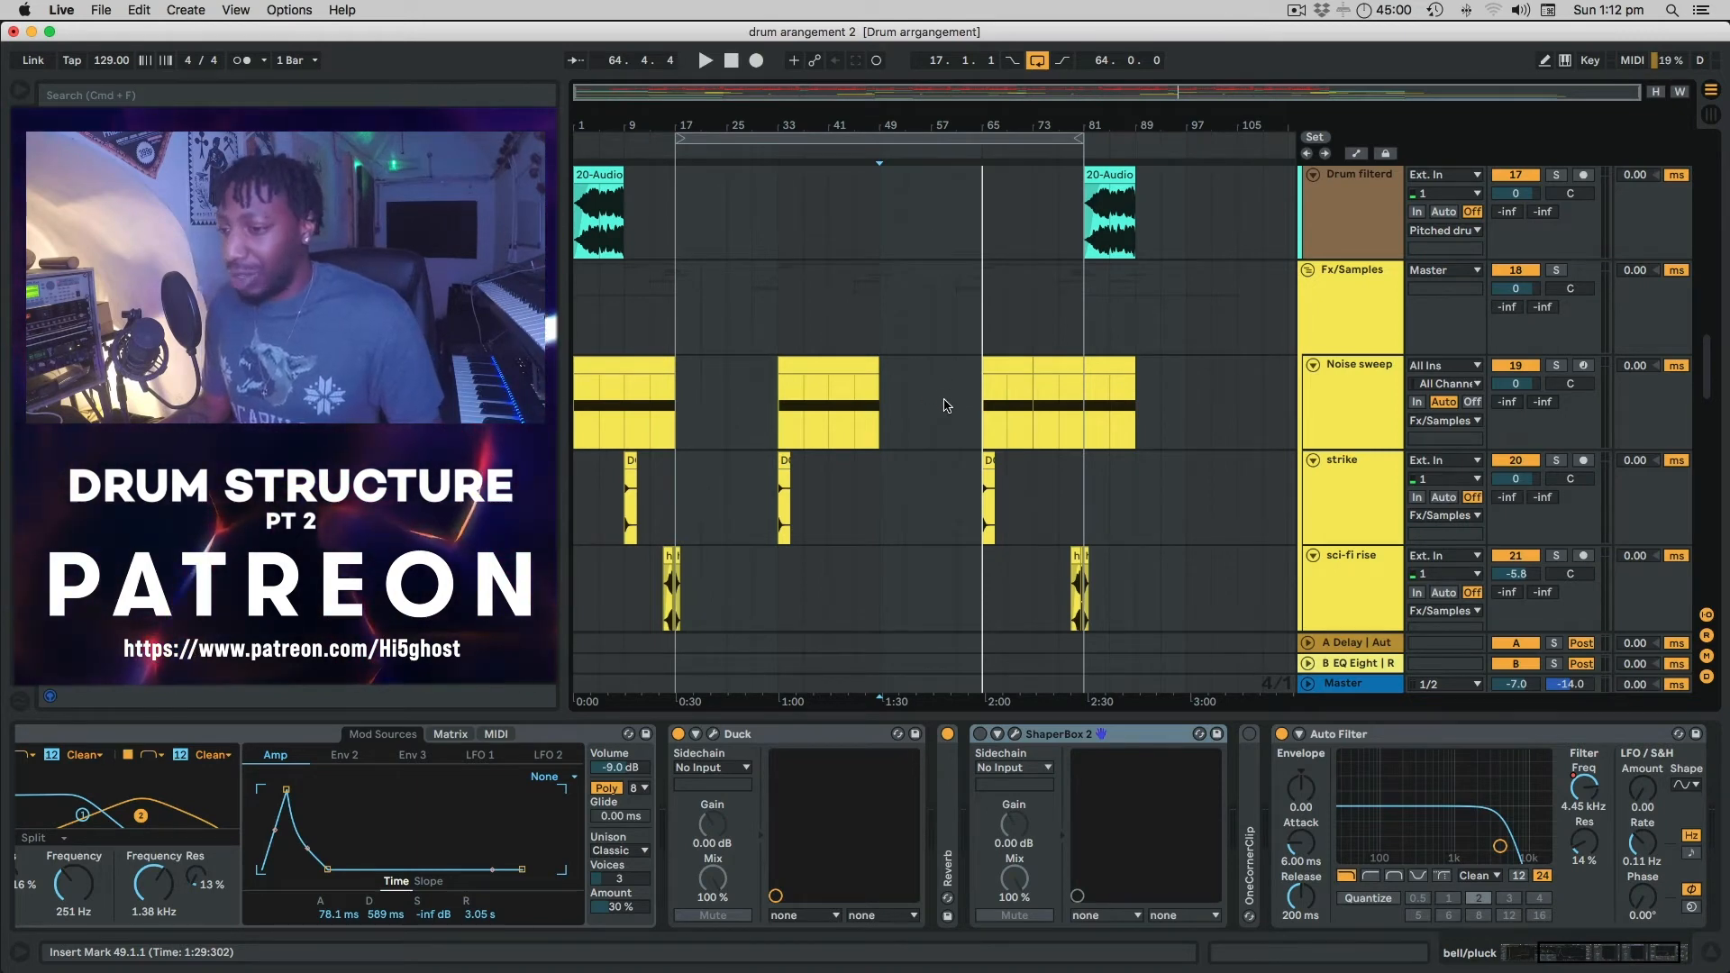
scroll(944, 401, down, 6)
scroll(903, 360, up, 5)
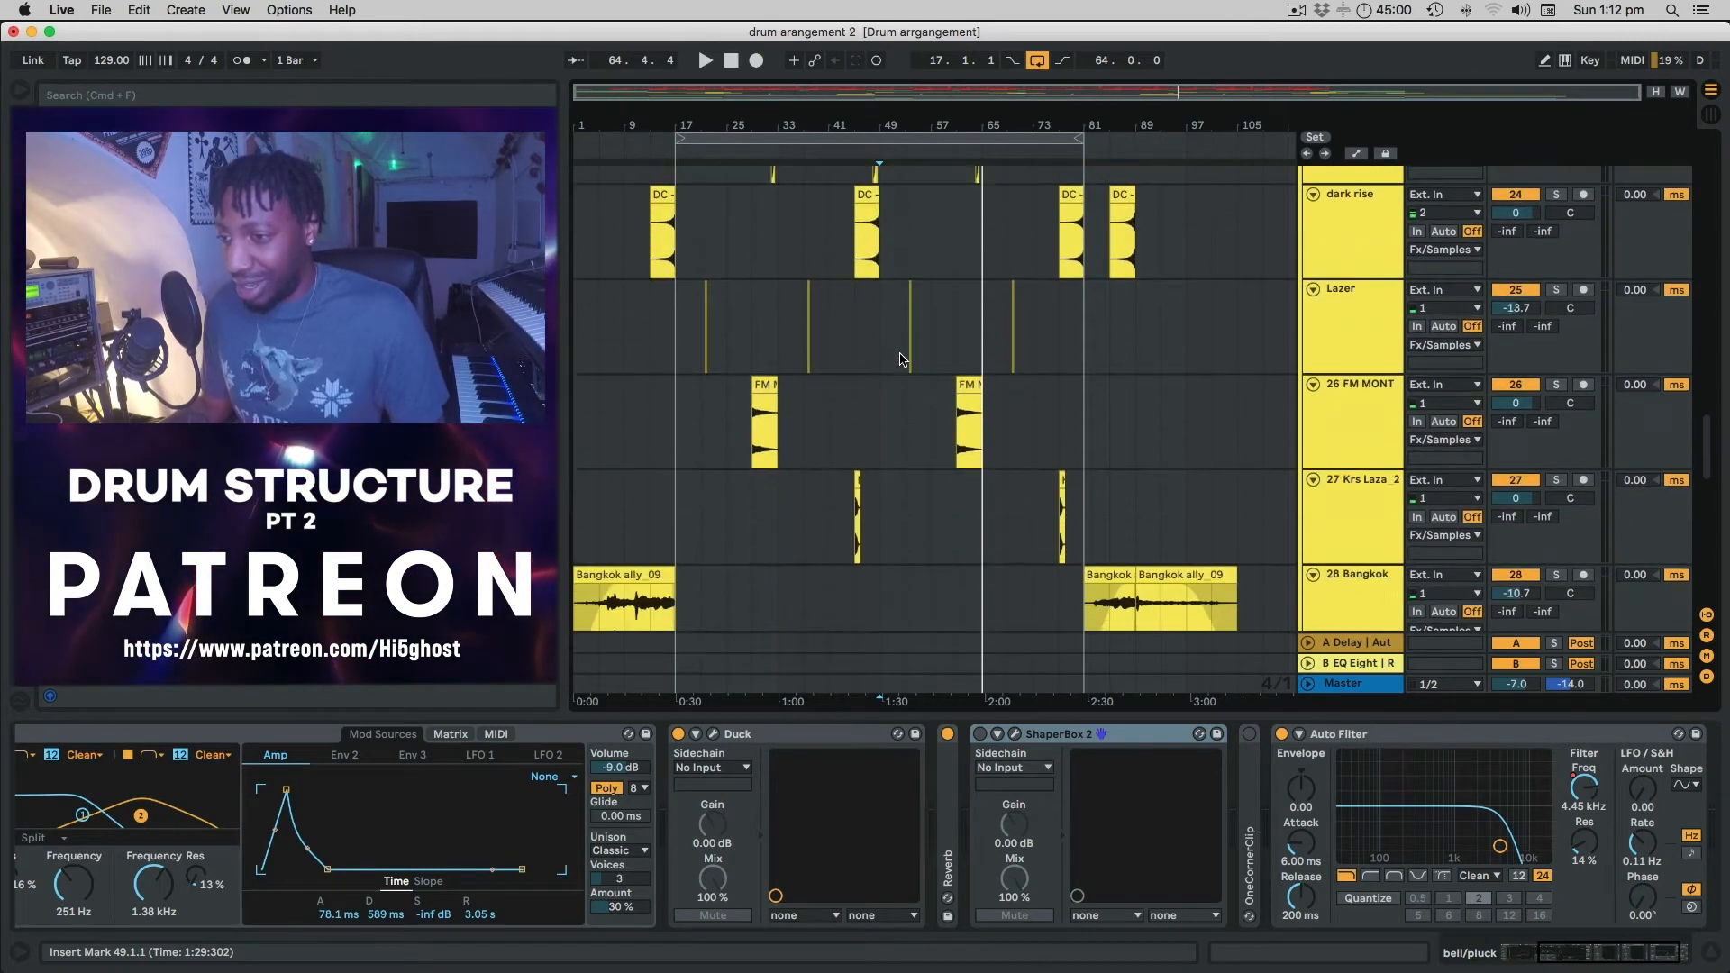
scroll(903, 359, up, 1)
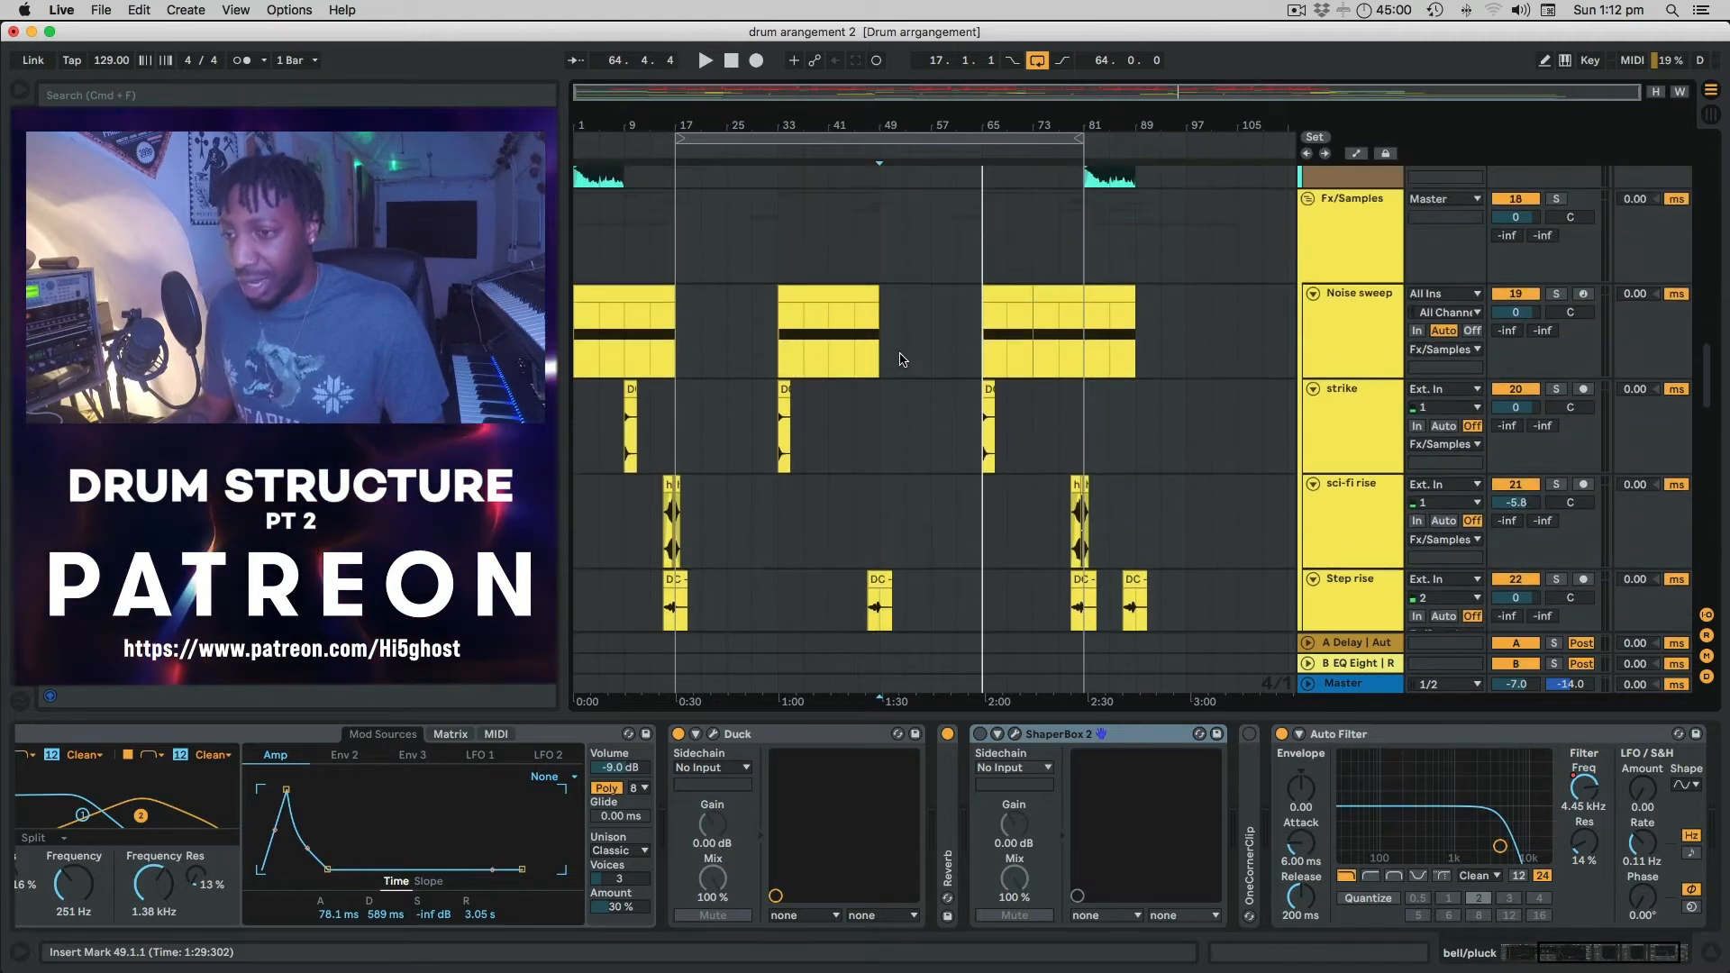
Show the Noise sweep track's Operator, Auto Filters, Auto Pan and Reverb, briefly toggling automation view.
click(1351, 230)
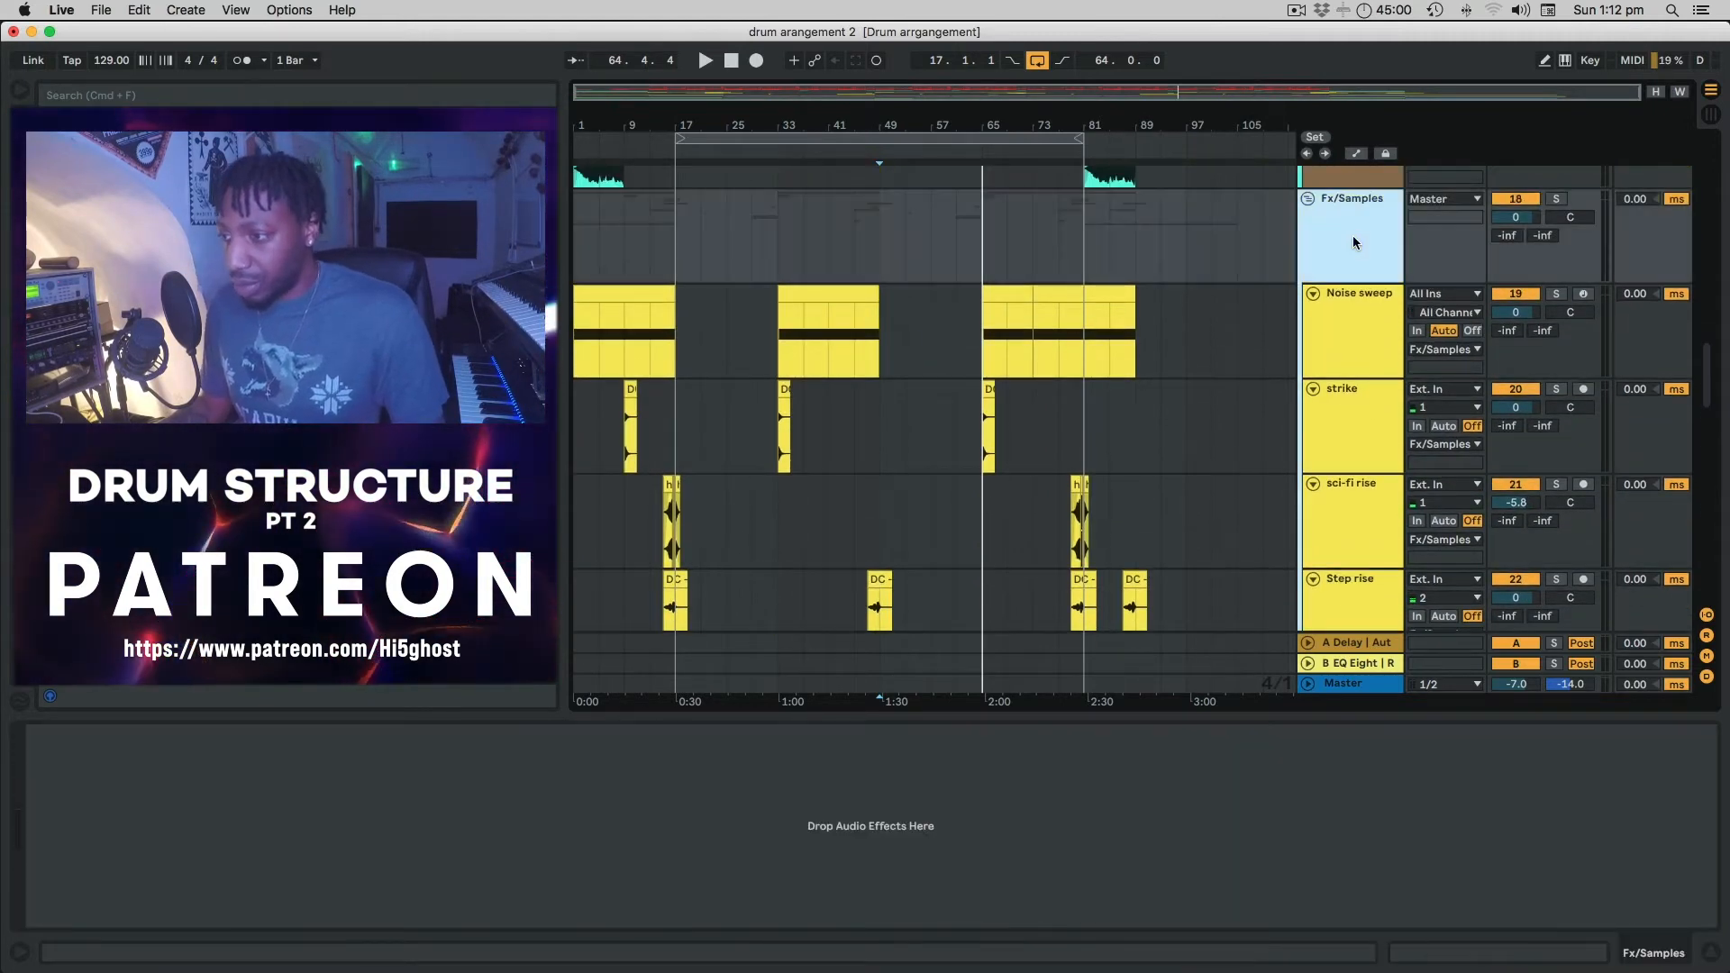
click(1360, 320)
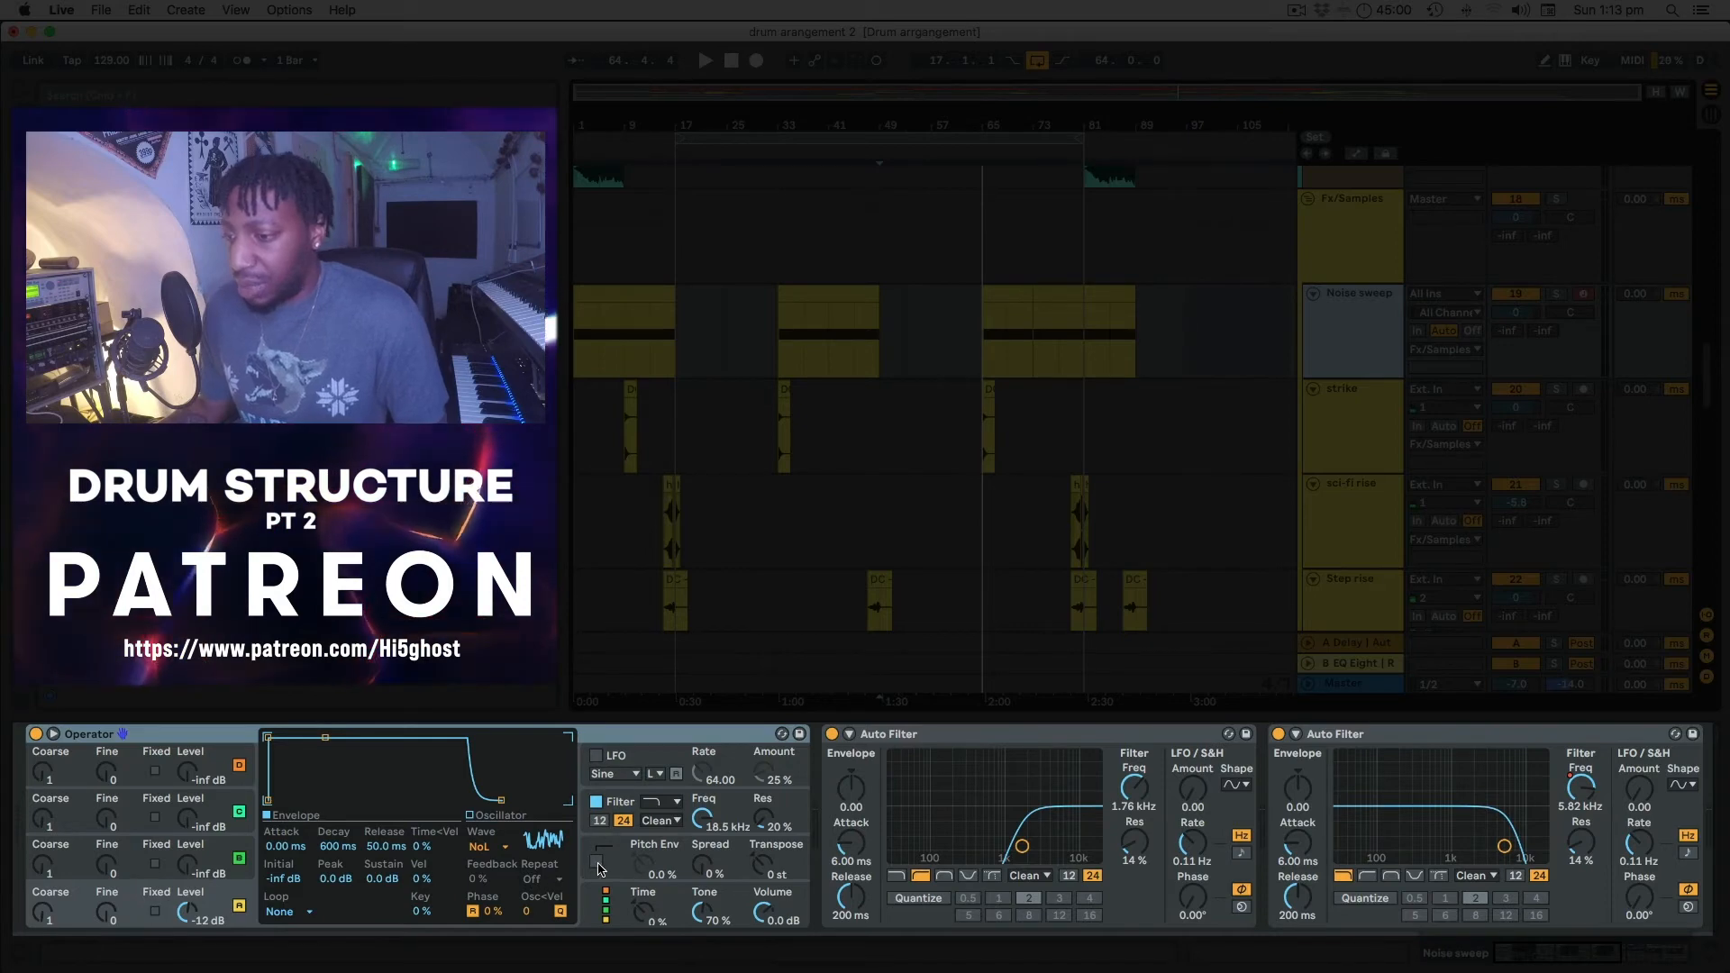
scroll(1218, 824, right, 5)
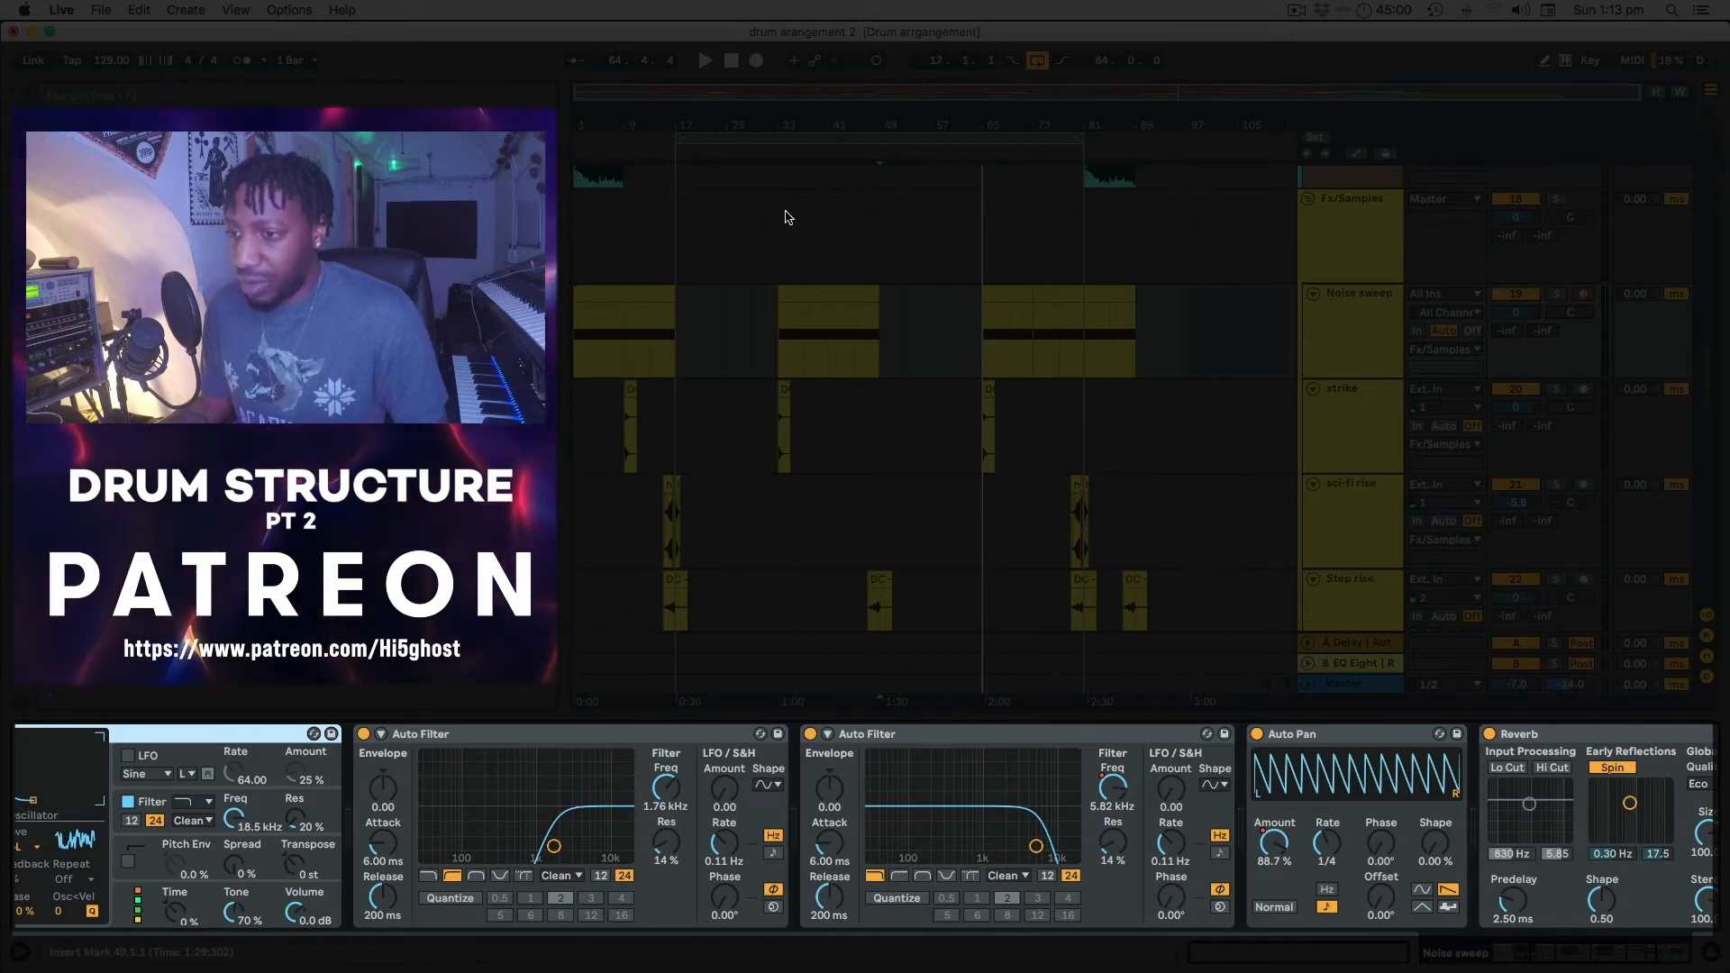
key(a)
key(a)
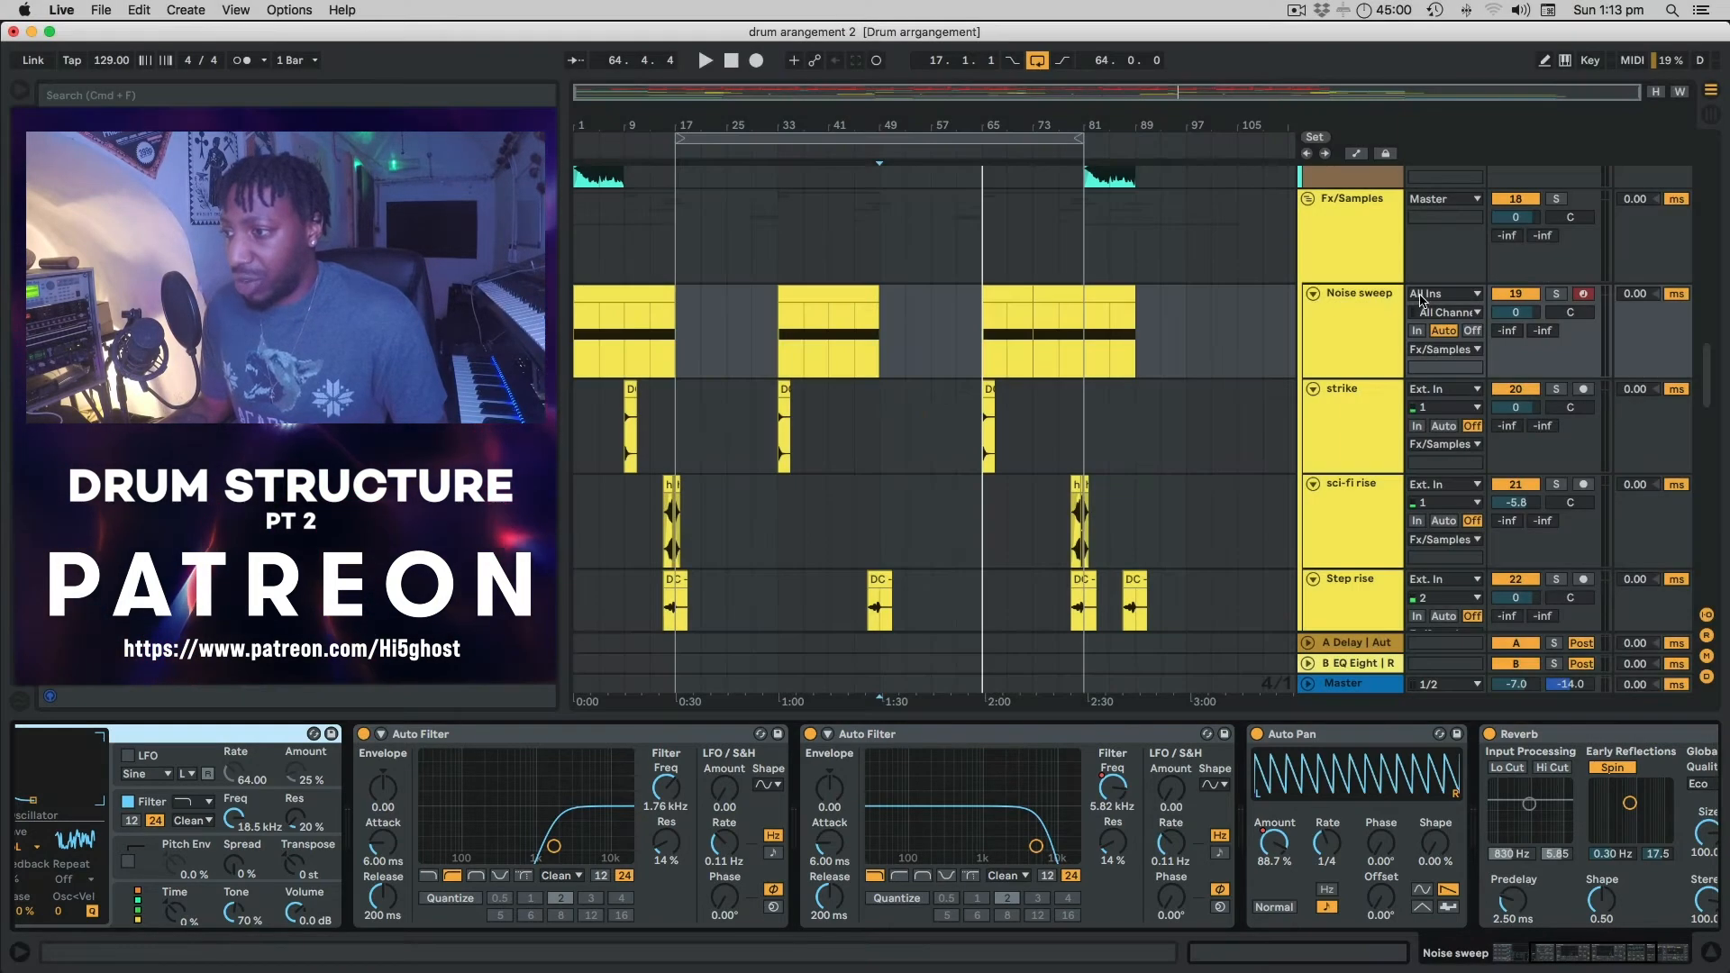
key(a)
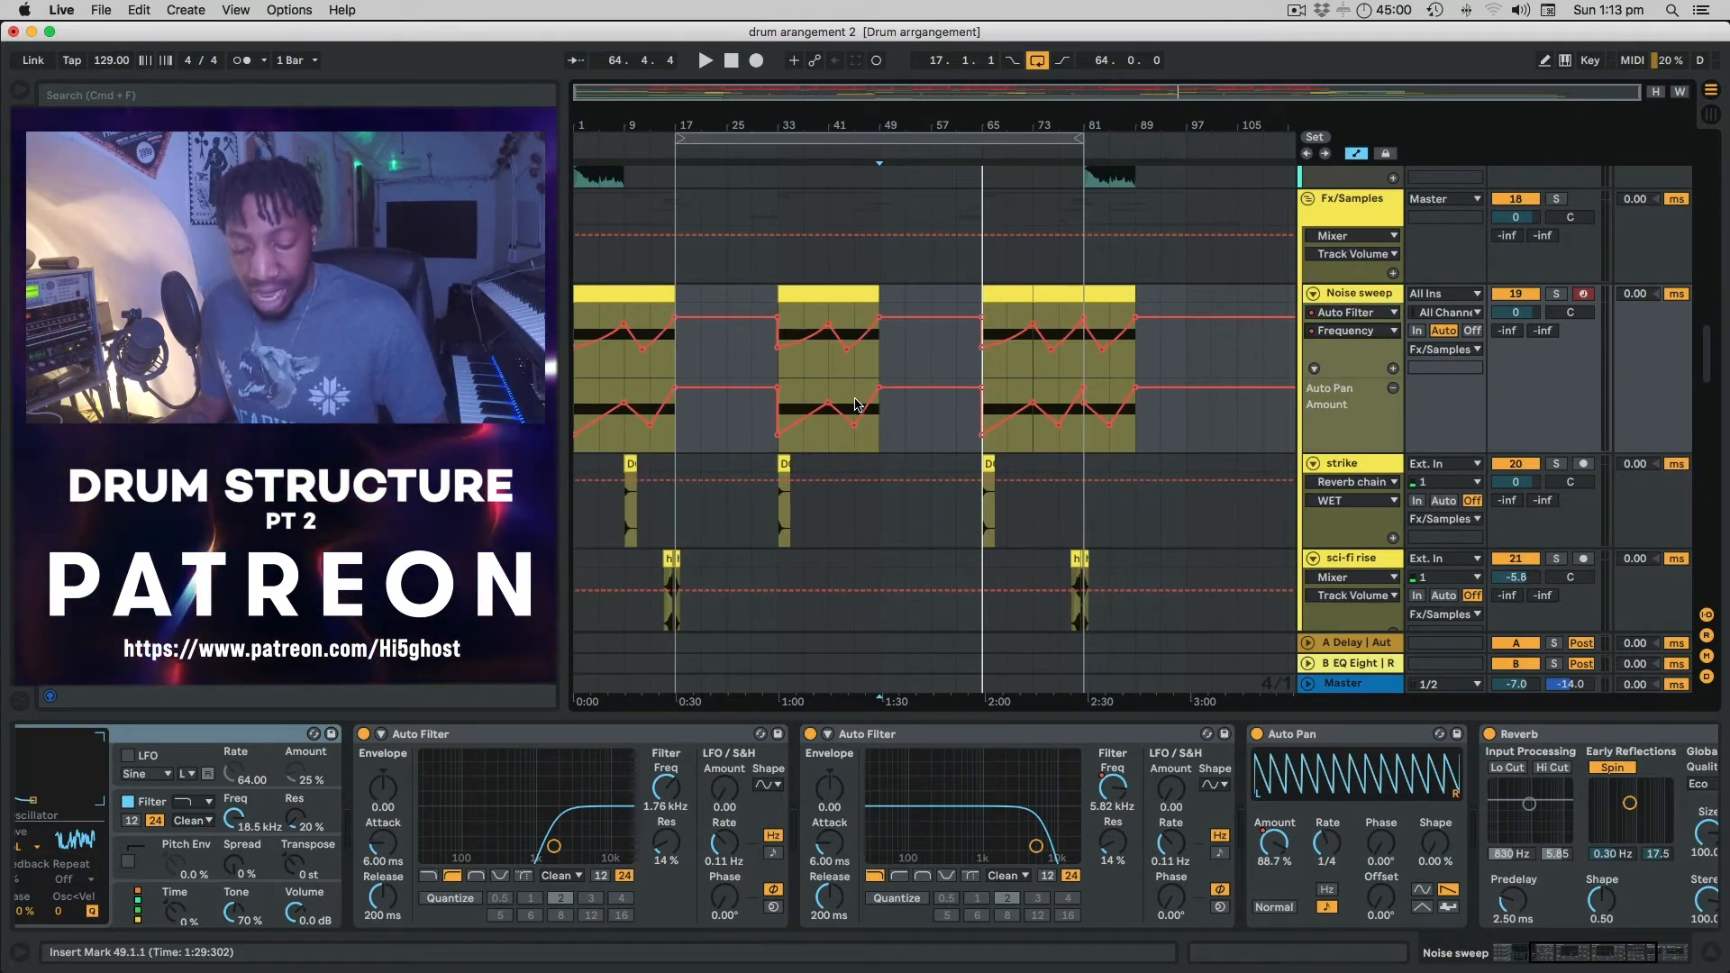
Solo the Fx/Samples group and play from bar 33, checking the Noise sweep automation list.
click(1556, 200)
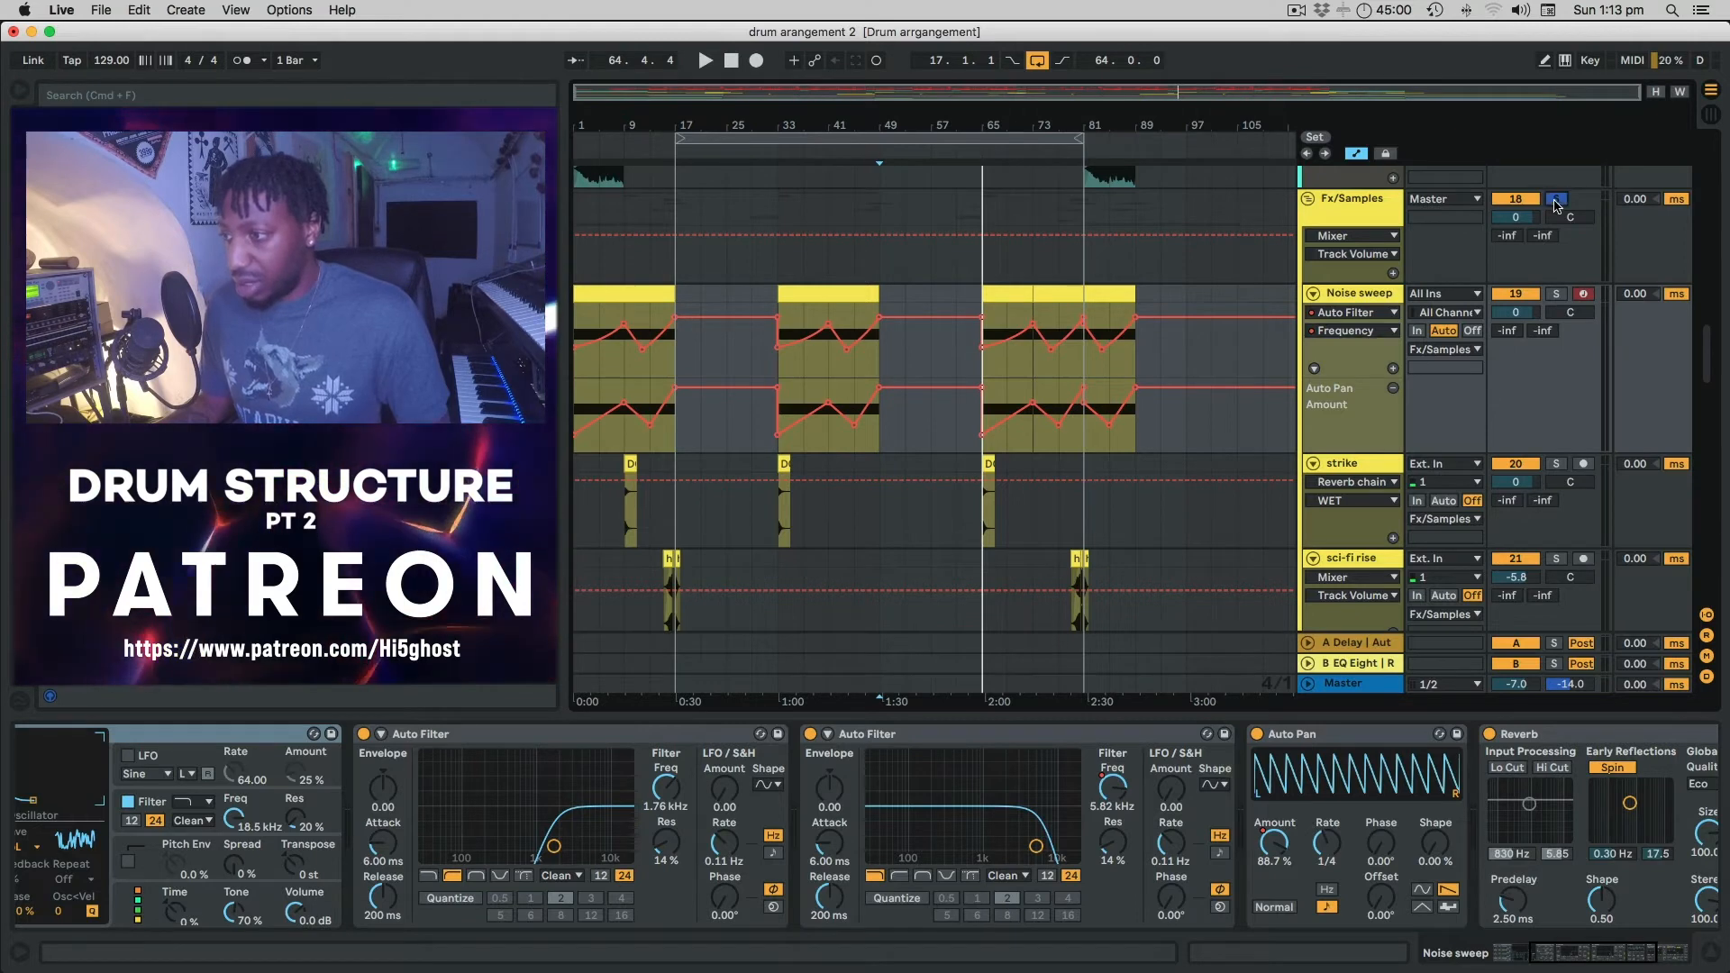
click(780, 371)
key(space)
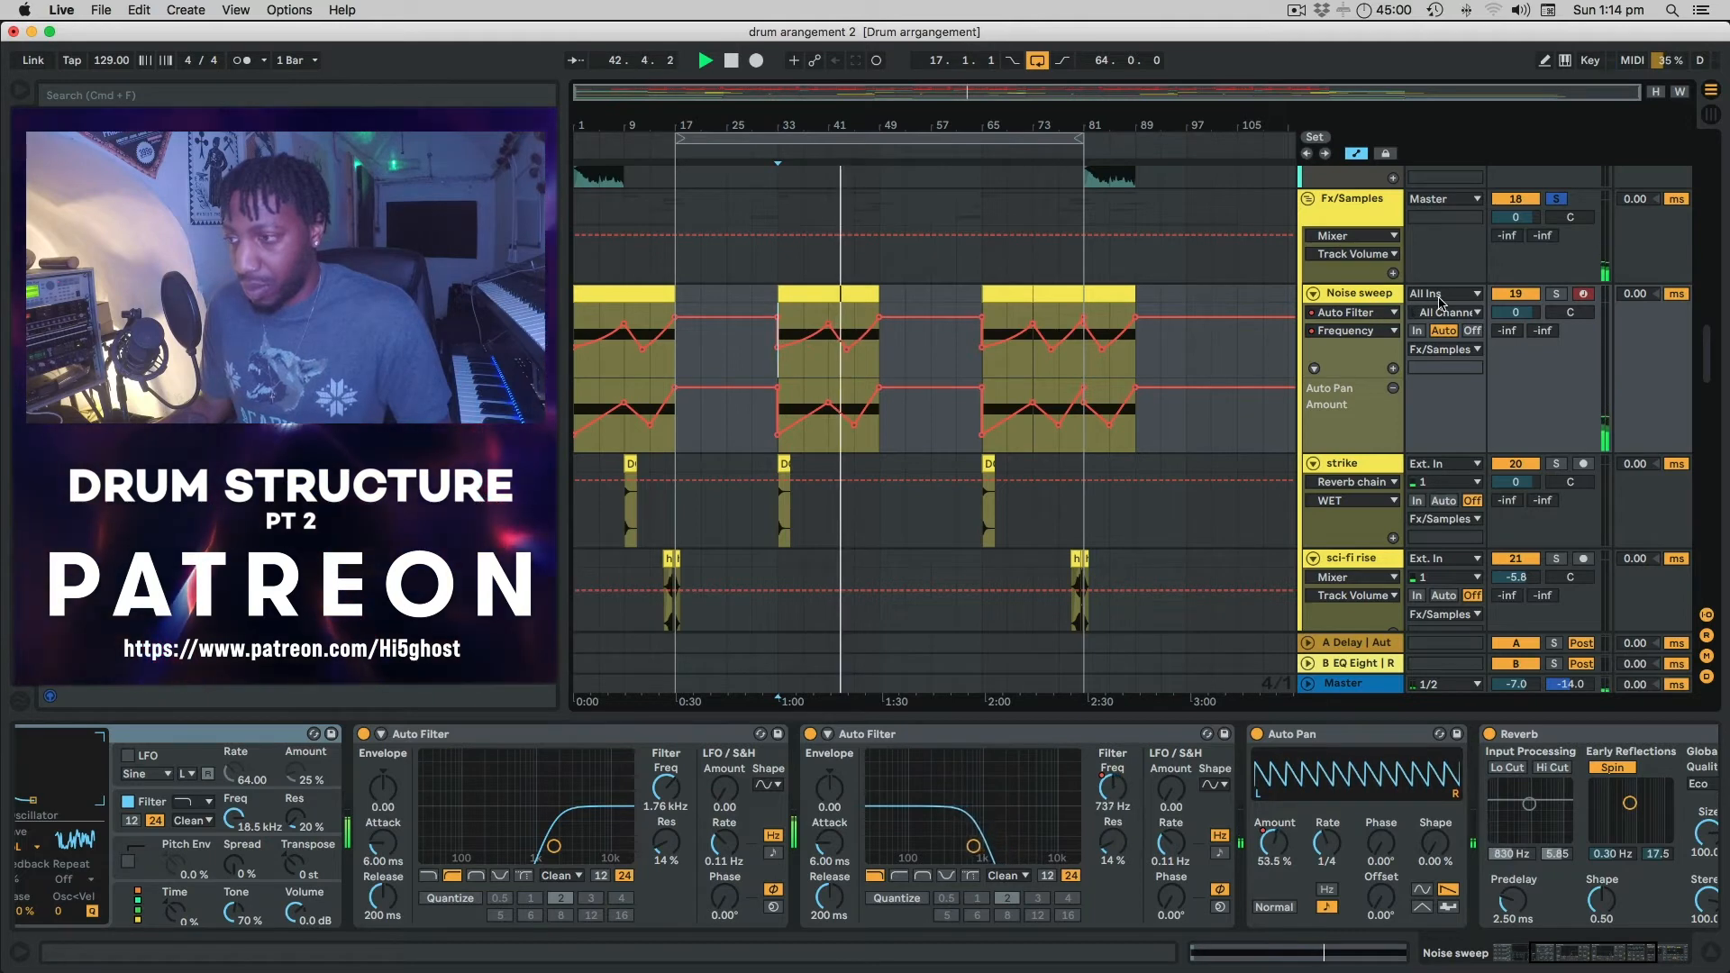
click(1376, 316)
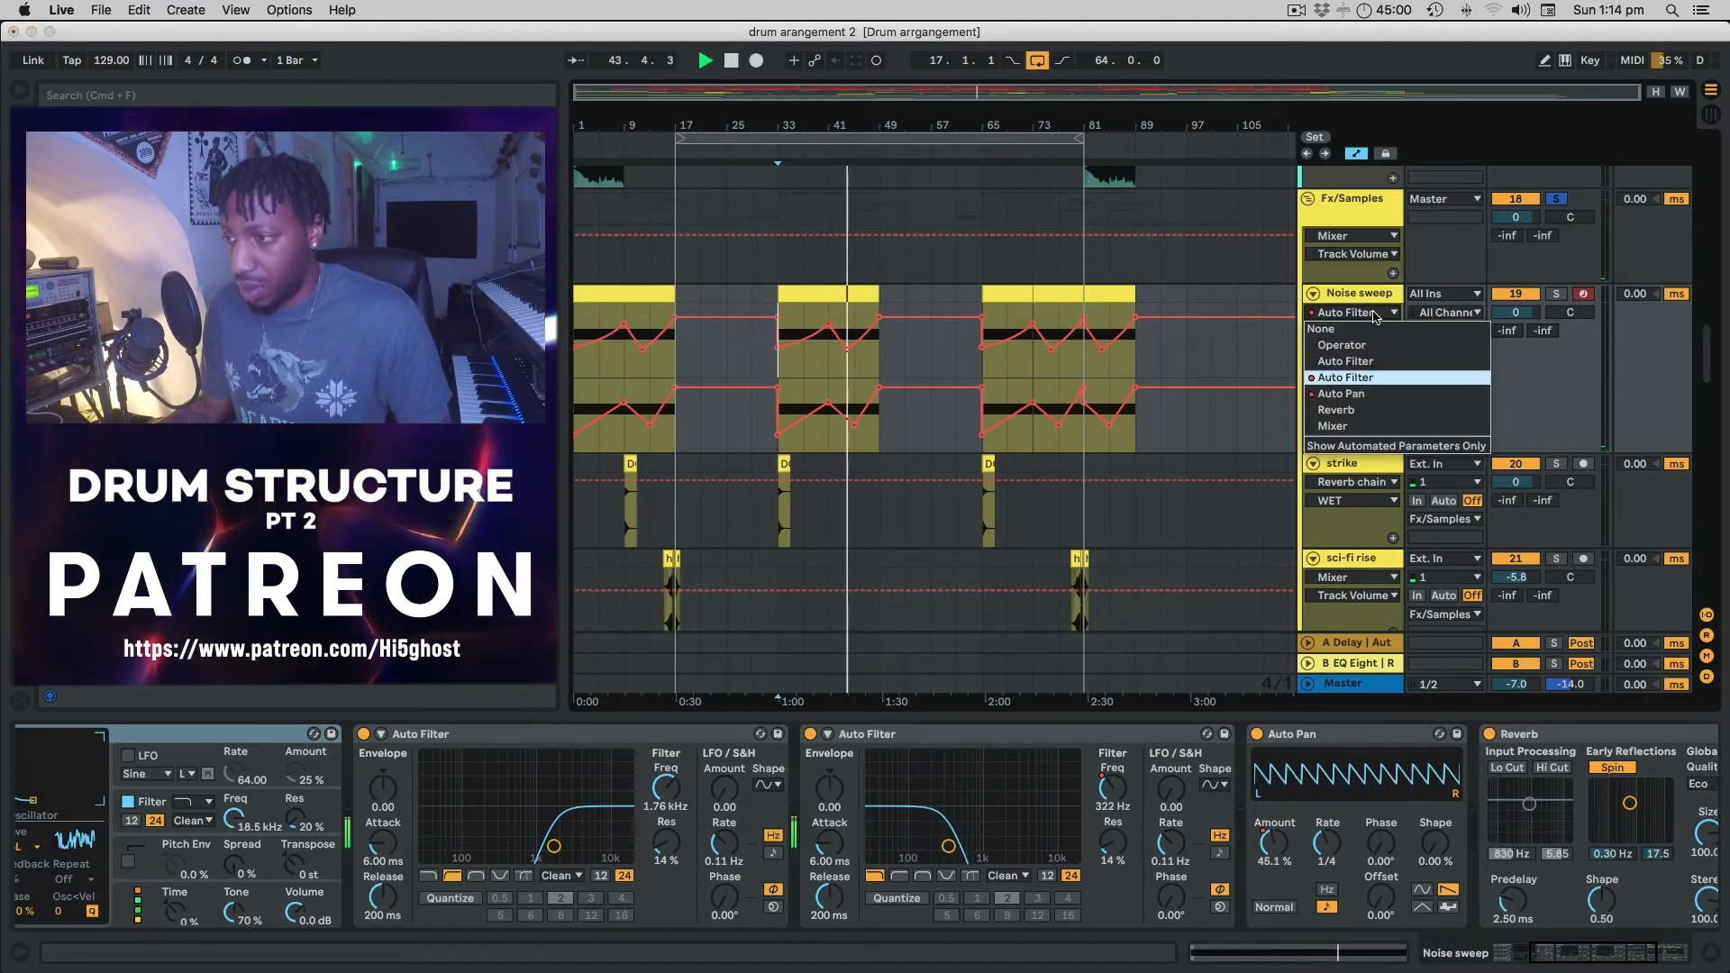
click(1376, 316)
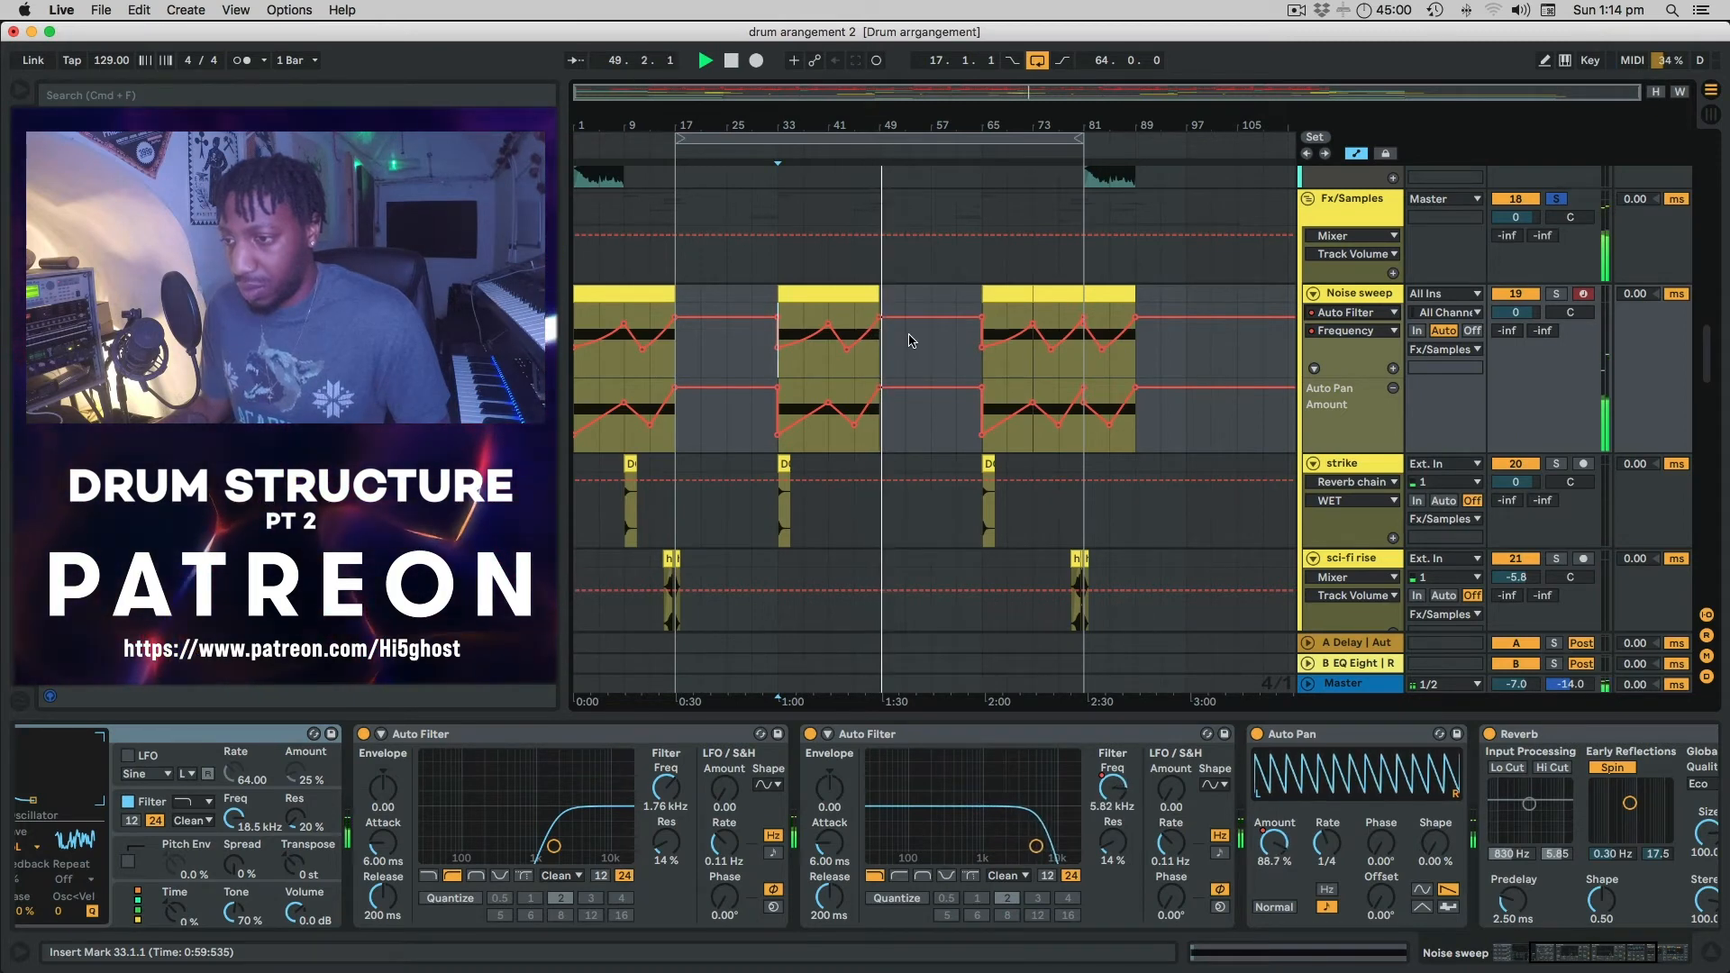
key(space)
Nudge the Auto Pan Phase knob so the Noise sweep lane shows Auto Pan automation.
scroll(948, 360, down, 3)
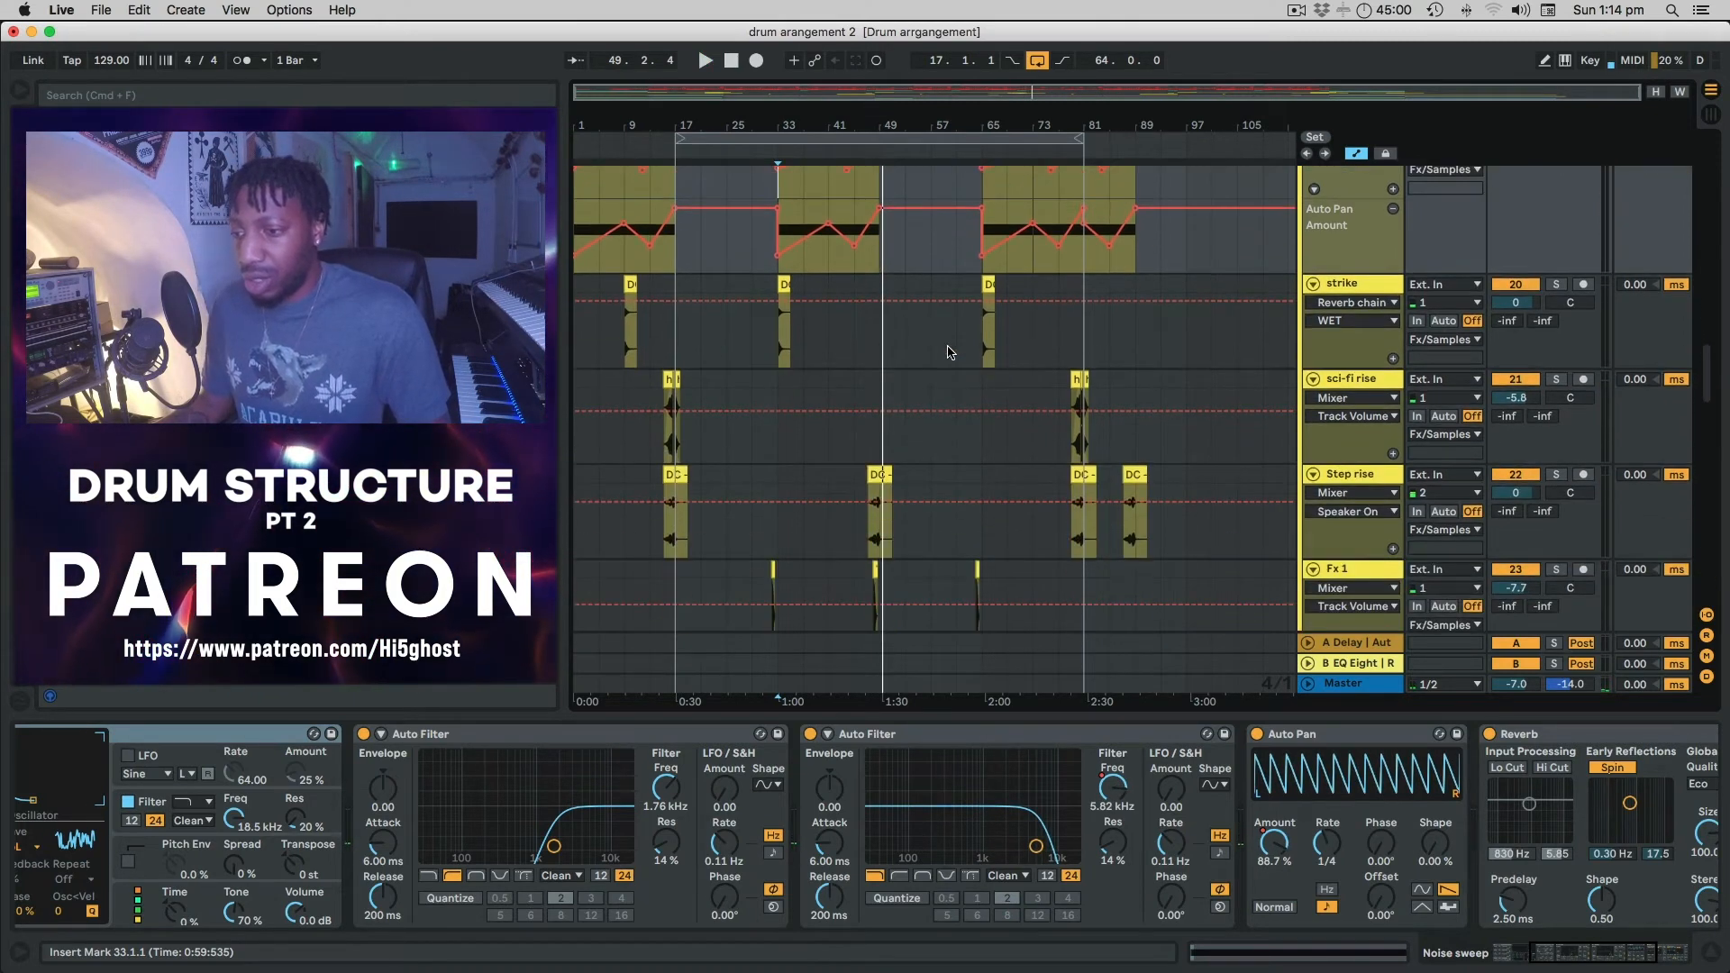
scroll(888, 327, up, 2)
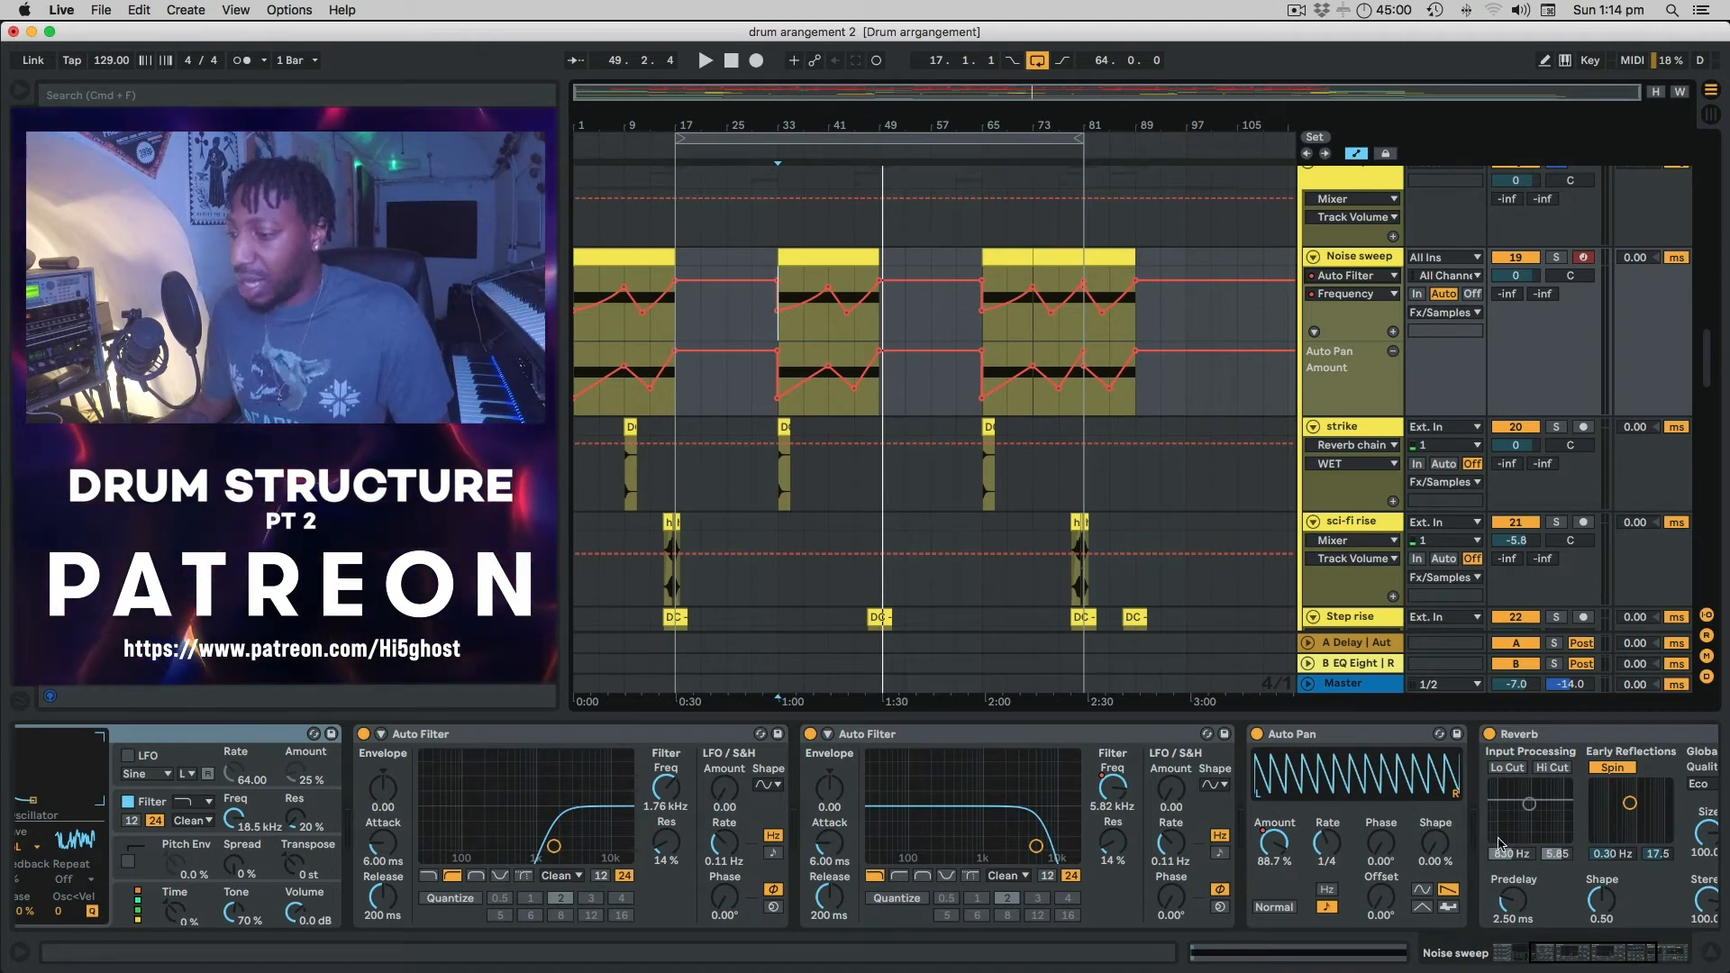
mouse_move(1380, 843)
mouse_down()
mouse_move(1380, 770)
mouse_move(1380, 828)
mouse_up()
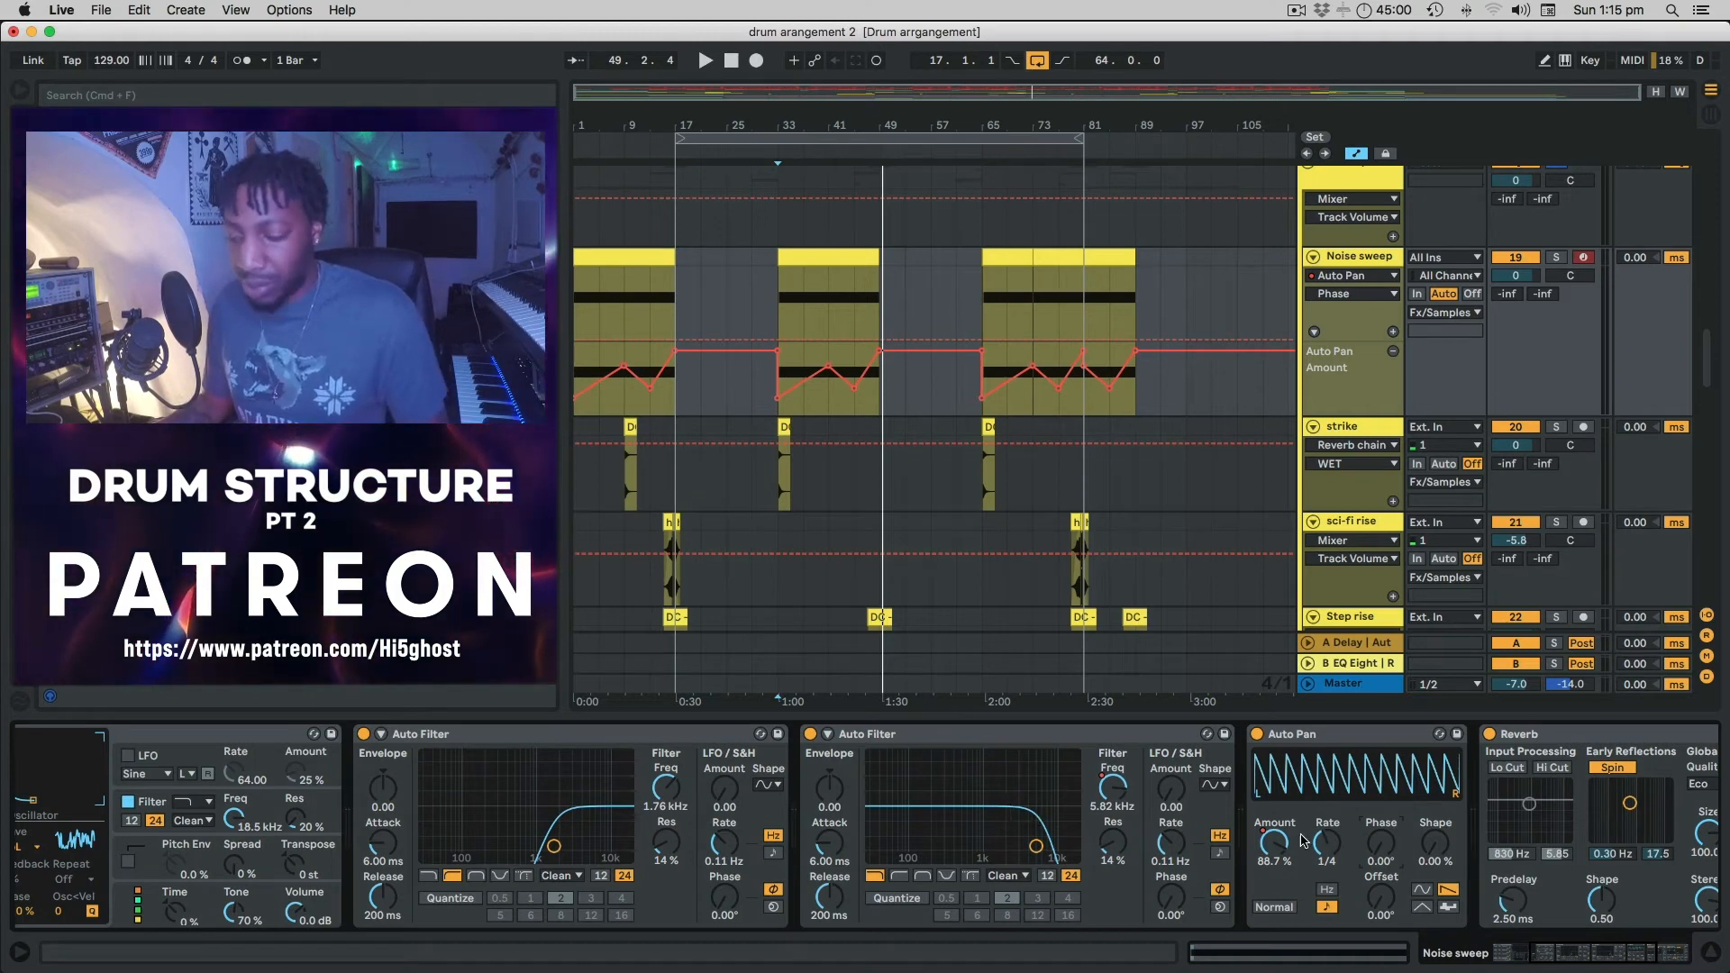
scroll(1151, 808, right, 5)
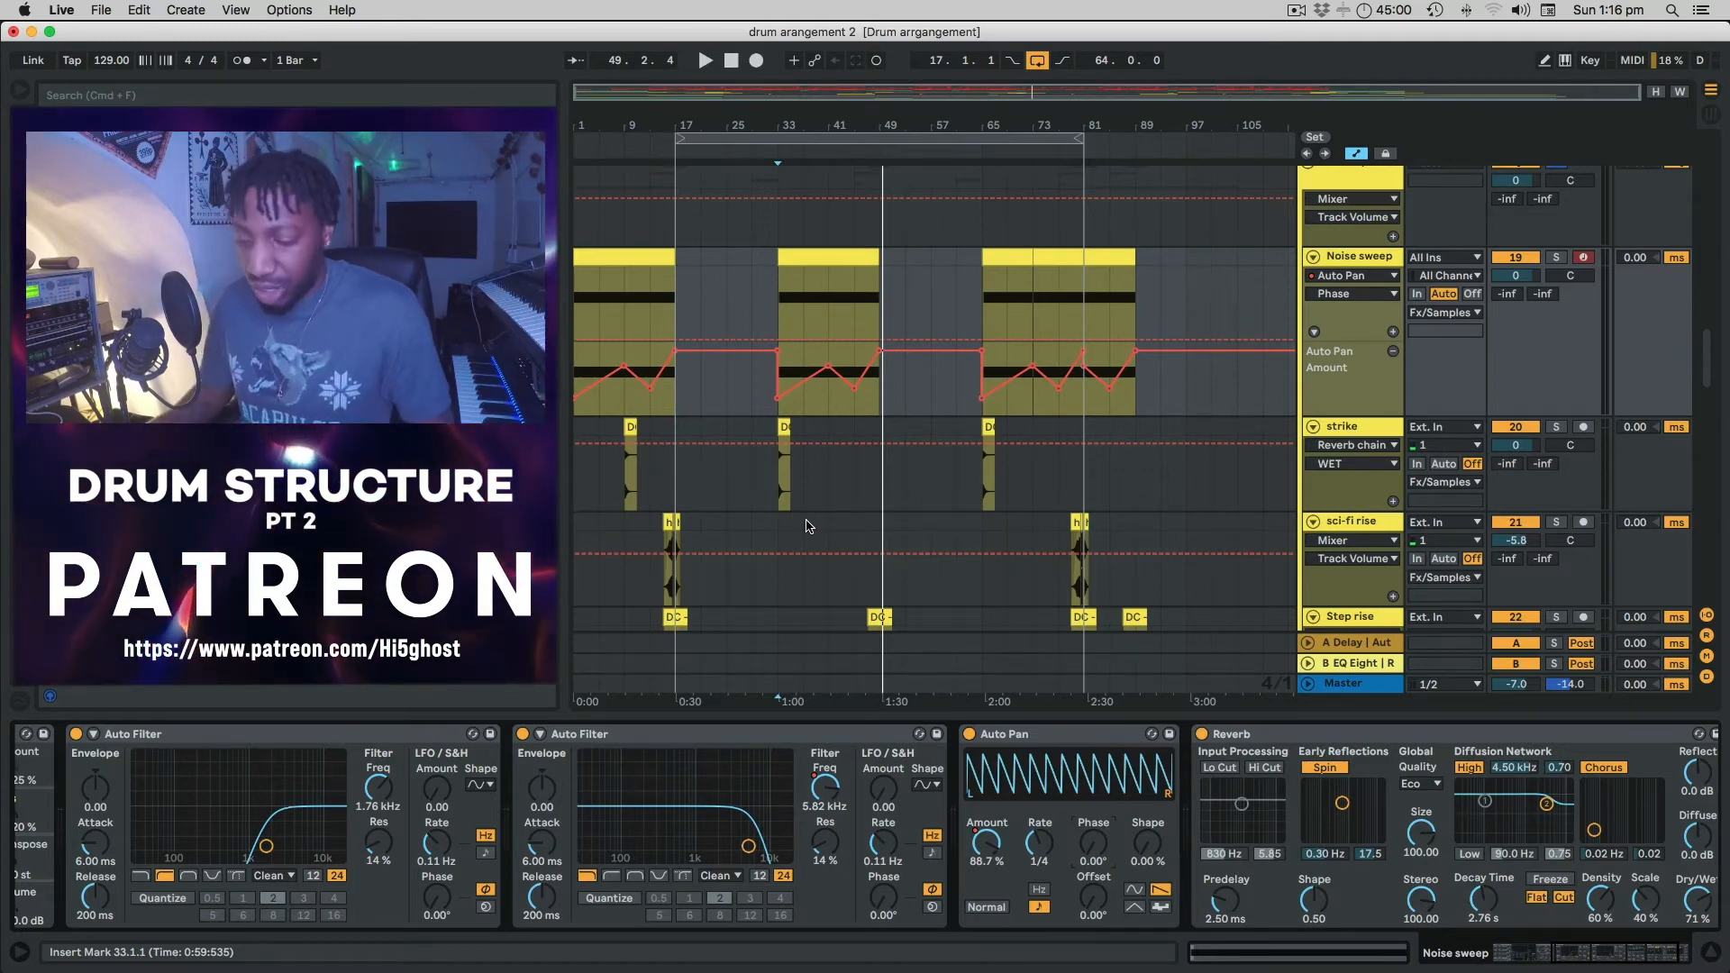
Unfold the 808 track and select its clip to show 808 - OVERDOSE, Saturator and Auto Filter.
scroll(1030, 386, down, 10)
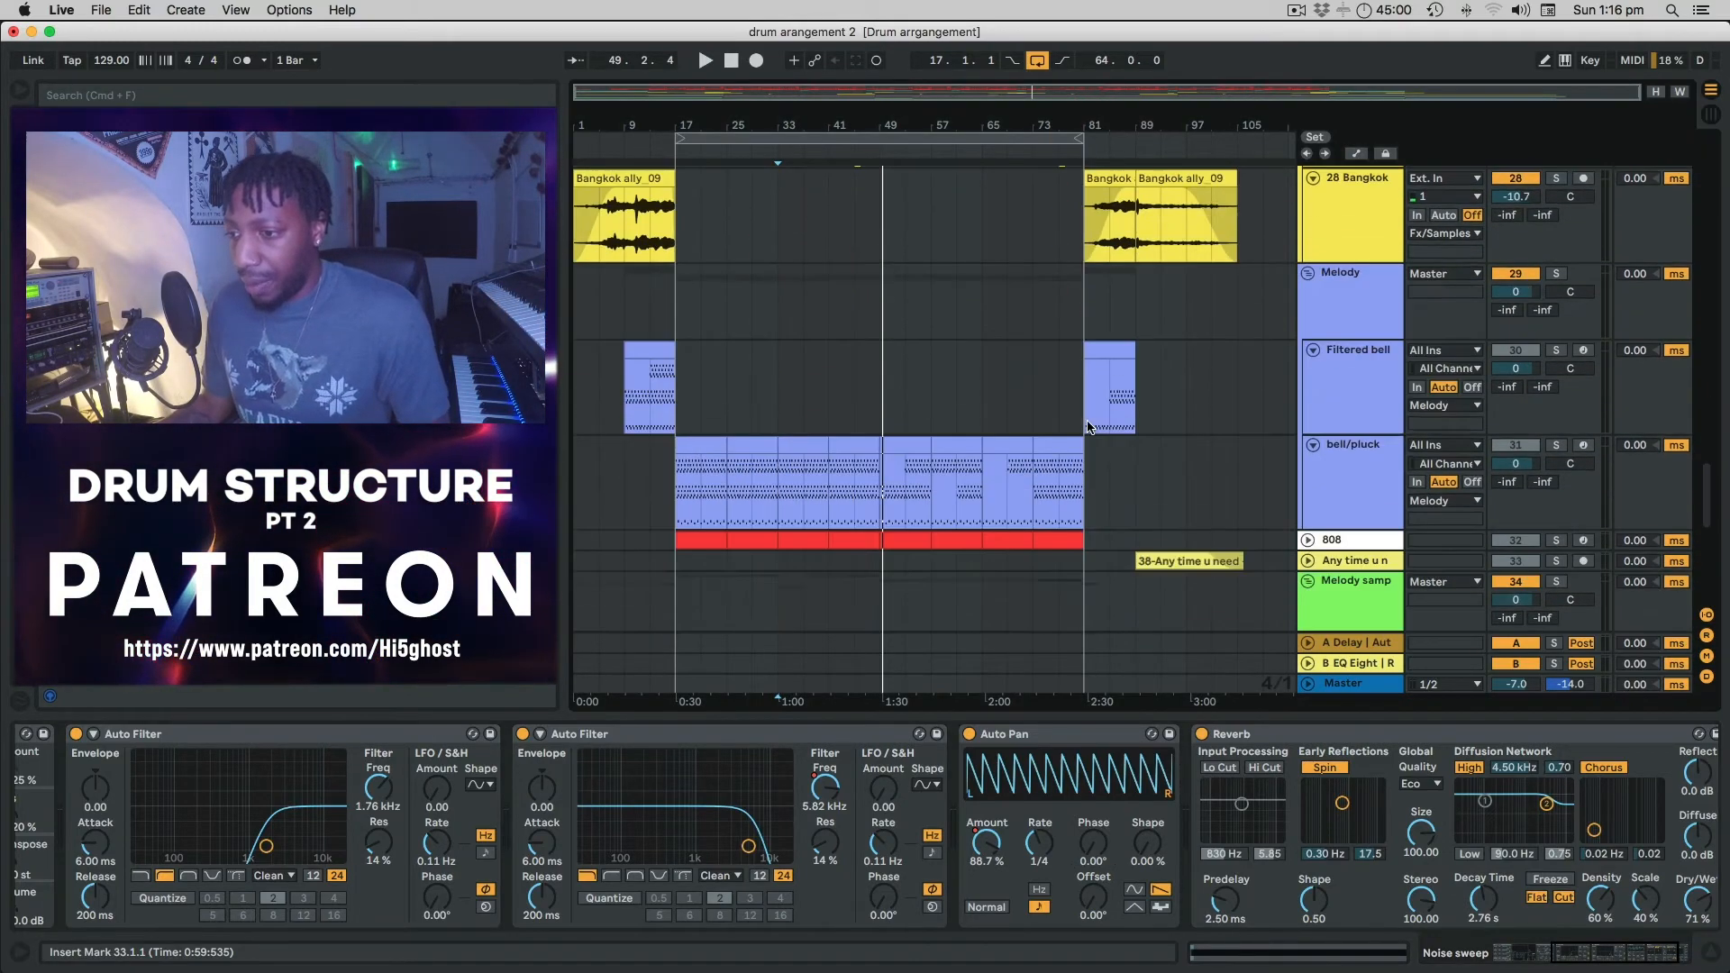
scroll(1088, 427, down, 8)
scroll(1088, 427, up, 4)
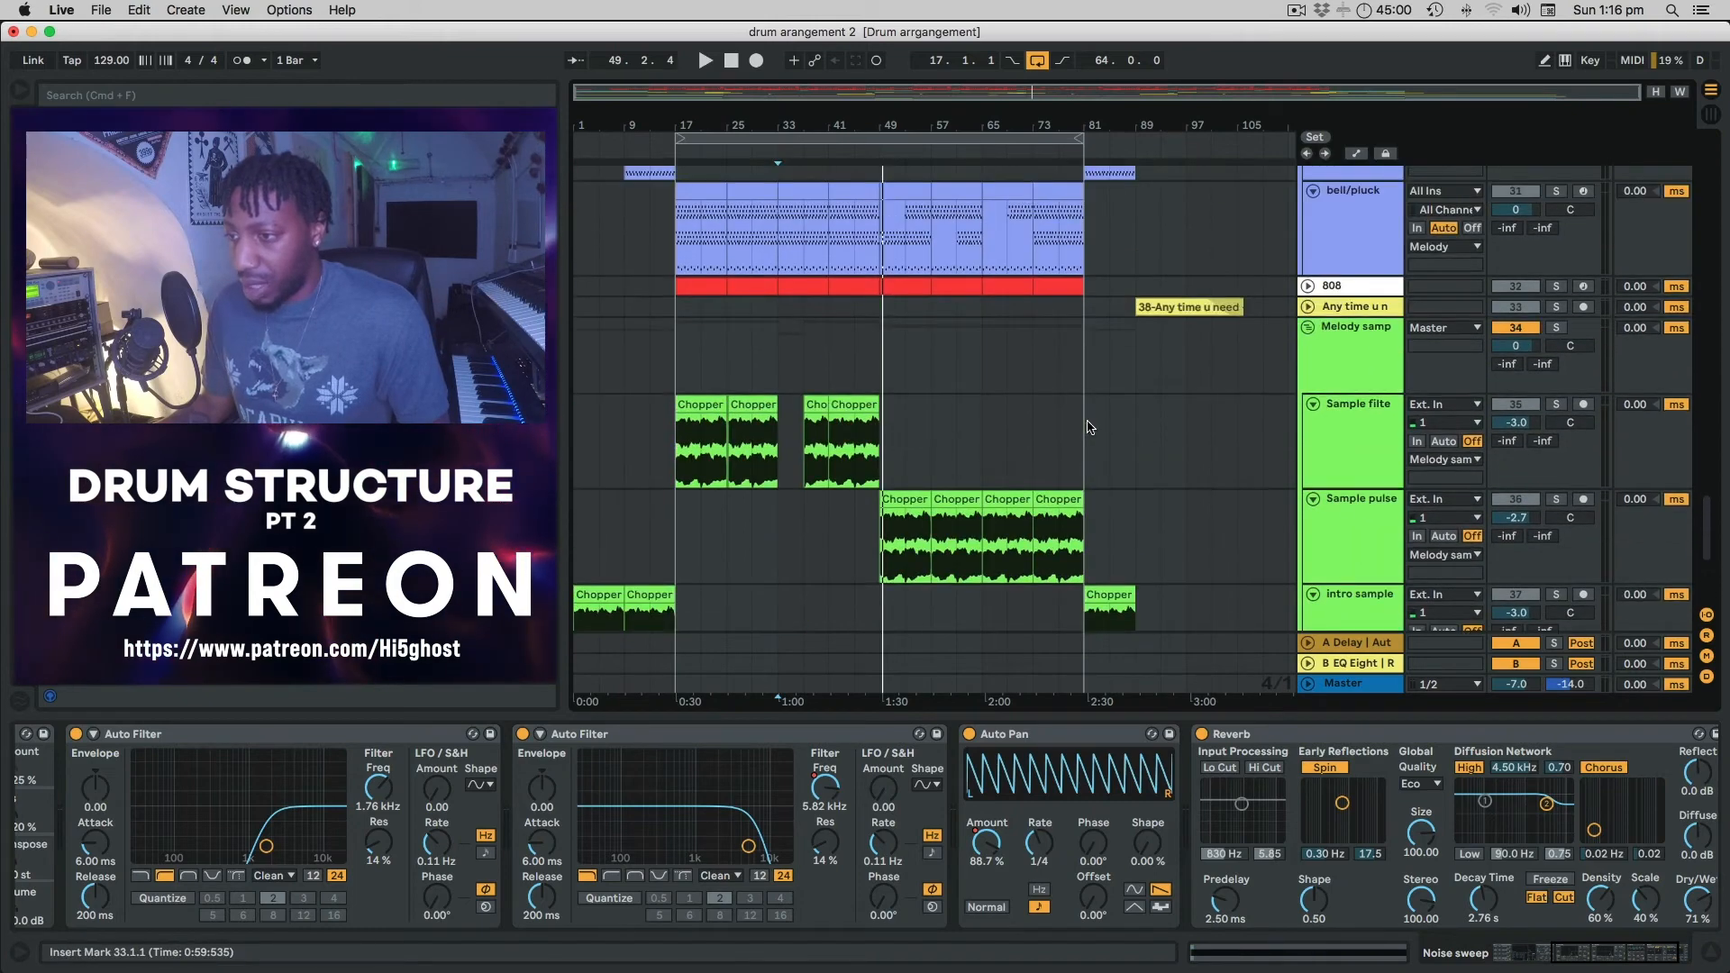
click(1308, 287)
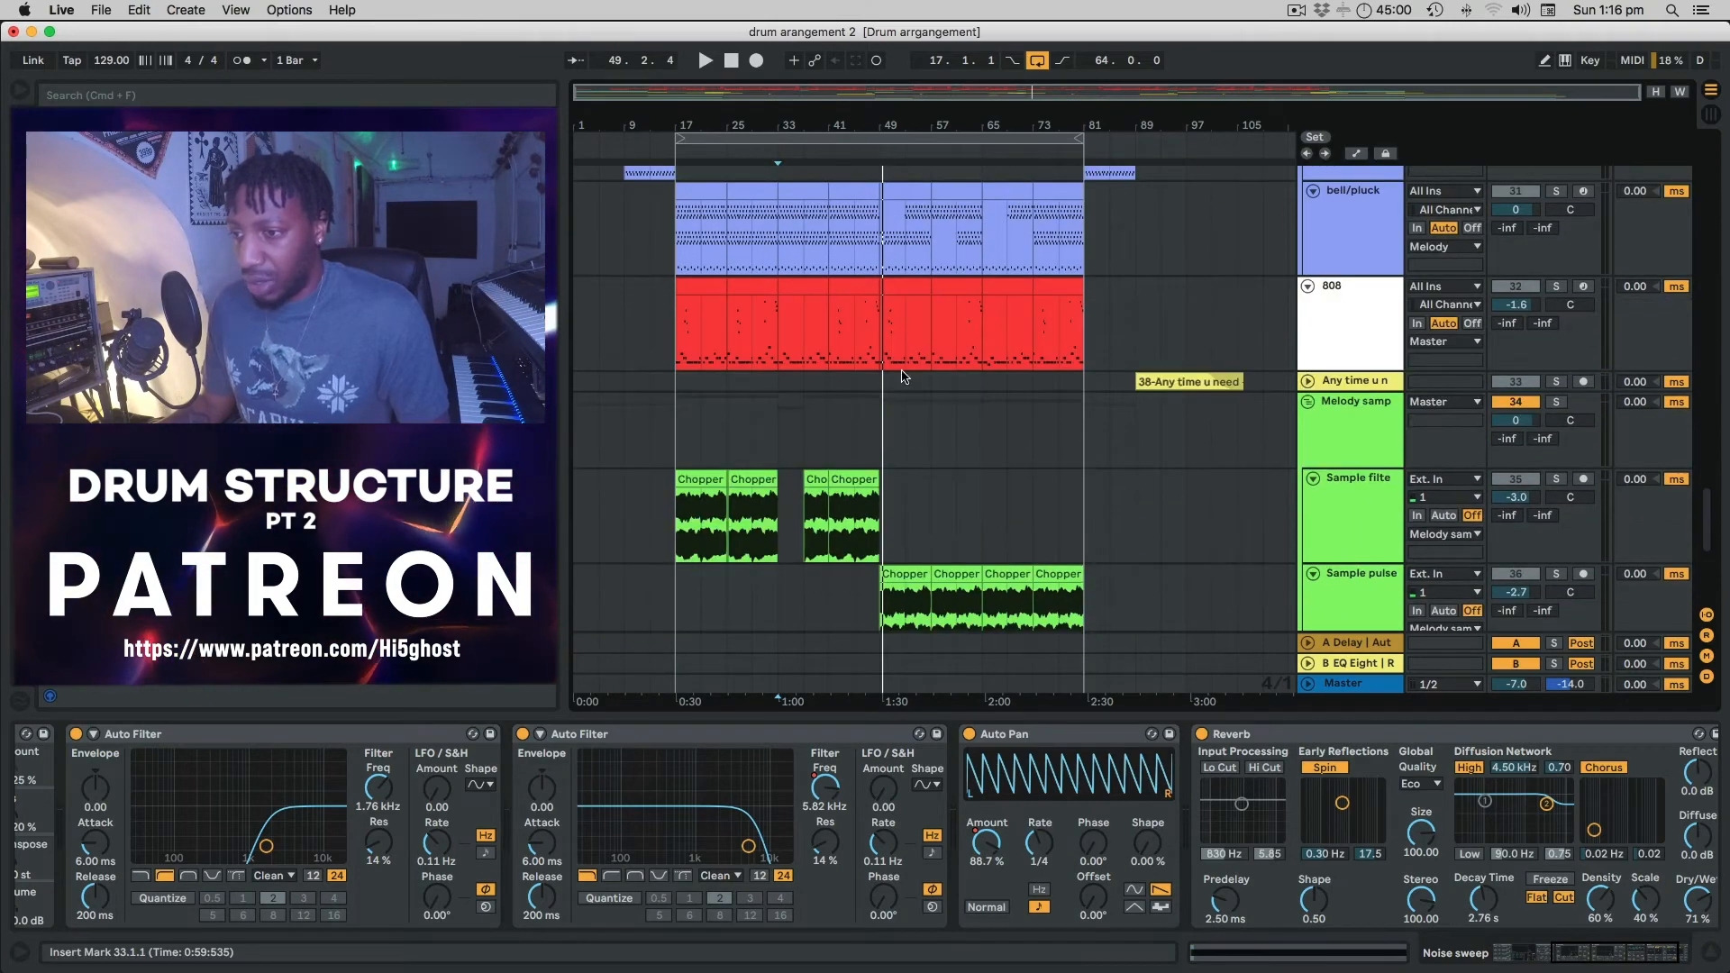
click(671, 329)
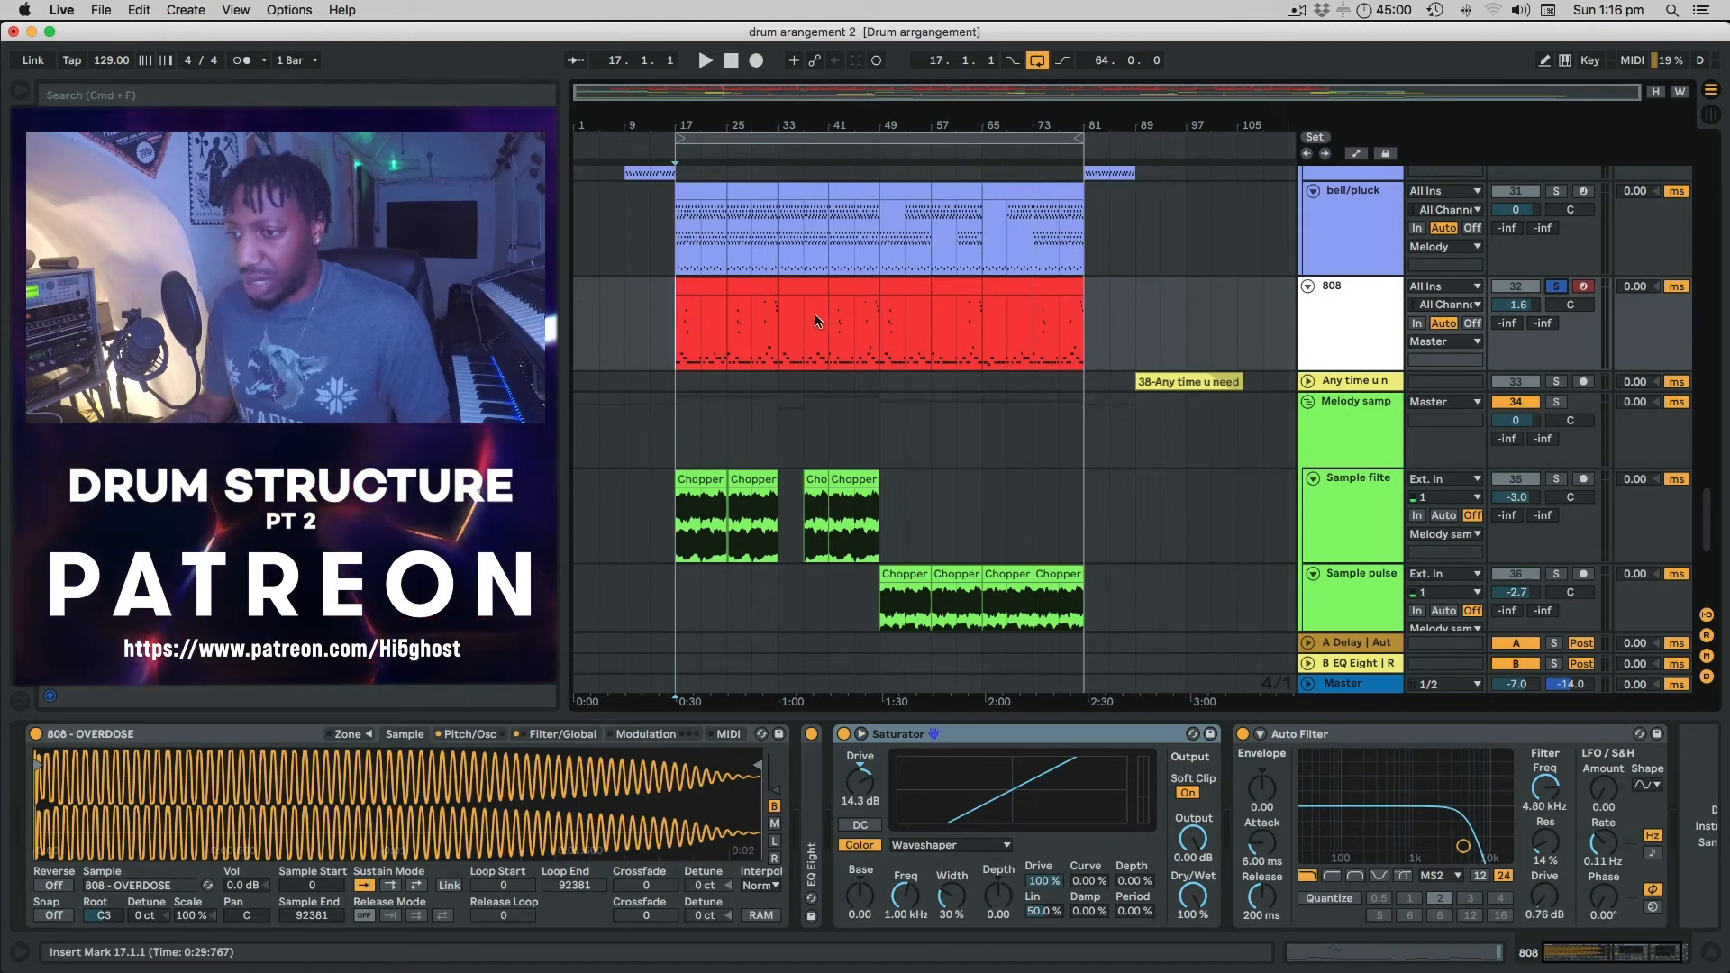
Play the 808 briefly, turn off its Solo, and stop playback.
key(space)
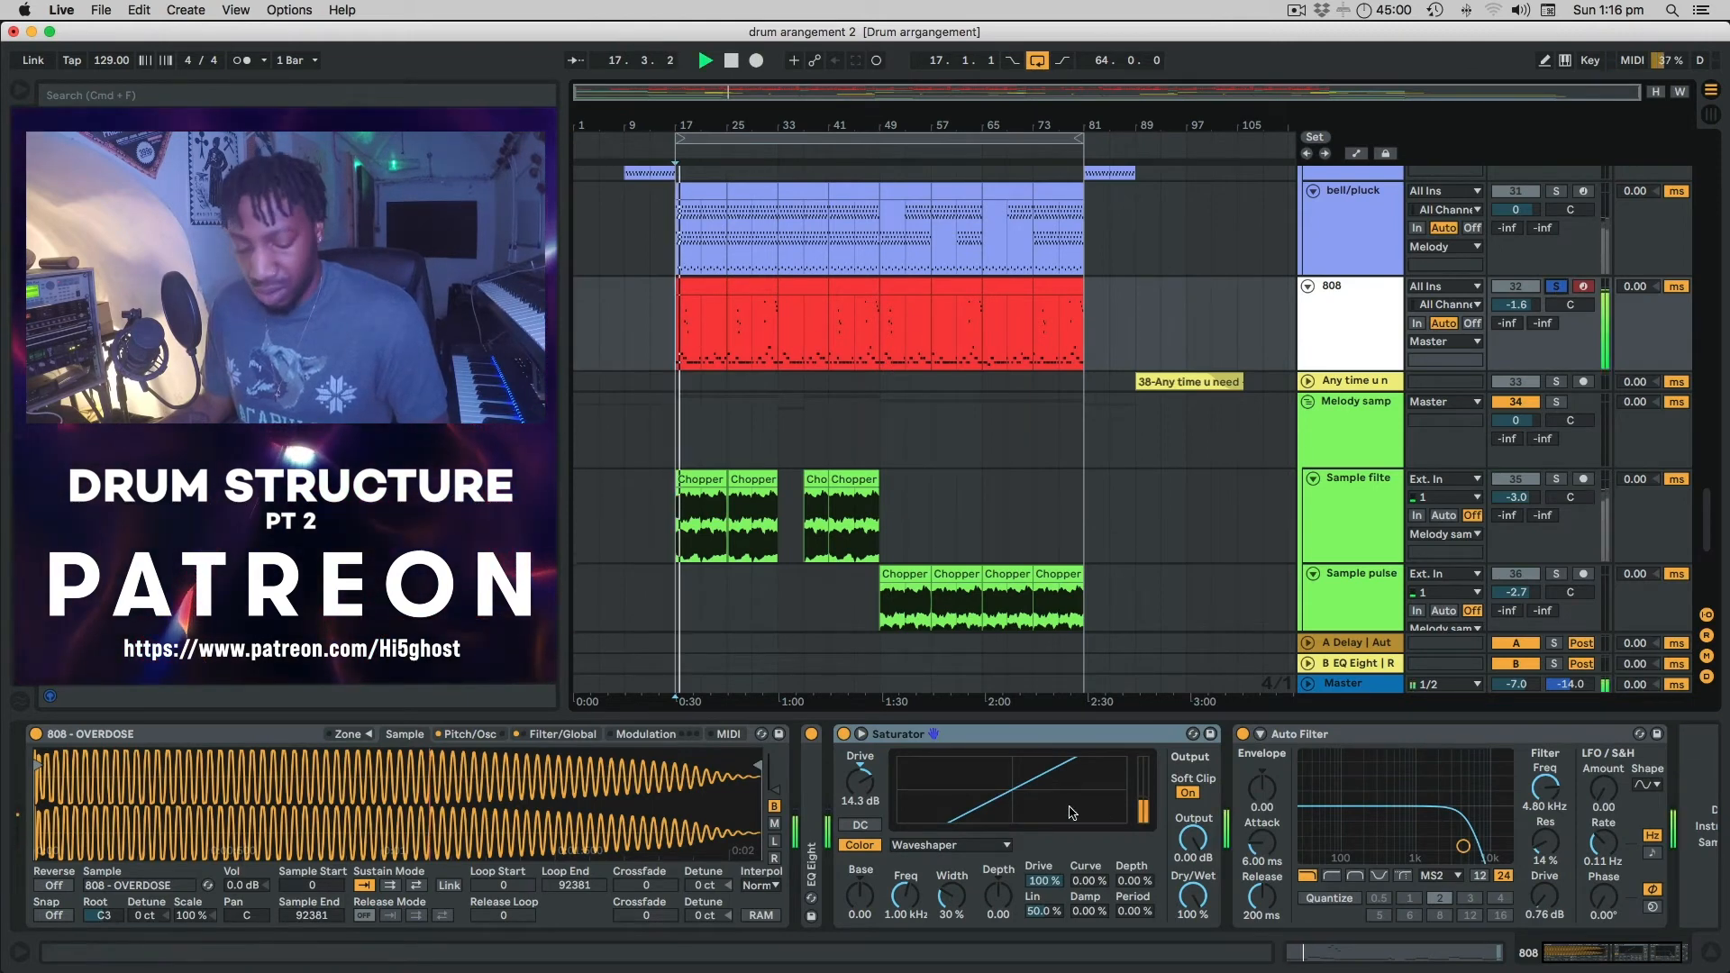
scroll(1157, 773, right, 2)
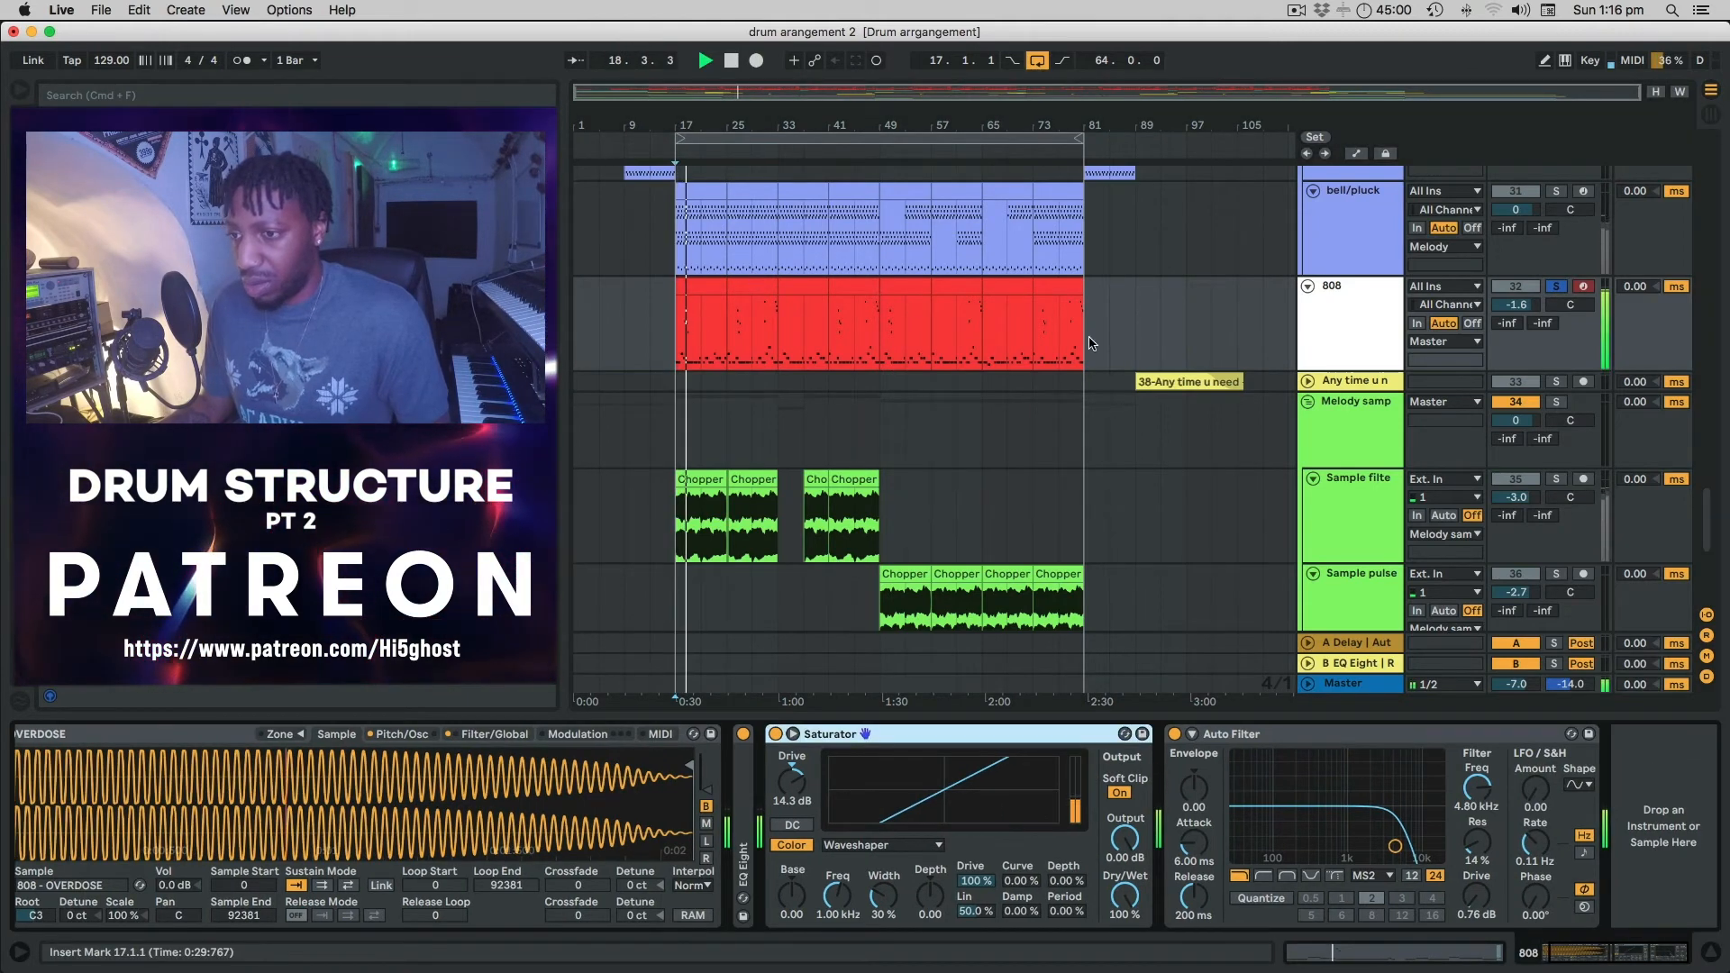
click(1556, 286)
key(space)
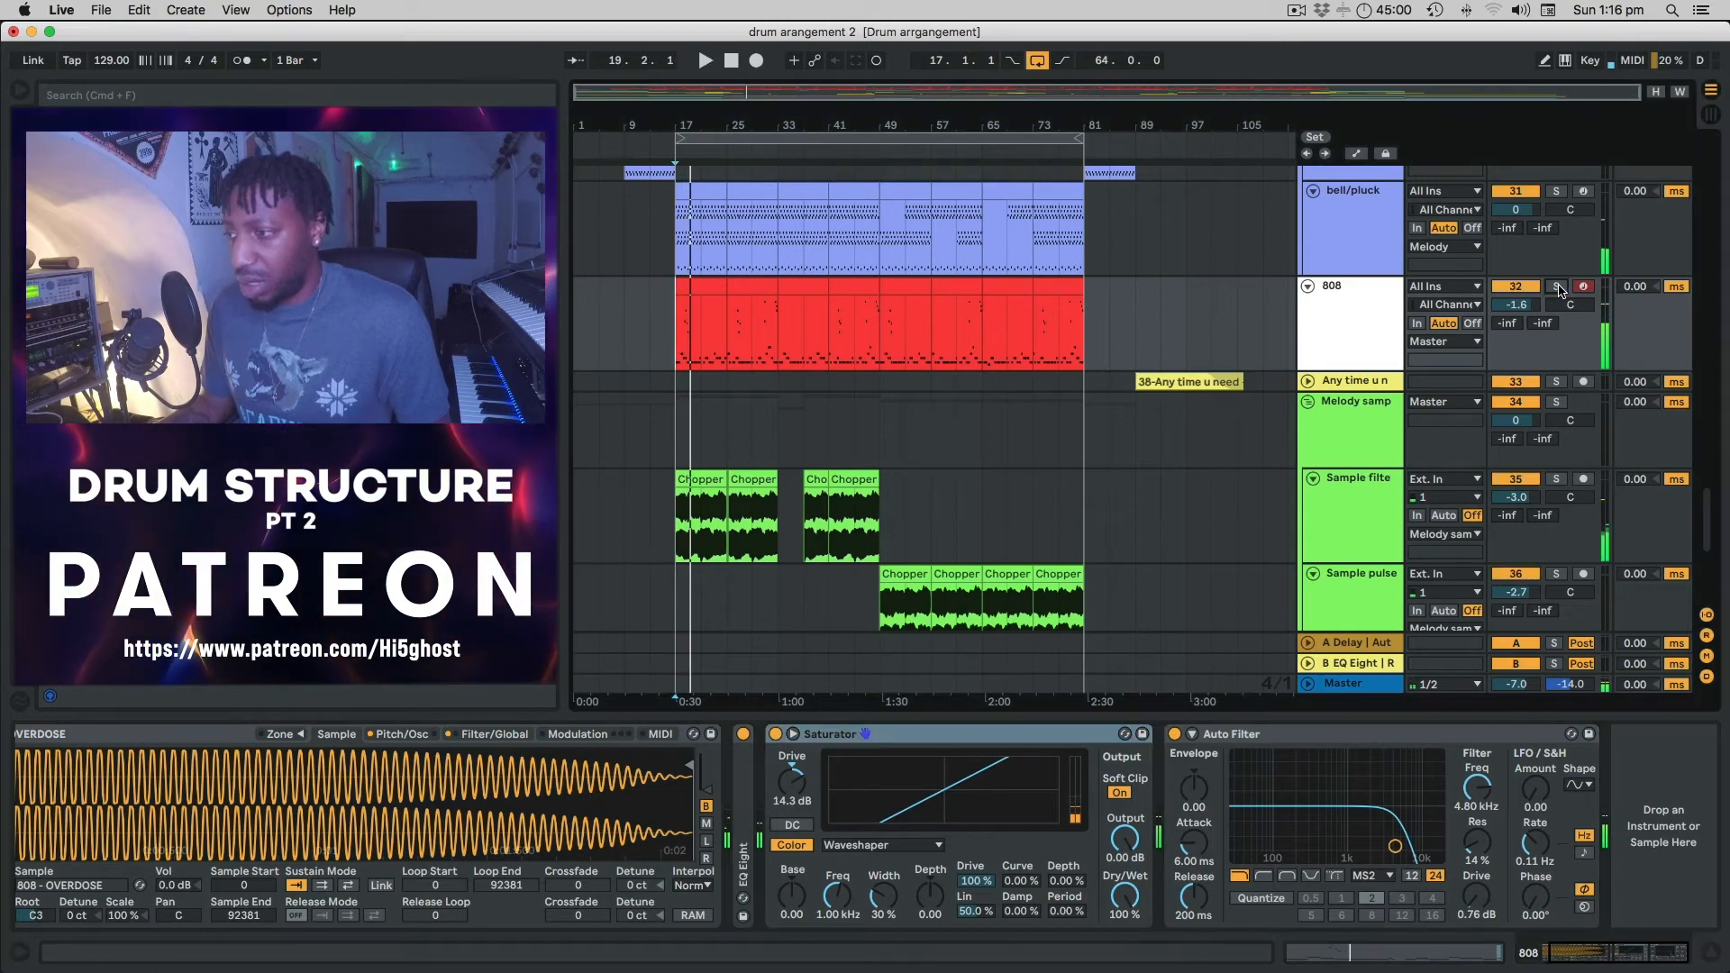
scroll(1164, 322, down, 5)
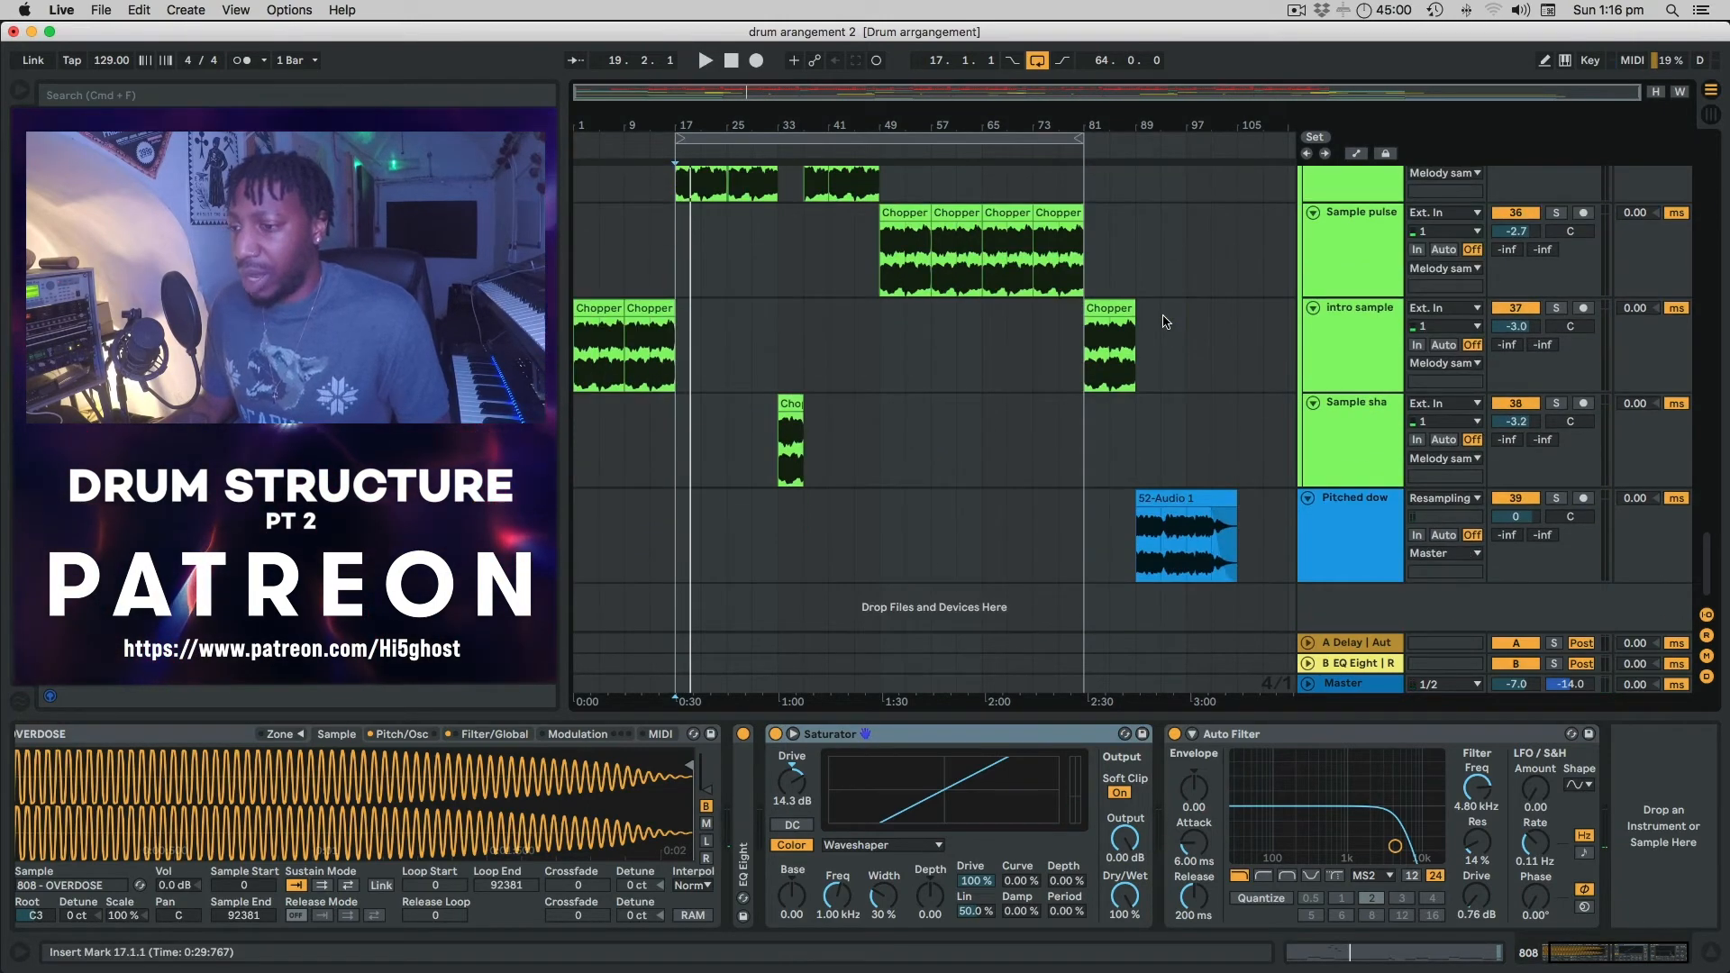
scroll(1165, 322, up, 20)
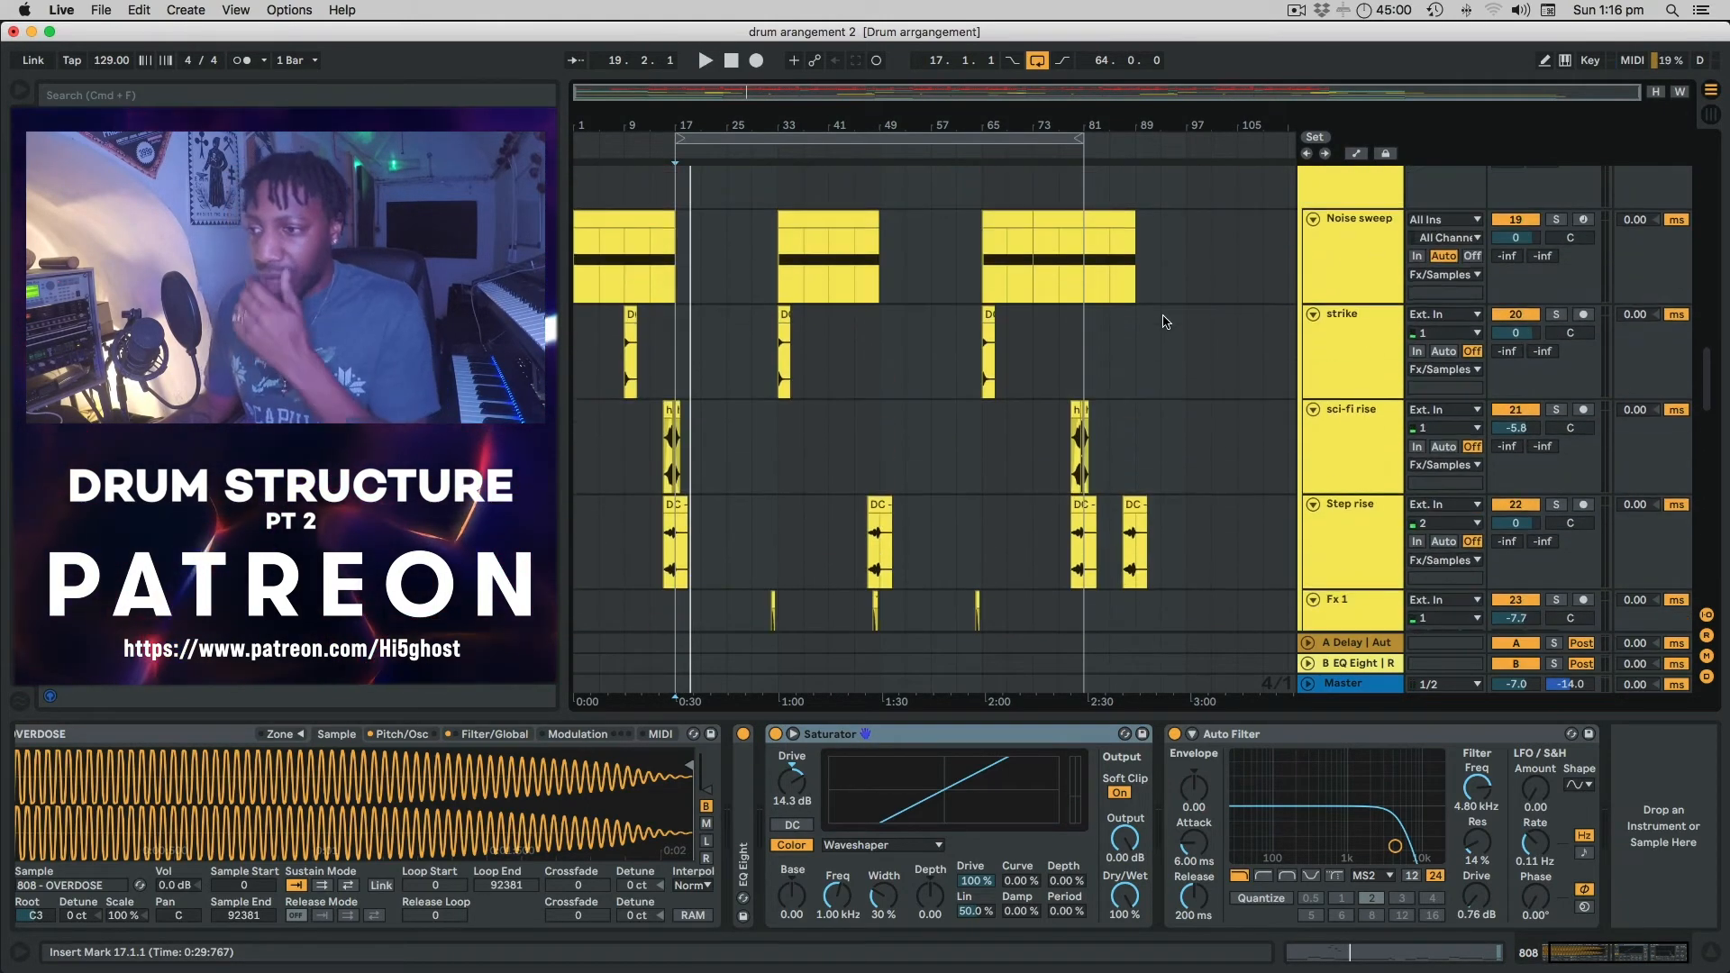
scroll(1165, 322, down, 10)
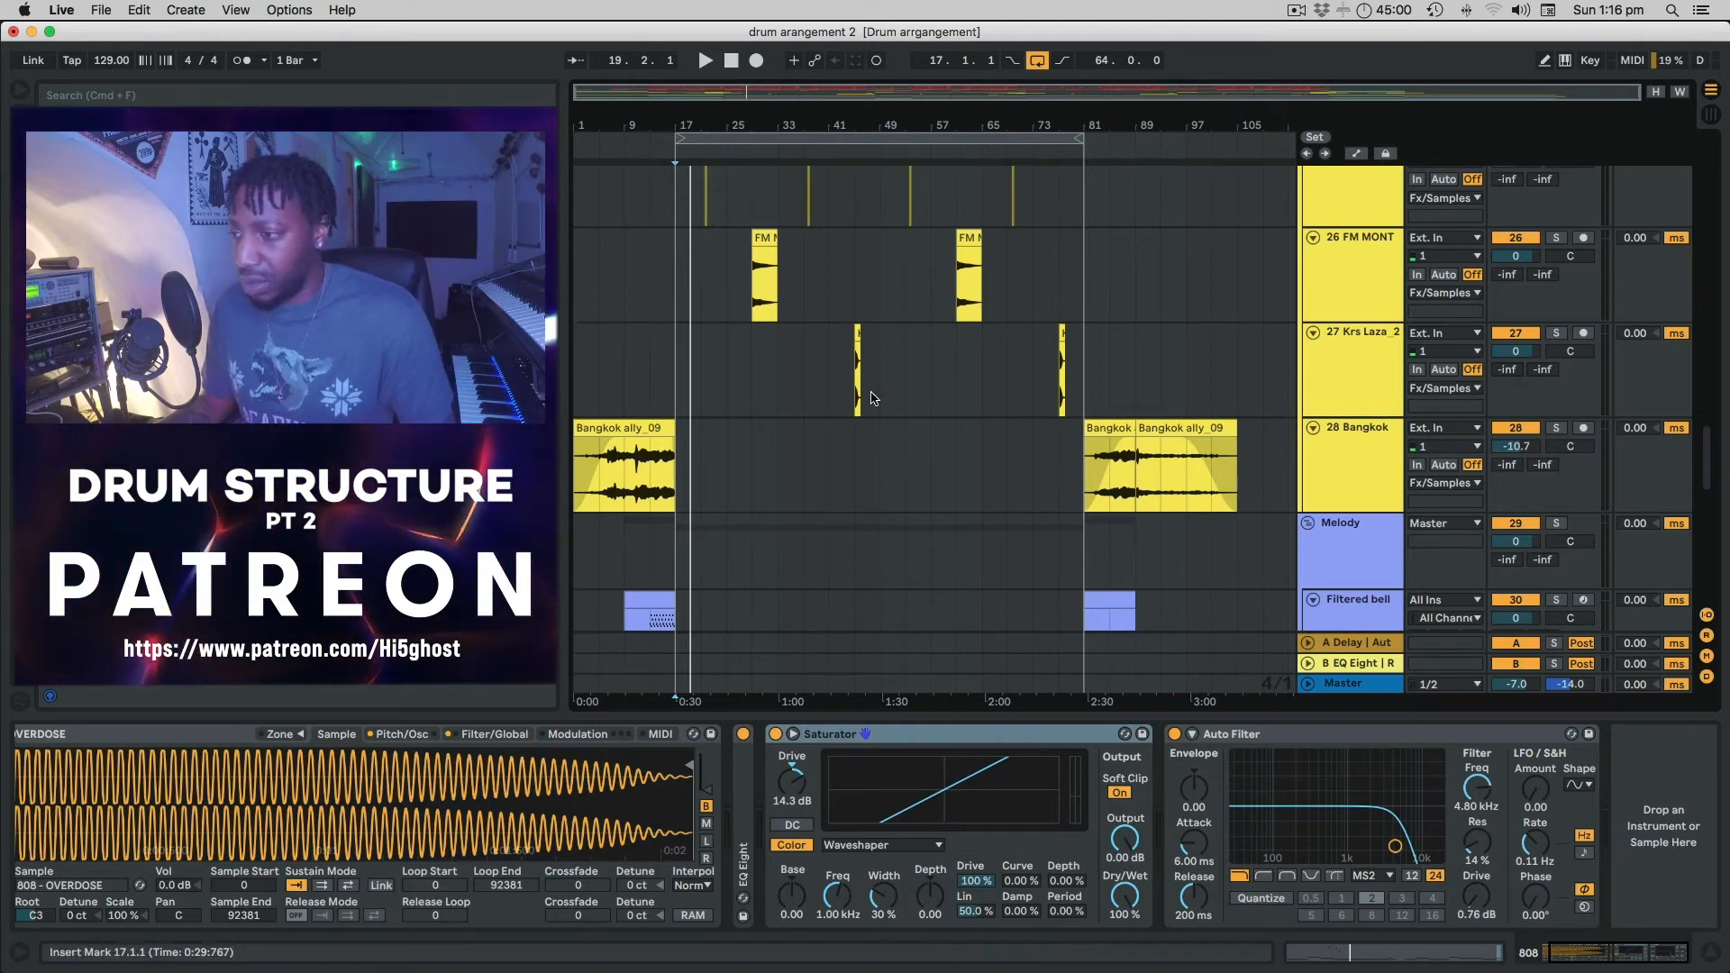
Select 27 Krs Laza_2 at bar 9, play from there, and toggle Solo on 28 Bangkok.
click(626, 394)
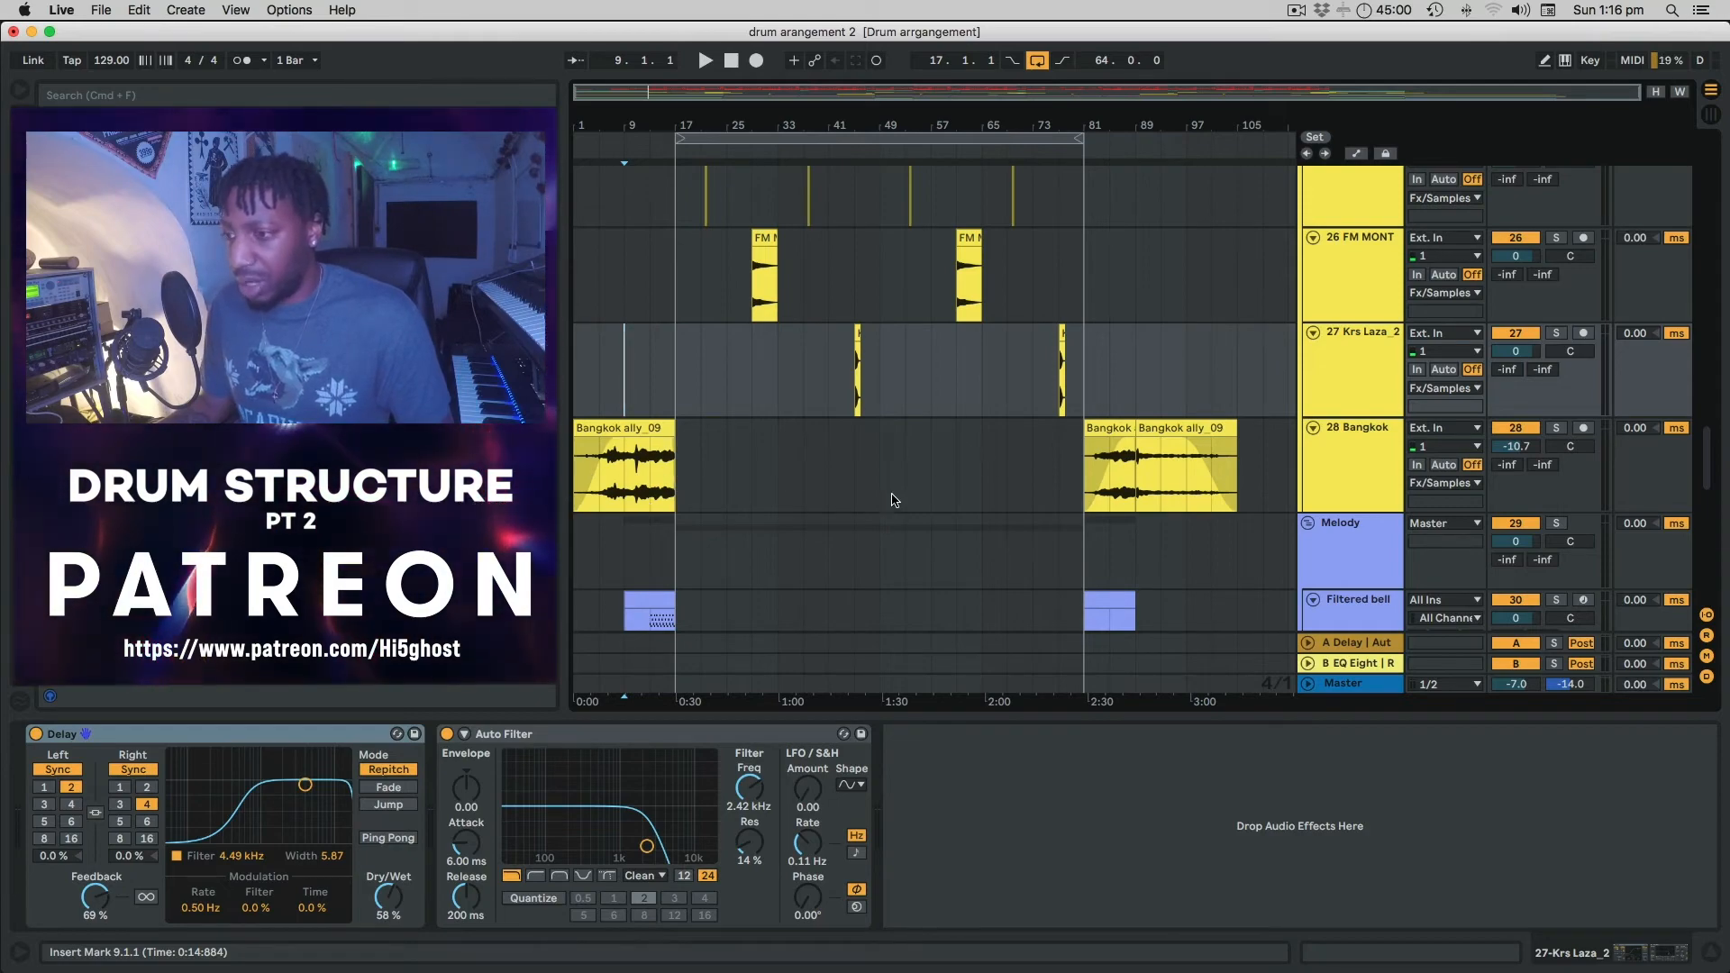
scroll(932, 484, down, 2)
scroll(932, 485, up, 5)
scroll(932, 484, down, 8)
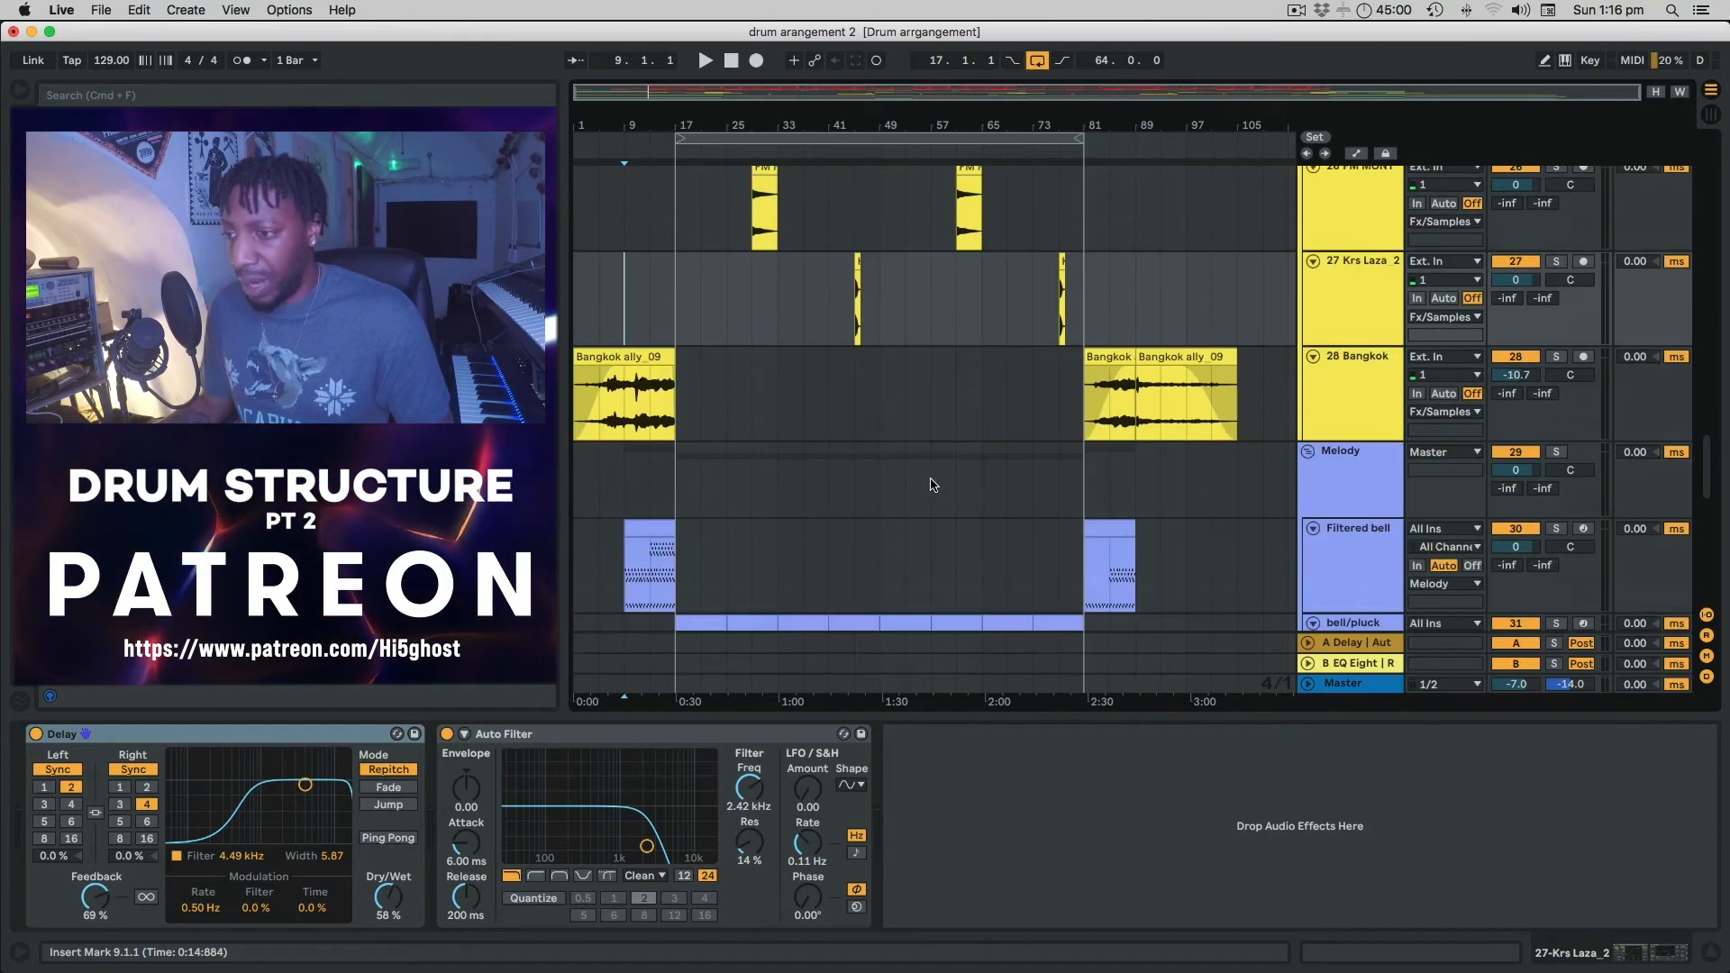
scroll(931, 485, up, 5)
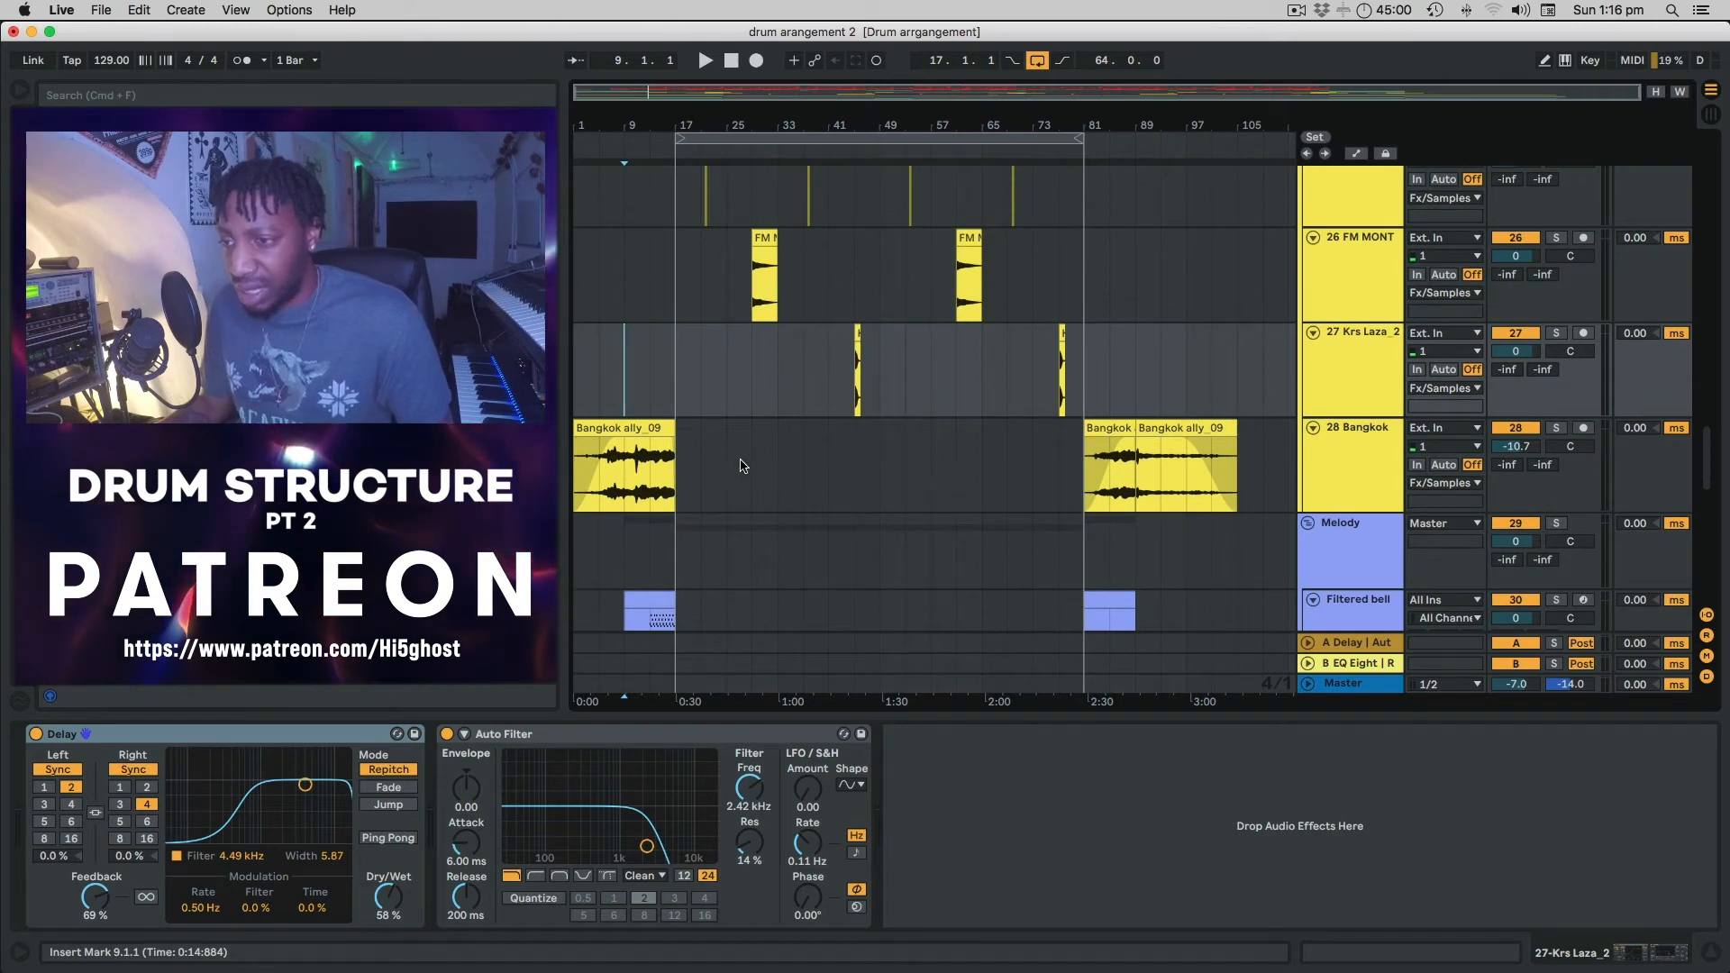
key(space)
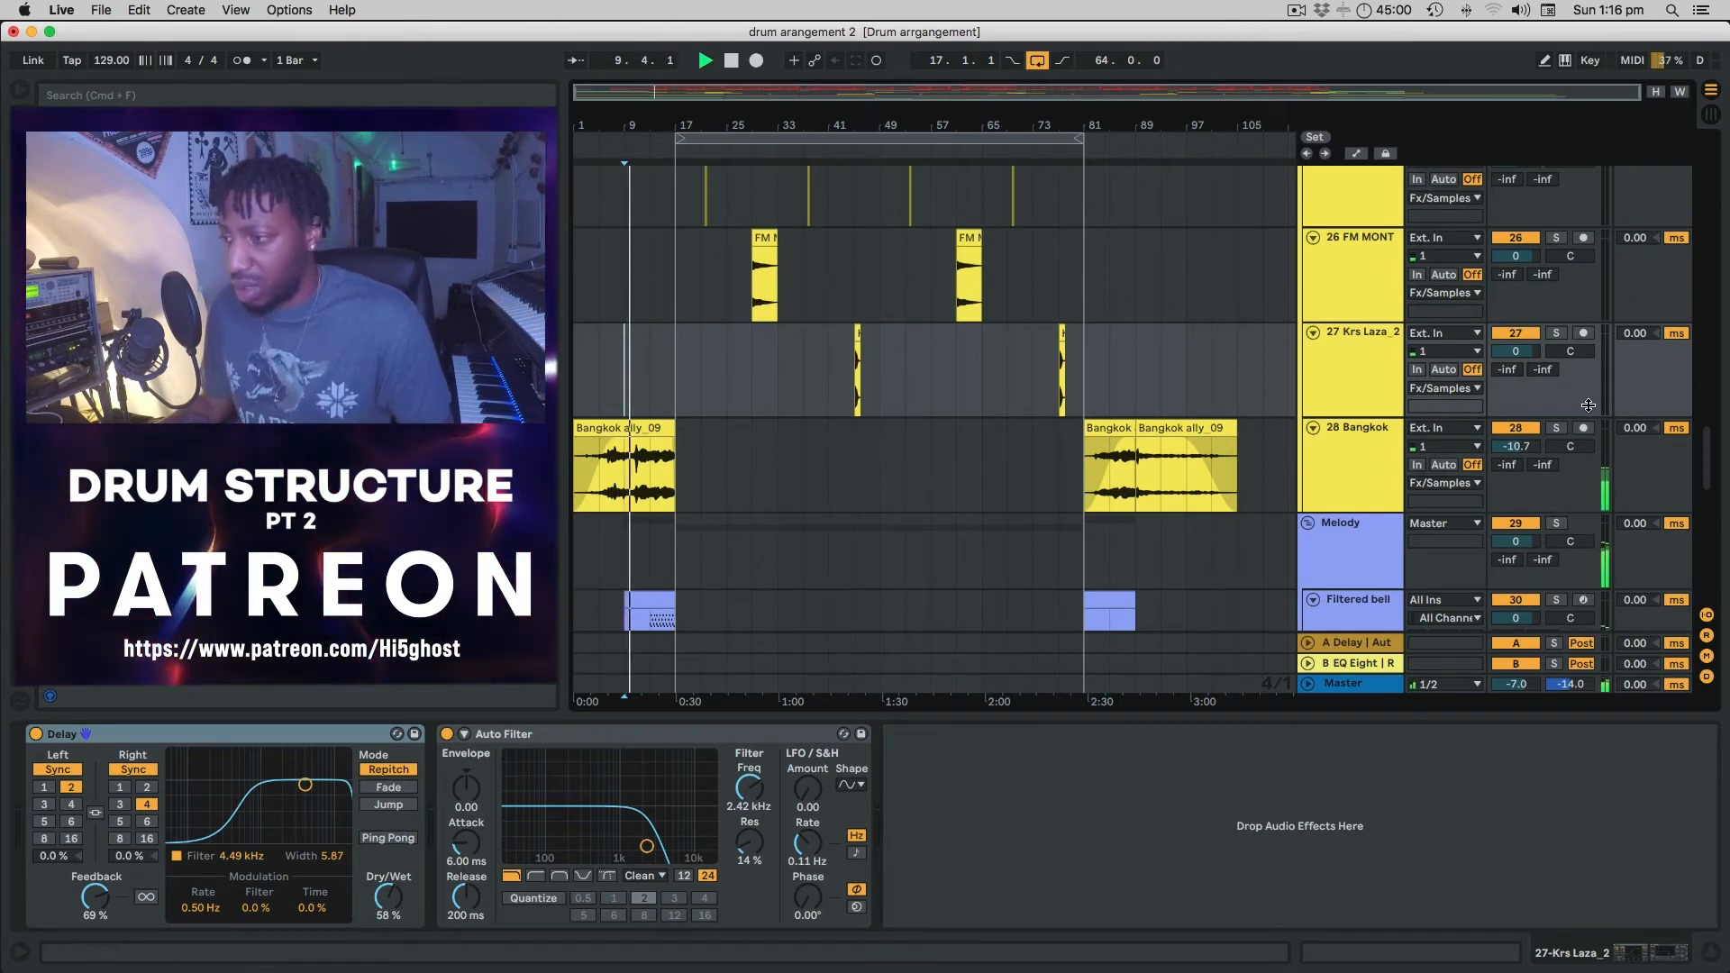
click(1556, 428)
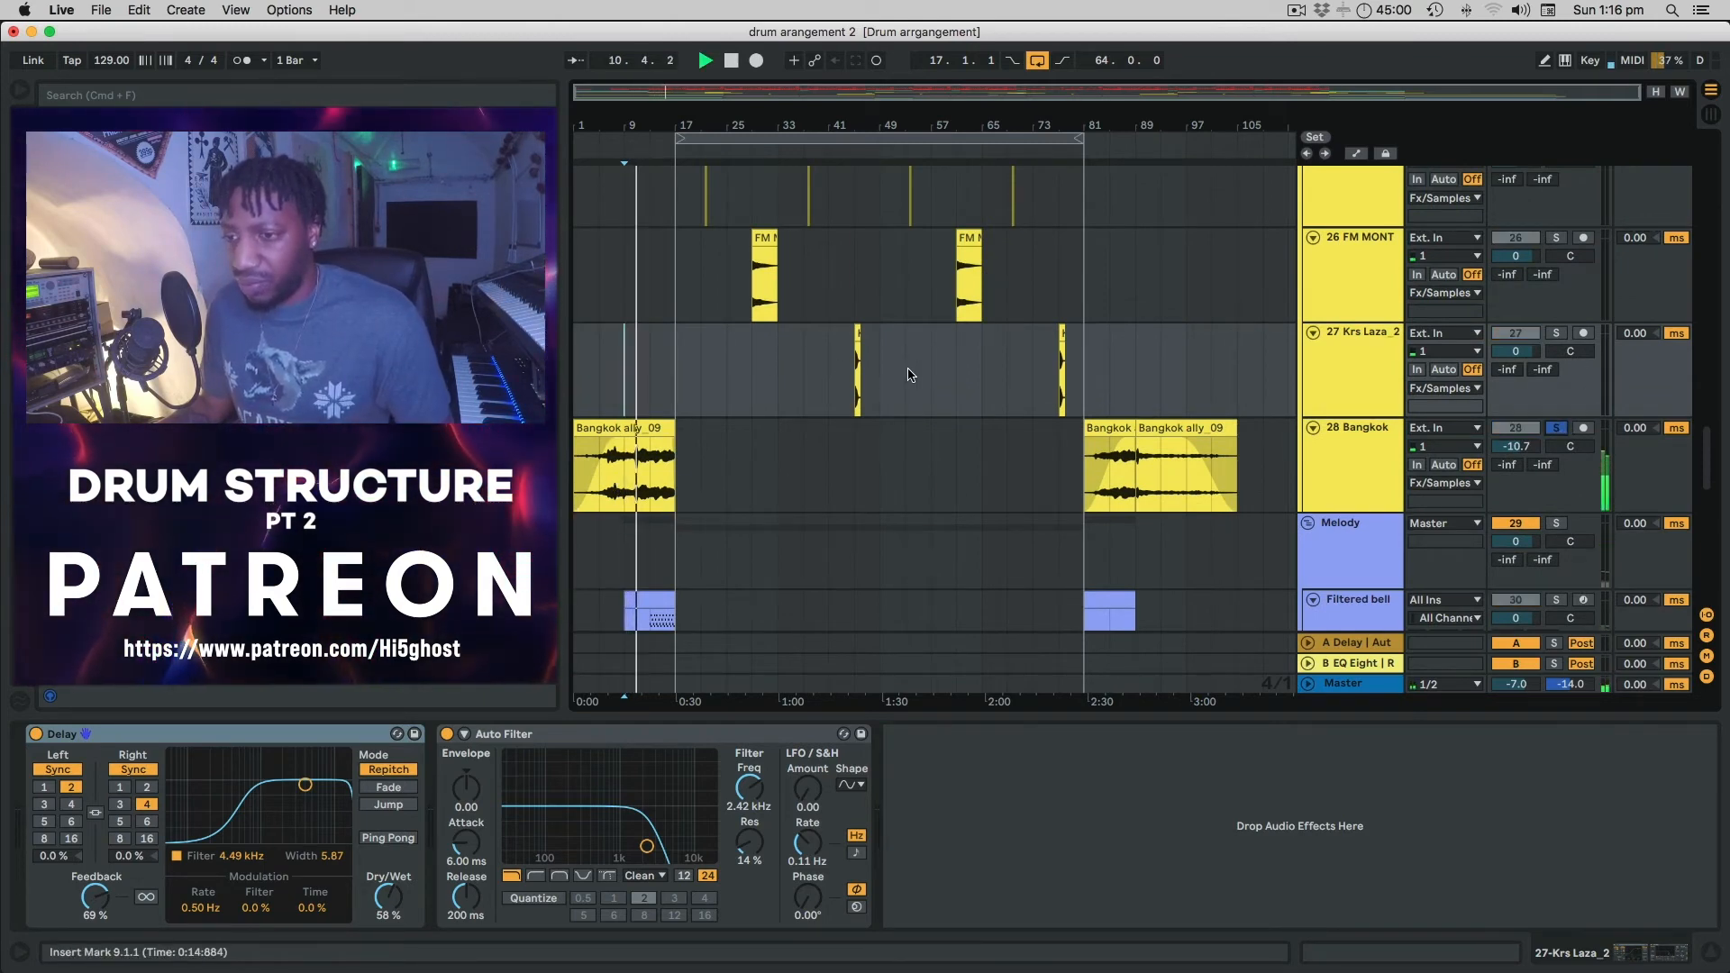
click(1557, 429)
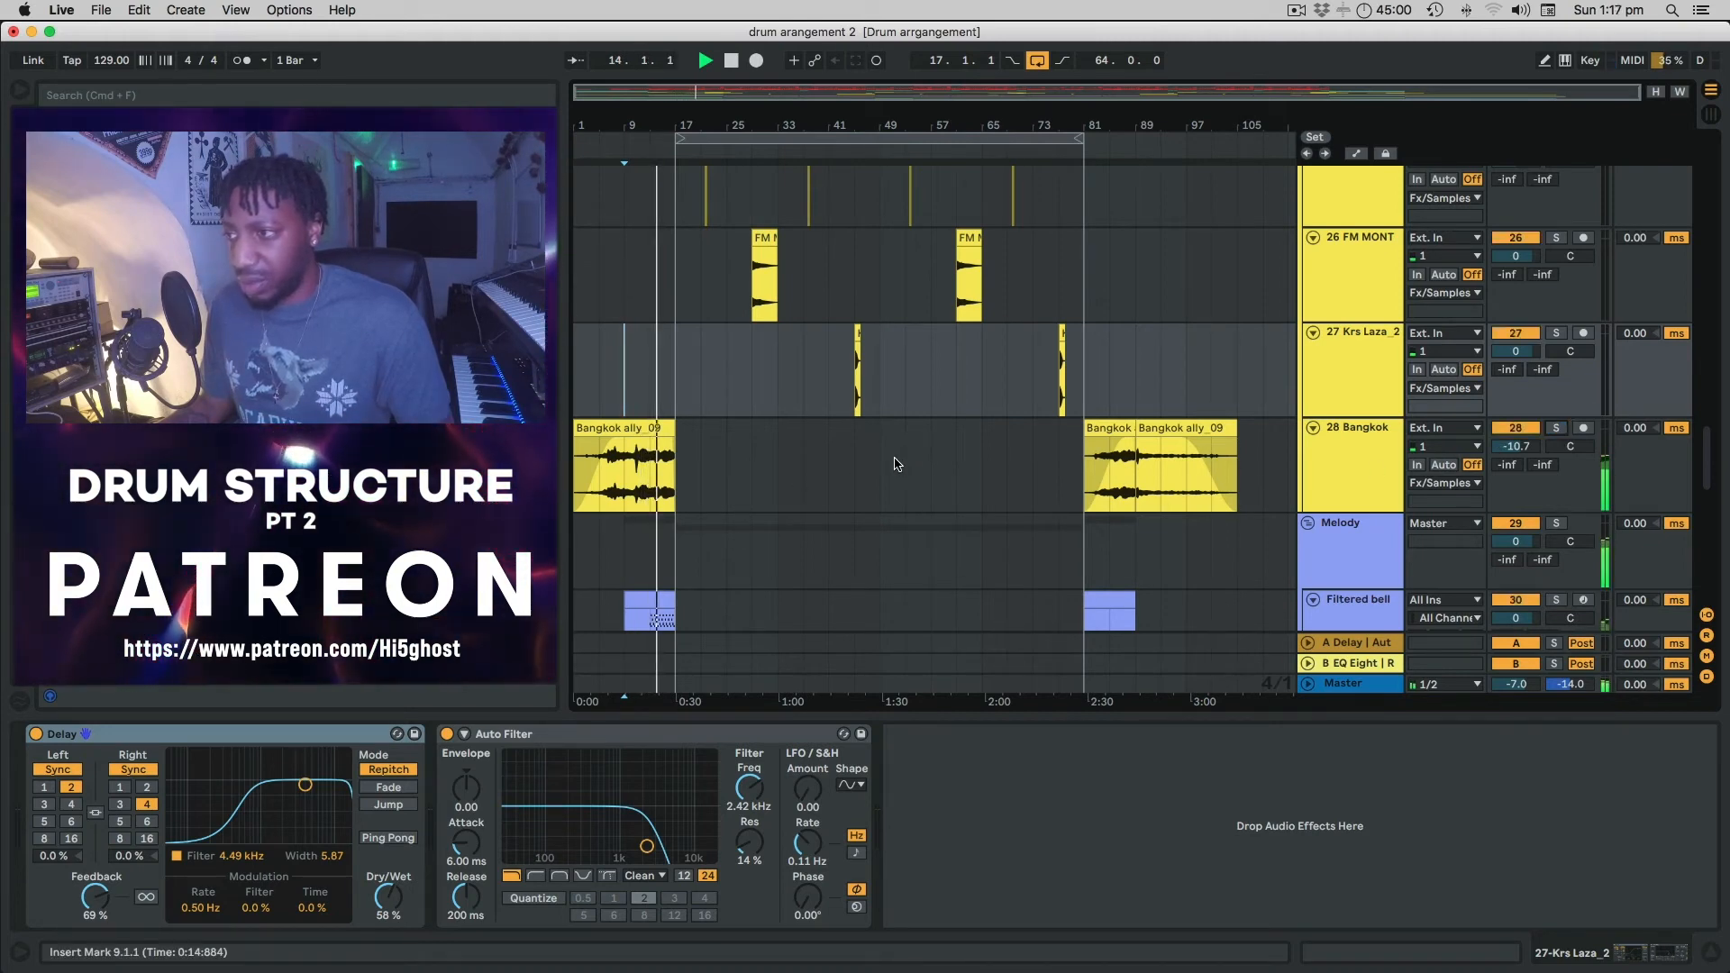
scroll(887, 466, up, 5)
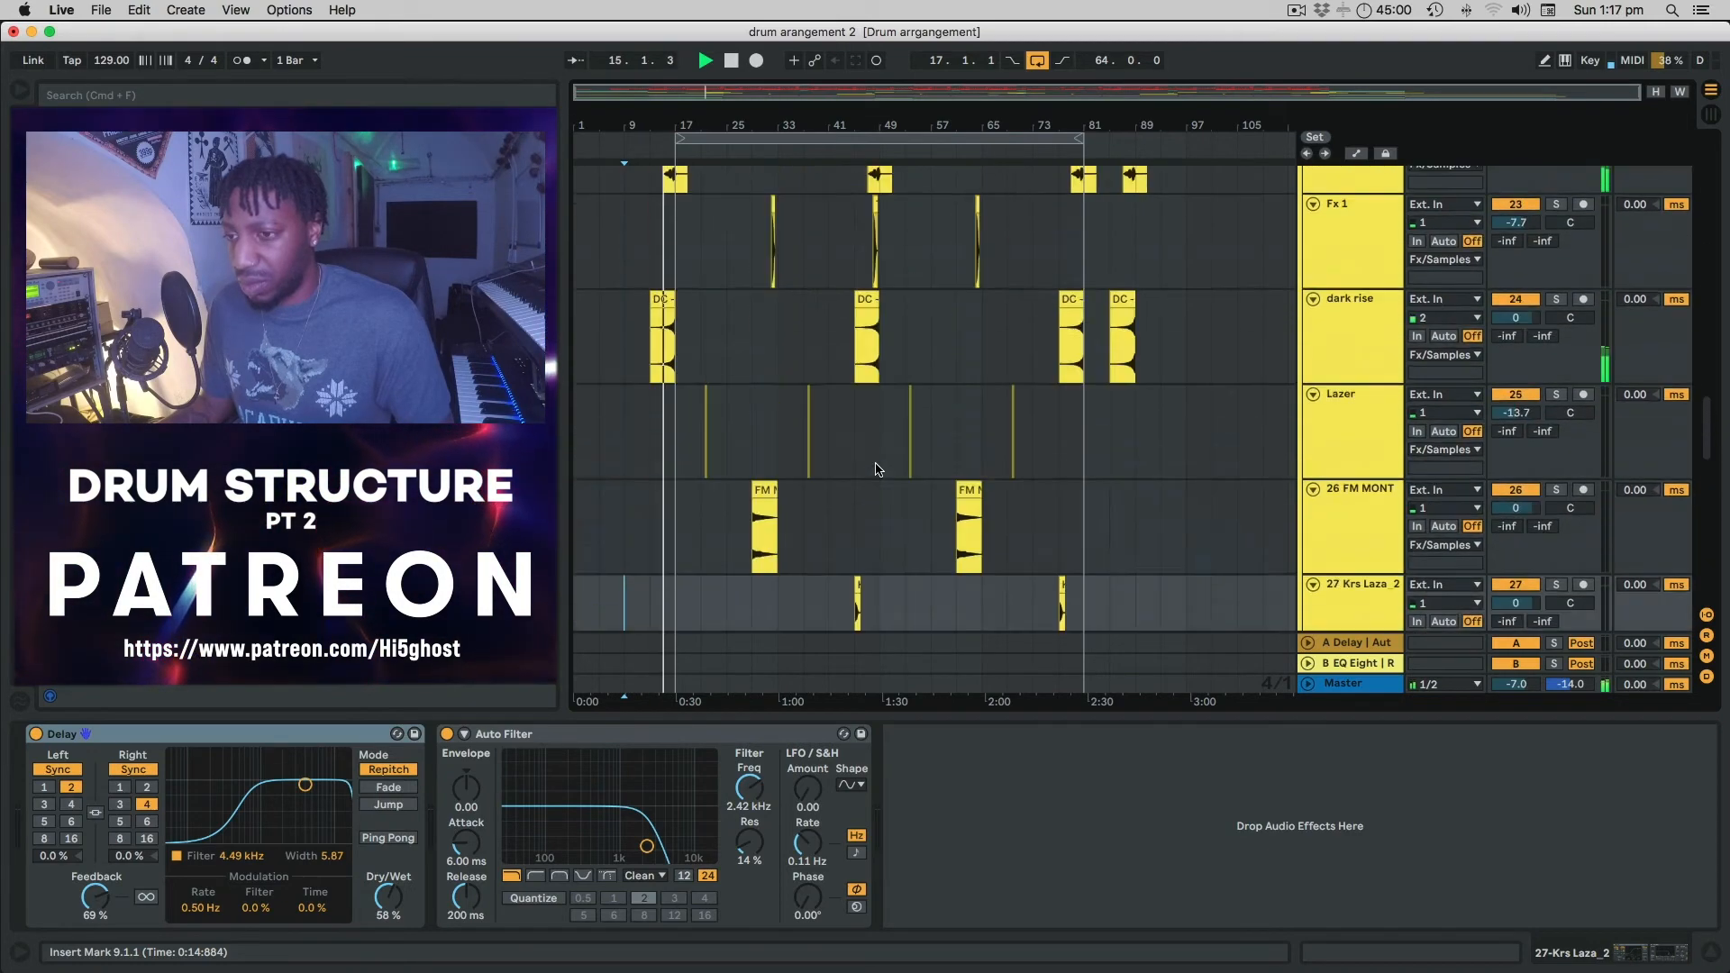
scroll(878, 468, up, 2)
scroll(879, 469, down, 5)
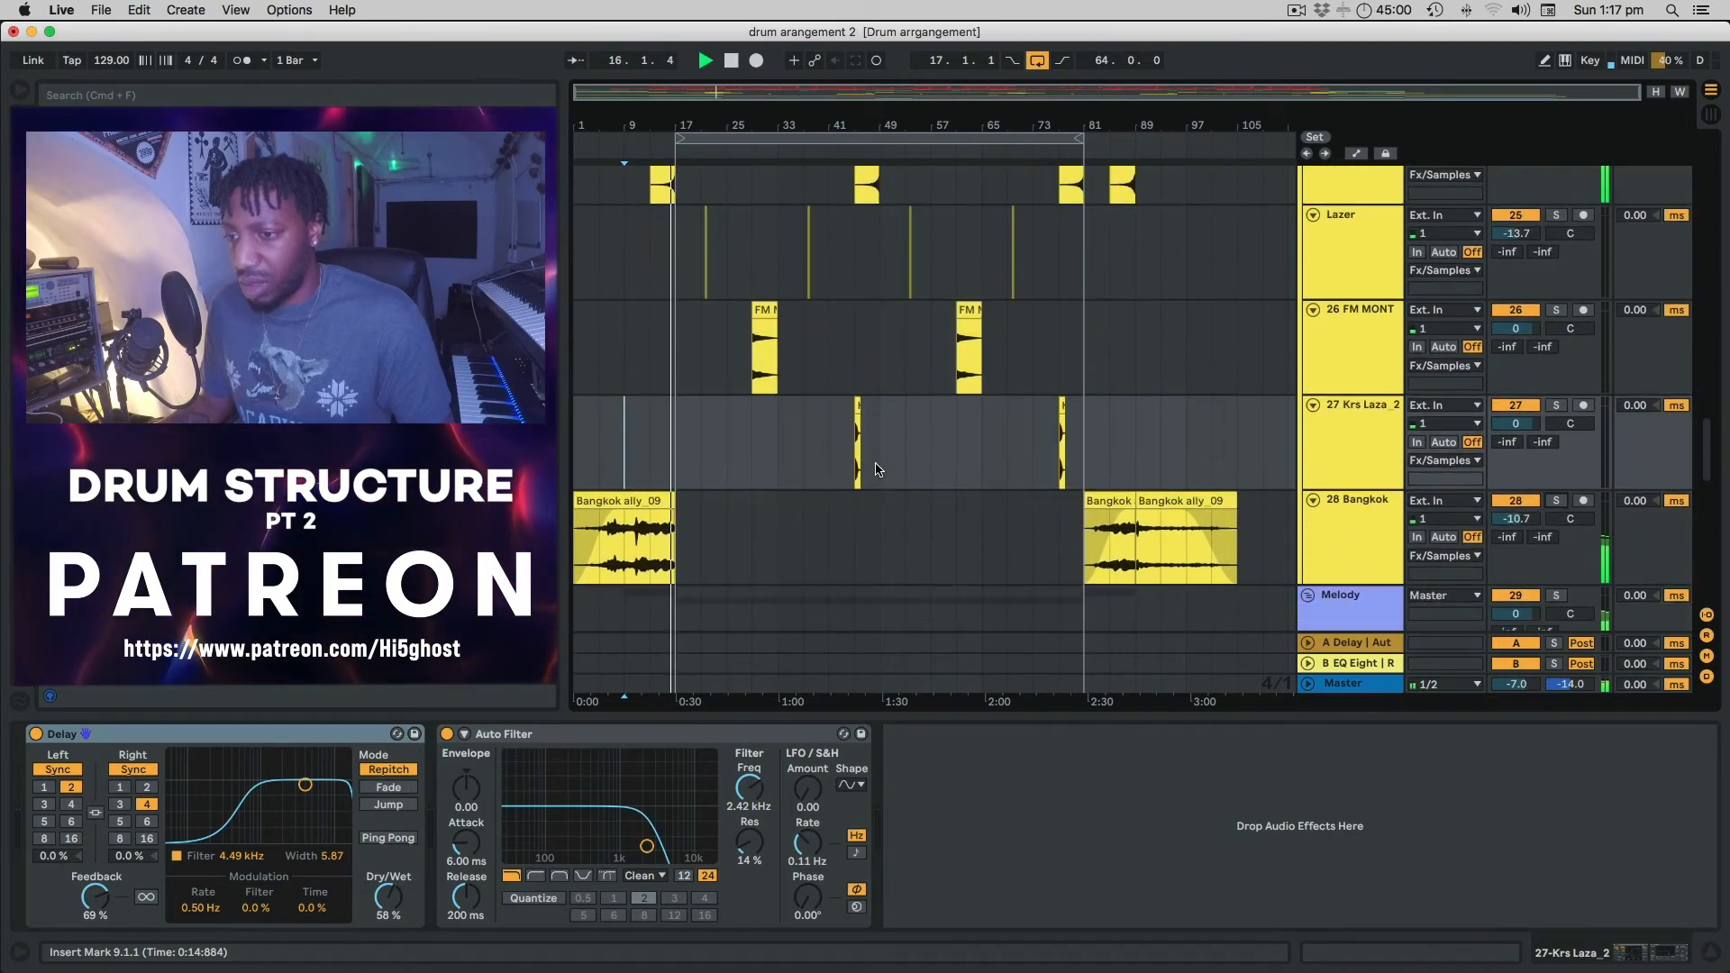
scroll(879, 468, down, 8)
scroll(919, 471, up, 3)
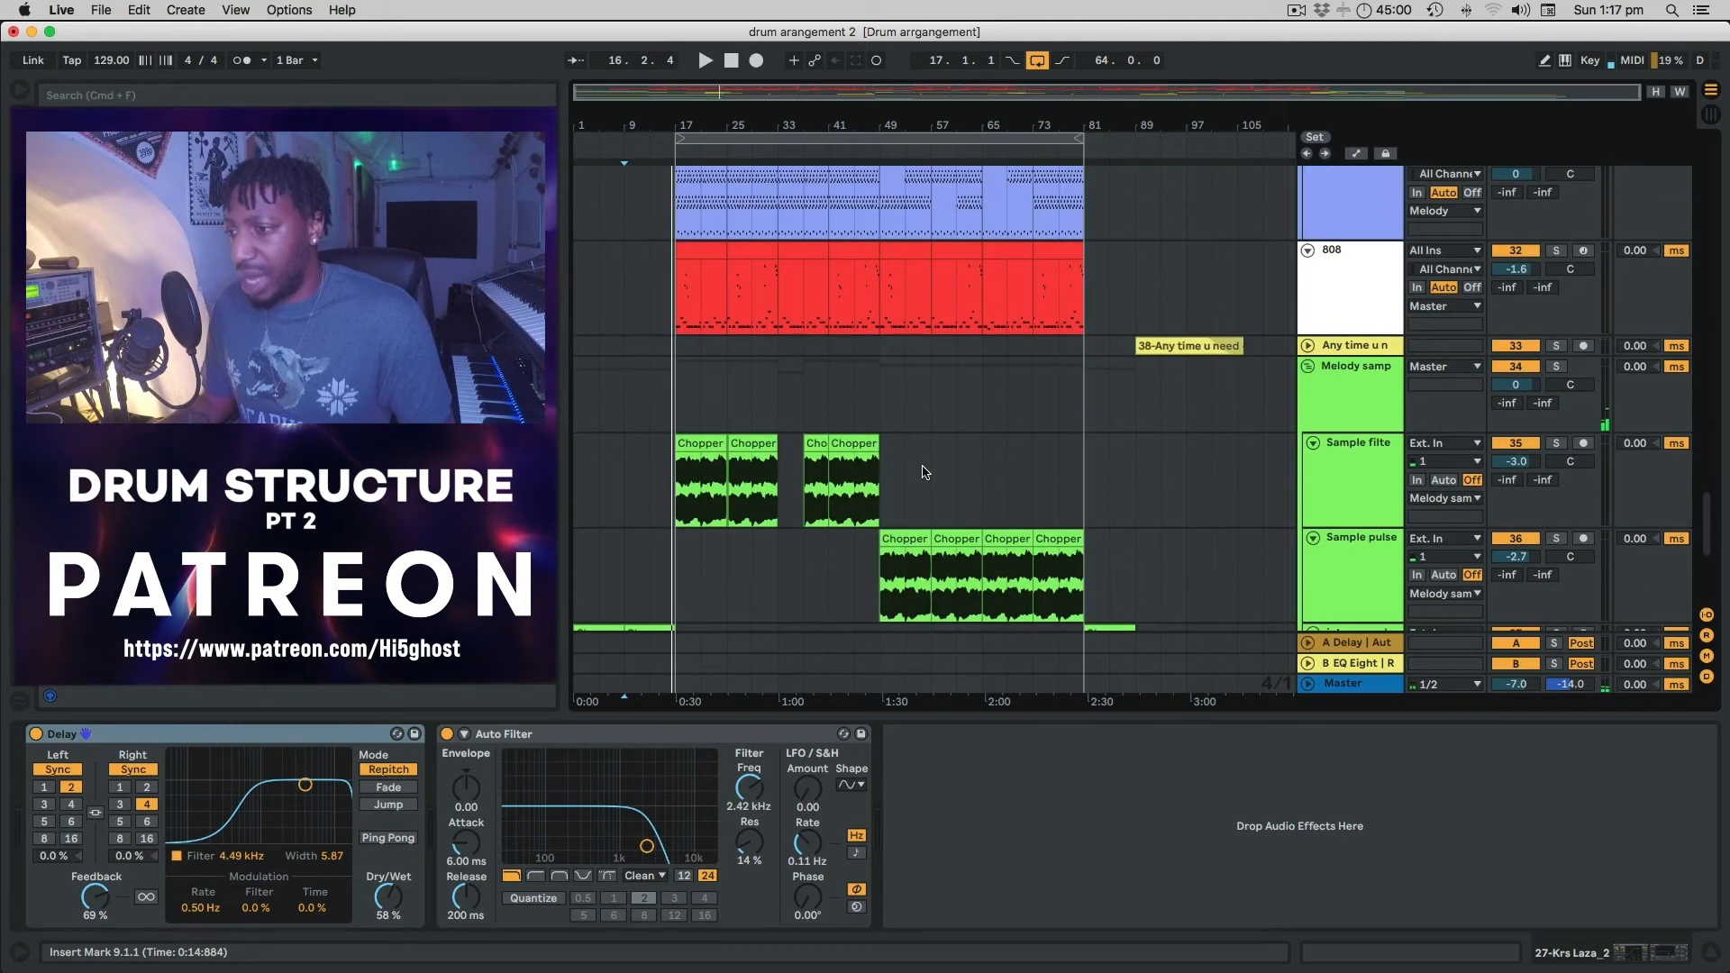
click(1307, 345)
scroll(1171, 450, down, 6)
click(1174, 498)
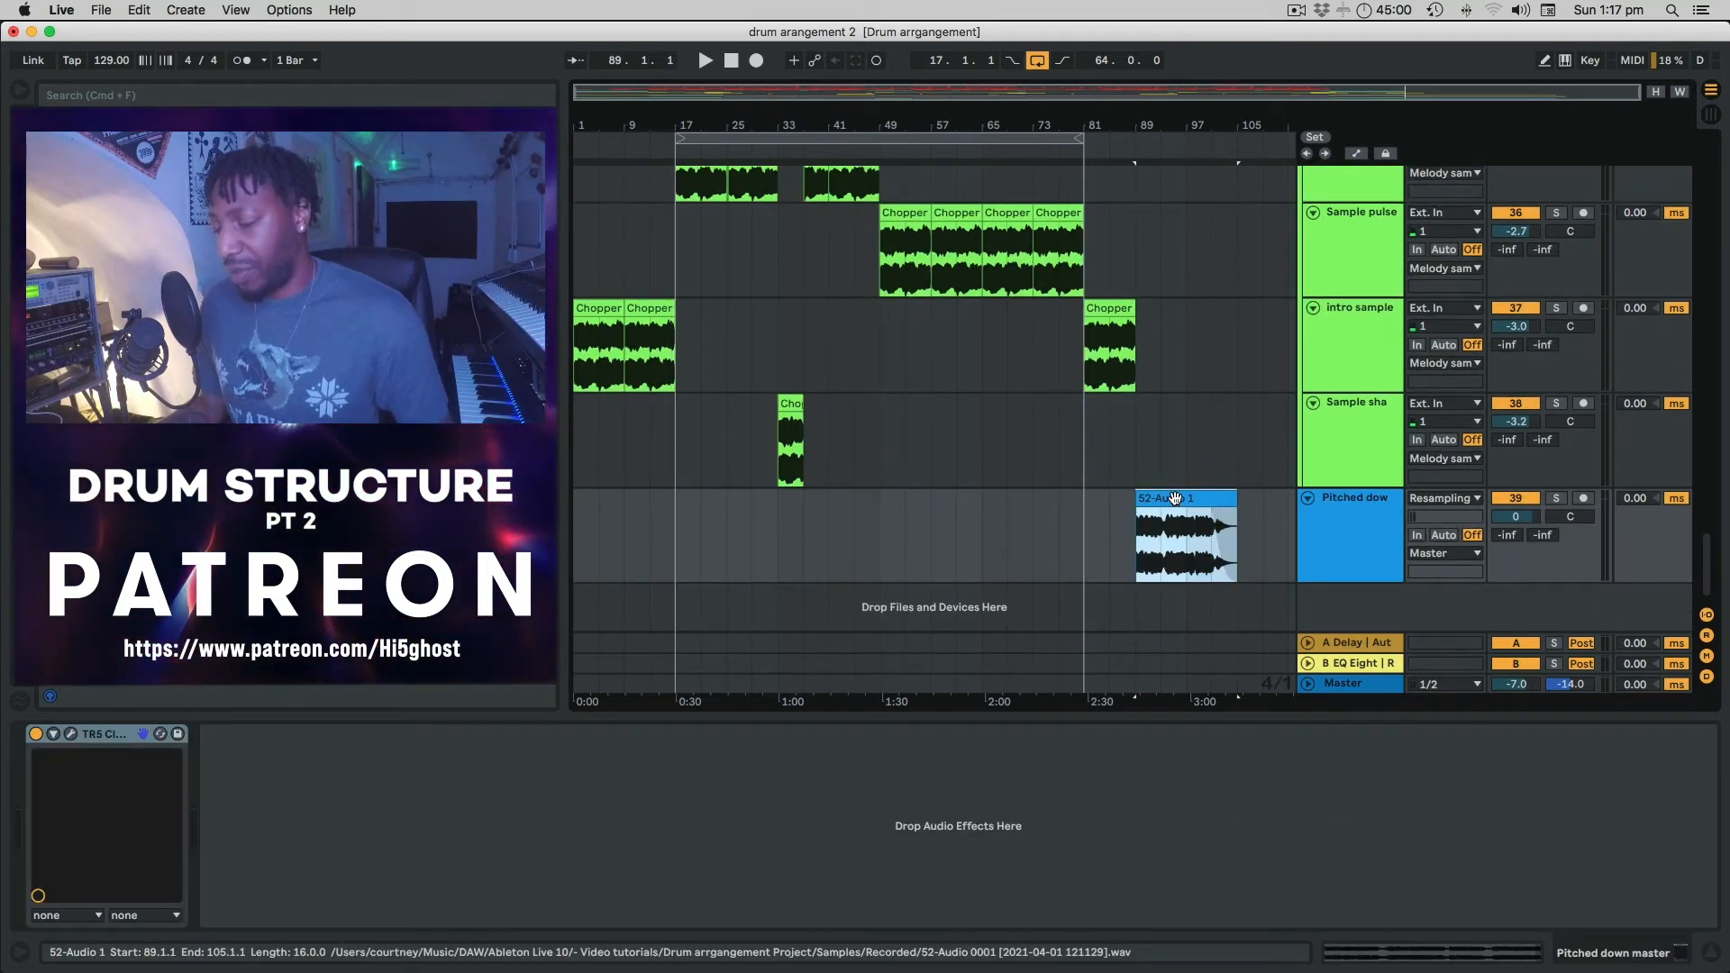
Play briefly from bar 89, then open the 38-Any time u need clip in Clip View.
click(1138, 446)
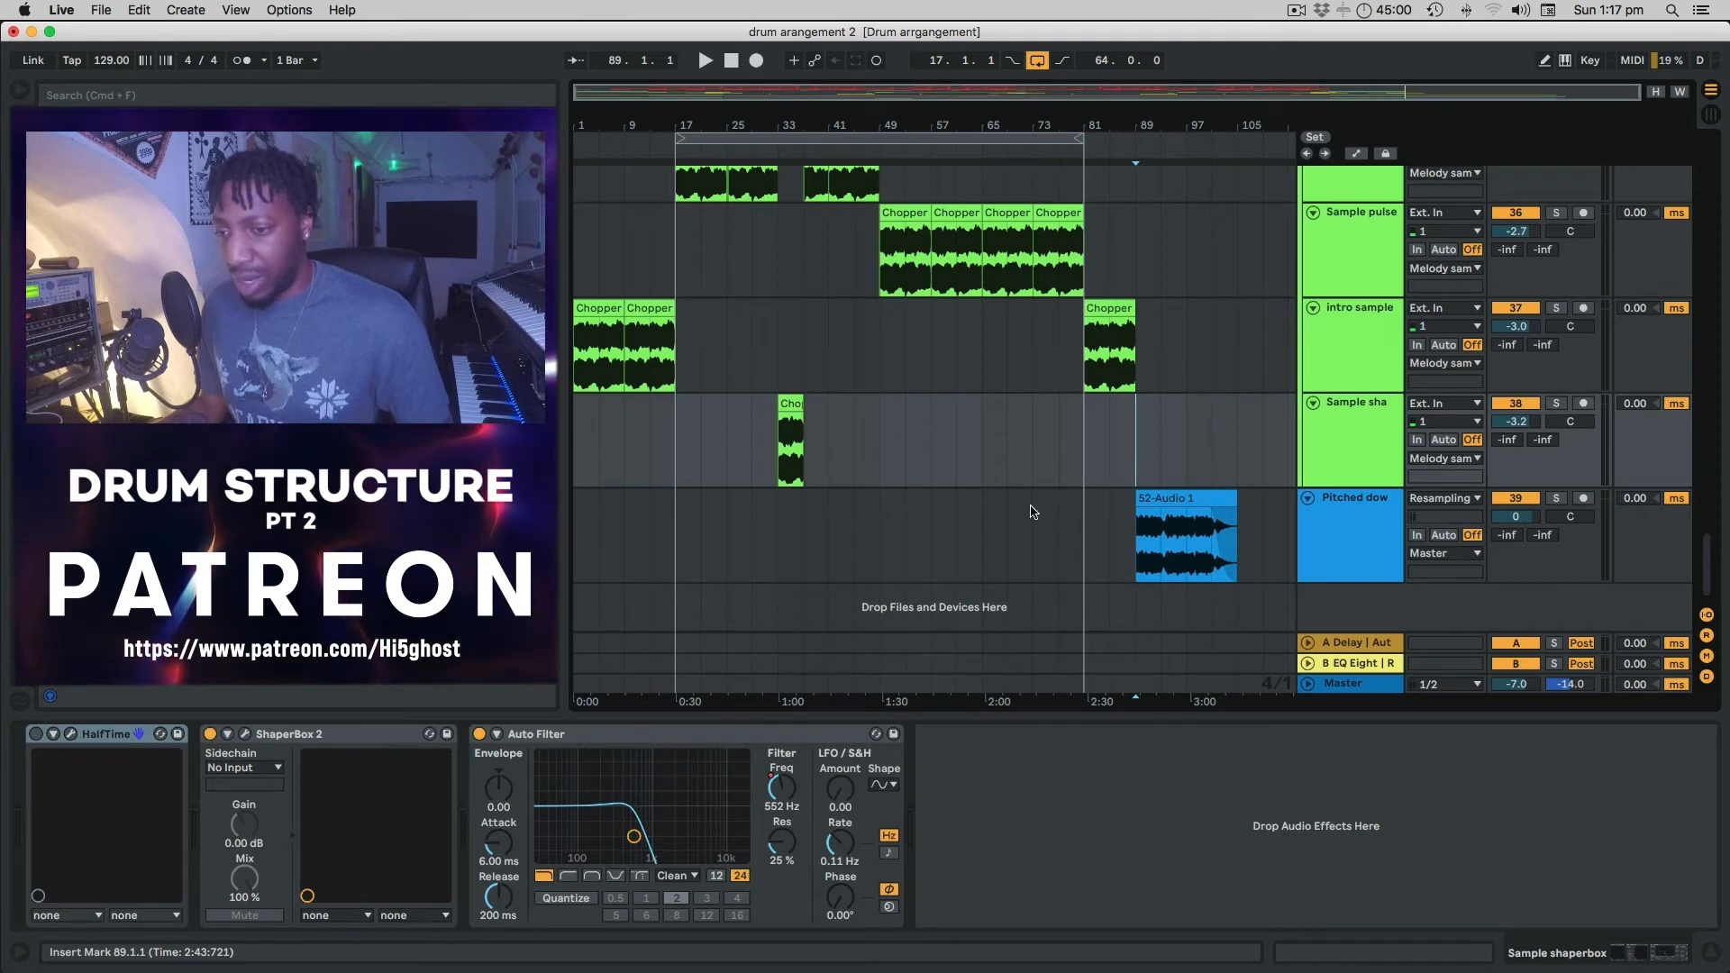
key(space)
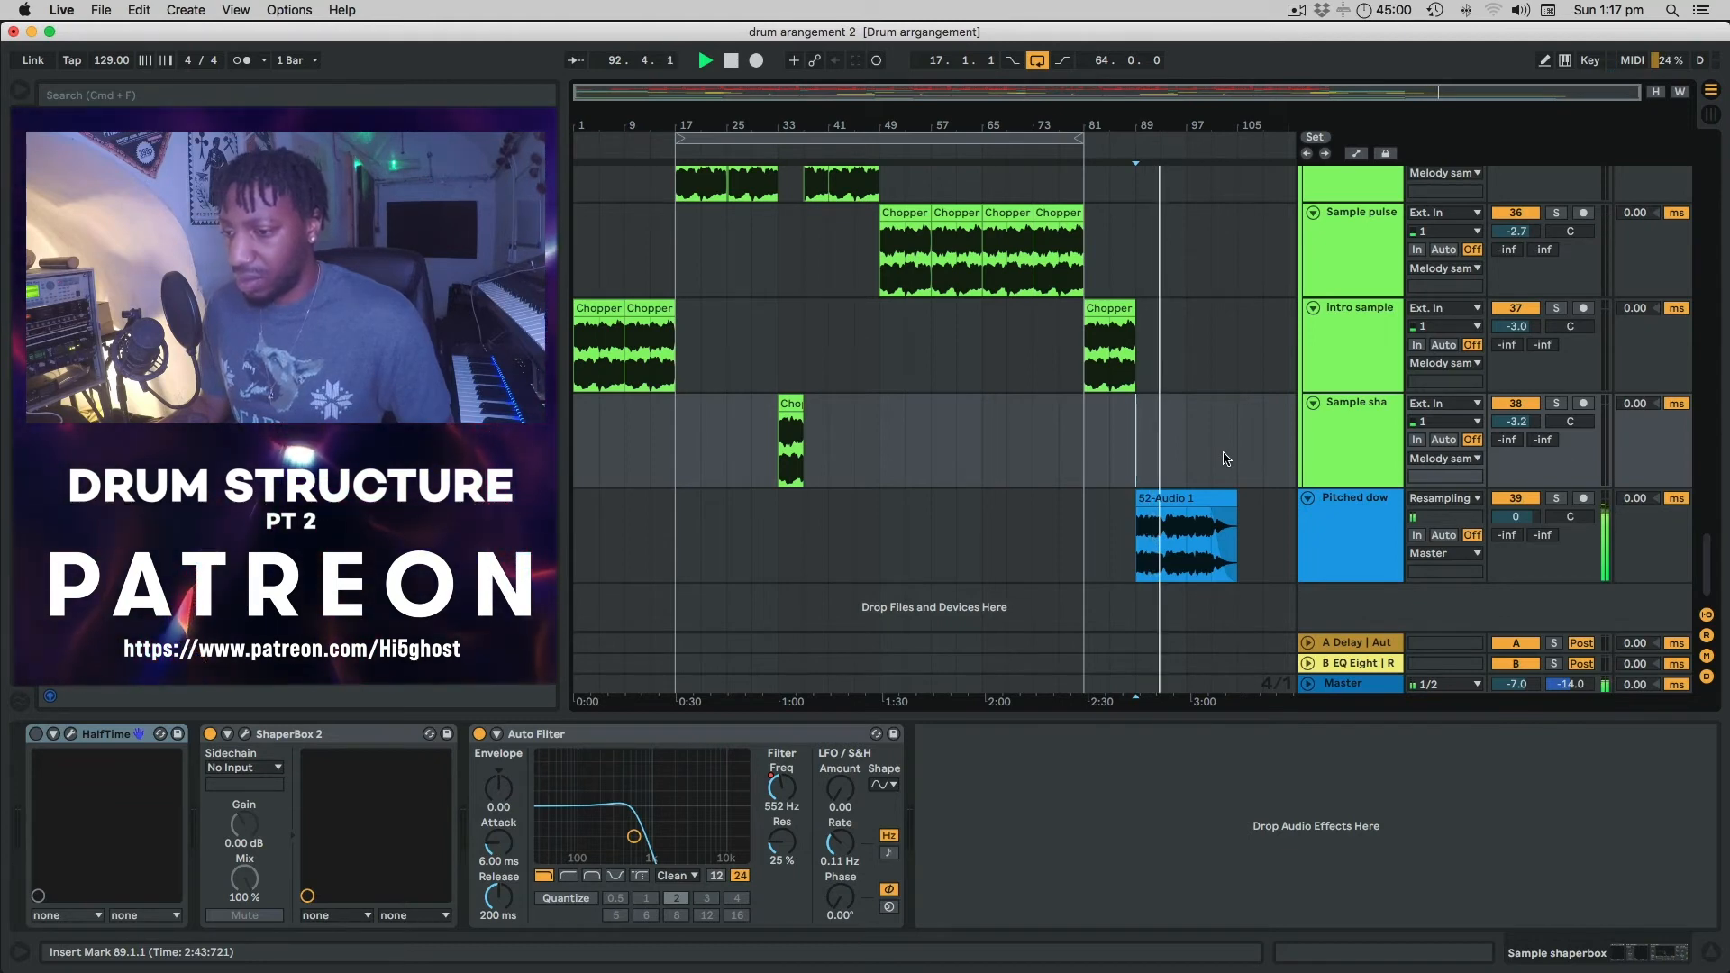
scroll(1221, 457, up, 10)
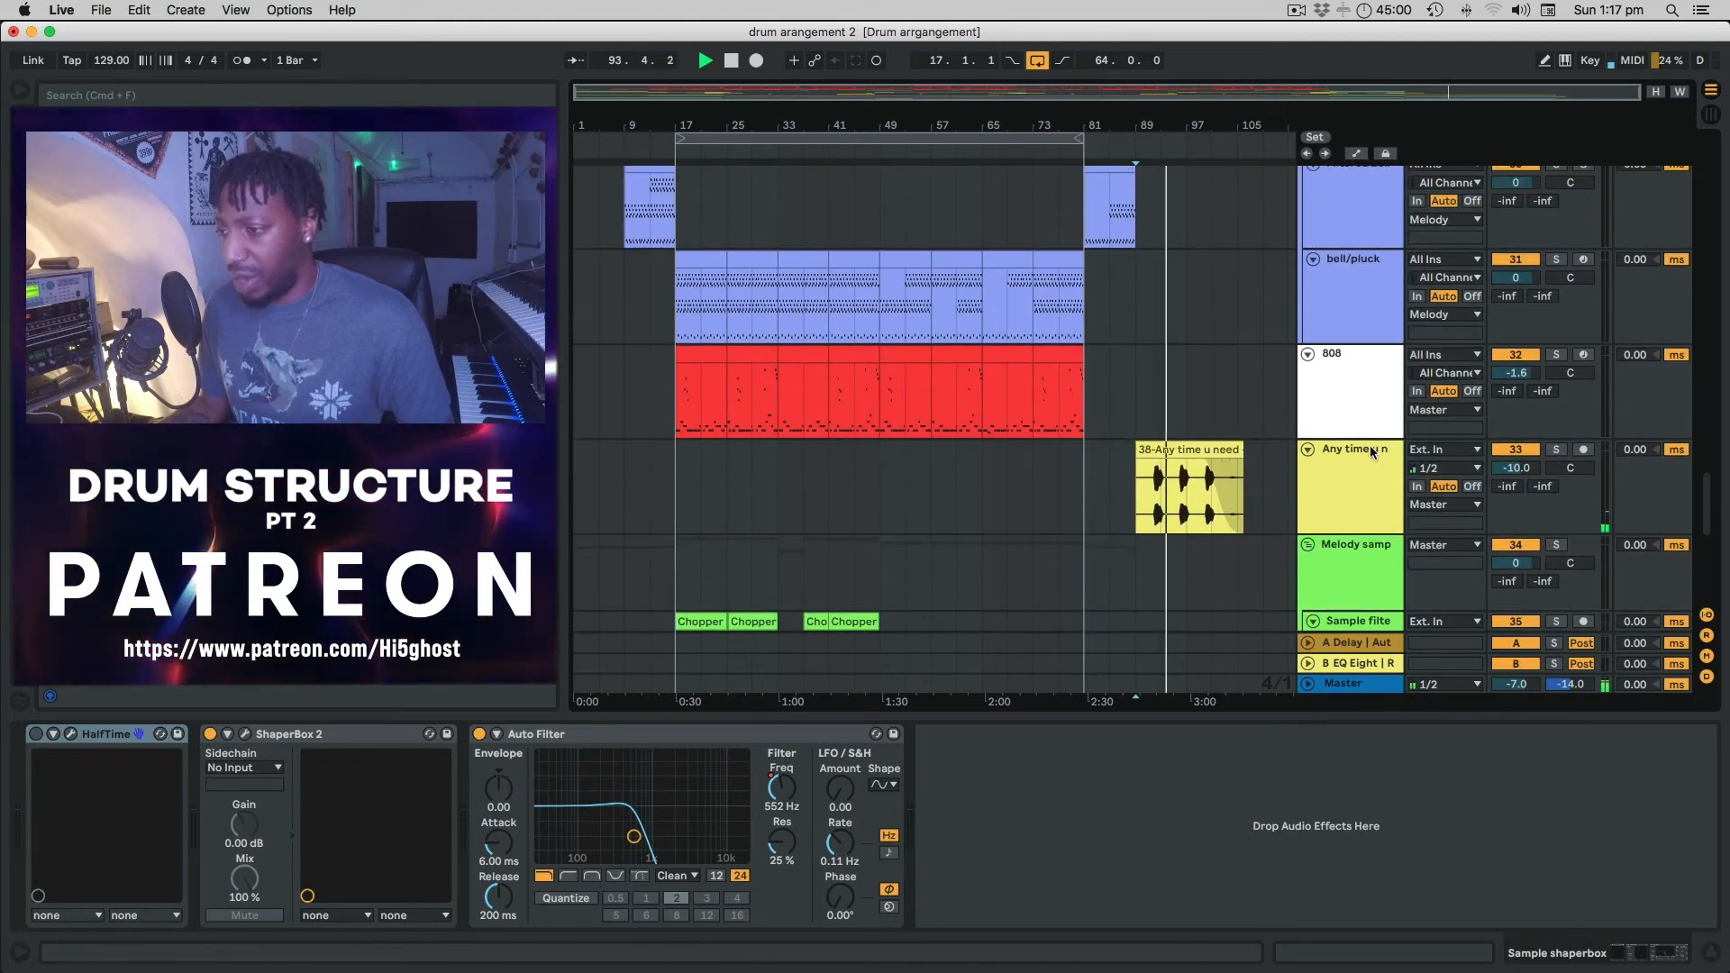
key(space)
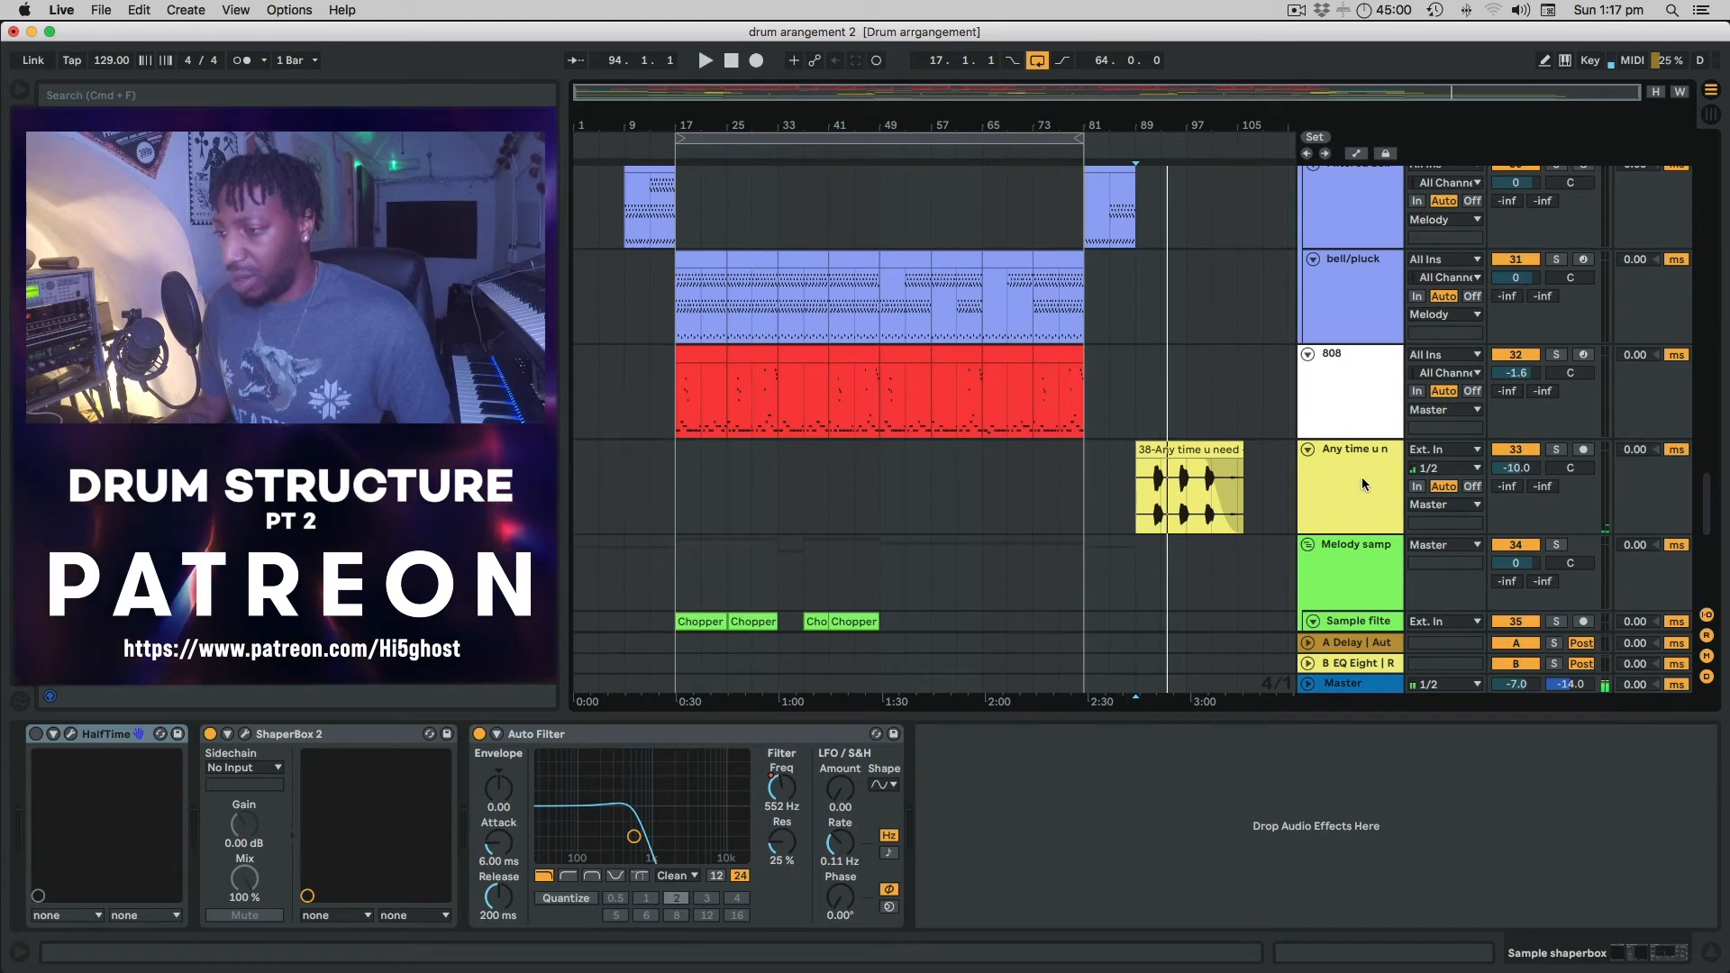
click(1172, 449)
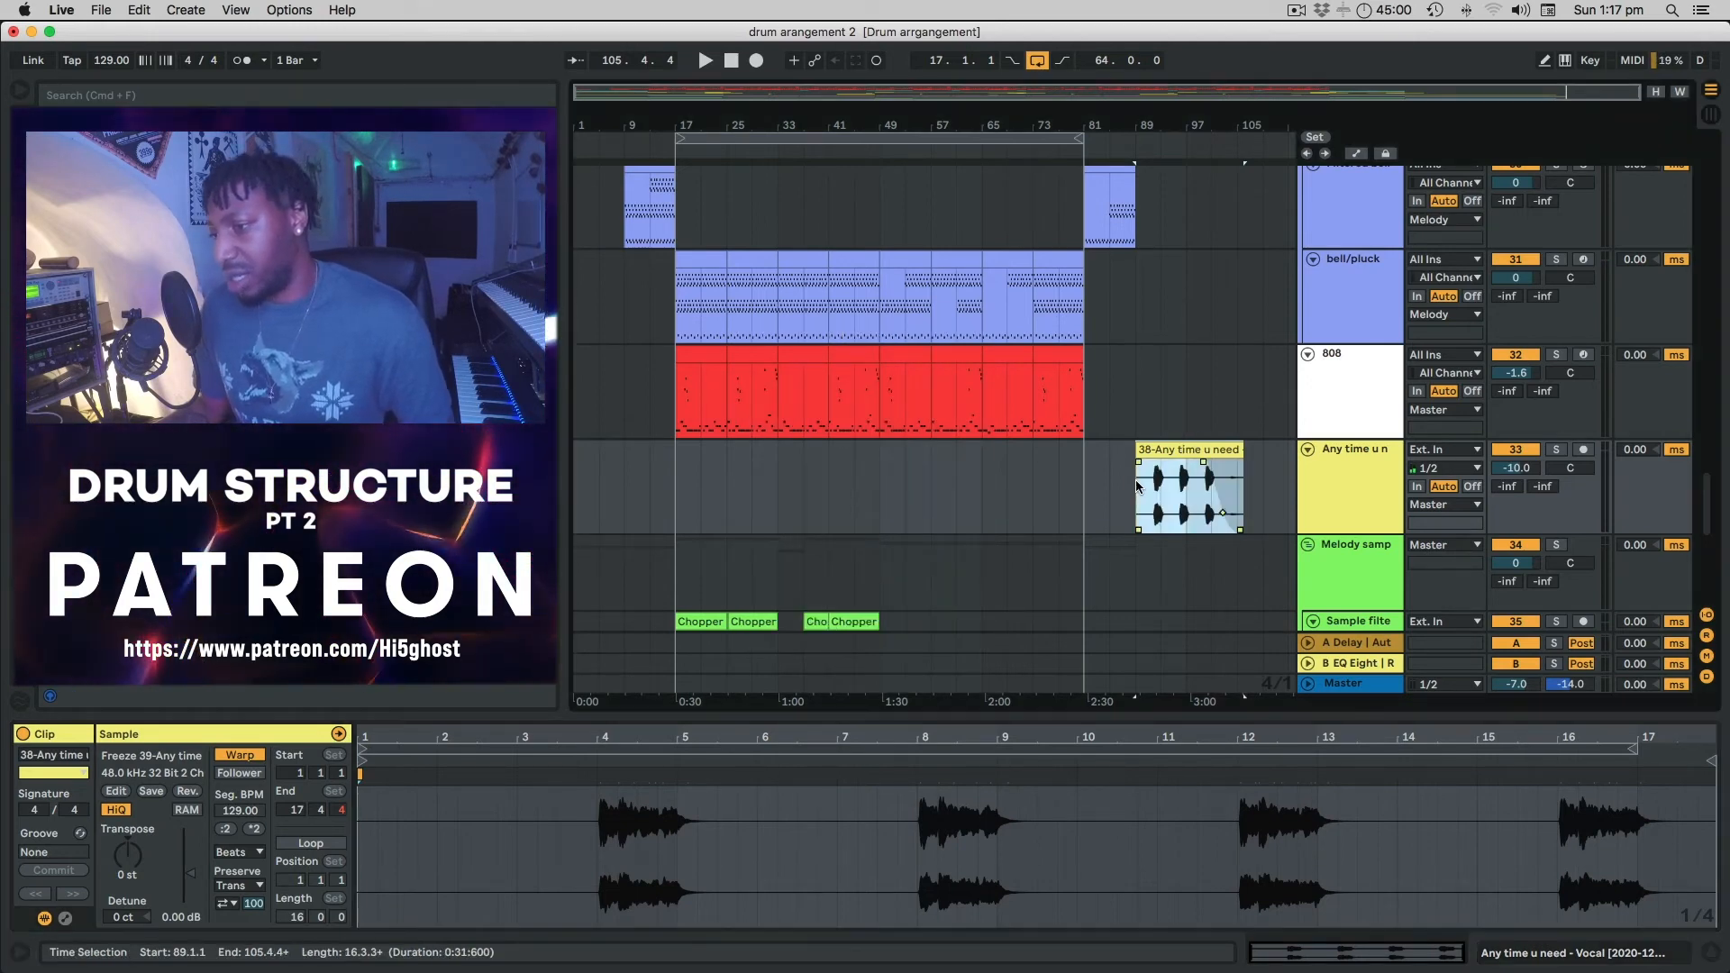
Play the vocal section from bar 89 and drag the loop end left to make it 16 bars.
scroll(1136, 486, down, 10)
key(space)
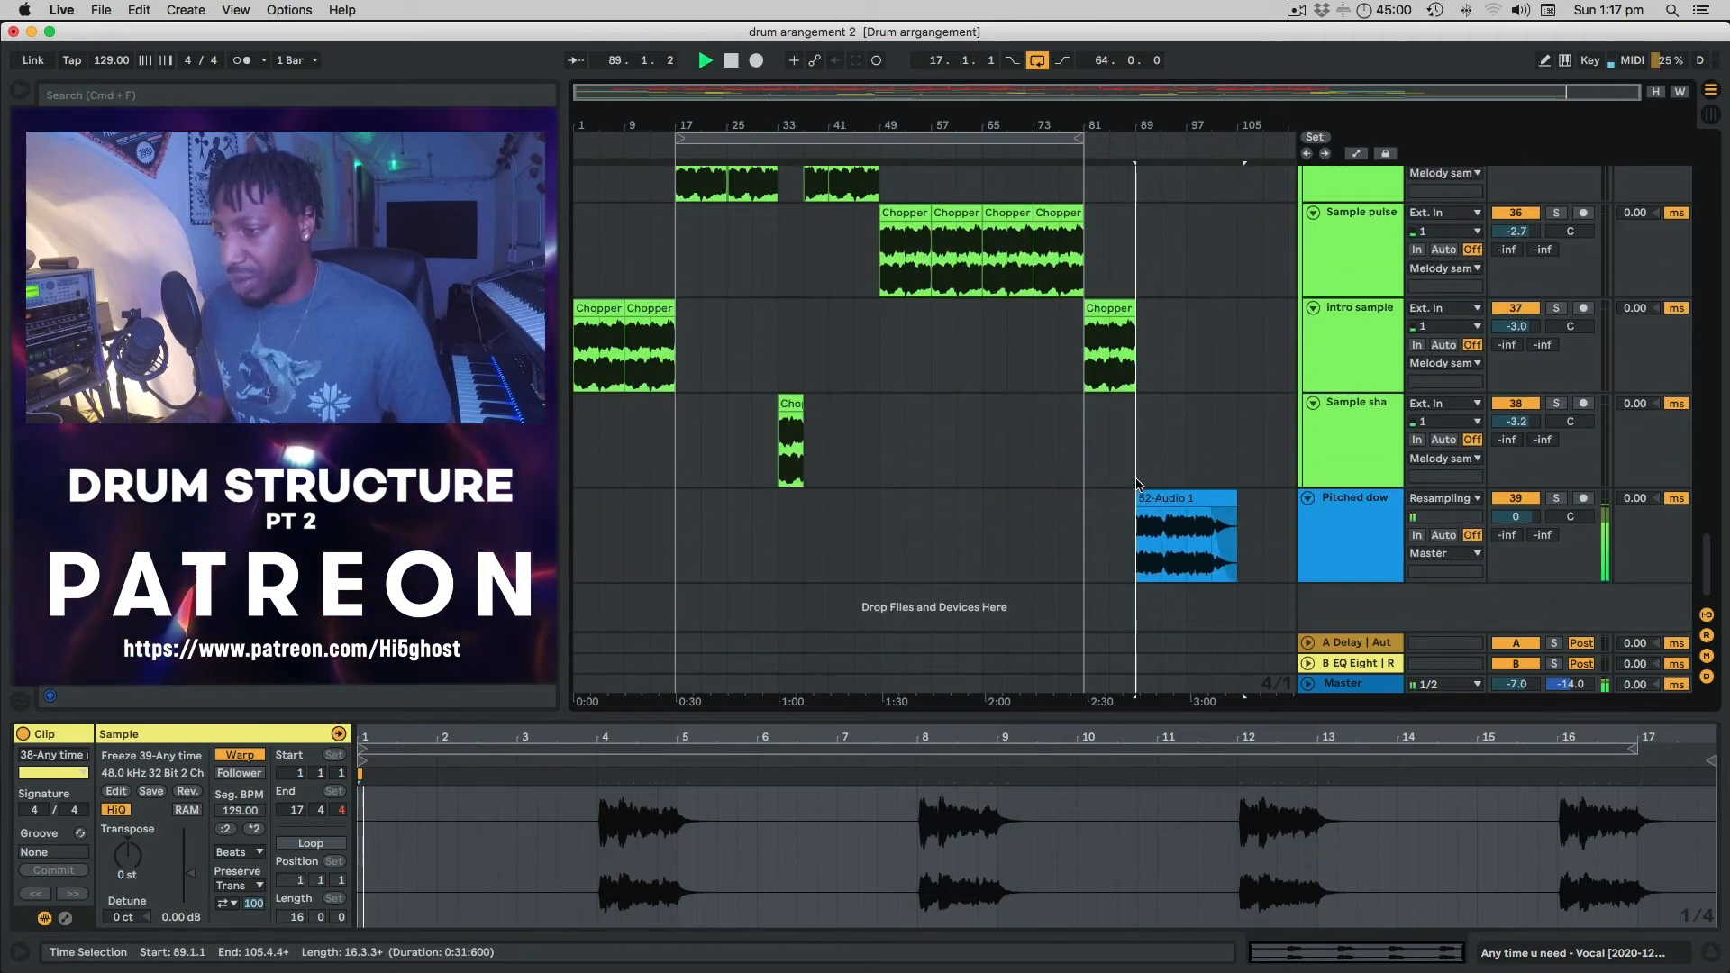
scroll(1162, 478, up, 6)
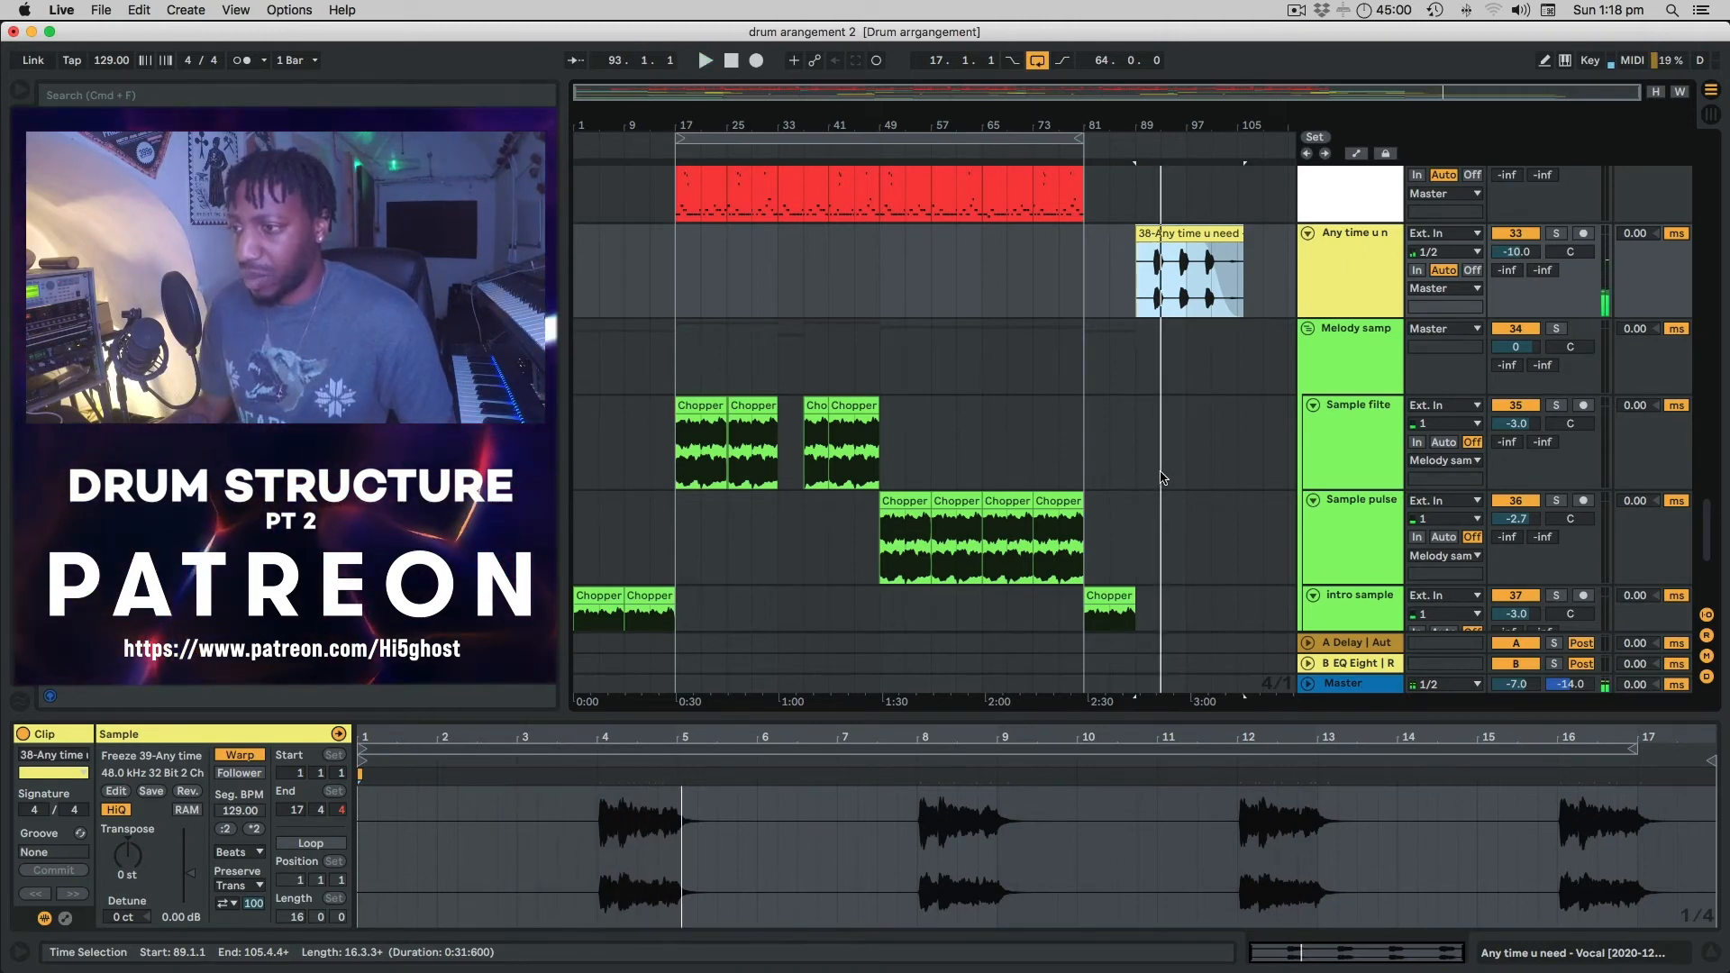
scroll(1162, 477, up, 10)
scroll(1162, 477, up, 10)
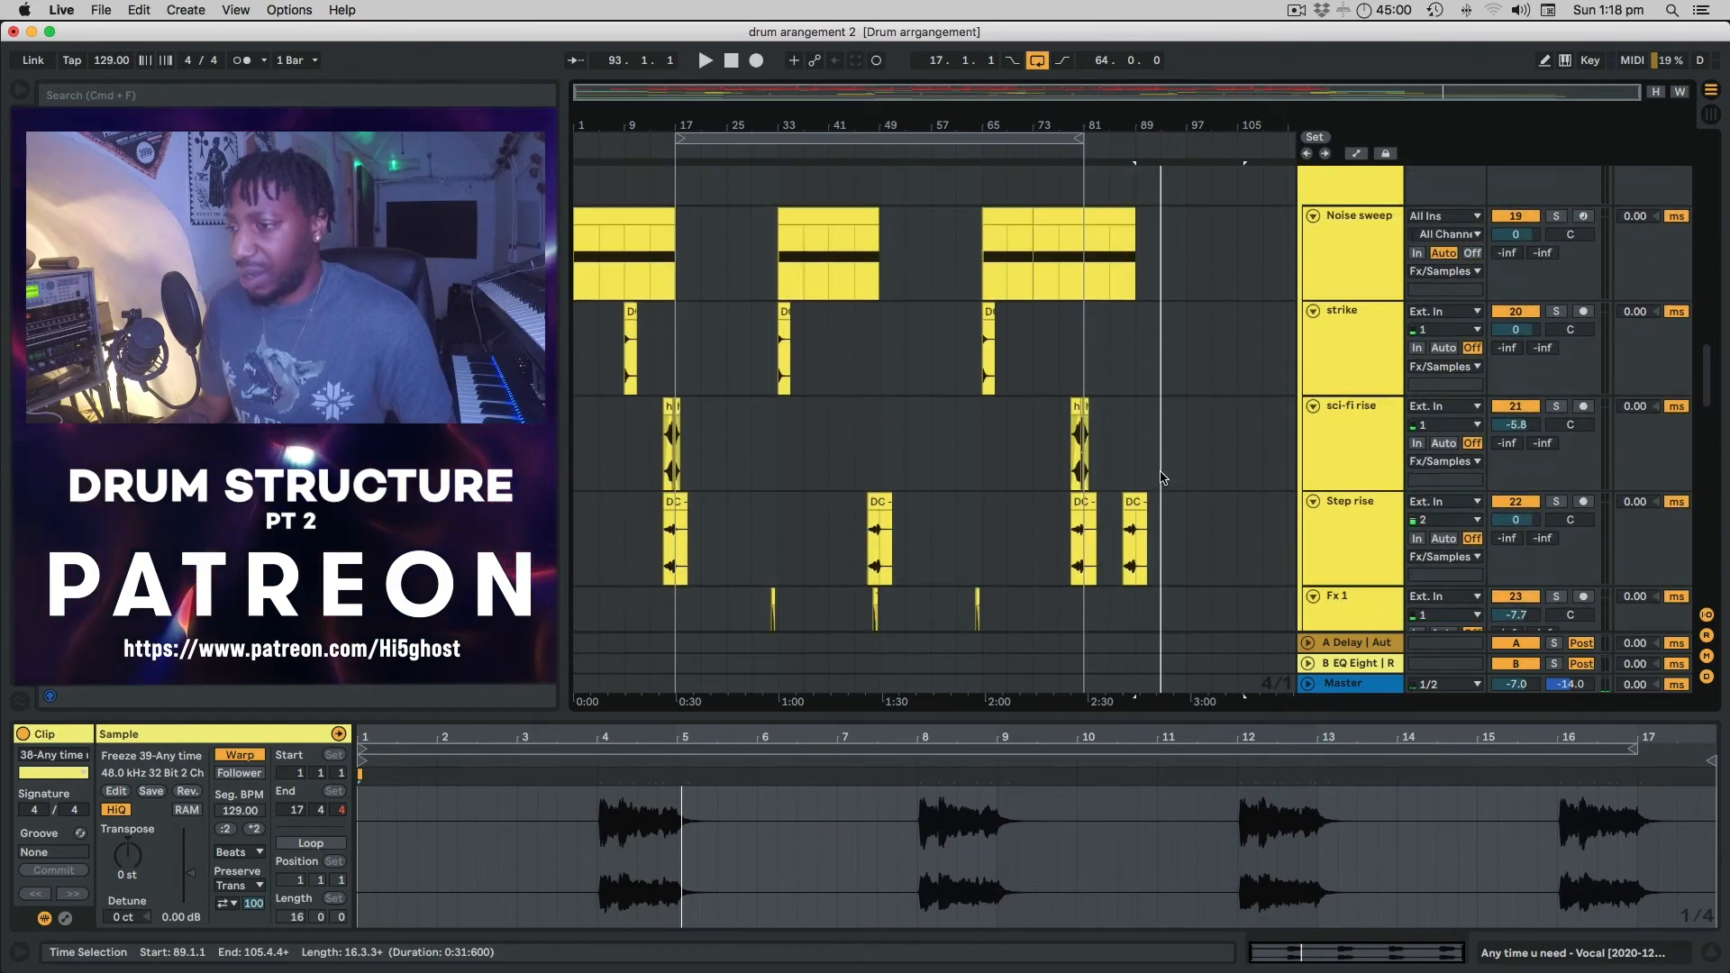
scroll(1162, 477, up, 10)
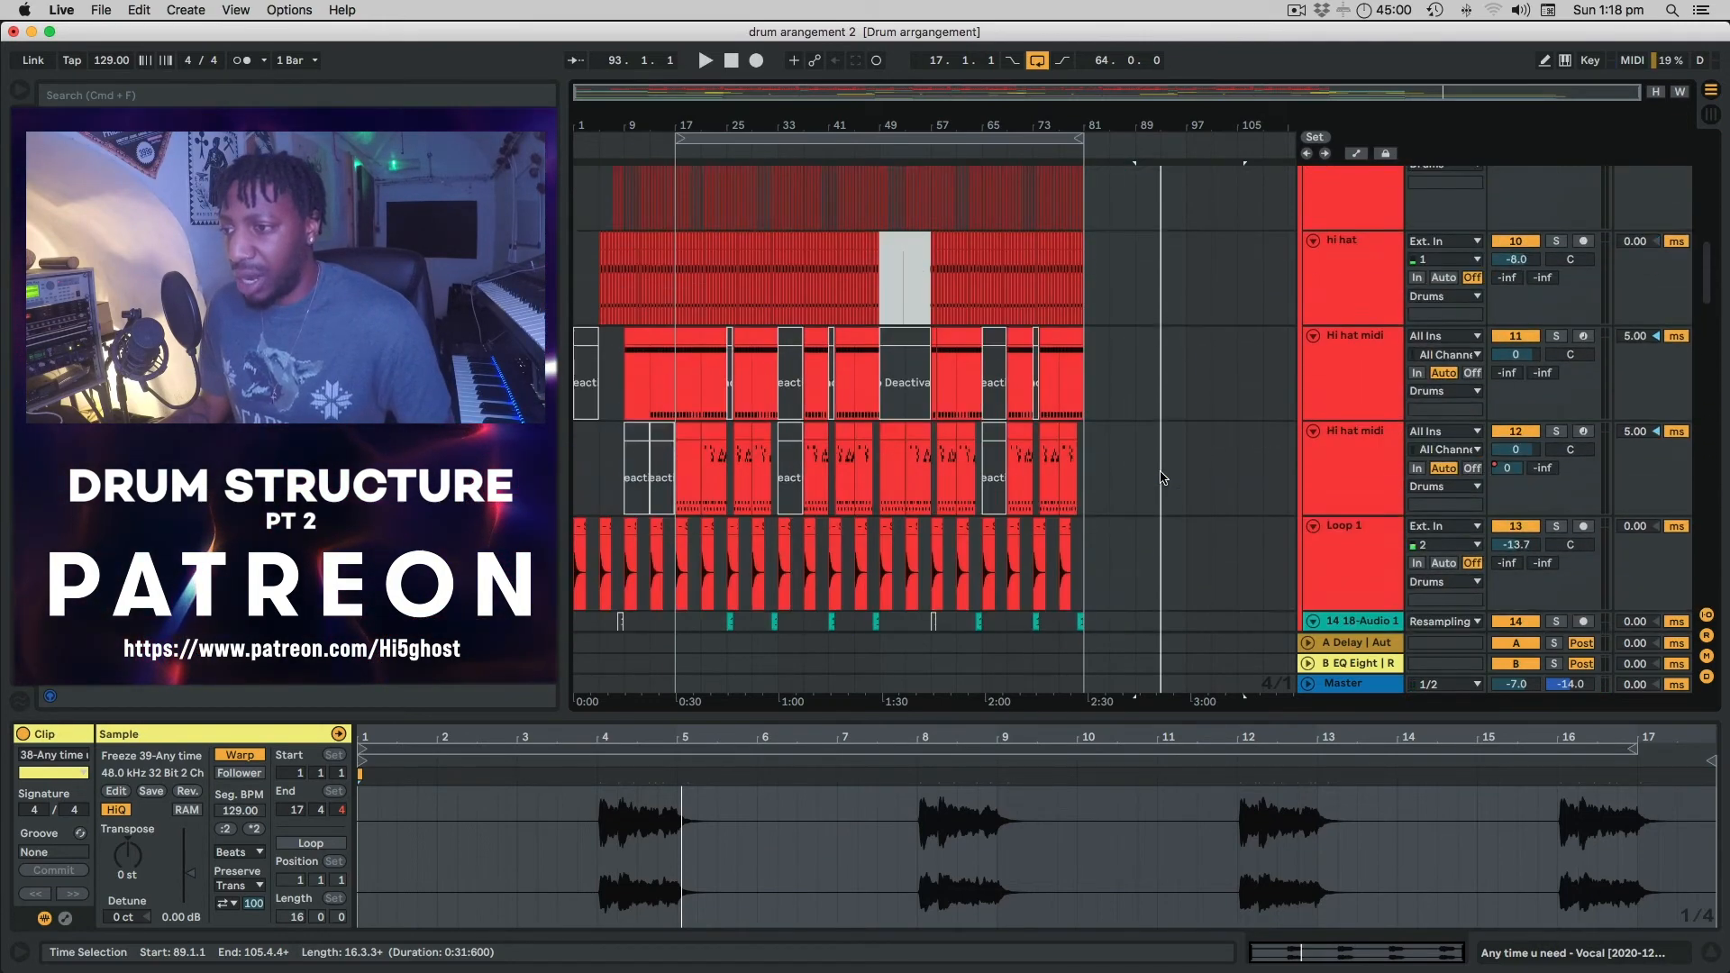
scroll(746, 441, down, 8)
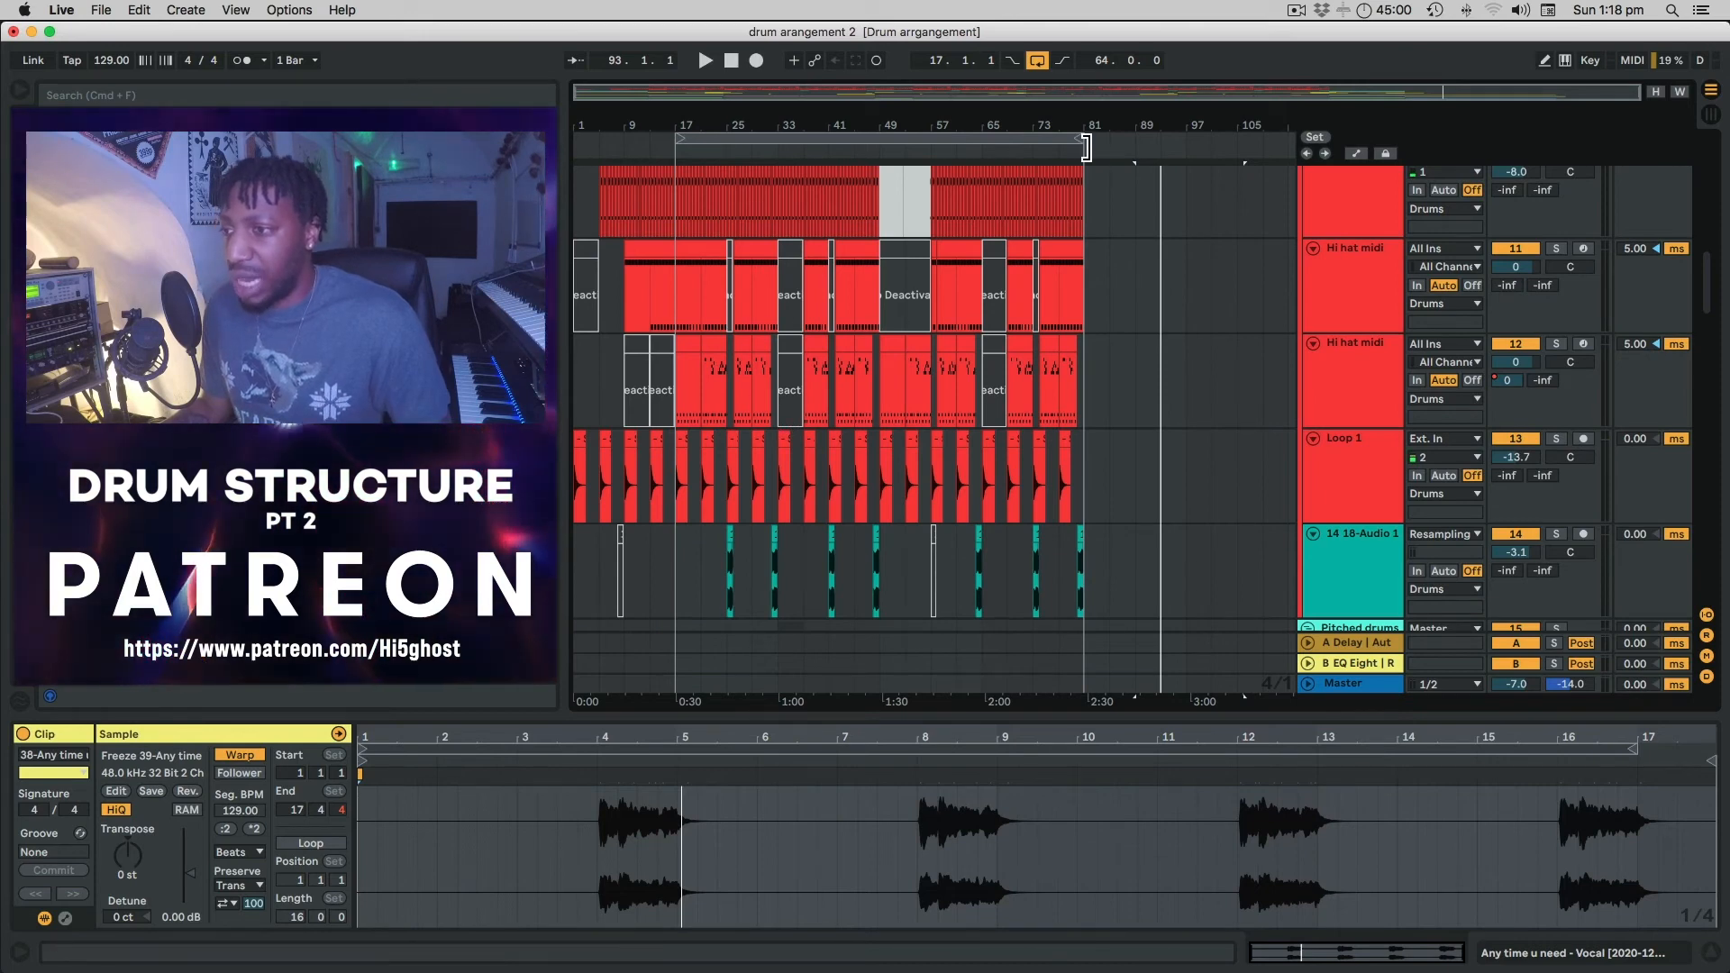
drag(1099, 165, 697, 184)
Set the loop to bars 9–25 and select all 238 clips across 24 tracks inside it.
key(h)
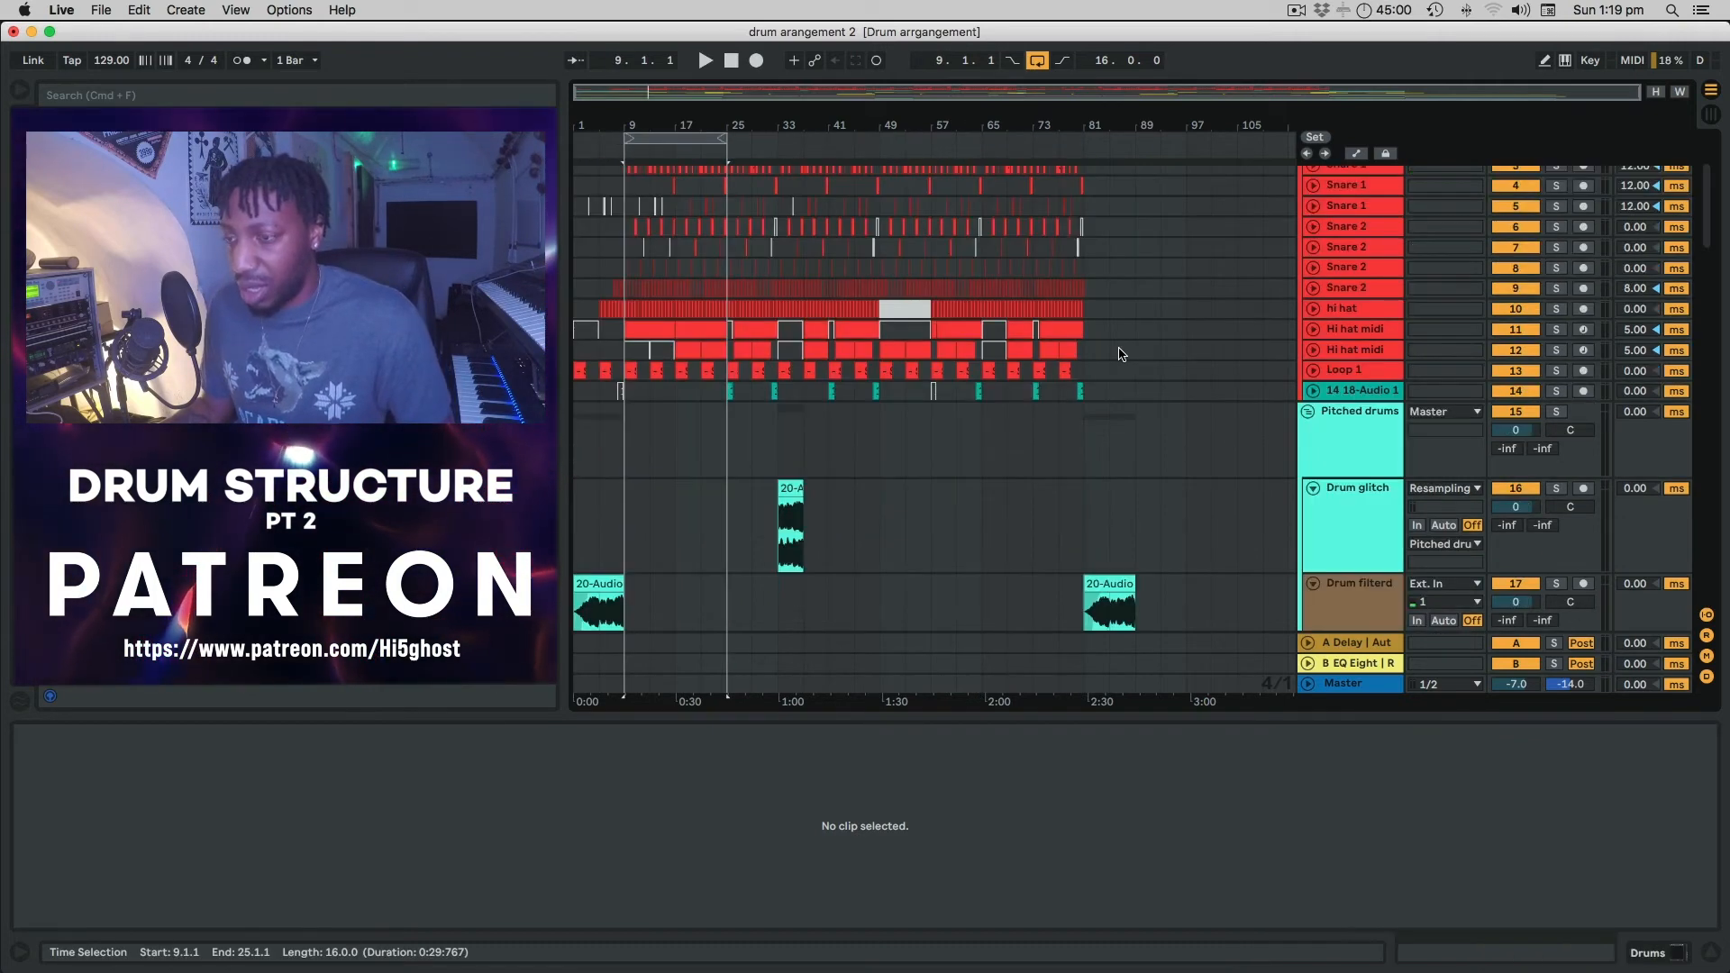
scroll(1120, 354, down, 1)
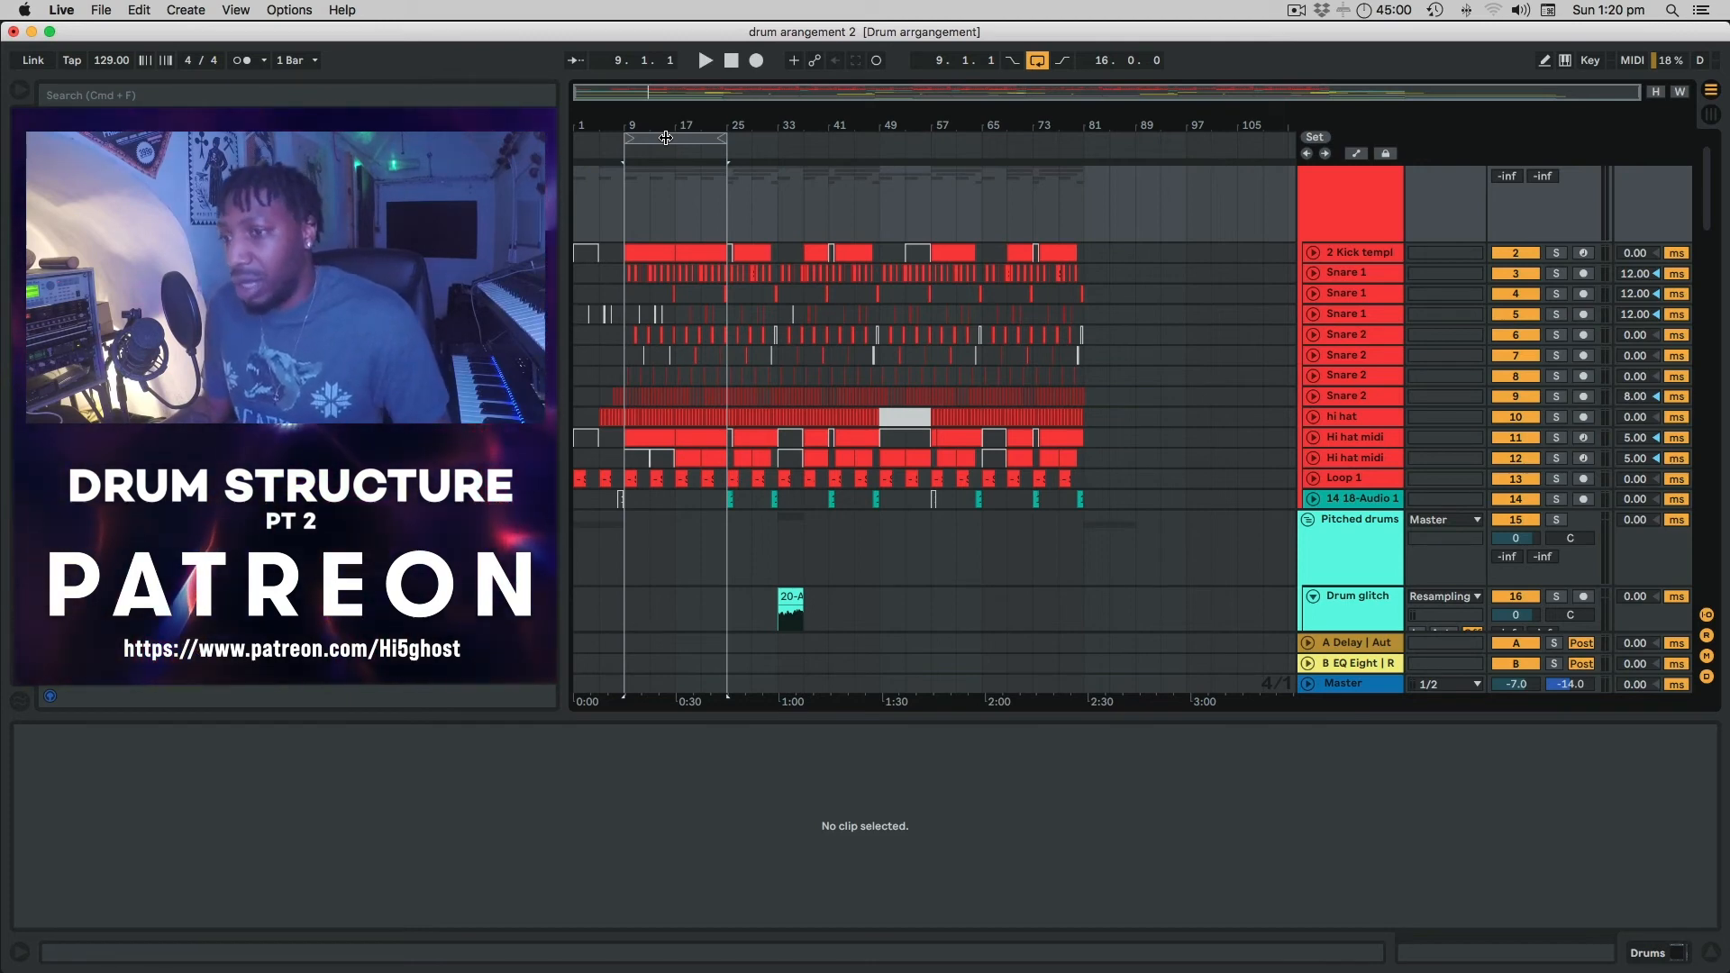
click(666, 138)
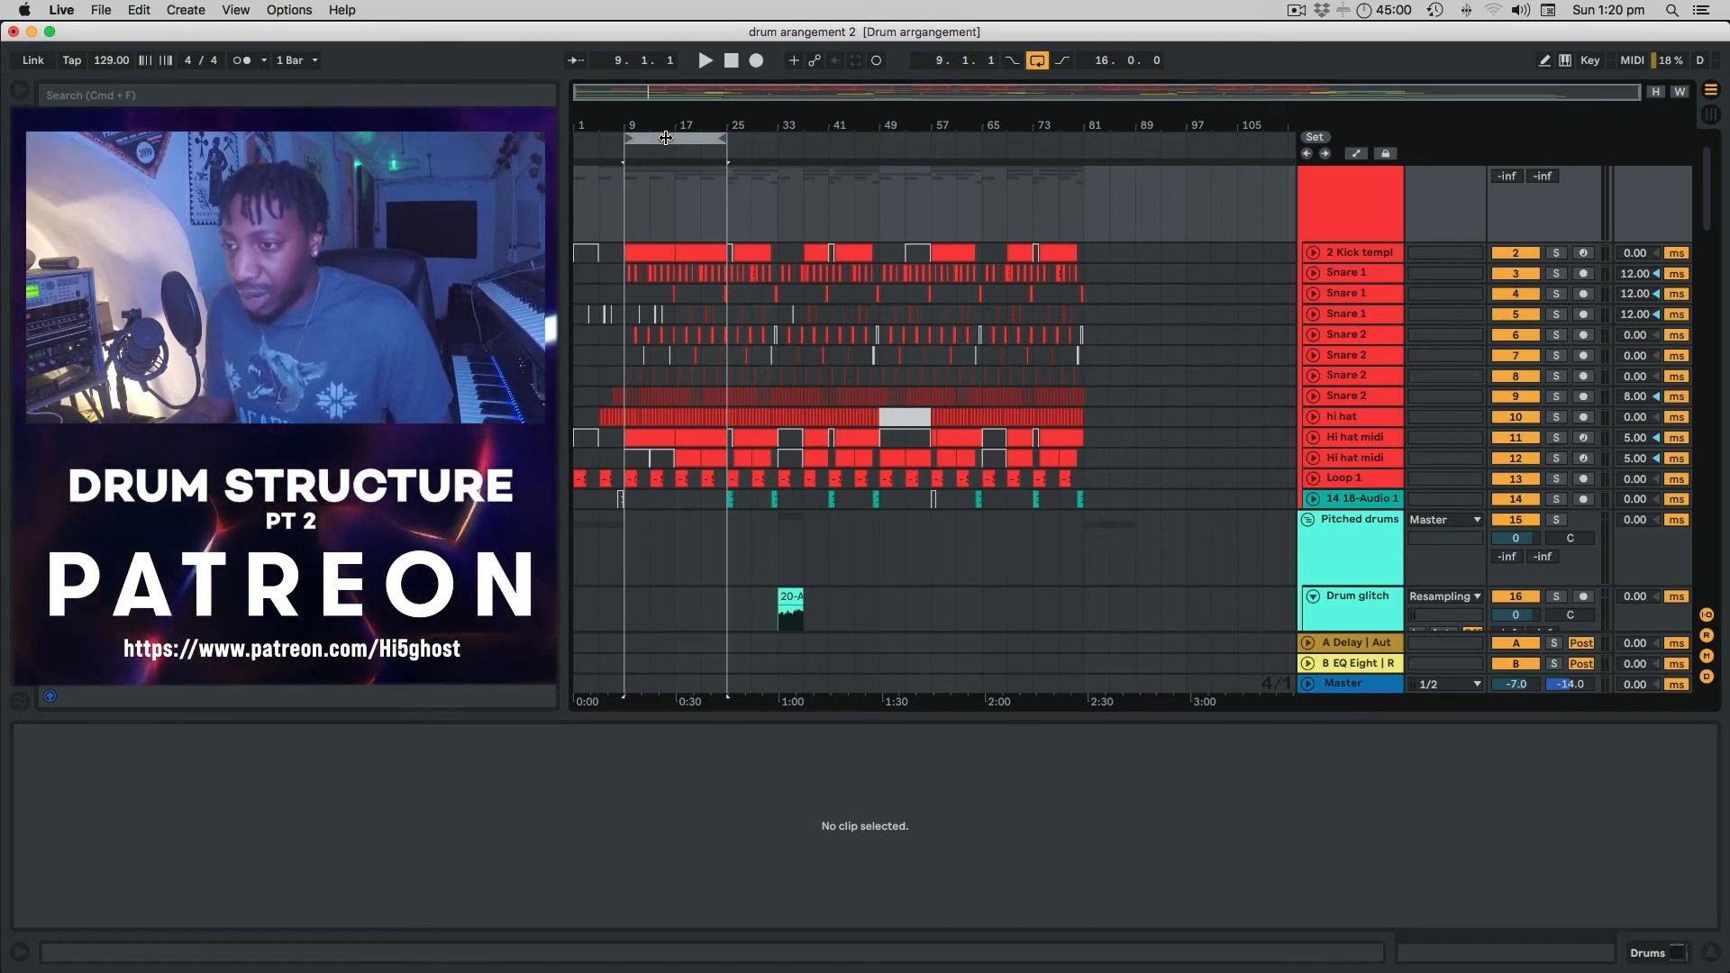
double_click(666, 138)
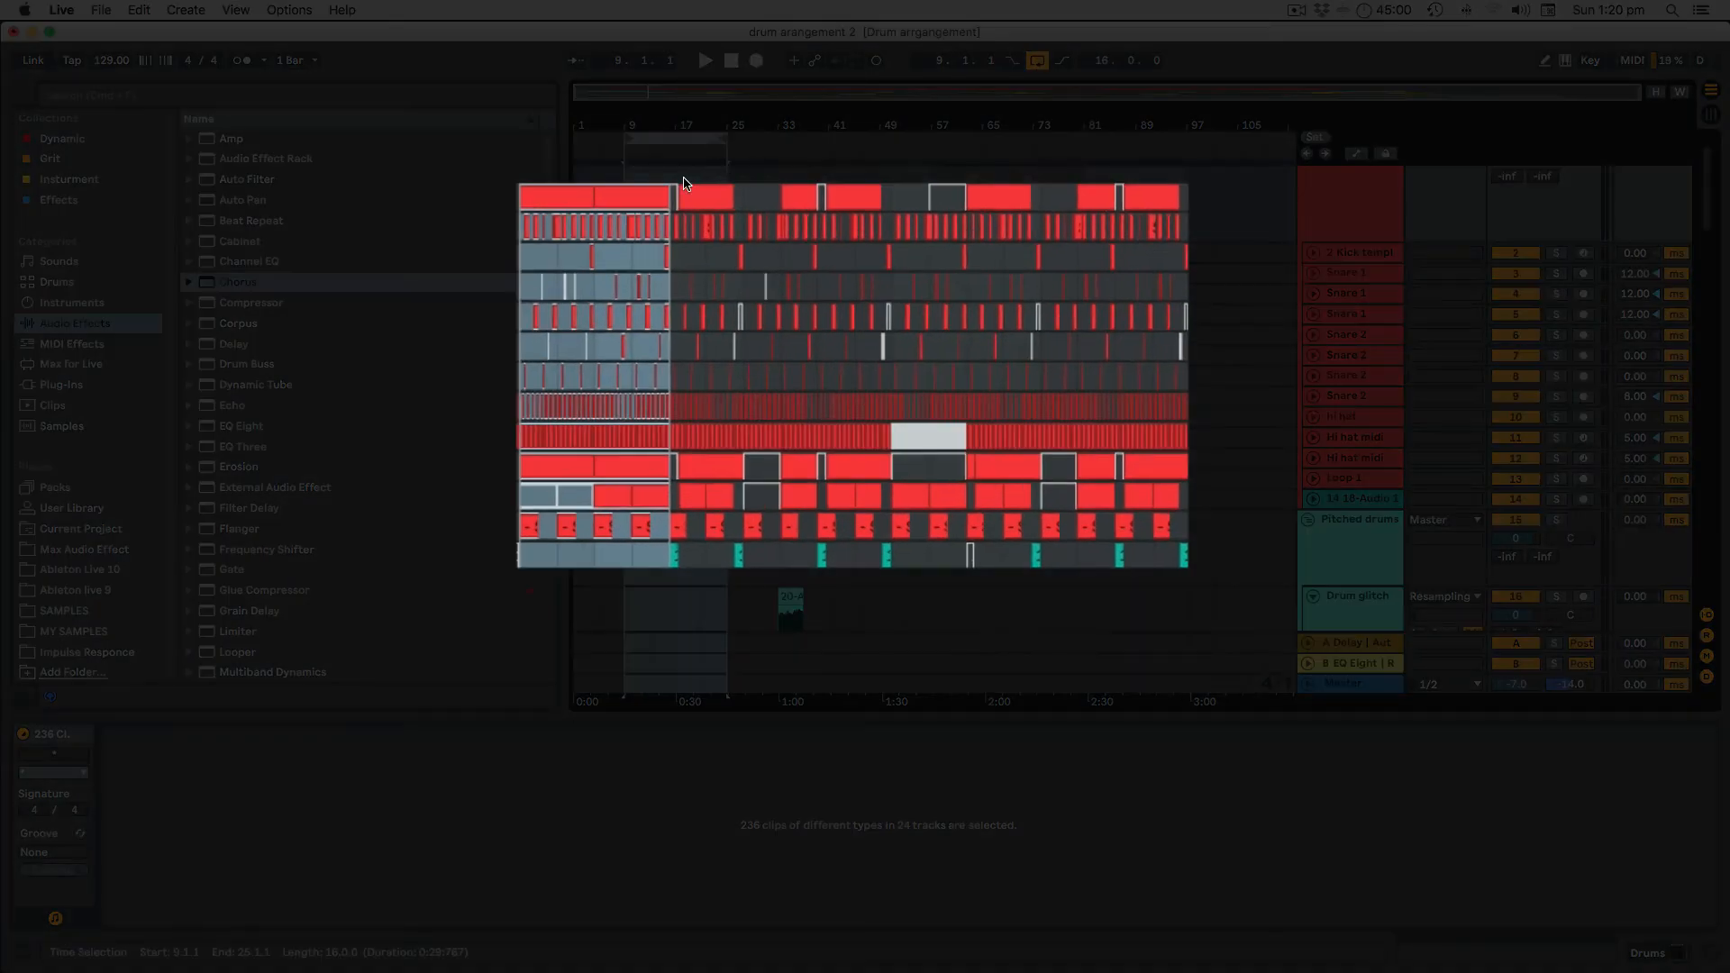
Shift the 16-bar loop brace through bars 25–41, 41–57 and 57–73, deselecting between moves.
click(599, 288)
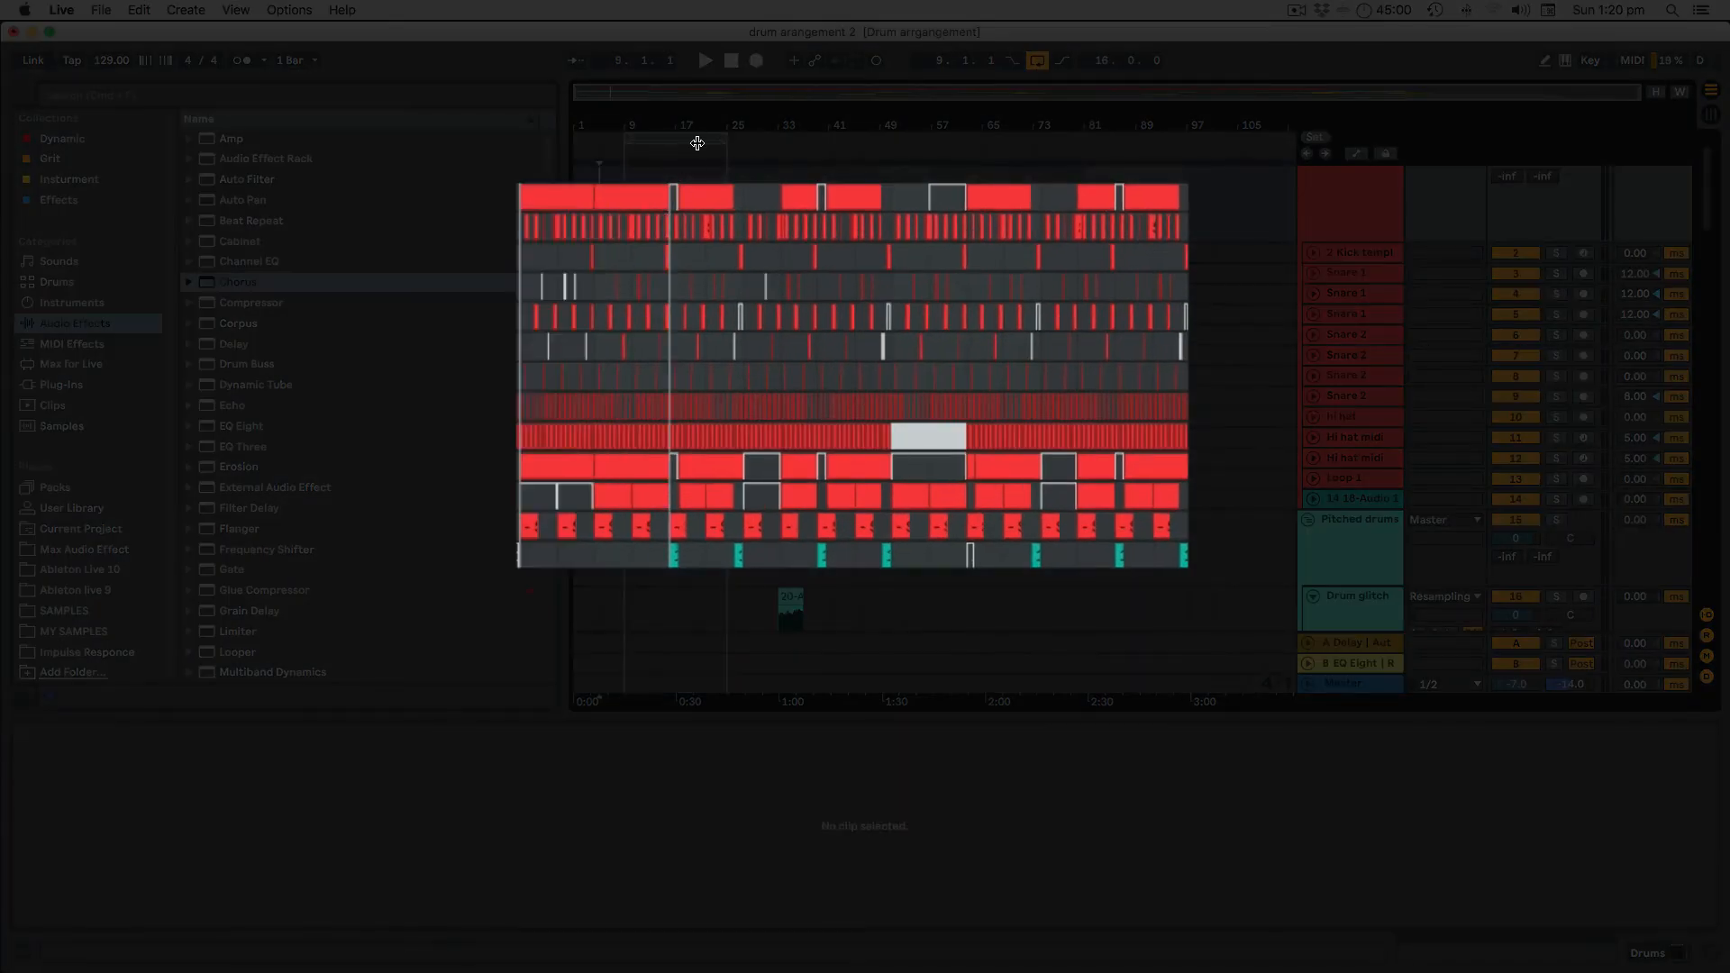
double_click(685, 139)
drag(712, 141, 795, 144)
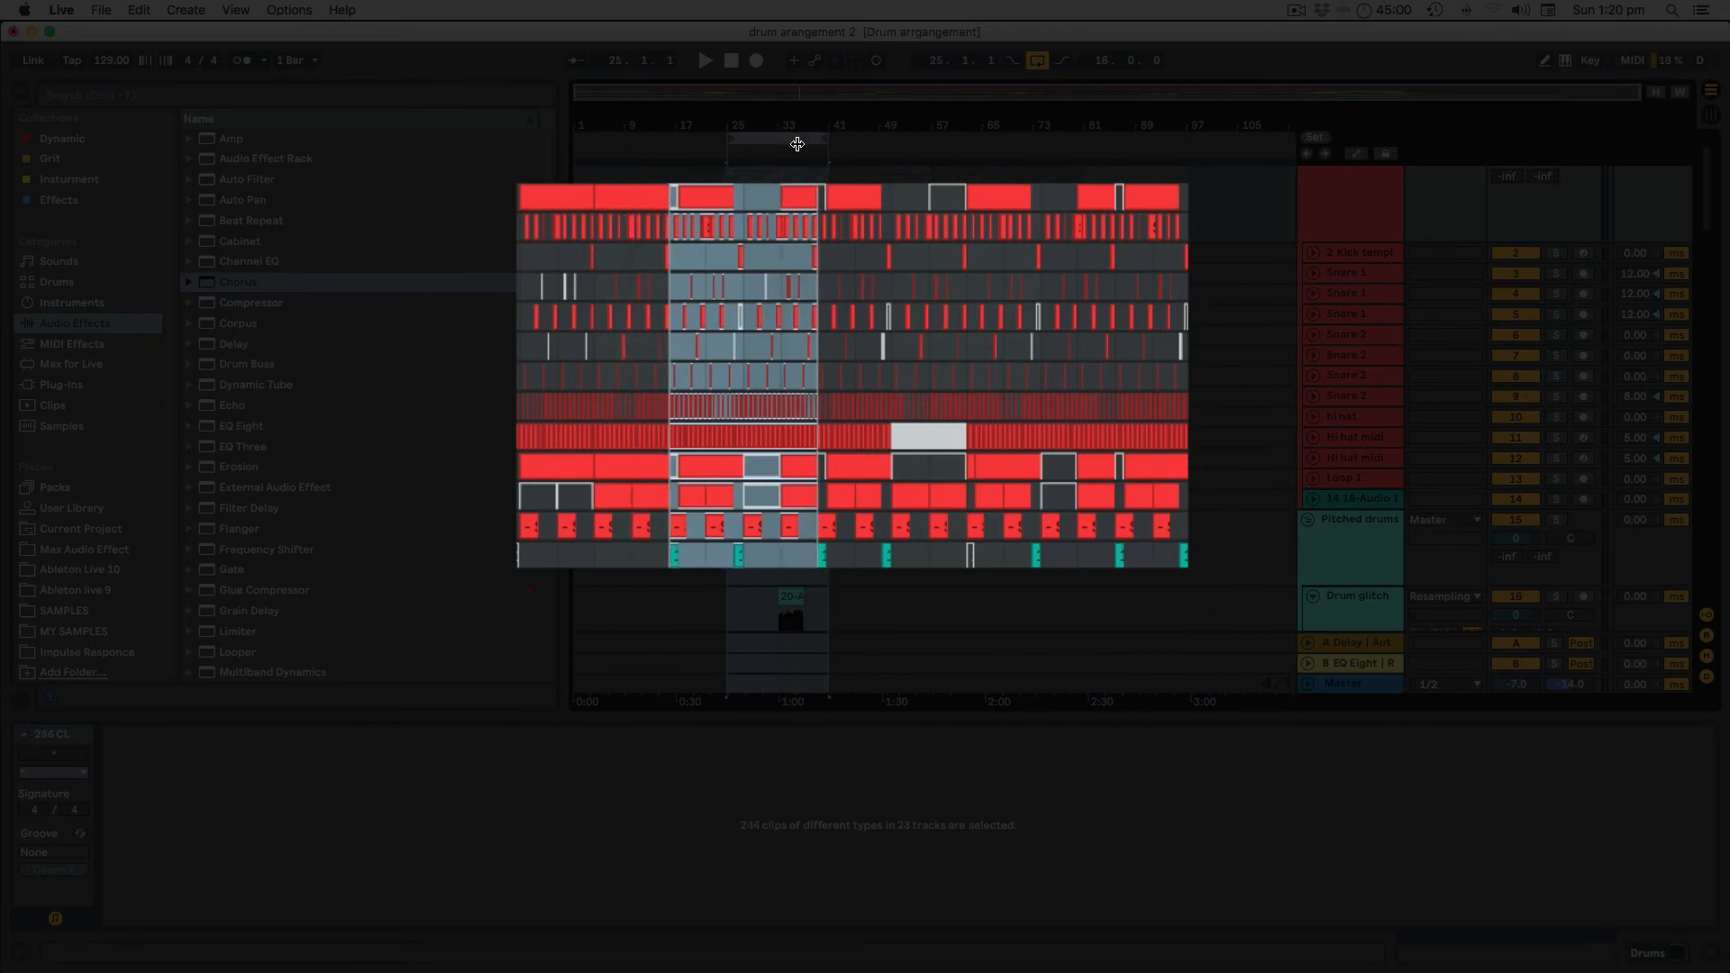
click(931, 548)
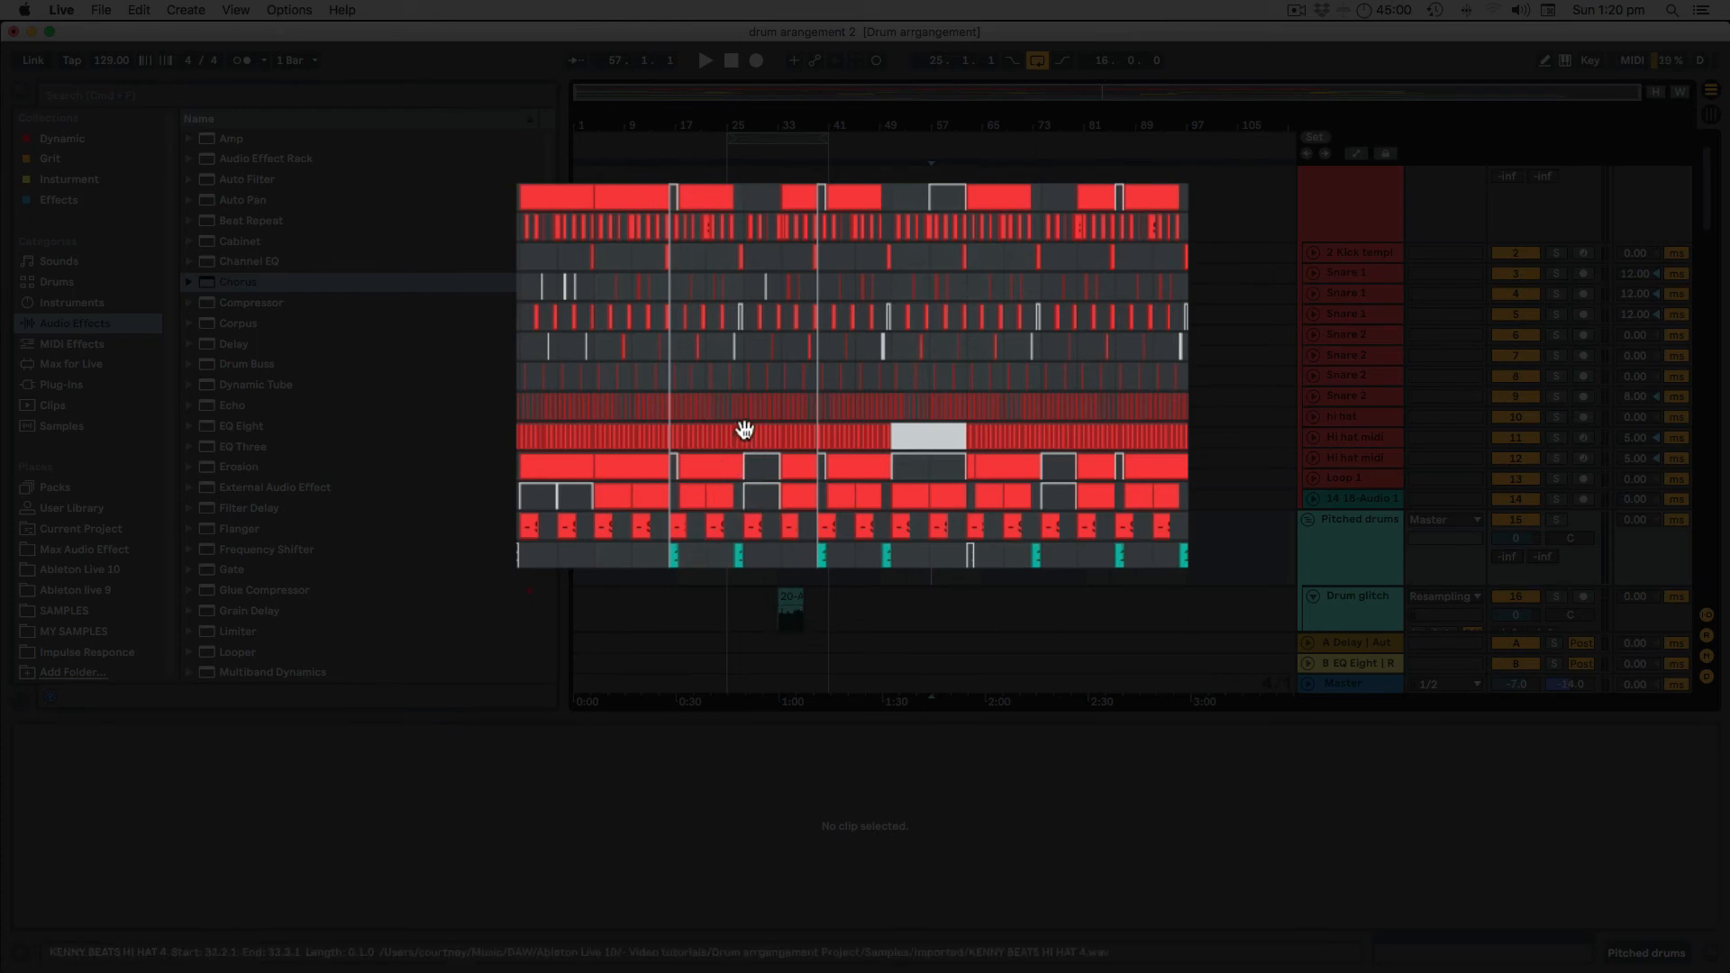
drag(778, 137, 881, 137)
click(955, 543)
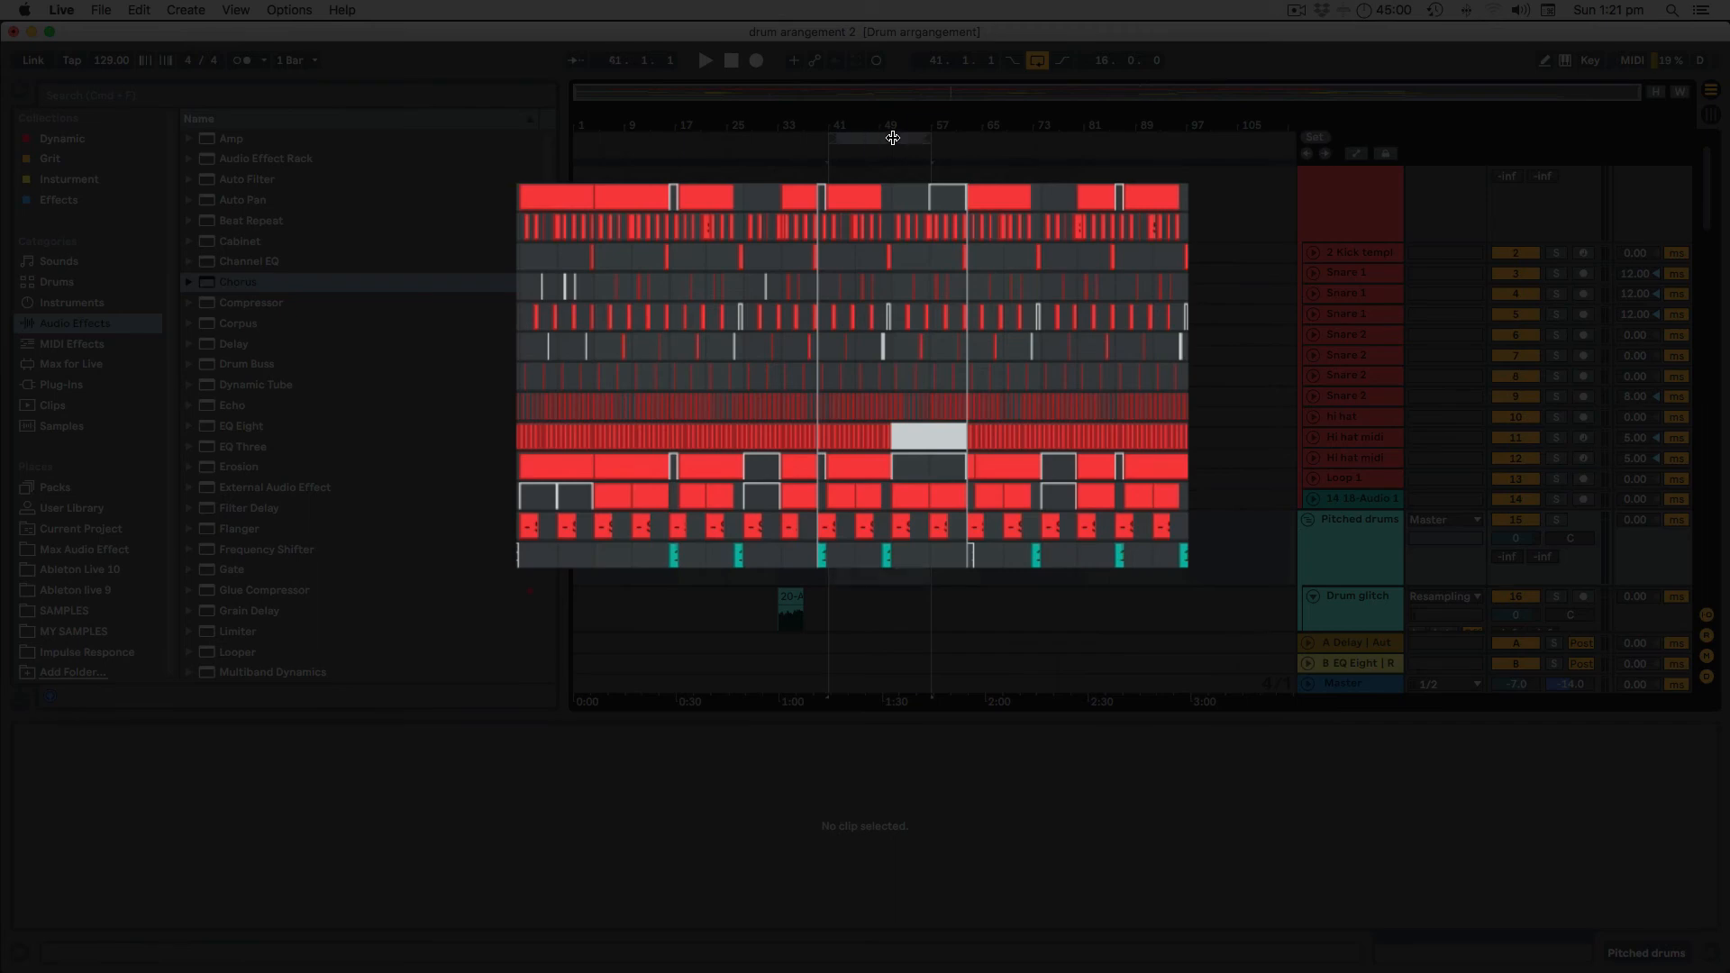
drag(891, 136, 1084, 146)
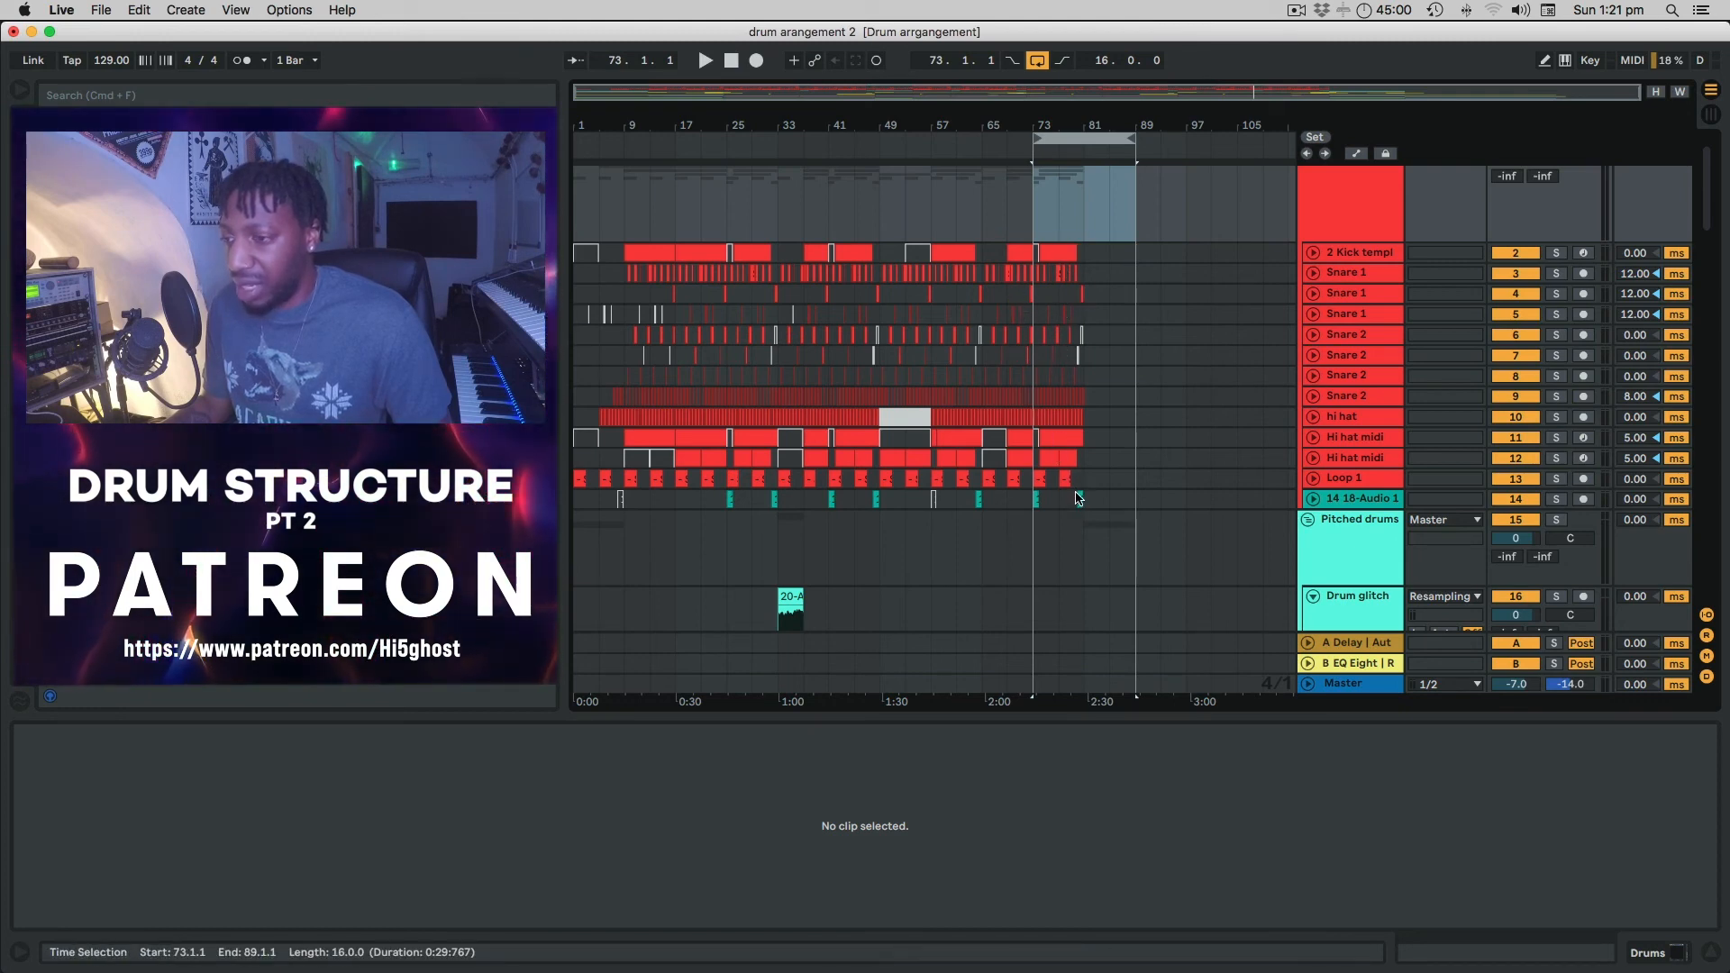
Drag the 16-bar loop from bars 73–89 back to bars 17–33, then scroll through the tracks.
scroll(1126, 368, down, 10)
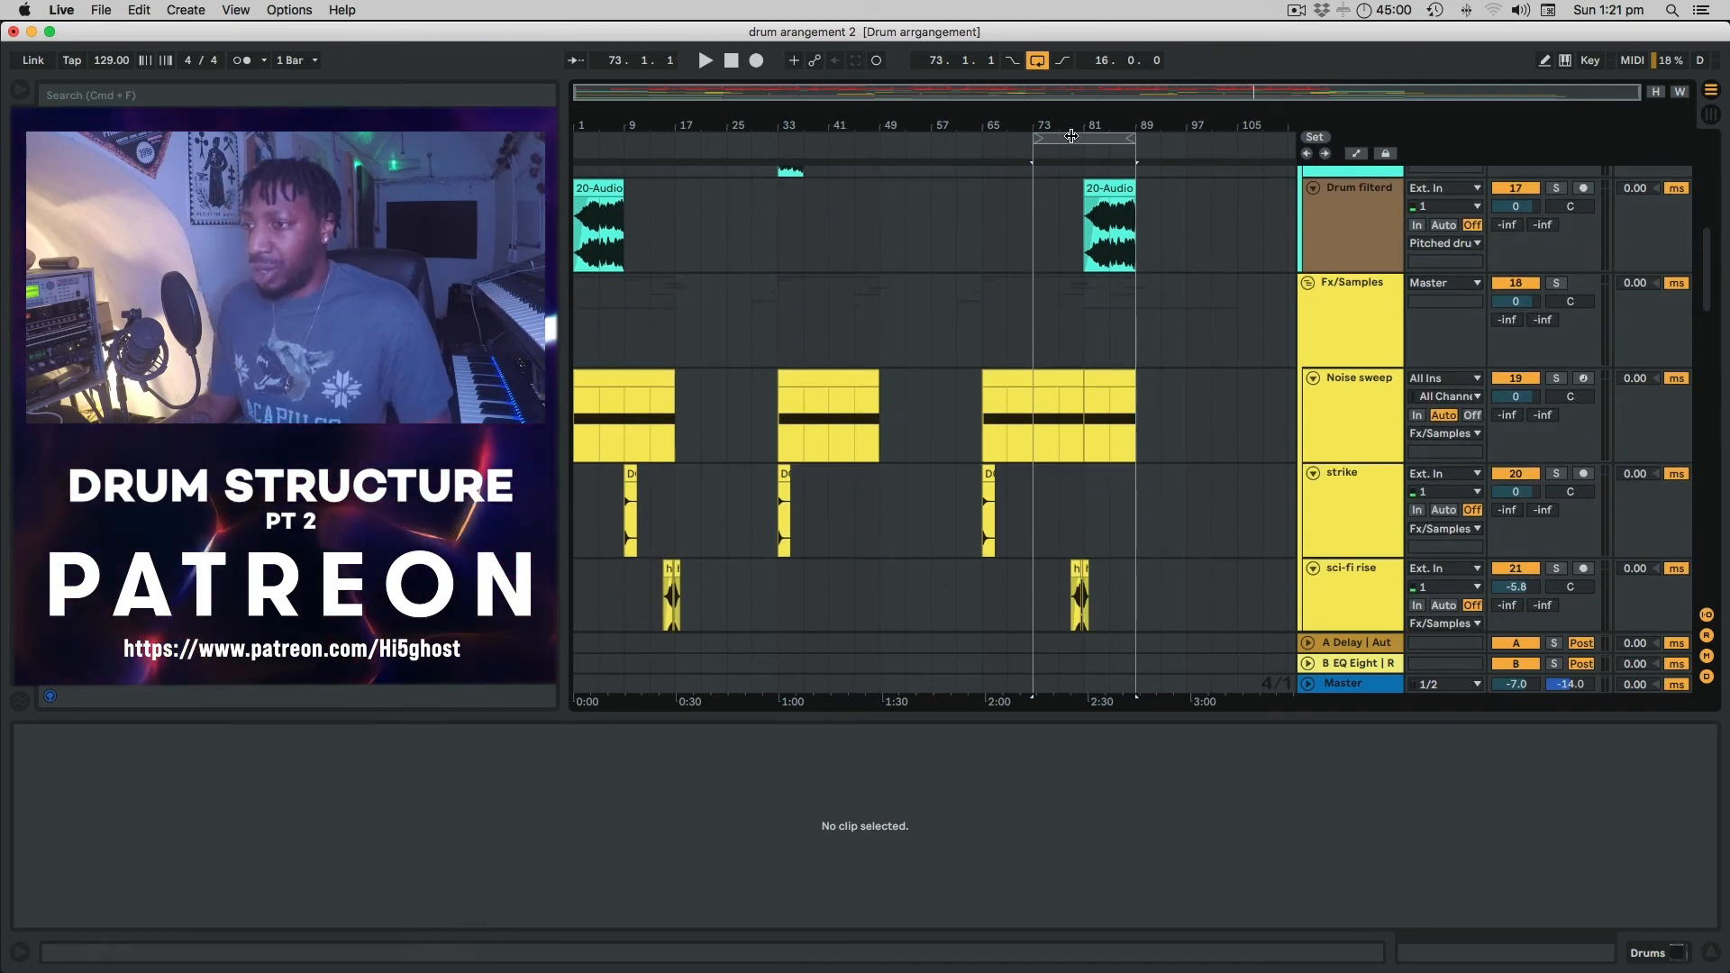
drag(1081, 138, 719, 156)
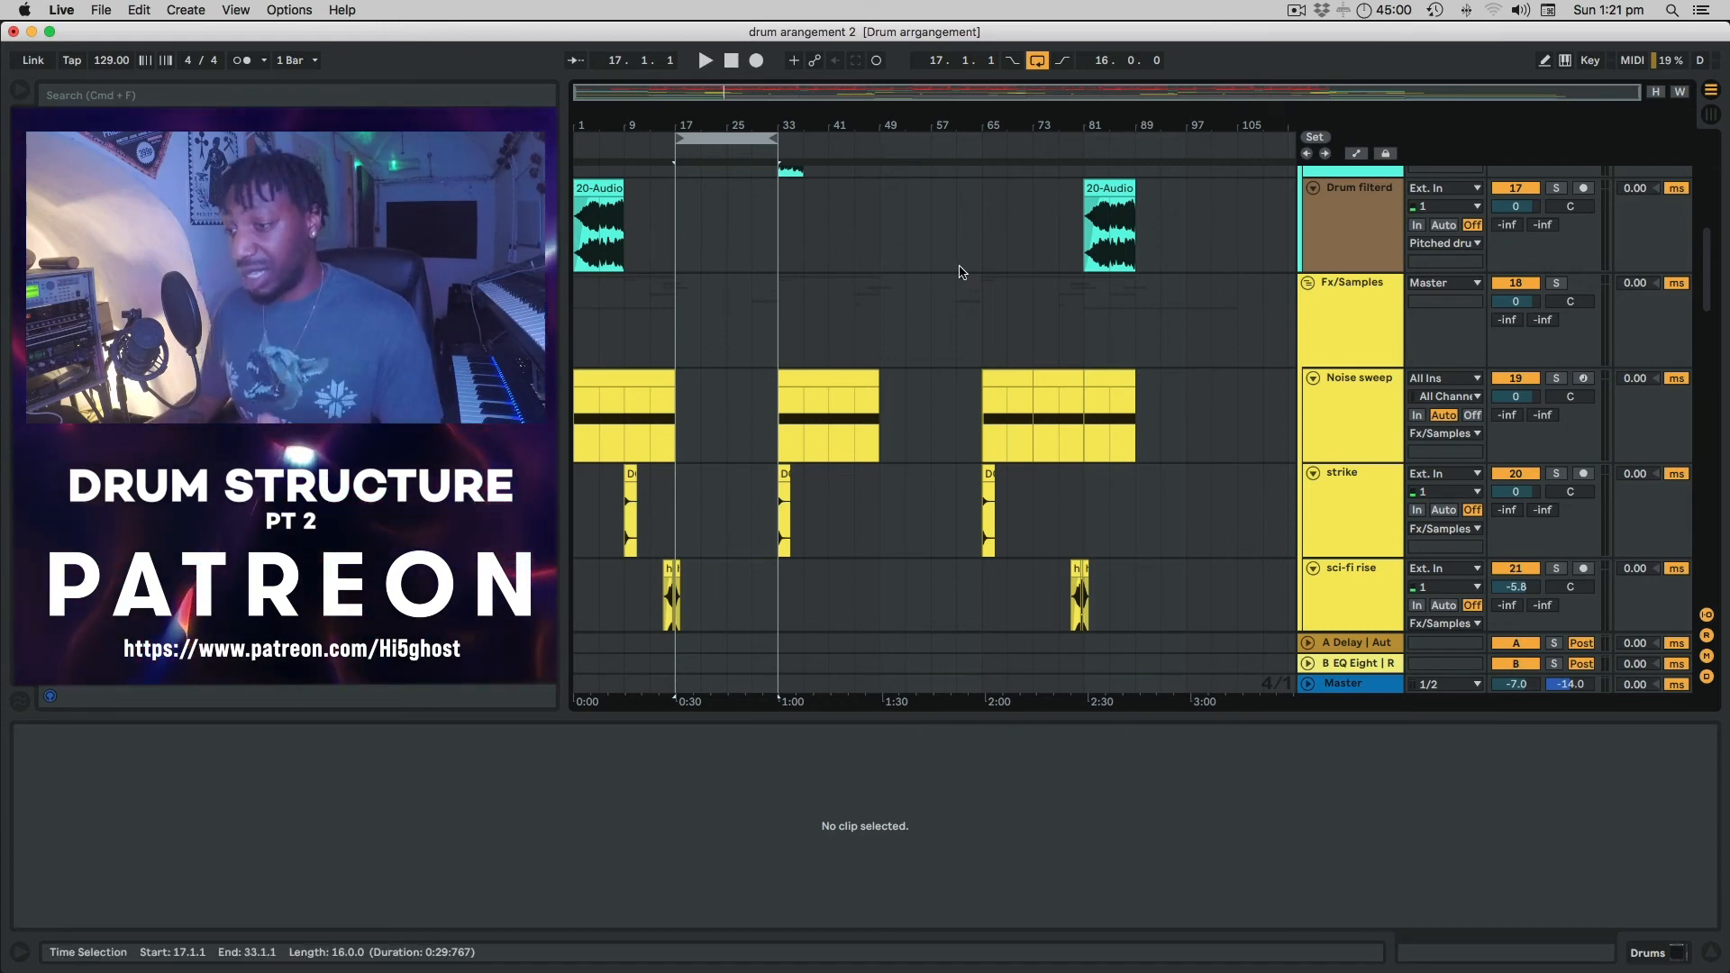
scroll(961, 271, up, 10)
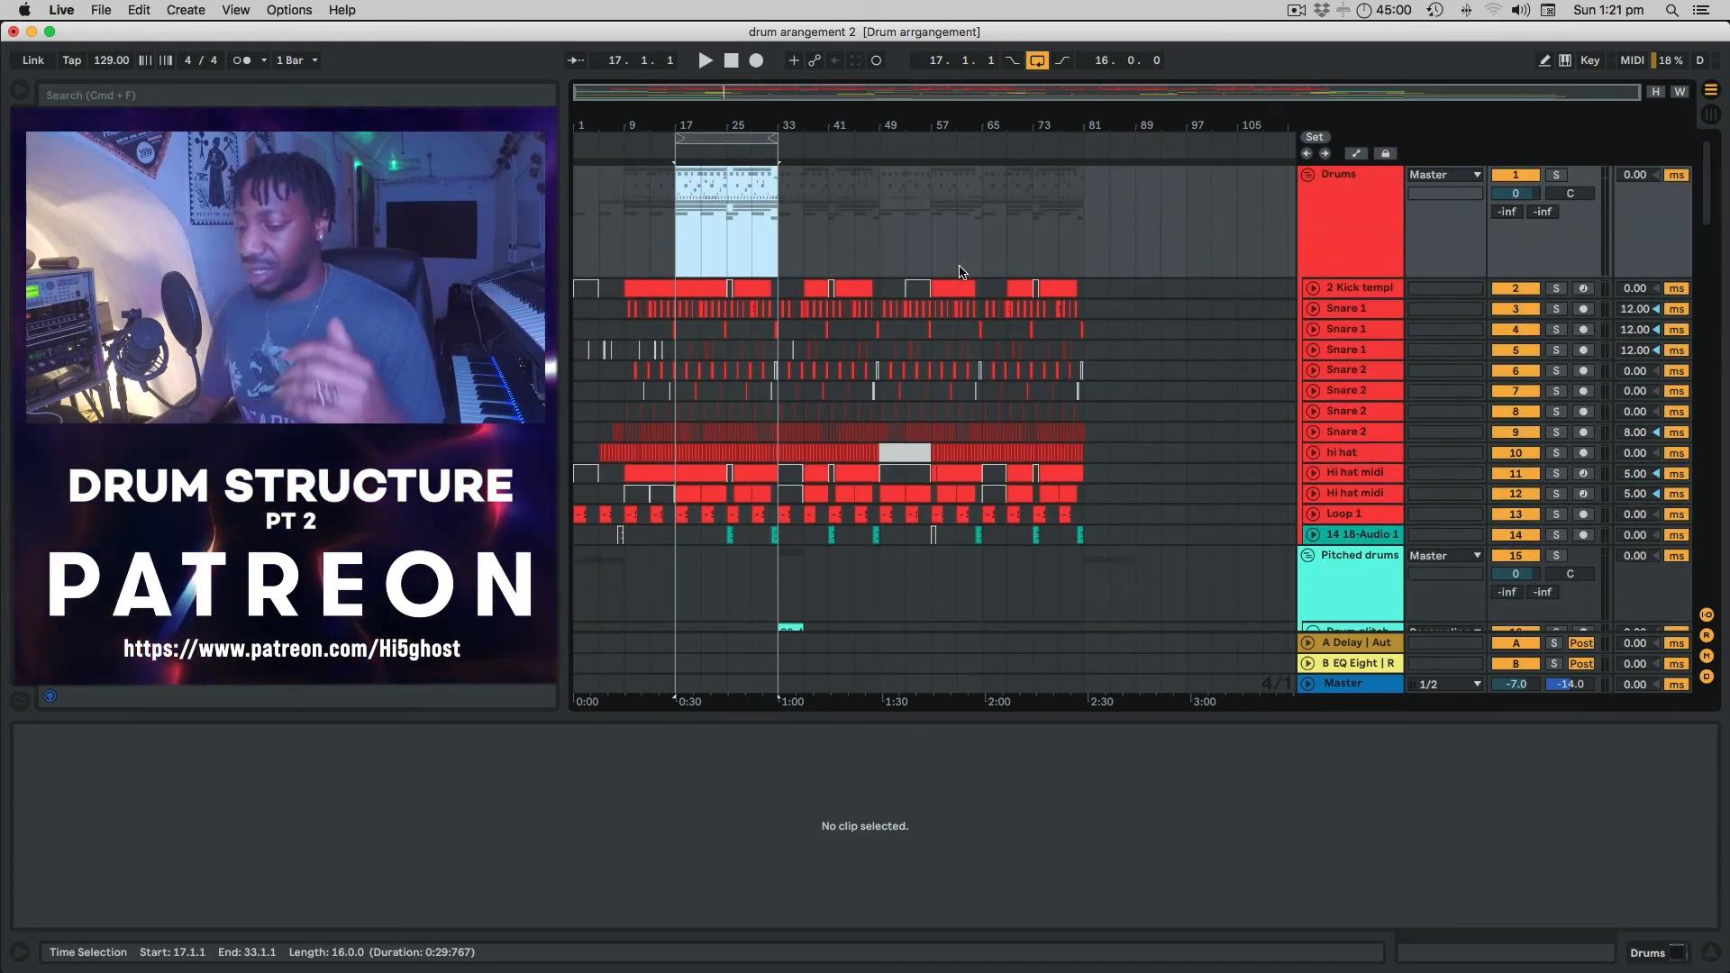
scroll(960, 271, down, 2)
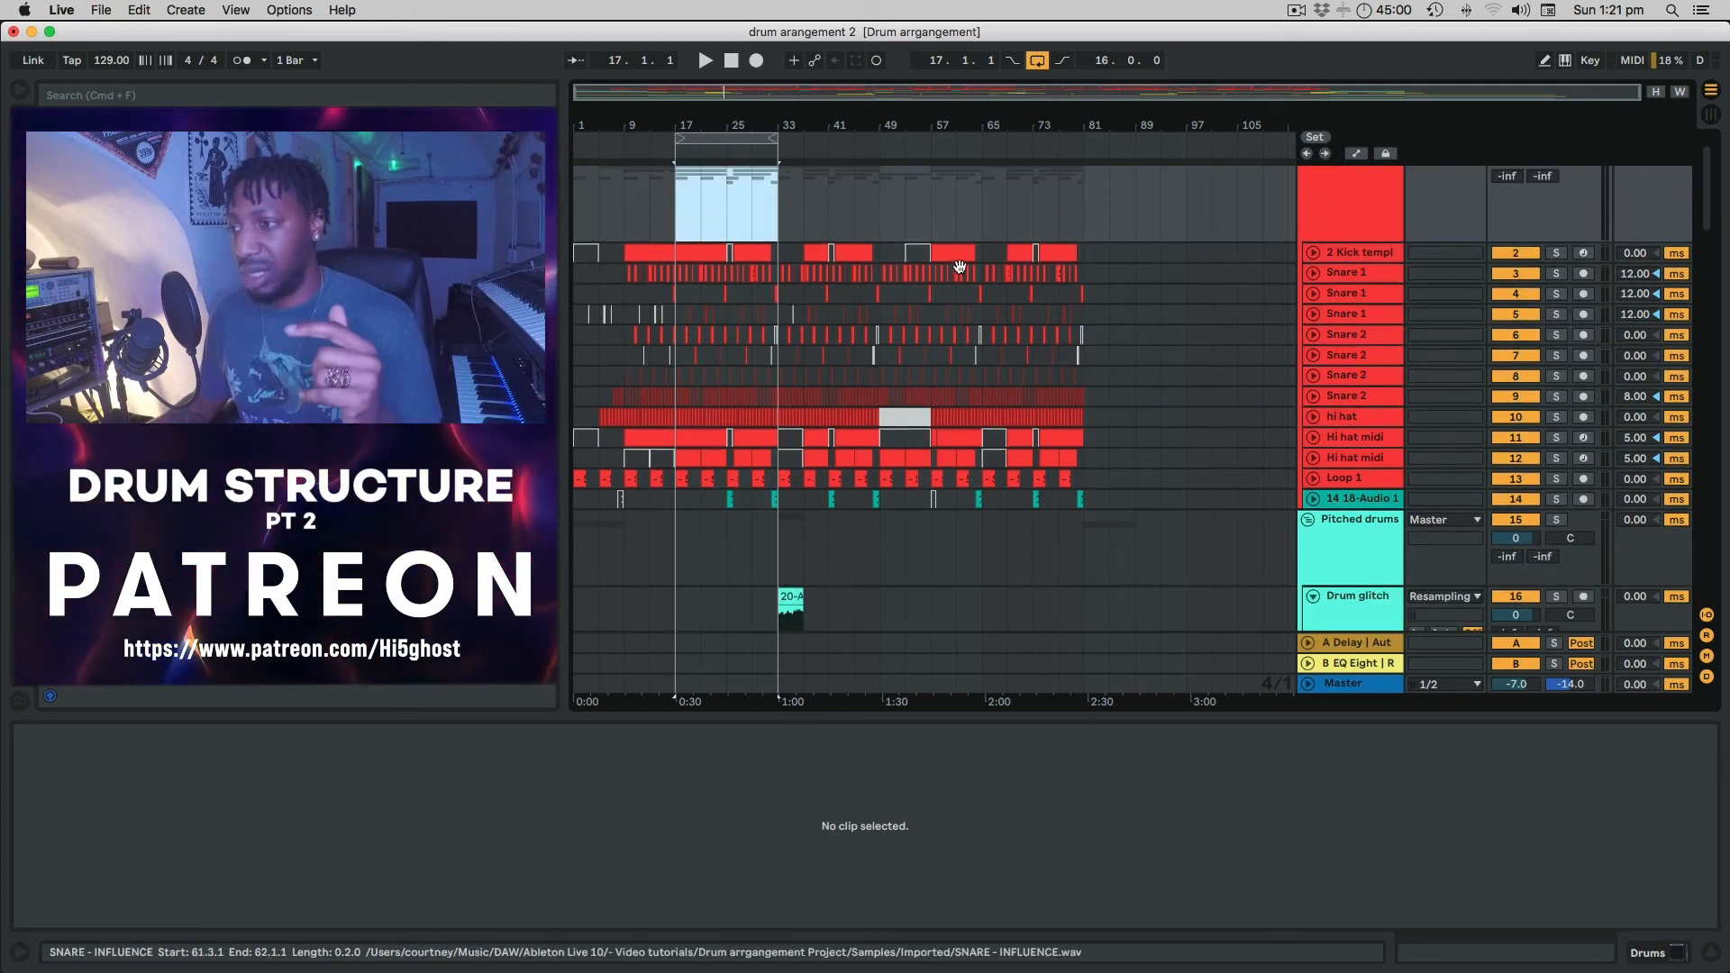
scroll(960, 271, down, 2)
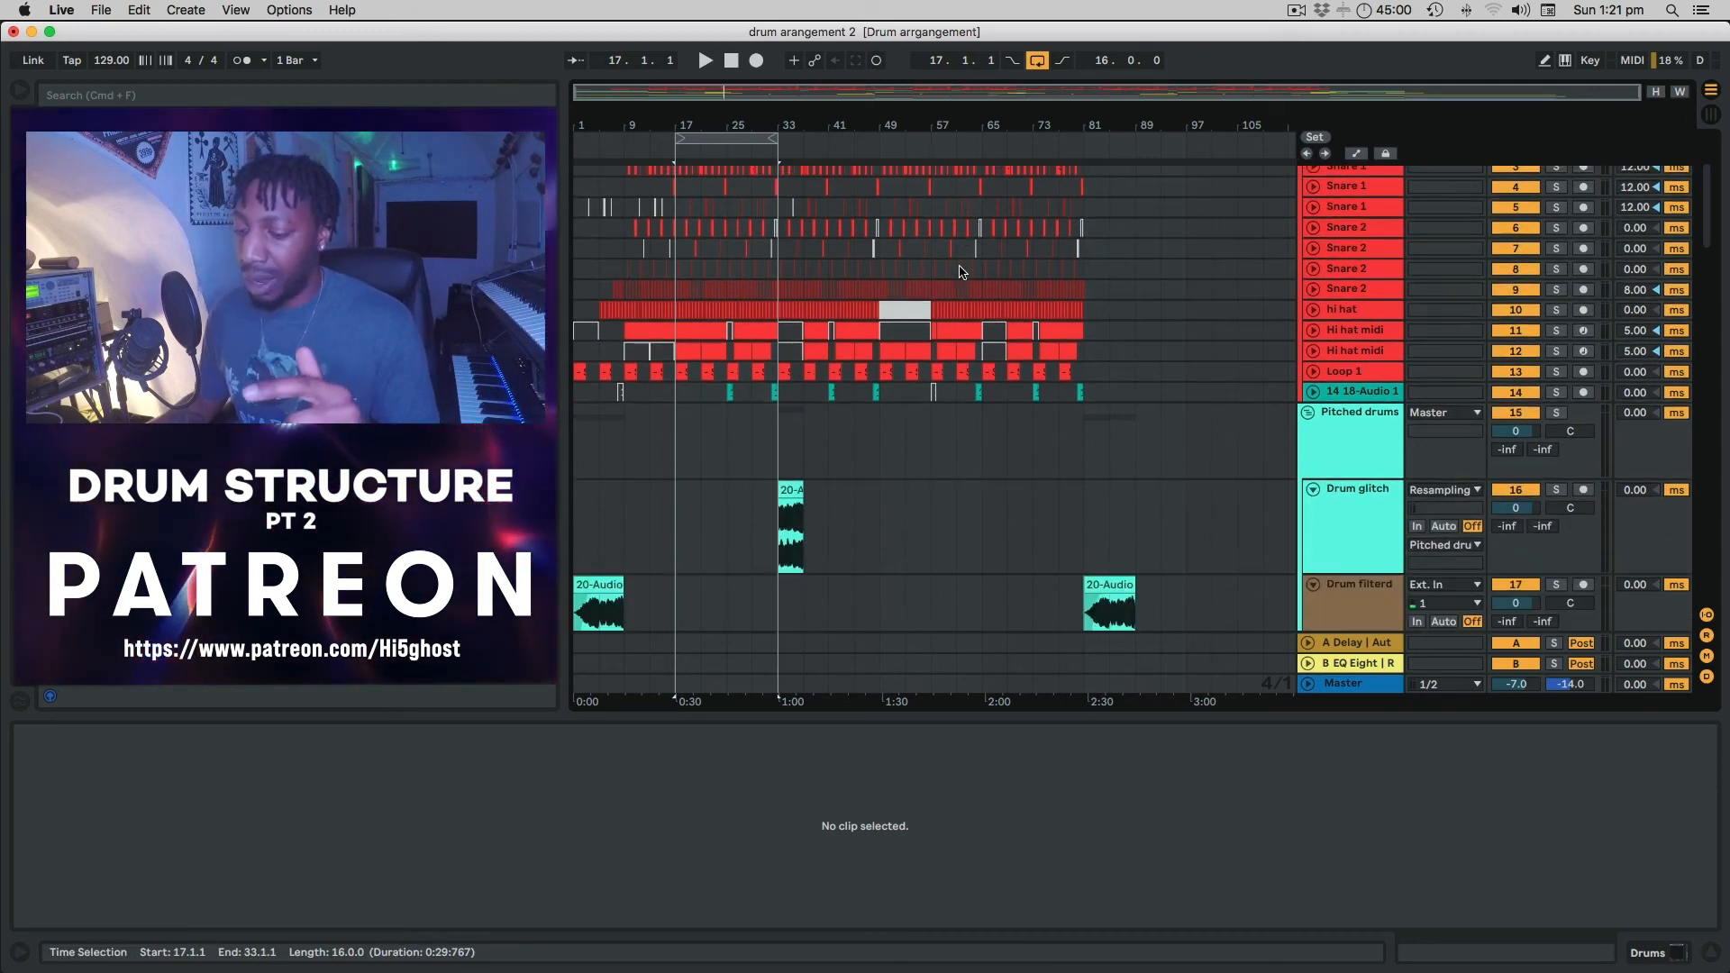